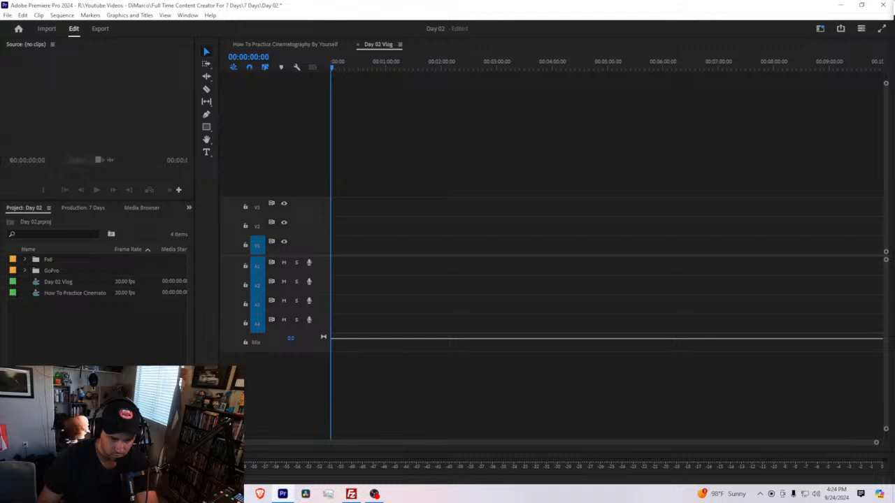
Switch to OBS Studio, start a recording alongside the live stream, and return to Premiere Pro.
{"action": "key", "text": "alt+Tab"}
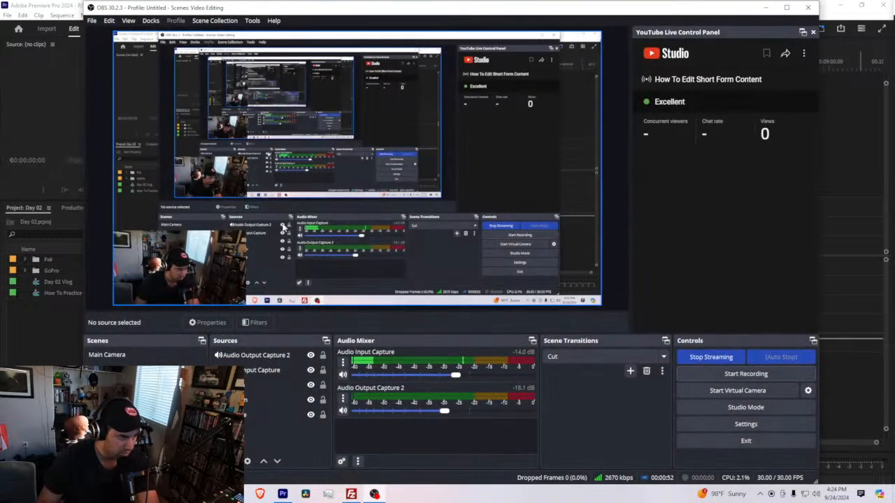
{"action": "left_click", "coordinate": [734, 374]}
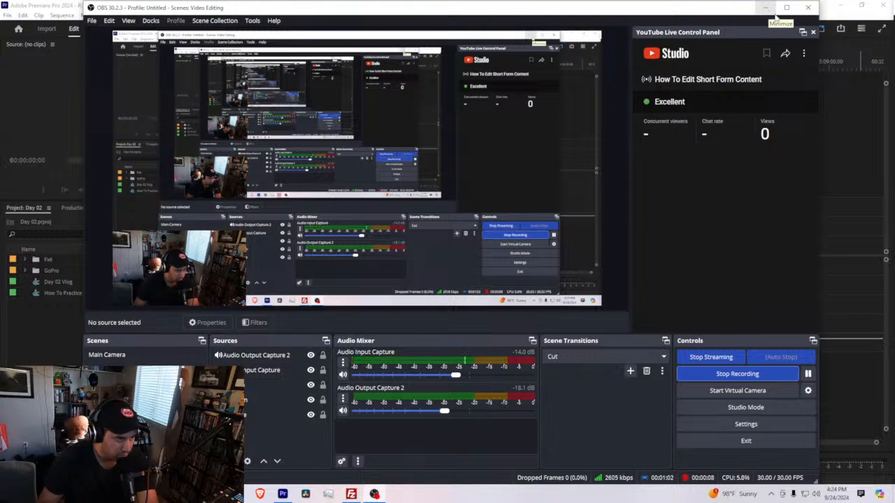
{"action": "left_click", "coordinate": [806, 53]}
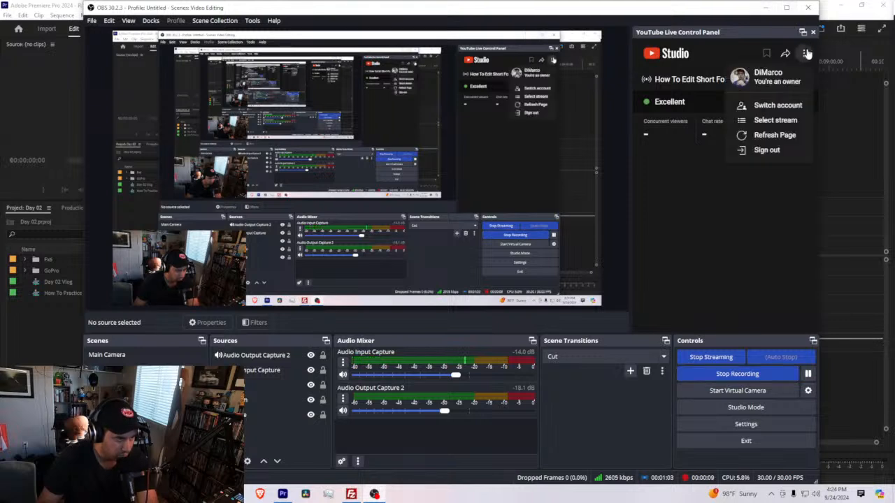
{"action": "left_click", "coordinate": [764, 5]}
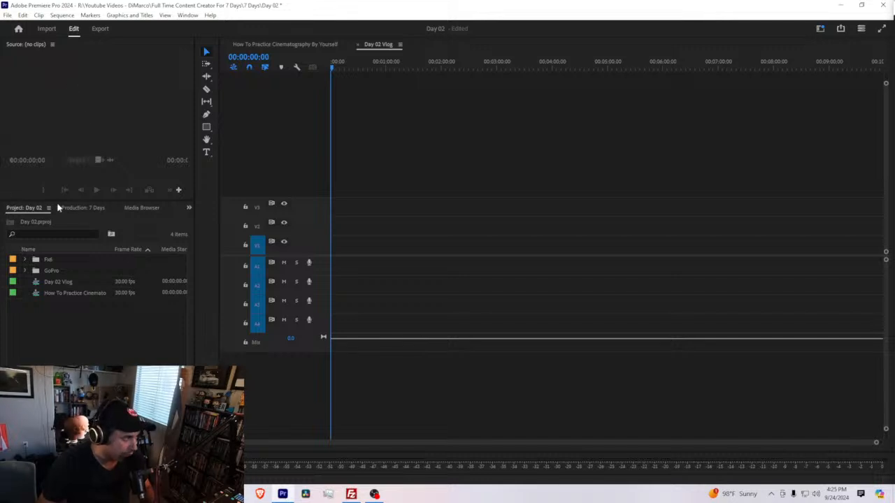
Look over the projects in the 7 Days production, return to the Day 02 project, and scrub the empty timeline.
{"action": "left_click", "coordinate": [82, 208]}
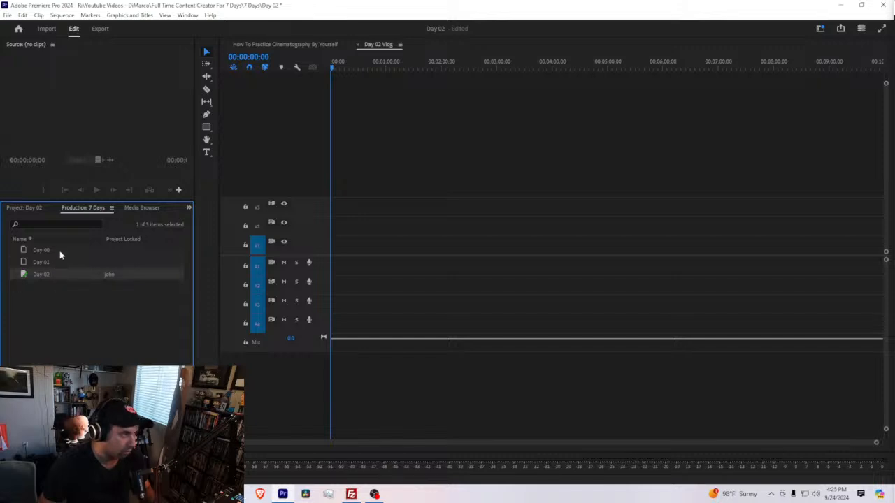
{"action": "left_click", "coordinate": [29, 209]}
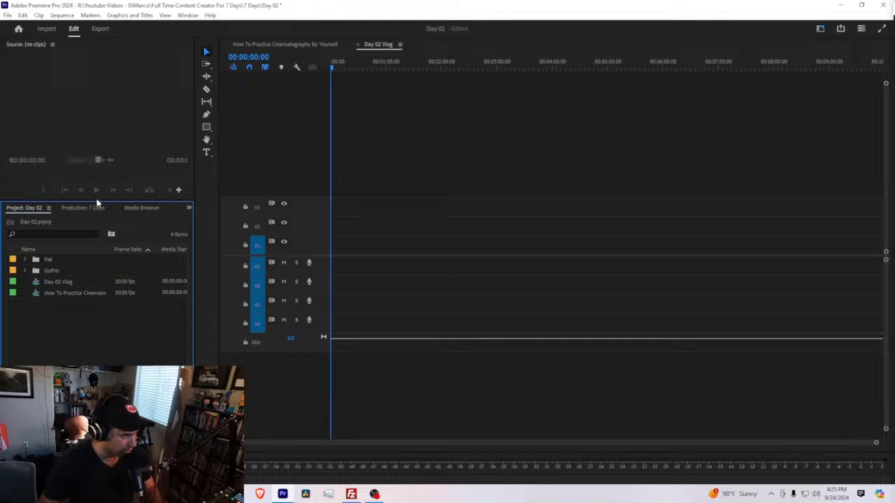
{"action": "left_click", "coordinate": [349, 64]}
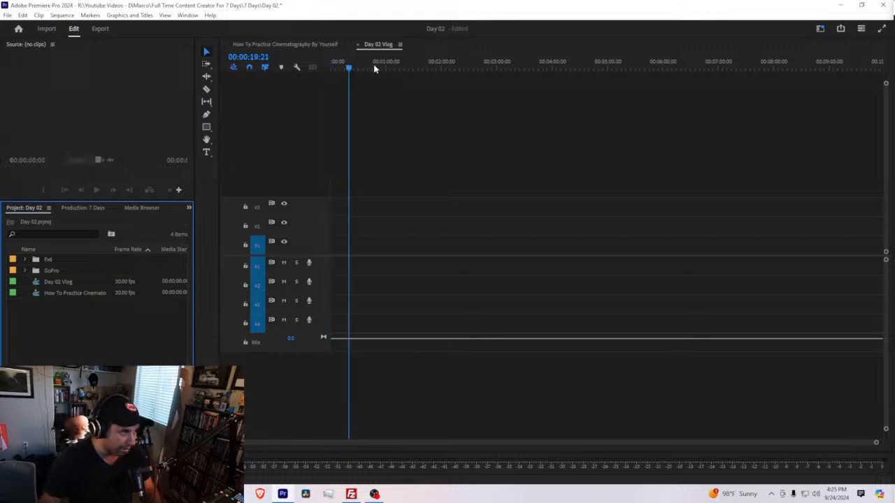
{"action": "left_click_drag", "start_coordinate": [374, 66], "coordinate": [310, 74]}
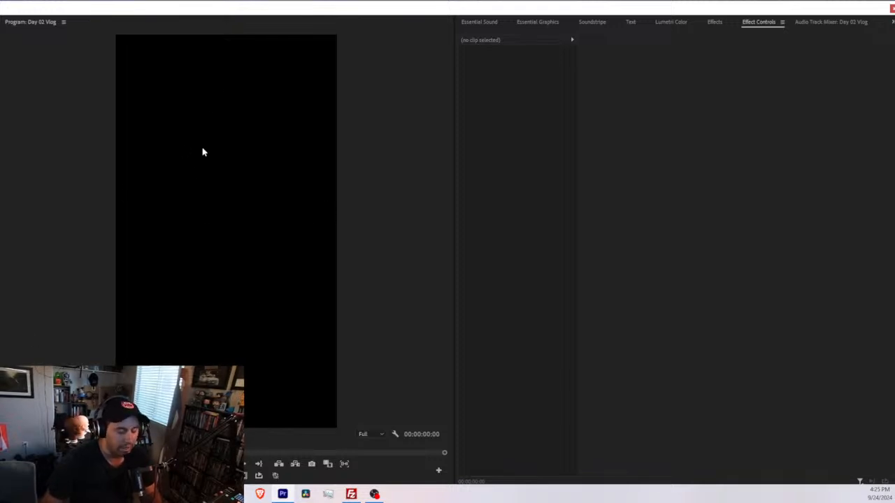
Review the Essential Sound, Essential Graphics, Soundstripe, Text, Lumetri Color, Effects, Effect Controls and Audio Track Mixer workspaces in turn.
{"action": "left_click", "coordinate": [496, 23]}
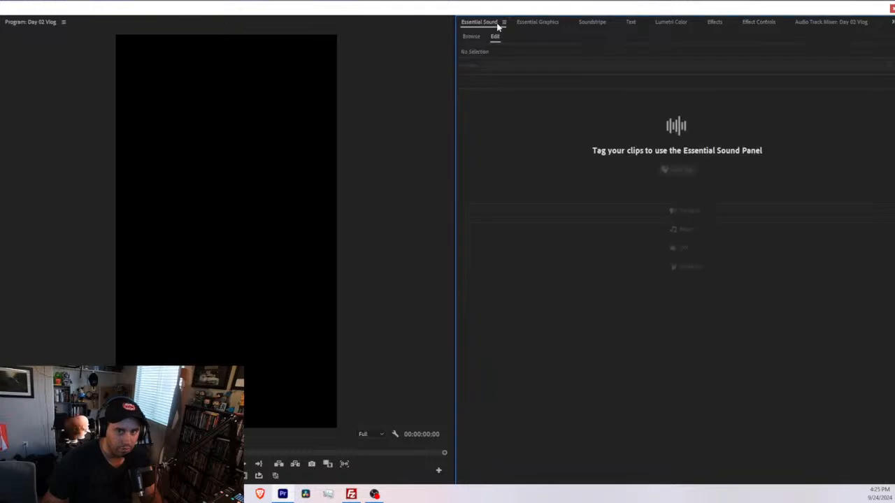
{"action": "left_click", "coordinate": [525, 22]}
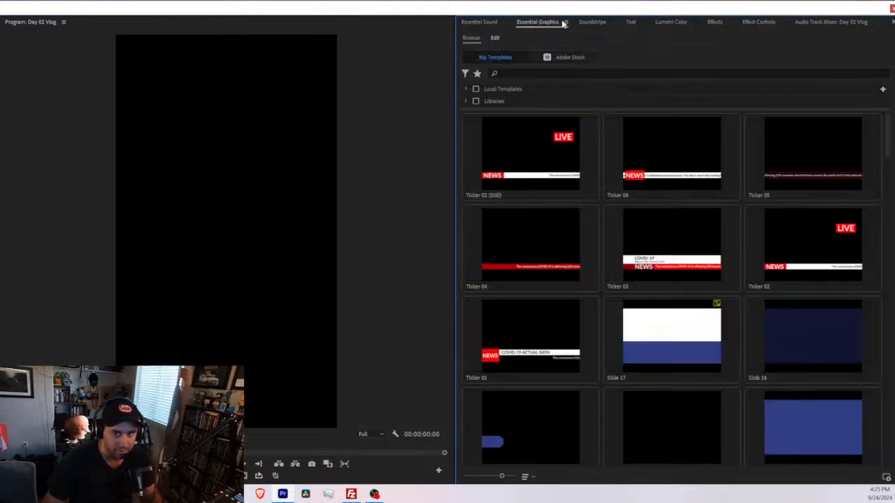
{"action": "left_click", "coordinate": [595, 23]}
{"action": "left_click", "coordinate": [629, 23]}
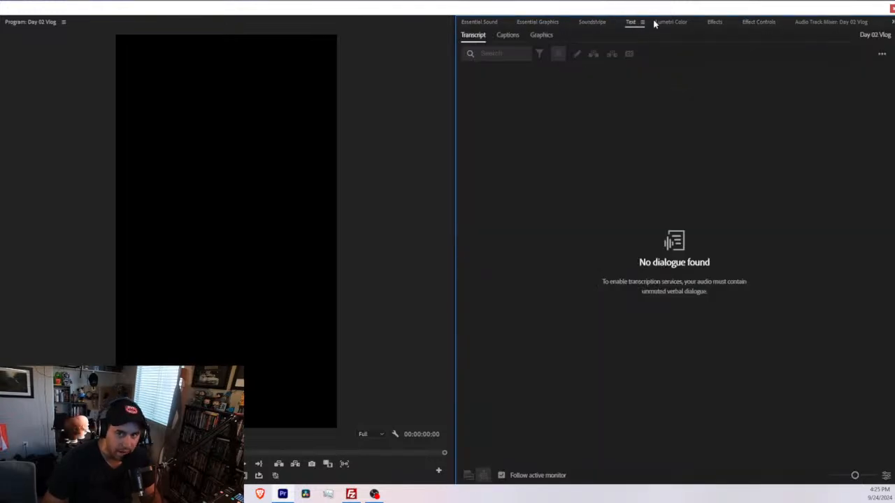
{"action": "left_click", "coordinate": [678, 24]}
{"action": "left_click", "coordinate": [720, 23]}
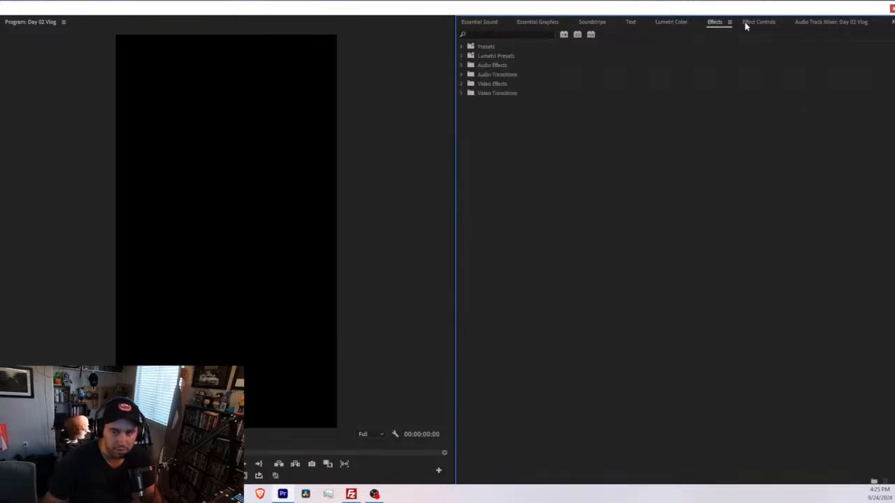
{"action": "left_click", "coordinate": [756, 23]}
{"action": "left_click", "coordinate": [824, 23]}
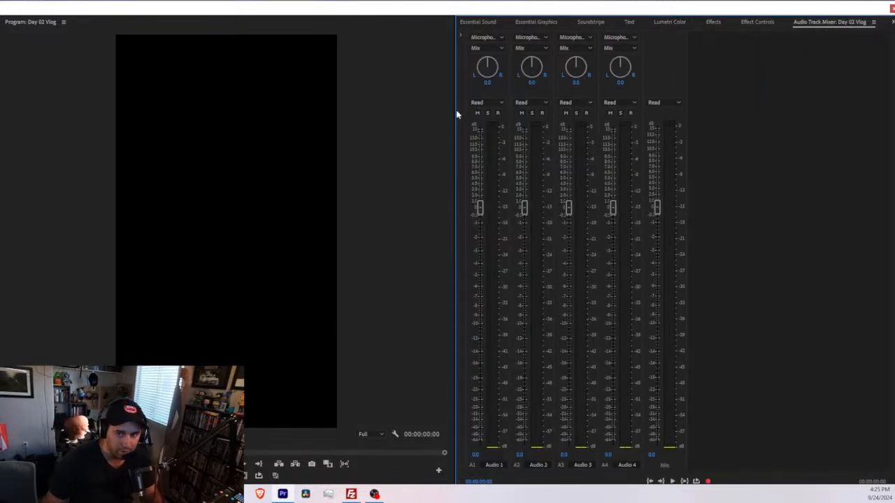
{"action": "left_click", "coordinate": [891, 23]}
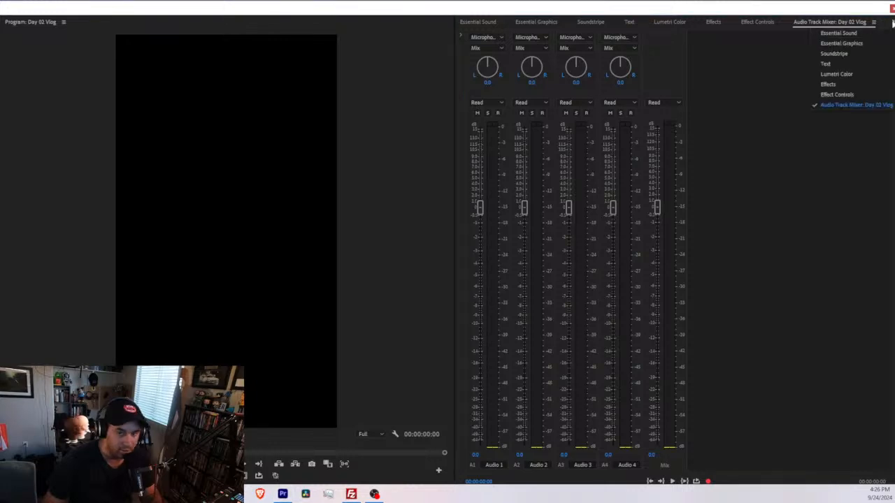
{"action": "left_click", "coordinate": [891, 23]}
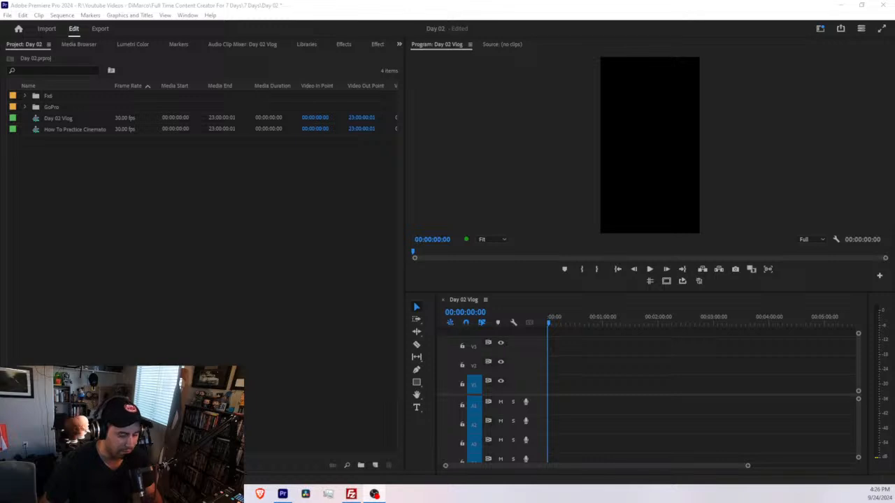
Dock the Tools panel into the Project panel's group so the timeline spans the freed width.
{"action": "left_click", "coordinate": [183, 336]}
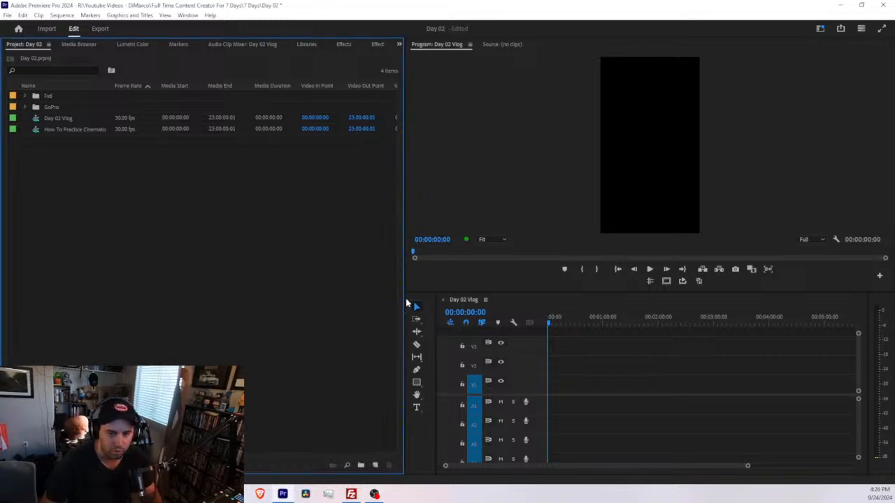
{"action": "mouse_move", "coordinate": [408, 299]}
{"action": "left_mouse_down"}
{"action": "mouse_move", "coordinate": [354, 300]}
{"action": "mouse_move", "coordinate": [395, 298]}
{"action": "left_mouse_up"}
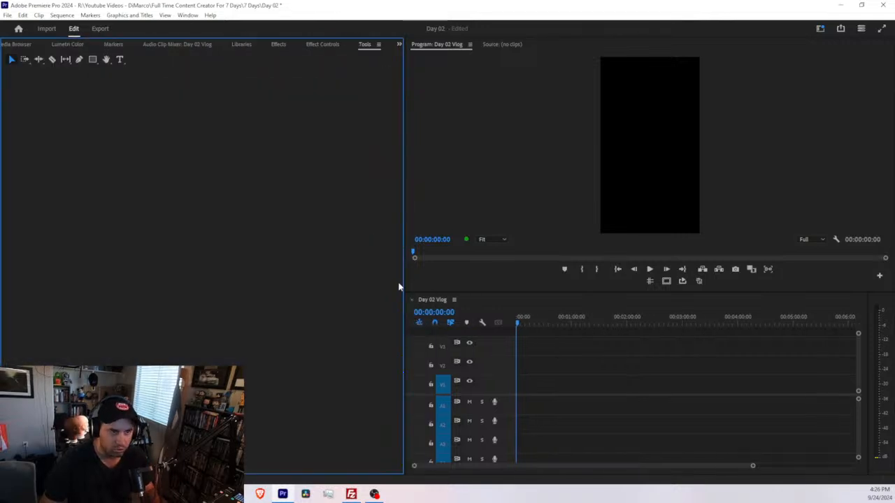
Try to undo and redo the last change after docking the Tools panel.
{"action": "key", "text": "ctrl+z"}
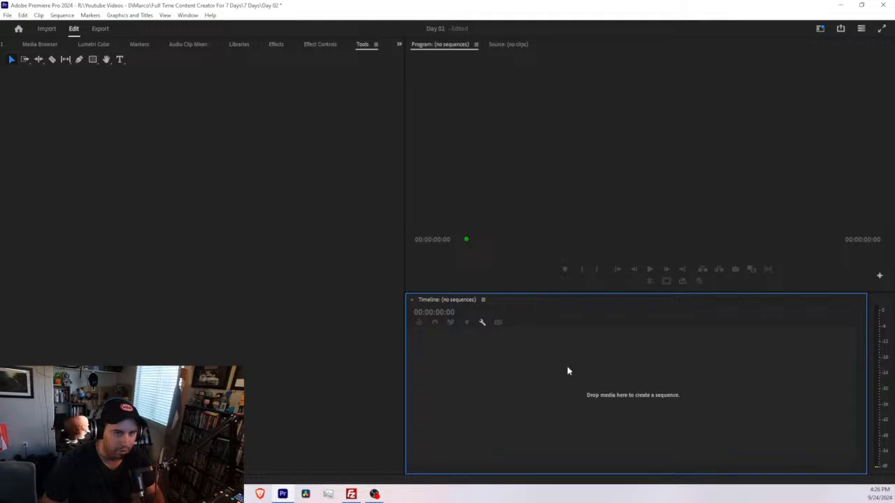
{"action": "left_click", "coordinate": [22, 15]}
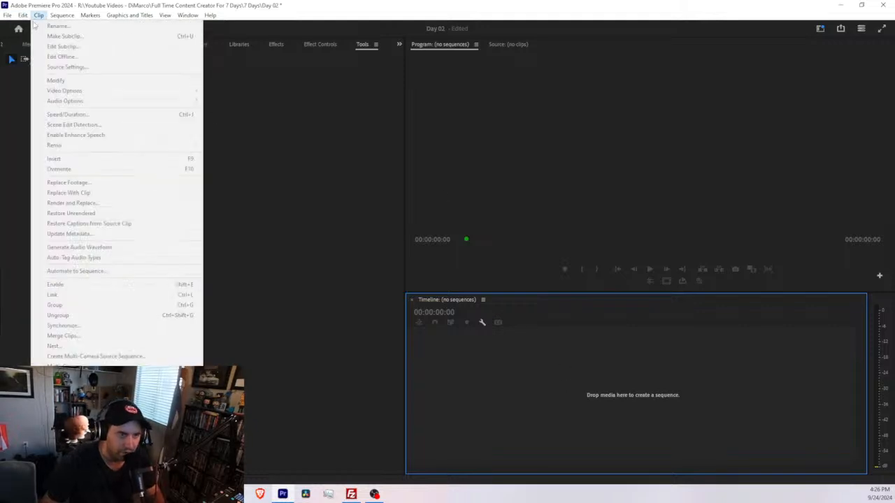
{"action": "left_click", "coordinate": [30, 36]}
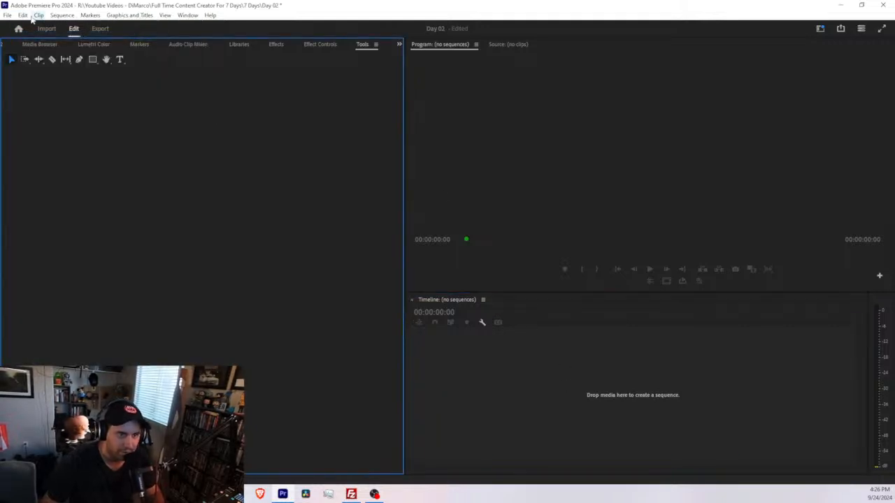
{"action": "left_click", "coordinate": [22, 14]}
{"action": "left_click", "coordinate": [181, 70]}
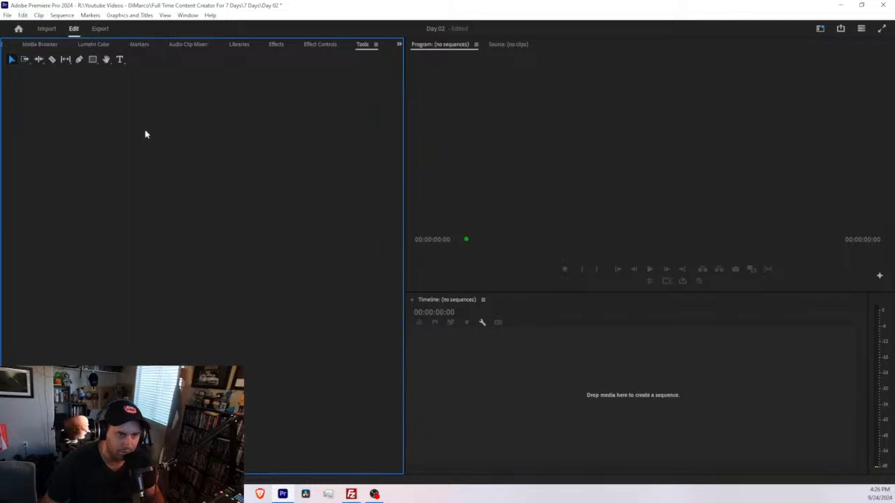
Bring back the Day 02 project contents and open the How To Practice Cinematography By Yourself sequence.
{"action": "left_click", "coordinate": [399, 44]}
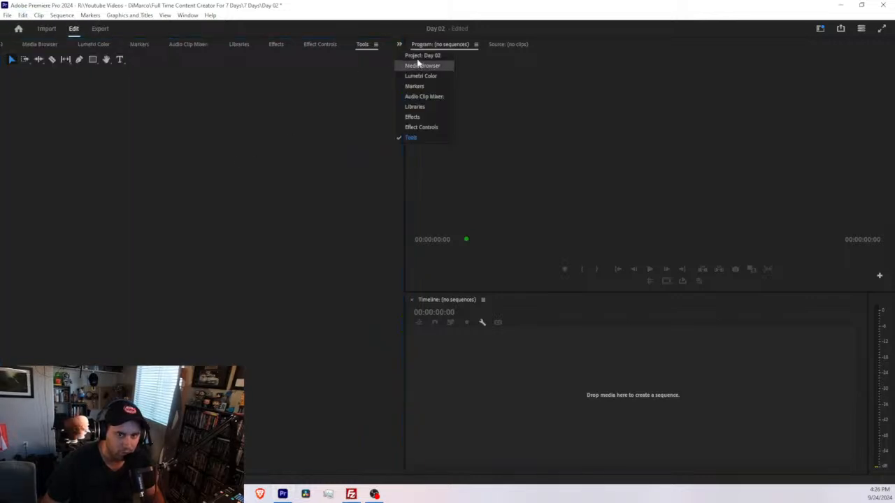
{"action": "left_click", "coordinate": [420, 56]}
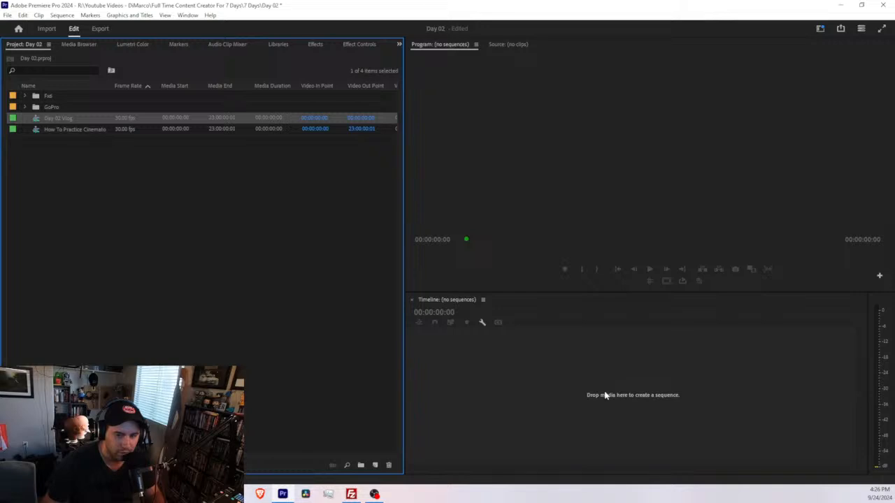
{"action": "double_click", "coordinate": [36, 129]}
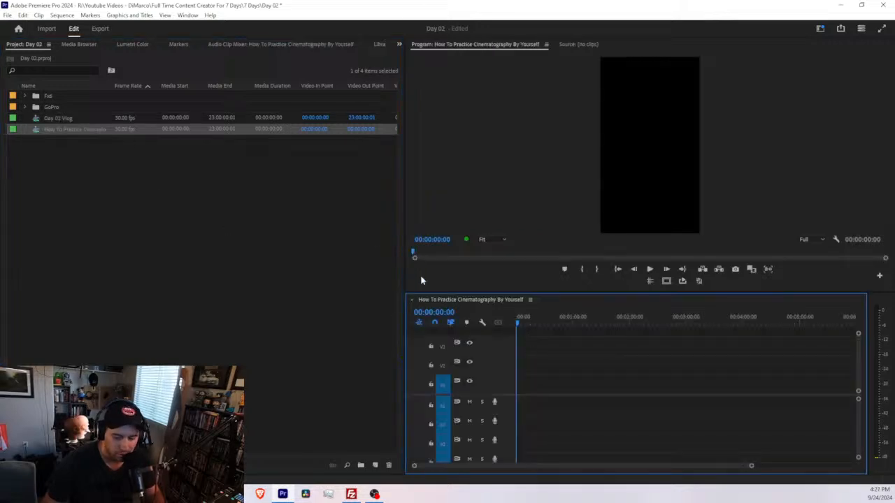
Narrow the project area, make the timeline taller, and keep the video tracks at their collapsed height.
{"action": "left_click_drag", "start_coordinate": [405, 227], "coordinate": [326, 232]}
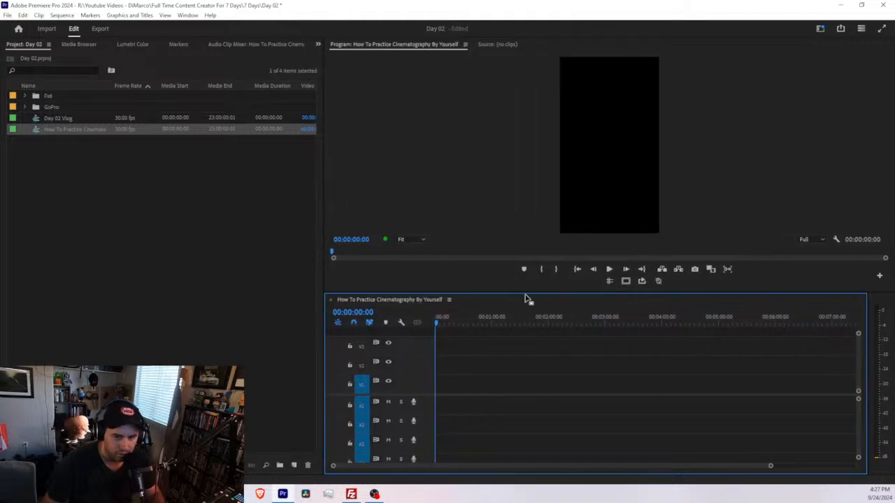
{"action": "left_click_drag", "start_coordinate": [522, 292], "coordinate": [523, 274]}
{"action": "double_click", "coordinate": [424, 361]}
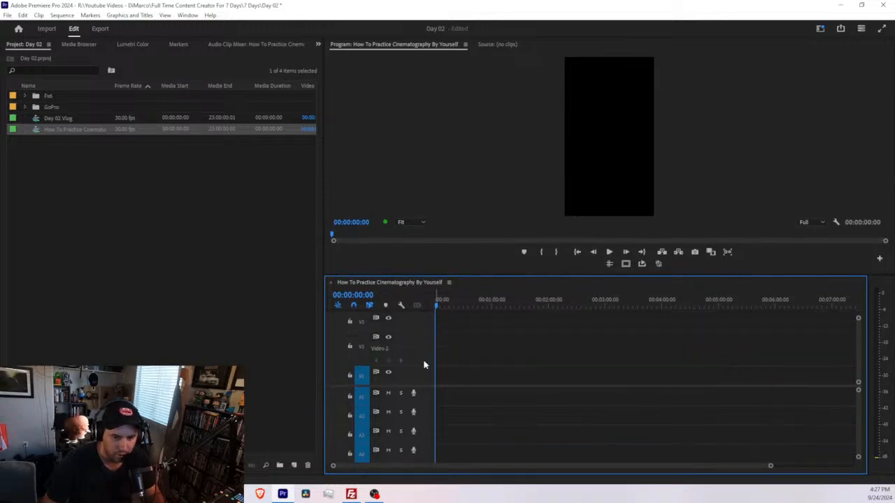
{"action": "double_click", "coordinate": [424, 370]}
{"action": "double_click", "coordinate": [424, 370]}
{"action": "double_click", "coordinate": [423, 346]}
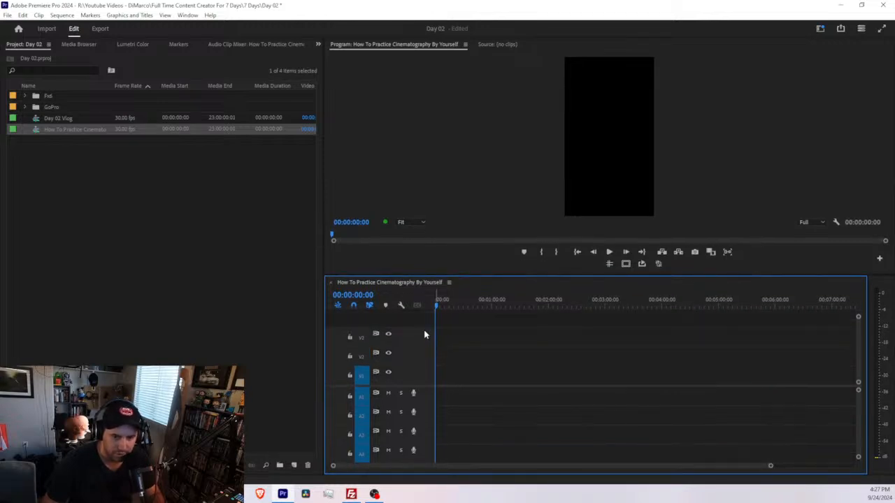
Expand the GoPro bin in the Day 02 project and browse down its clip list.
{"action": "left_click", "coordinate": [24, 107]}
{"action": "left_click", "coordinate": [24, 107]}
{"action": "left_click", "coordinate": [24, 108]}
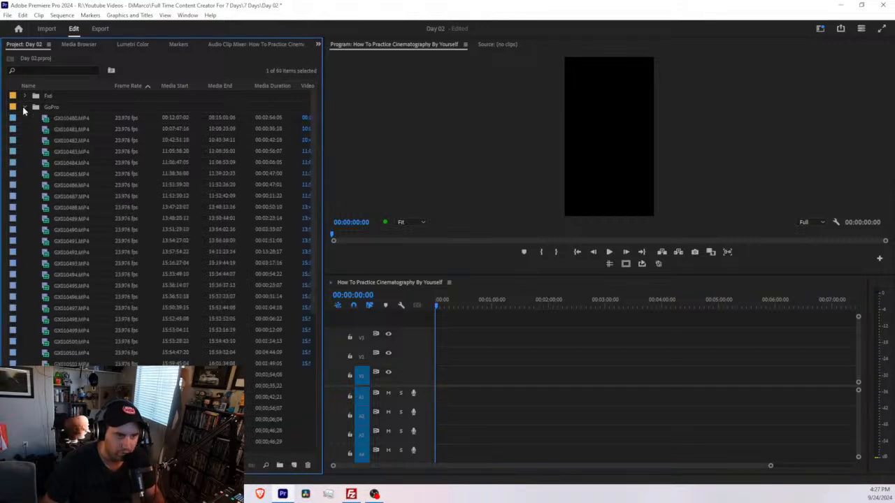
{"action": "scroll", "coordinate": [23, 110], "scroll_direction": "down", "scroll_amount": 2}
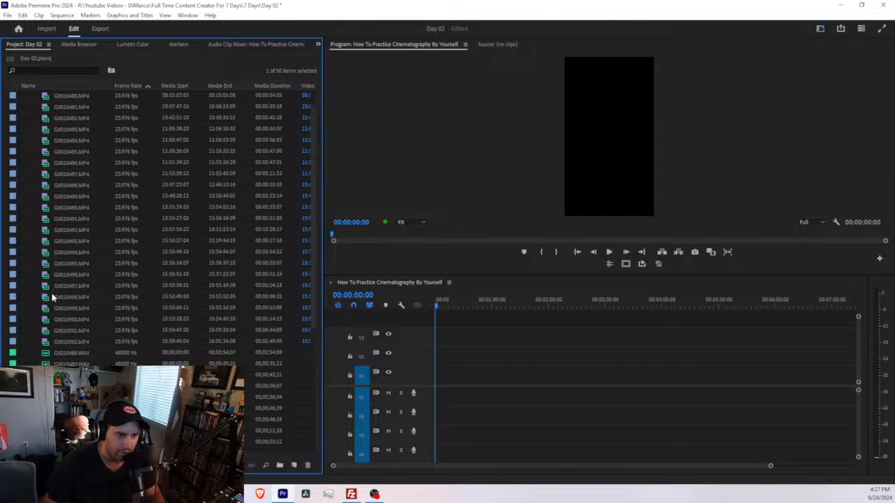
{"action": "scroll", "coordinate": [52, 297], "scroll_direction": "down", "scroll_amount": 1}
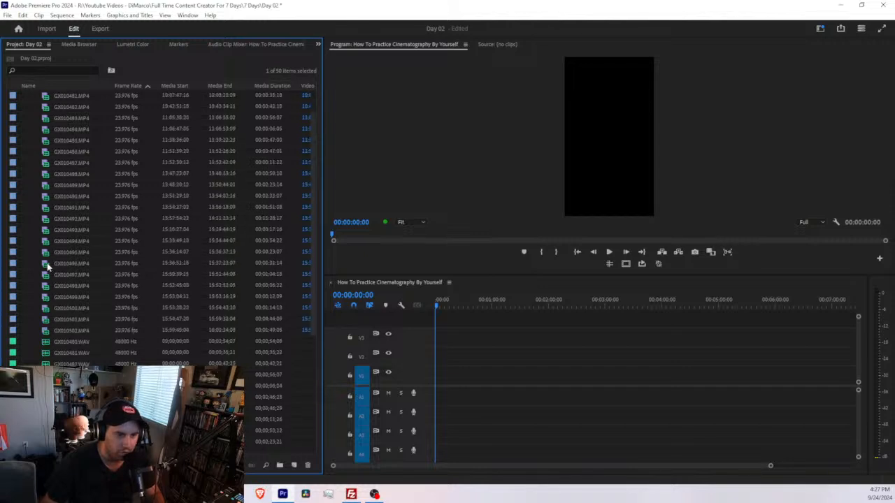
Preview GoPro clips GX010492.MP4 through GX010496.MP4 in the Source monitor to find the footage for the short.
{"action": "double_click", "coordinate": [47, 265]}
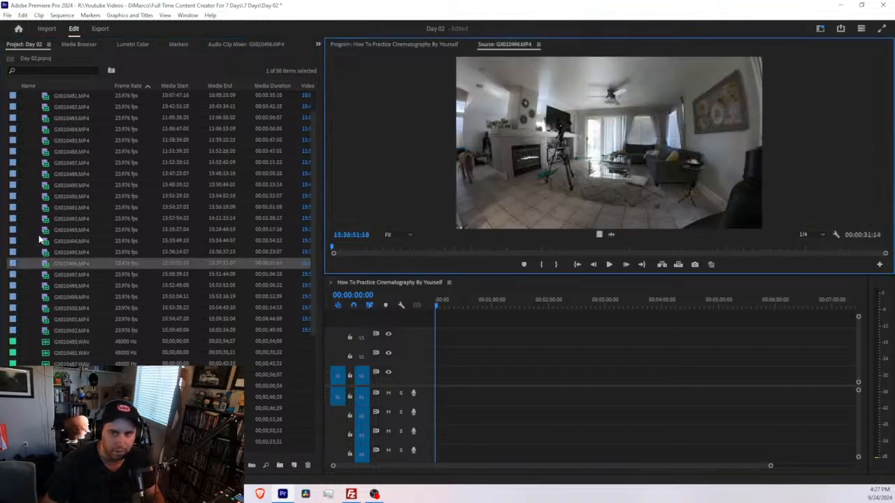
{"action": "double_click", "coordinate": [39, 239]}
{"action": "left_click", "coordinate": [618, 268]}
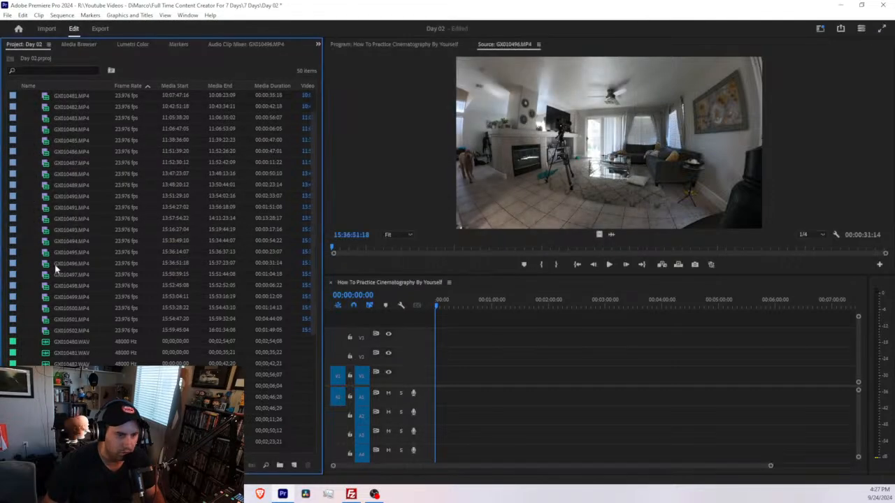
{"action": "double_click", "coordinate": [46, 219]}
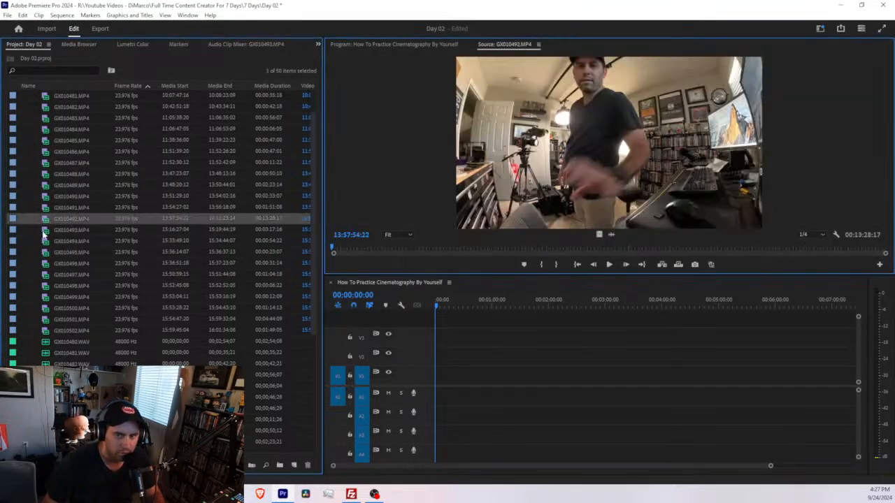
{"action": "double_click", "coordinate": [43, 232]}
{"action": "double_click", "coordinate": [42, 253]}
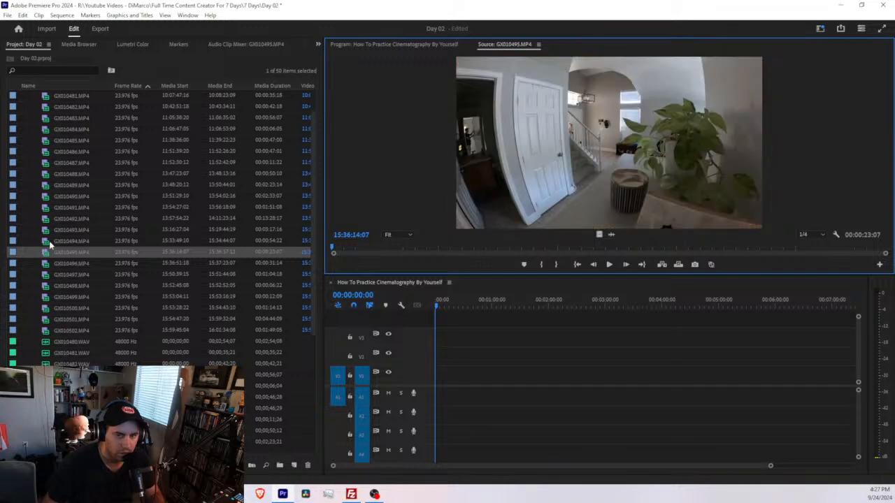
{"action": "left_click", "coordinate": [52, 240]}
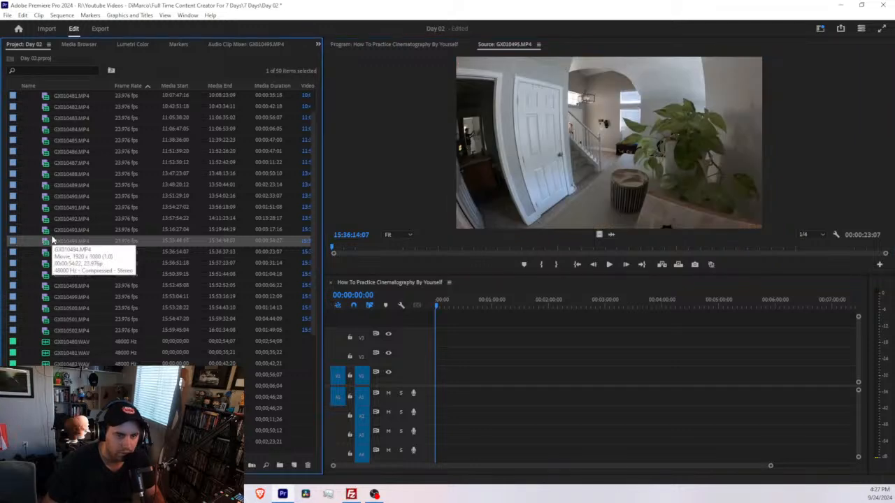
{"action": "double_click", "coordinate": [49, 232]}
{"action": "double_click", "coordinate": [46, 242]}
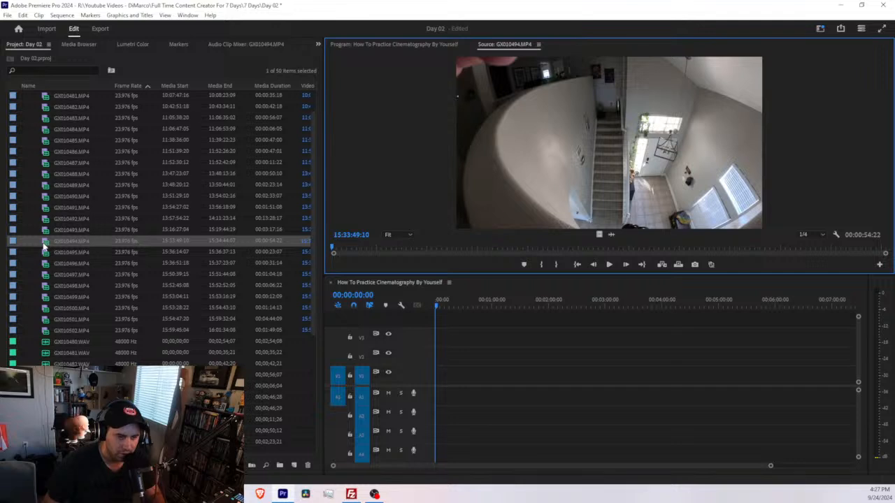
Try placing GX010494.MP4 at the start of V1 and A1 while keeping the existing sequence settings.
{"action": "left_click_drag", "start_coordinate": [43, 246], "coordinate": [424, 377]}
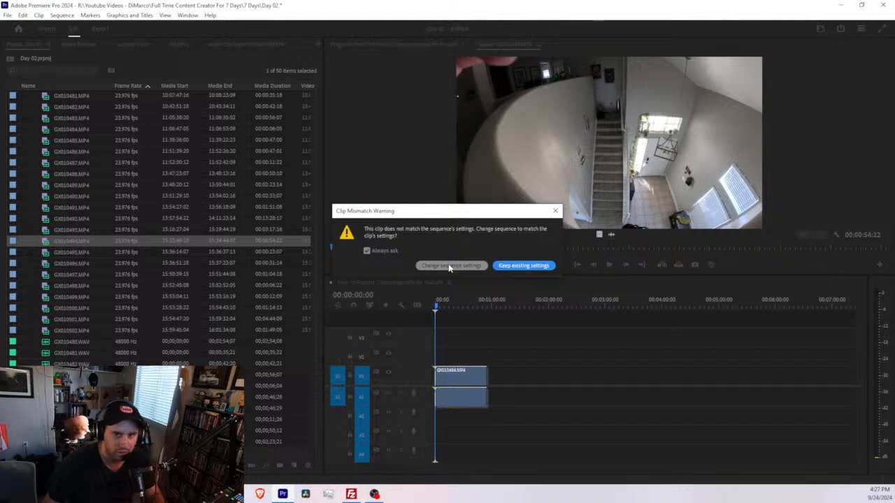
{"action": "left_click", "coordinate": [521, 266]}
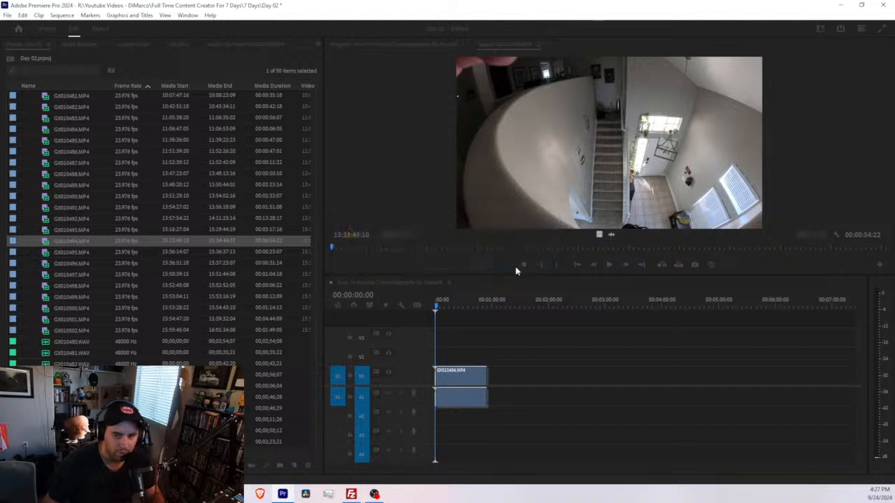
{"action": "left_click_drag", "start_coordinate": [488, 328], "coordinate": [450, 396]}
{"action": "key", "text": "Delete"}
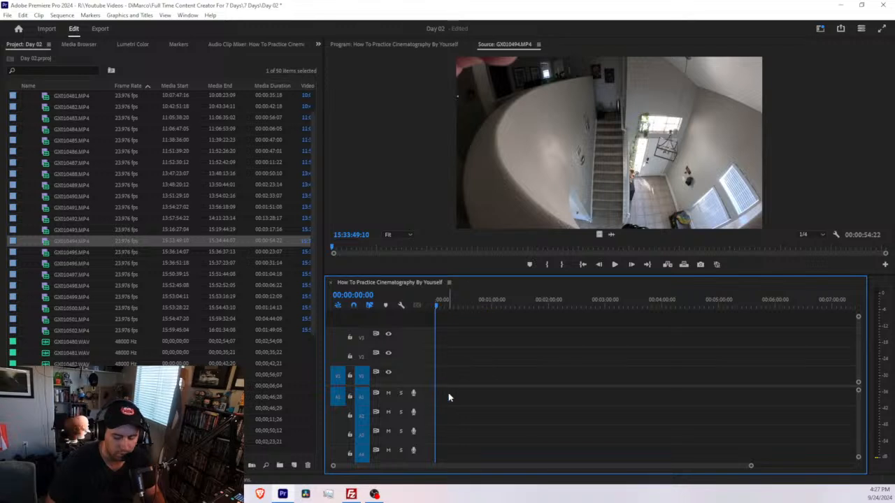
Close the open sequence, collapse the GoPro bin, and reopen How To Practice Cinematography By Yourself from the project.
{"action": "left_click", "coordinate": [331, 282]}
{"action": "scroll", "coordinate": [70, 188], "scroll_direction": "up", "scroll_amount": 1}
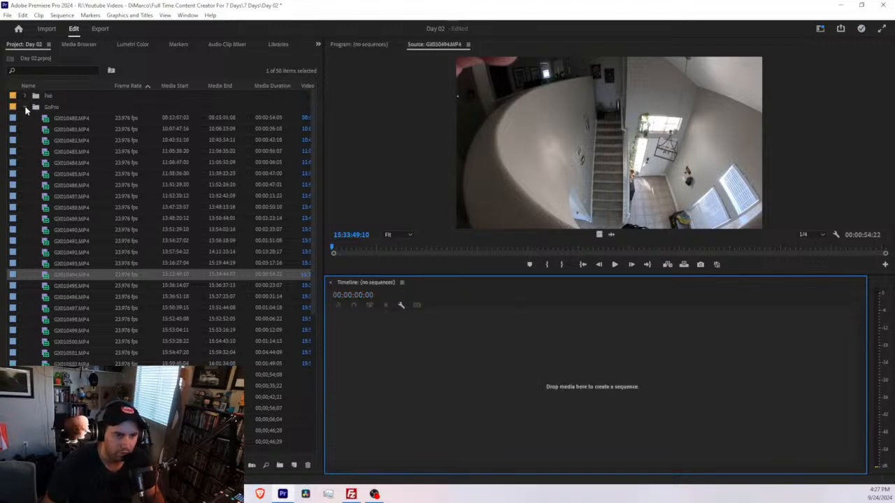
{"action": "left_click", "coordinate": [25, 108]}
{"action": "double_click", "coordinate": [38, 133]}
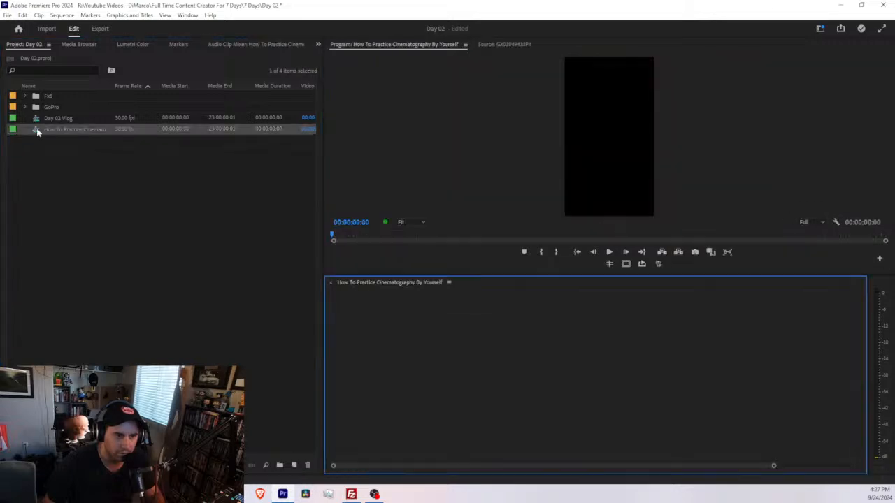
Rename the sequence as How To Practice Cinematography By Yourself -Shorts.
{"action": "left_click", "coordinate": [102, 130]}
{"action": "left_click", "coordinate": [105, 130]}
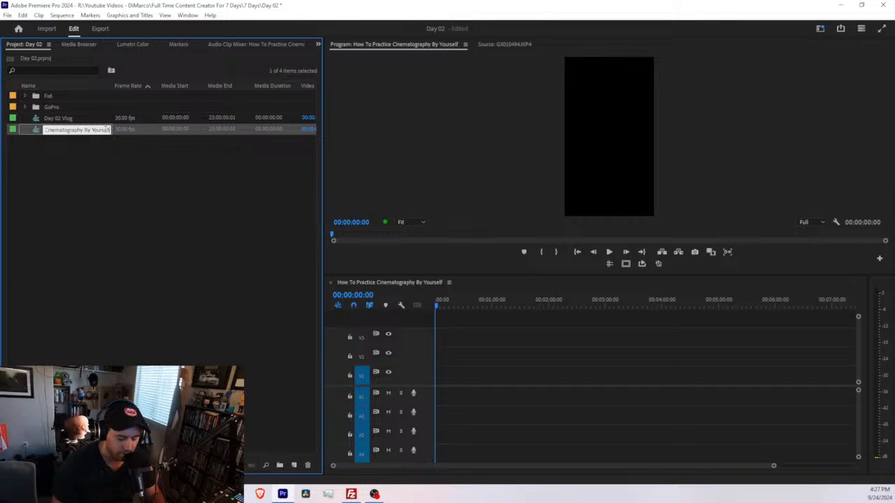
{"action": "type", "text": "Shor"}
{"action": "key", "text": "BackSpace"}
{"action": "key", "text": "BackSpace"}
{"action": "key", "text": "BackSpace"}
{"action": "key", "text": "BackSpace"}
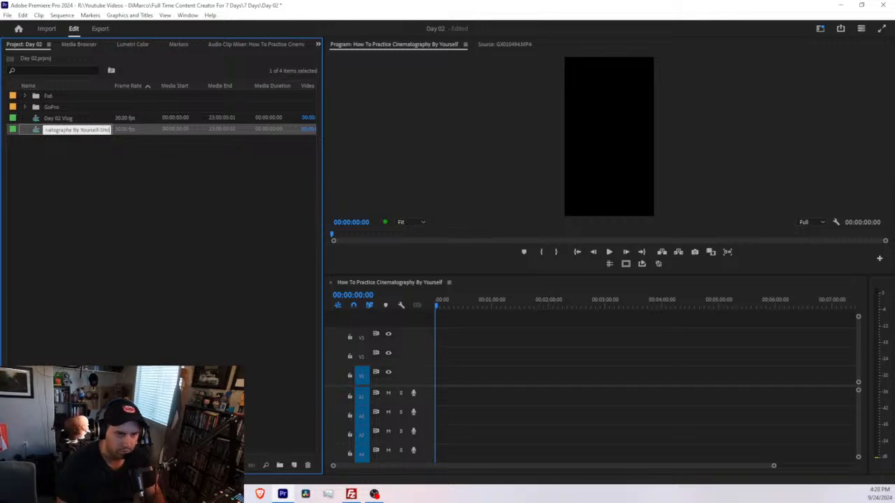
{"action": "type", "text": "Shorts"}
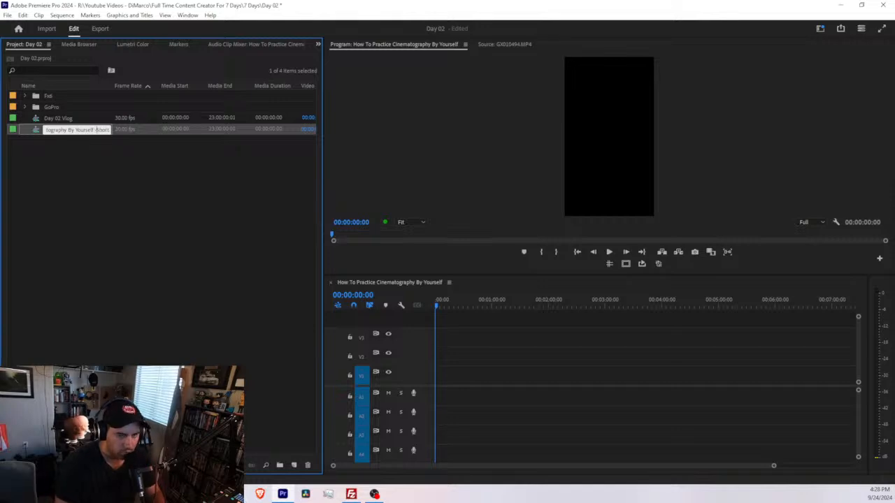
{"action": "key", "text": "Return"}
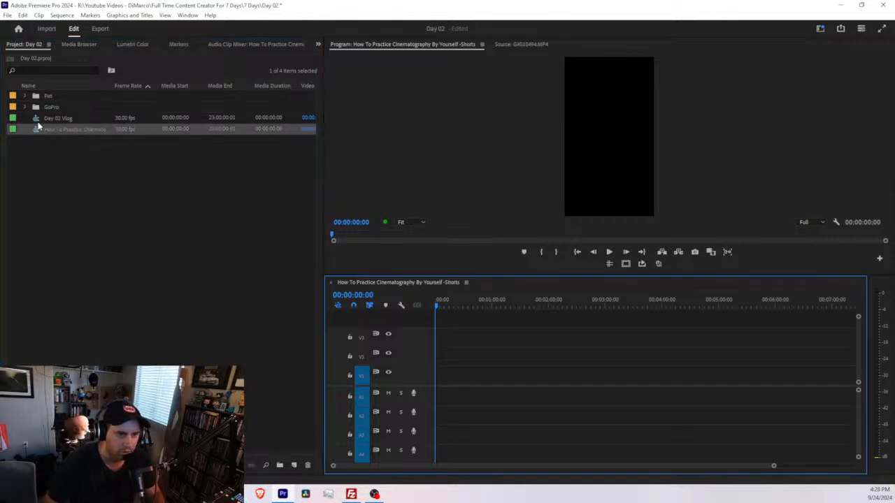
Place GX010494.MP4 from the GoPro bin at the start of V1 and A1, changing the sequence settings to match the clip.
{"action": "left_click", "coordinate": [24, 107]}
{"action": "scroll", "coordinate": [30, 255], "scroll_direction": "down", "scroll_amount": 1}
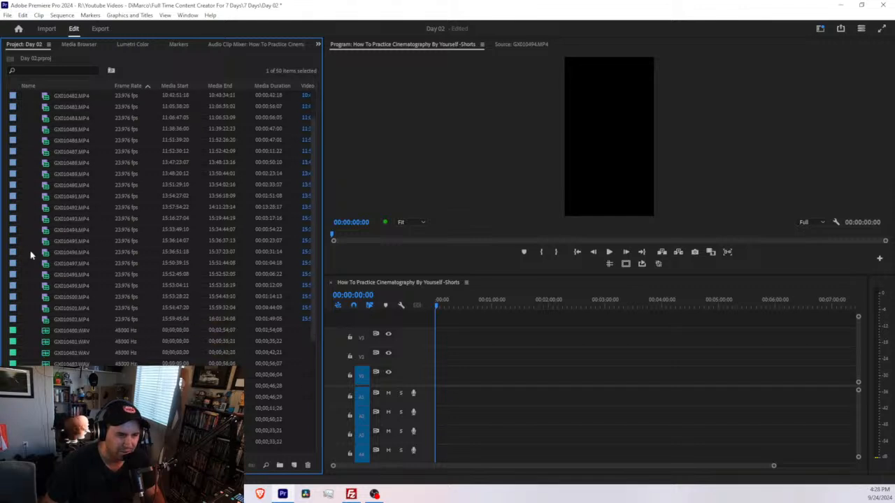
{"action": "double_click", "coordinate": [44, 231]}
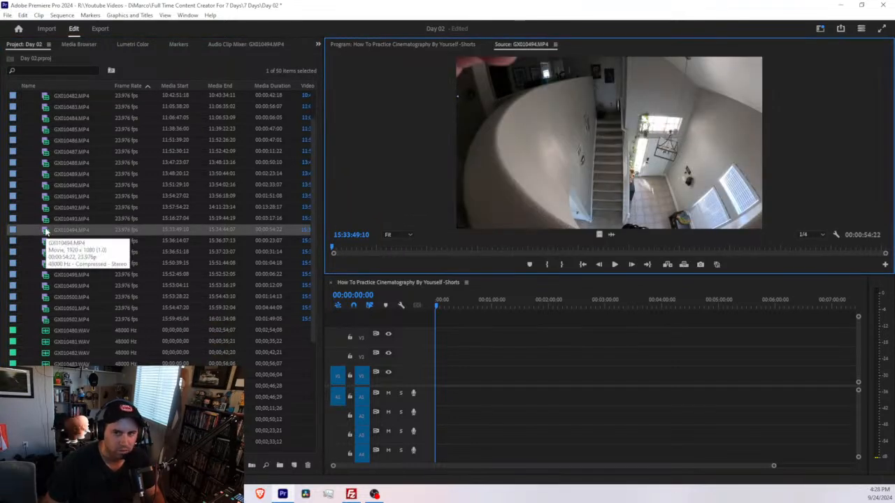
{"action": "left_click", "coordinate": [445, 249]}
{"action": "left_click_drag", "start_coordinate": [445, 248], "coordinate": [543, 269]}
{"action": "left_click_drag", "start_coordinate": [46, 235], "coordinate": [437, 383]}
{"action": "left_click", "coordinate": [445, 267]}
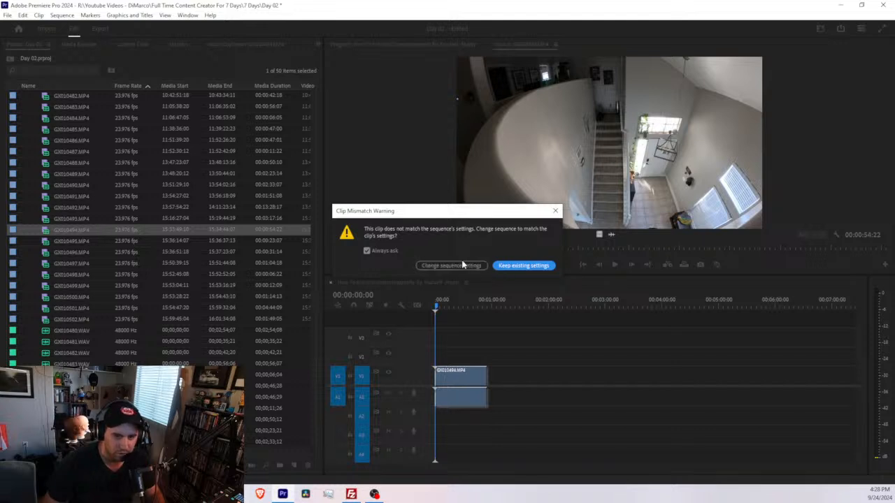
{"action": "left_click", "coordinate": [462, 266]}
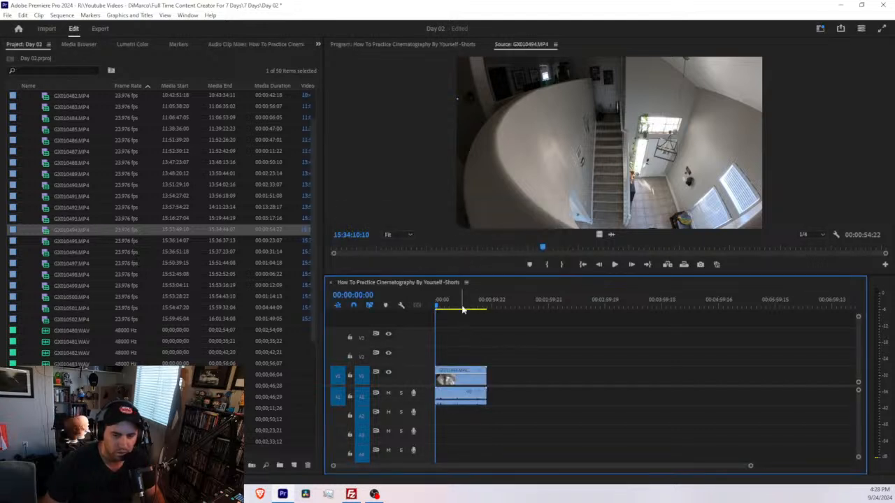
Change the sequence's frame size to 1080 horizontal by 1920 vertical in Sequence Settings.
{"action": "left_click", "coordinate": [61, 15]}
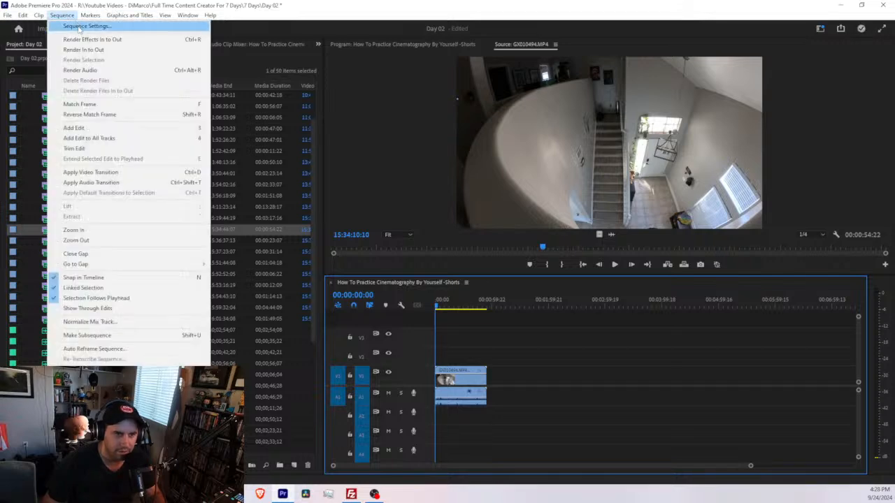
{"action": "left_click", "coordinate": [70, 26]}
{"action": "left_click", "coordinate": [390, 129]}
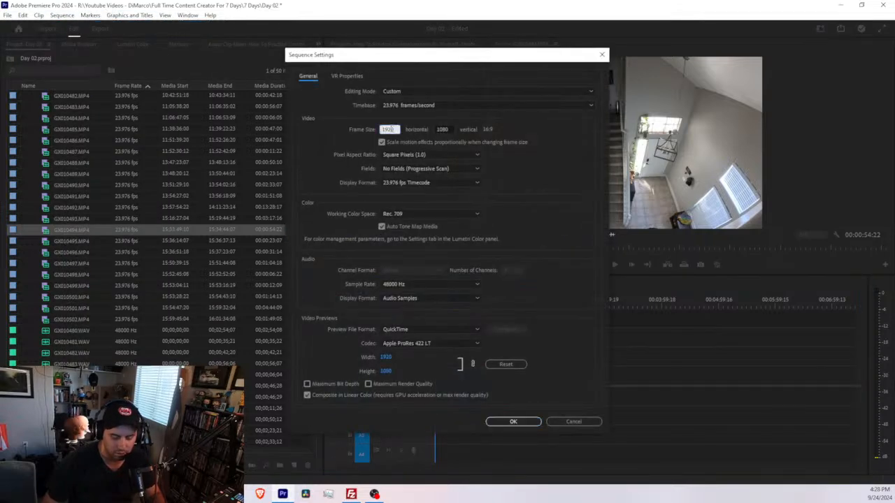
{"action": "type", "text": "10"}
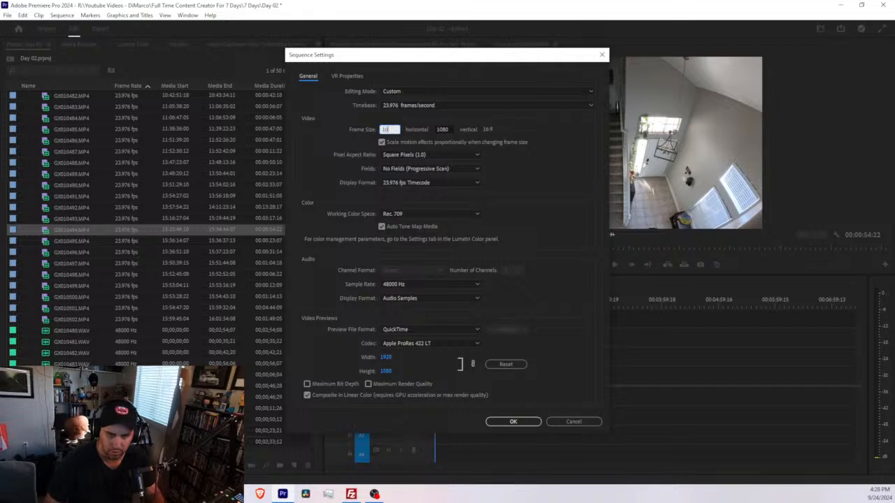
{"action": "type", "text": "80"}
{"action": "key", "text": "Tab"}
{"action": "type", "text": "19"}
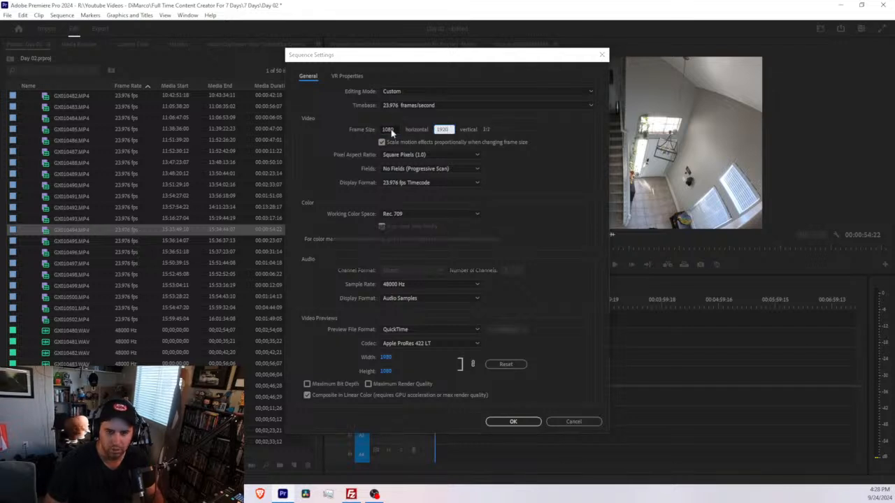
{"action": "key", "text": "Return"}
{"action": "left_click", "coordinate": [487, 260]}
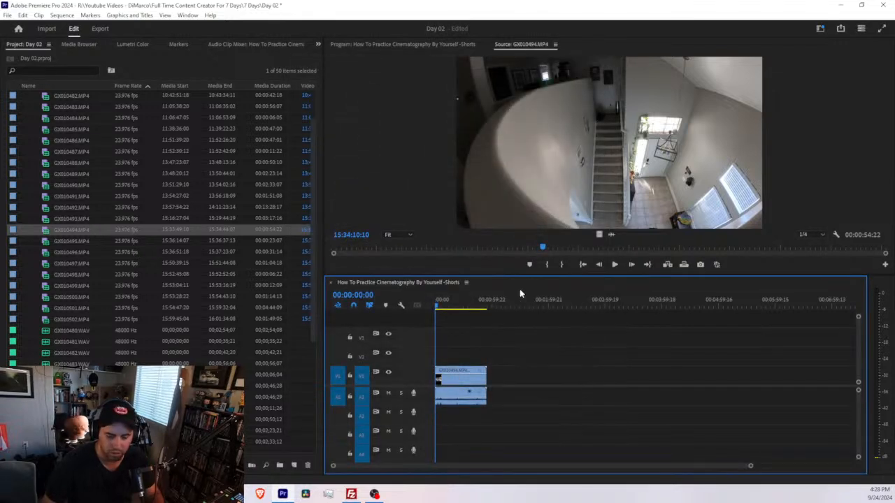
Show the clip around 00:00:24:16 in the sequence and apply Set to Frame Size to it.
{"action": "left_click", "coordinate": [459, 302]}
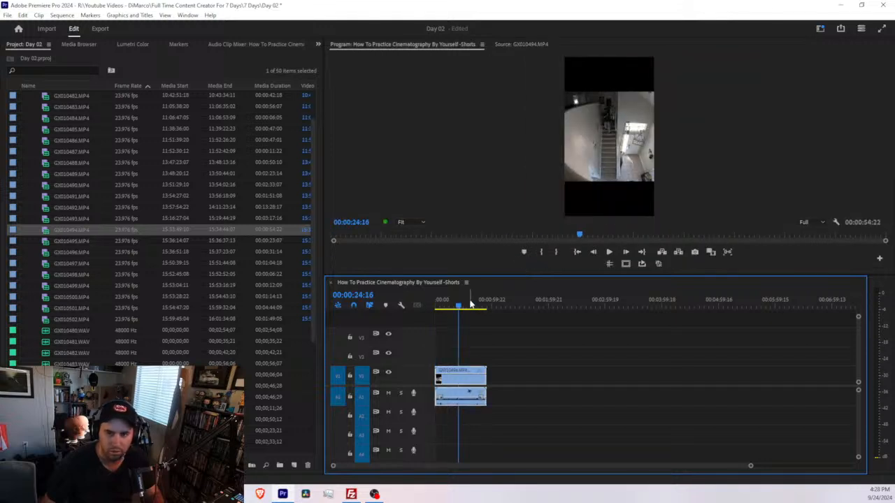
{"action": "right_click", "coordinate": [468, 384]}
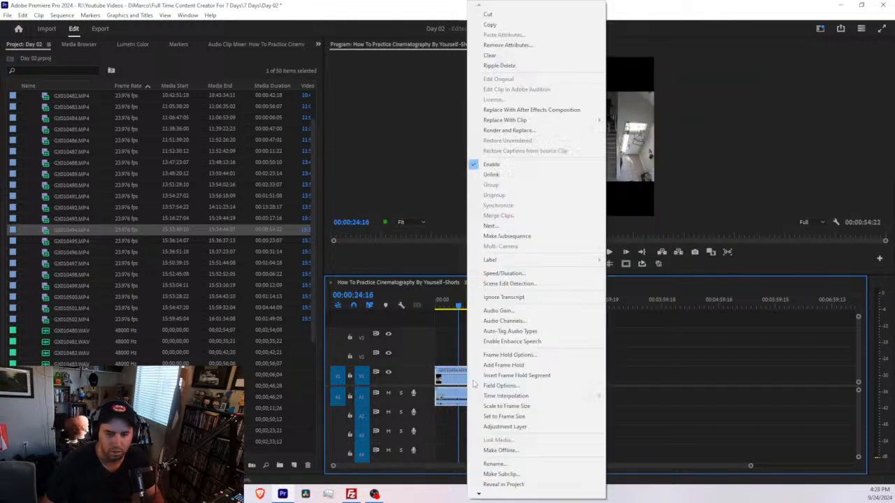
{"action": "left_click", "coordinate": [502, 417]}
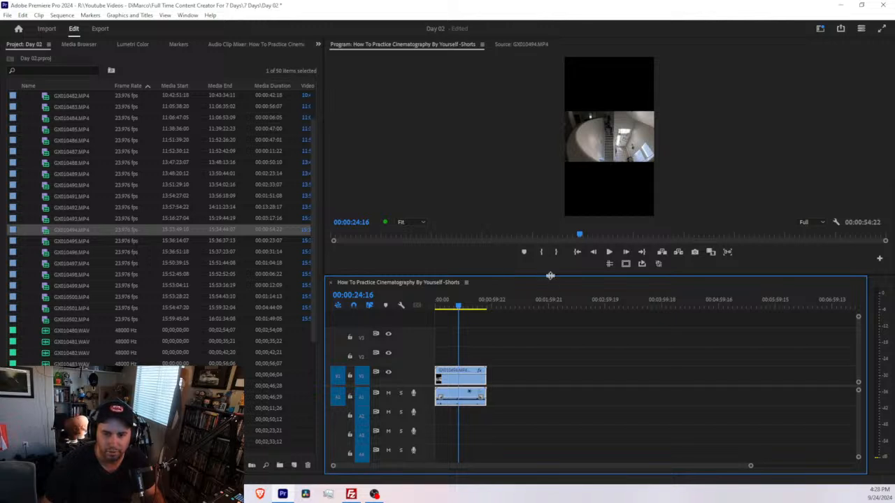
Enlarge the program preview and scale the GX010494.MP4 clip to about 190 so it fills the vertical frame.
{"action": "left_click_drag", "start_coordinate": [550, 276], "coordinate": [544, 297]}
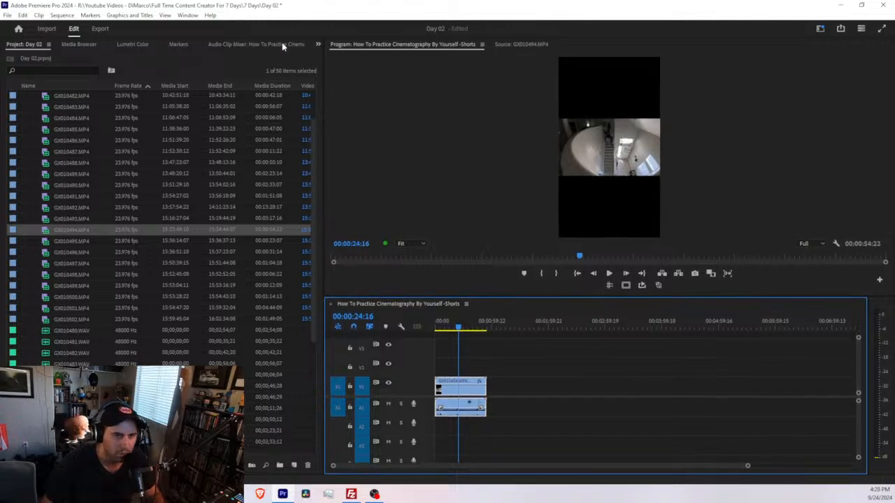
{"action": "left_click", "coordinate": [318, 44]}
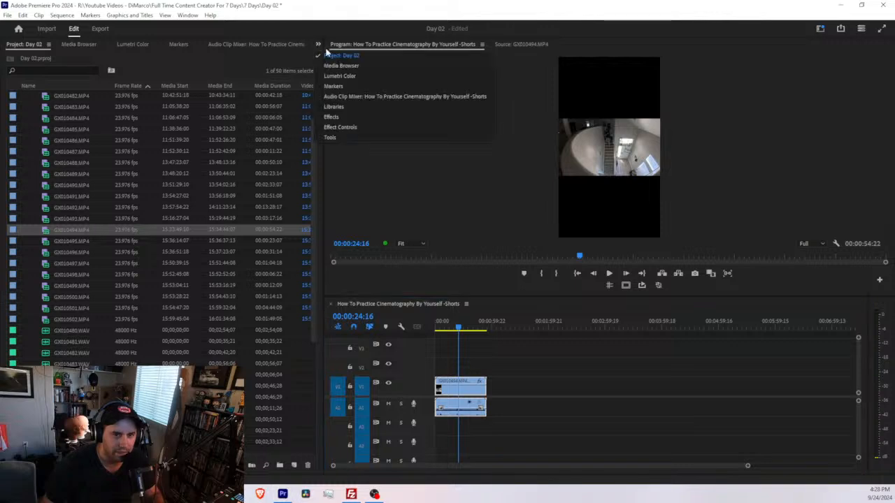
{"action": "left_click", "coordinate": [347, 126]}
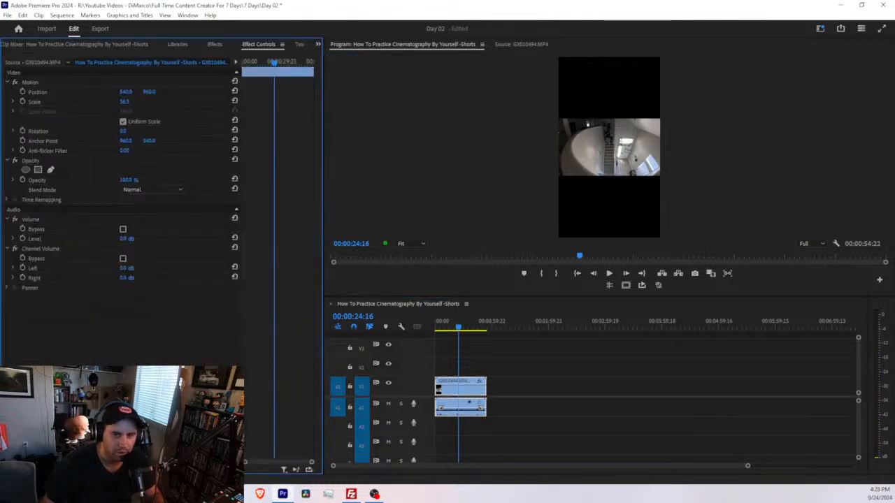
{"action": "left_click_drag", "start_coordinate": [124, 102], "coordinate": [225, 116]}
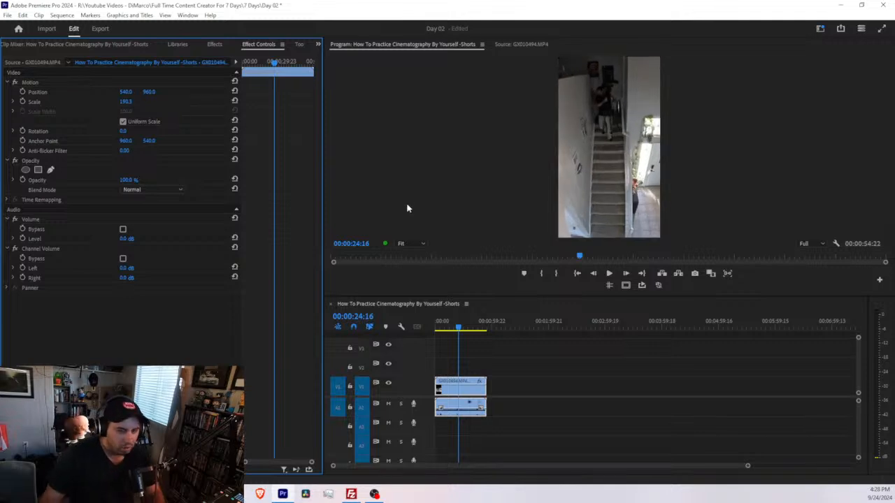
{"action": "left_click_drag", "start_coordinate": [471, 323], "coordinate": [438, 326]}
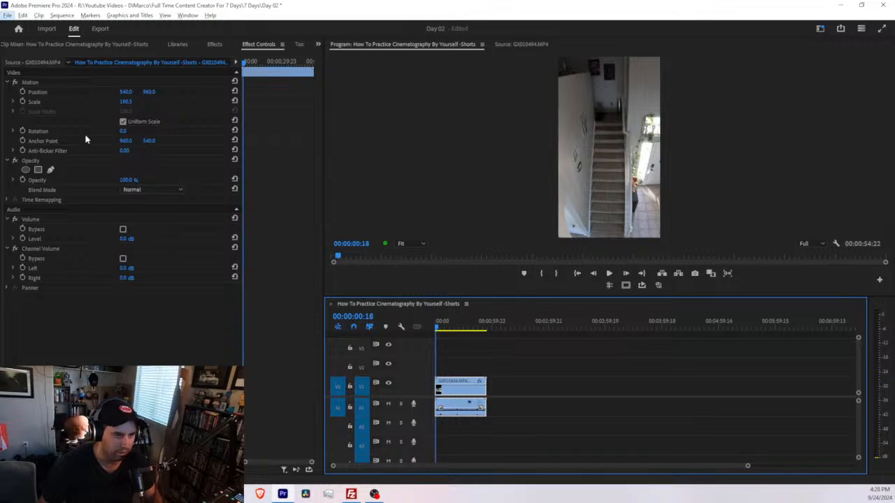
Find GX010494.WAV in the project's GoPro bin and place it from A2 down at the sequence start, beneath GX010494.MP4.
{"action": "left_click", "coordinate": [316, 44]}
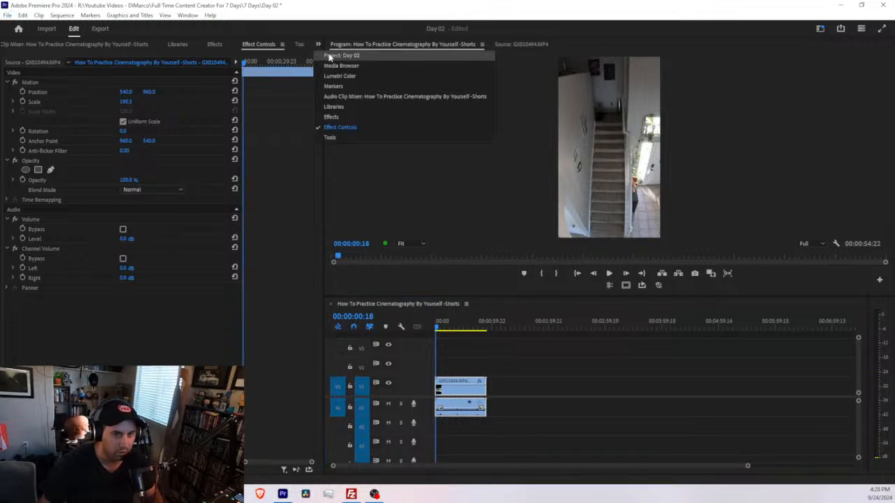
{"action": "left_click", "coordinate": [329, 58]}
{"action": "scroll", "coordinate": [76, 313], "scroll_direction": "up", "scroll_amount": 1}
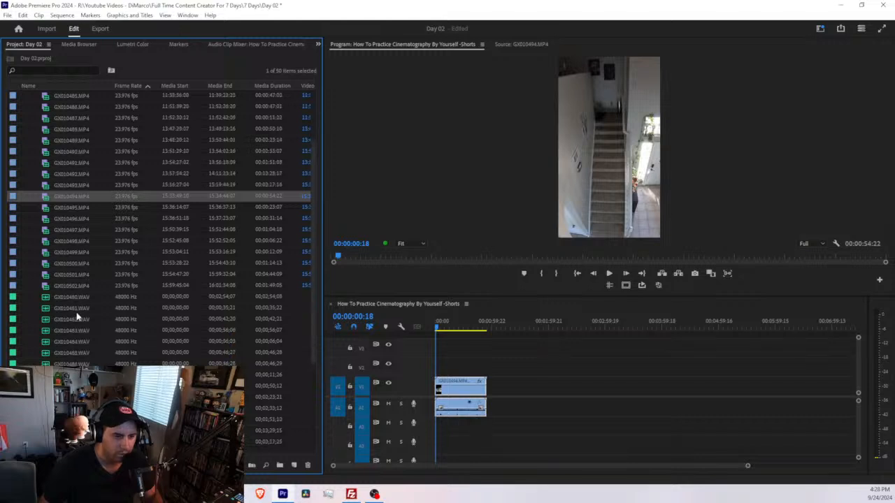
{"action": "scroll", "coordinate": [70, 246], "scroll_direction": "down", "scroll_amount": 7}
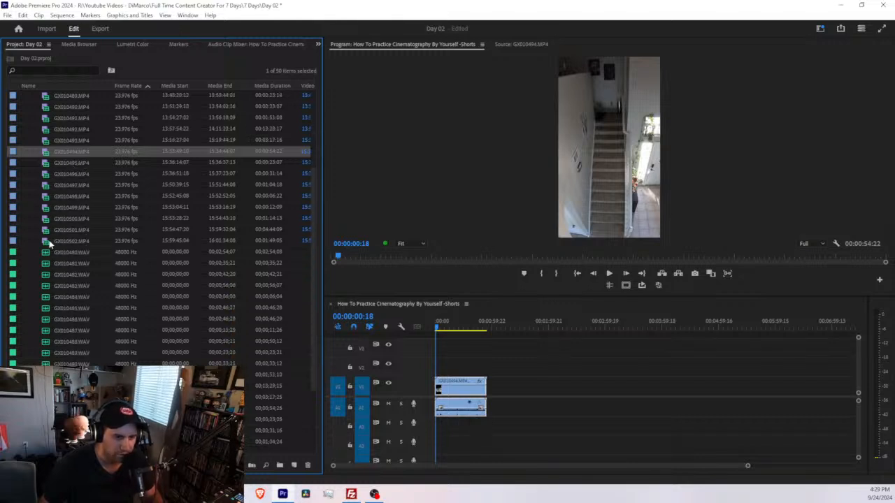
{"action": "left_click_drag", "start_coordinate": [277, 409], "coordinate": [438, 430]}
Play the sequence from its start and again from about 00:00:24:16 to check the picture and the two audio sources.
{"action": "key", "text": "space"}
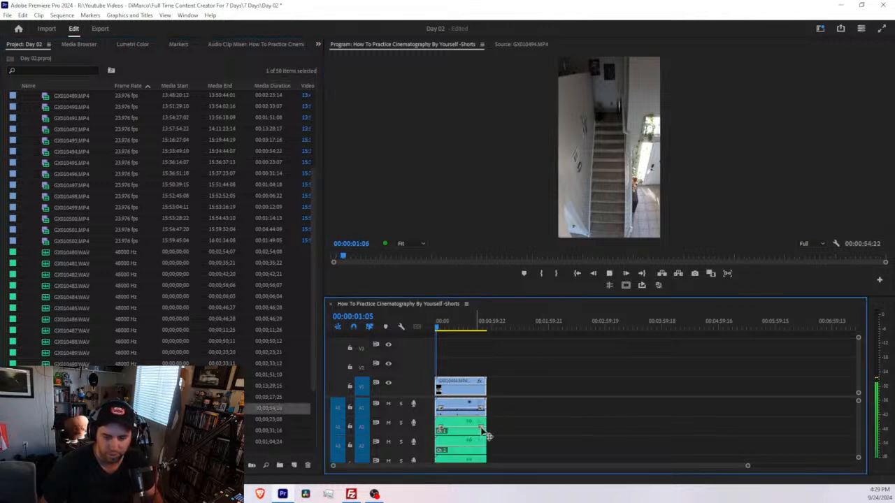
{"action": "key", "text": "space"}
{"action": "left_click_drag", "start_coordinate": [859, 419], "coordinate": [864, 406]}
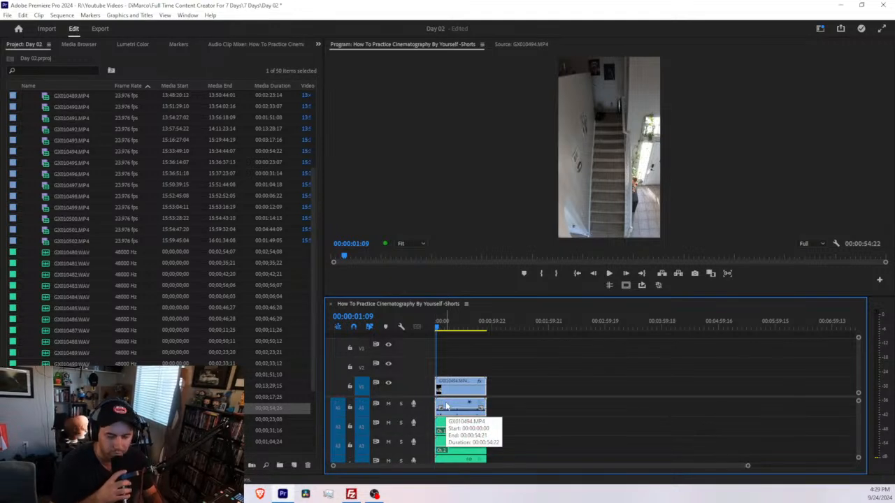
{"action": "left_click", "coordinate": [459, 321]}
{"action": "key", "text": "space"}
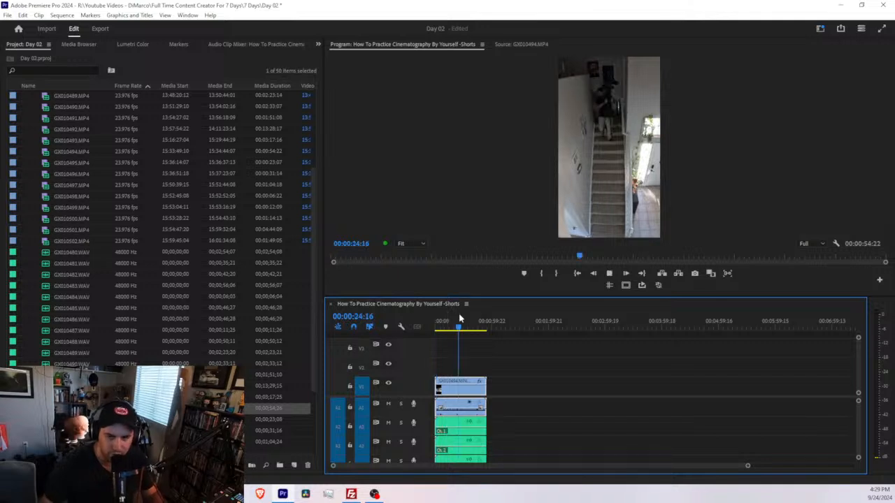
{"action": "key", "text": "space"}
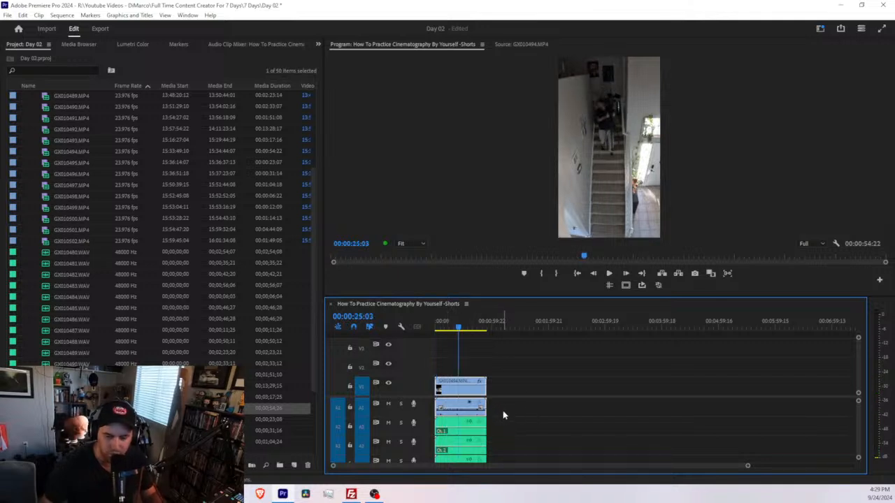
{"action": "key", "text": "space"}
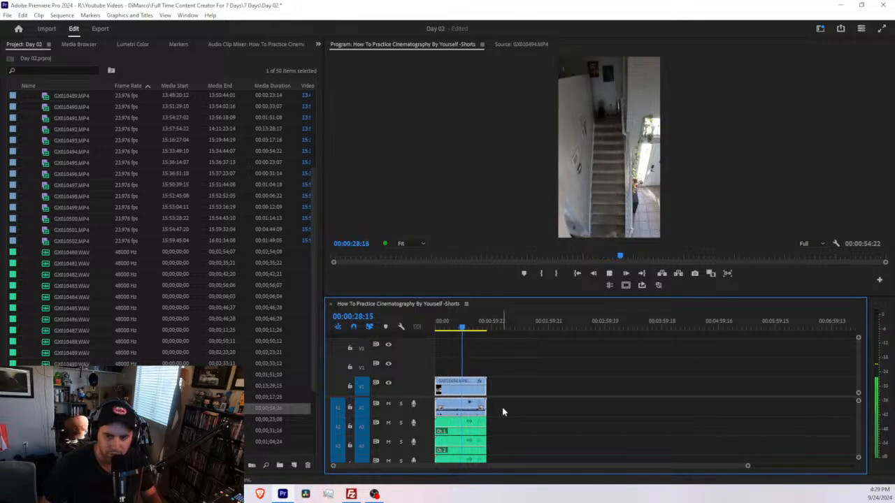
{"action": "key", "text": "space"}
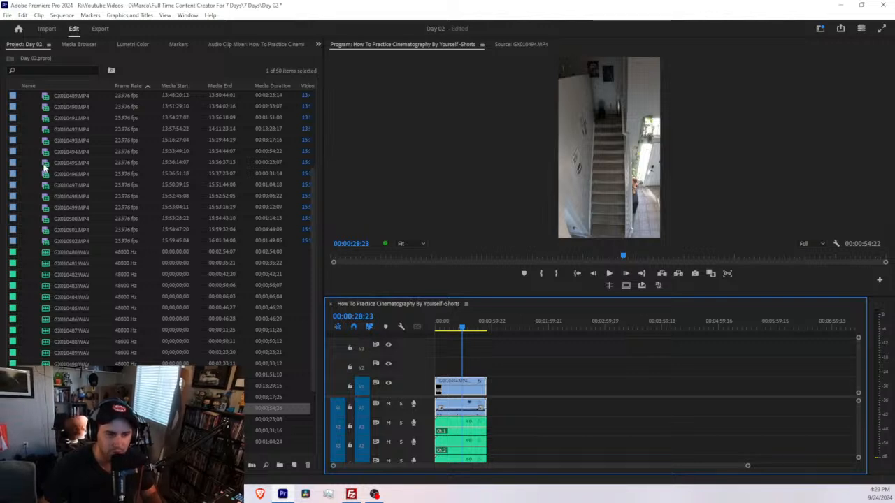
Append GX010495.MP4 and GX010496.MP4 back to back after GX010494.MP4 on V1 and A1.
{"action": "left_click_drag", "start_coordinate": [46, 164], "coordinate": [493, 392]}
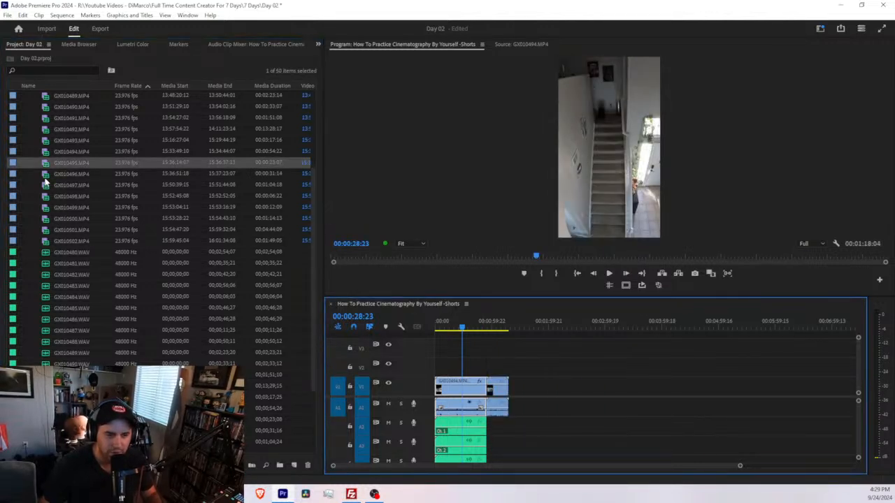
{"action": "left_click_drag", "start_coordinate": [48, 173], "coordinate": [518, 391]}
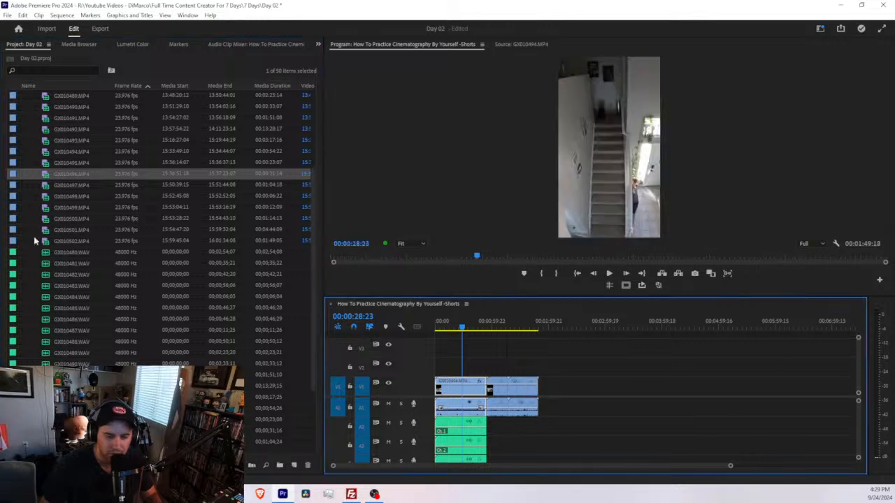
Append GX010497.MP4, GX010498.MP4 and GX010499.MP4 to the end of the sequence on V1 and A1.
{"action": "left_click_drag", "start_coordinate": [43, 185], "coordinate": [539, 392]}
{"action": "left_click_drag", "start_coordinate": [46, 197], "coordinate": [605, 390]}
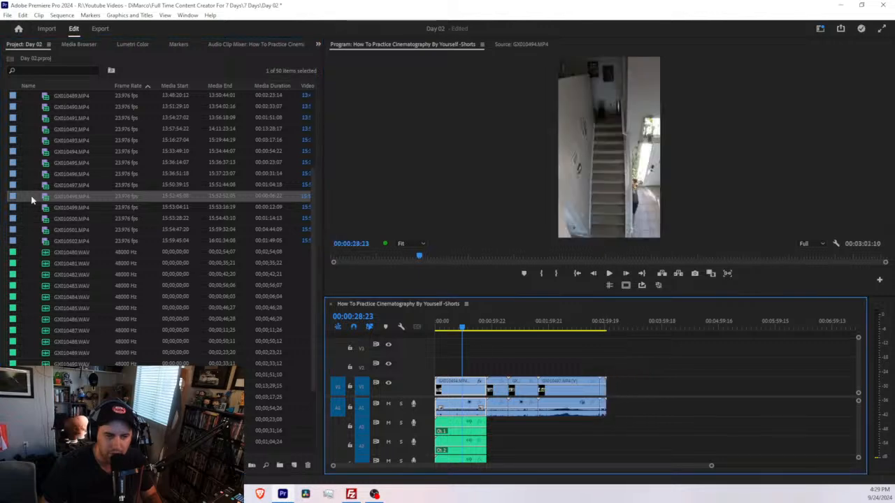
{"action": "left_click_drag", "start_coordinate": [46, 207], "coordinate": [608, 390]}
Review the backyard clips at the sequence end and delete the ones following GX010496.MP4.
{"action": "left_click_drag", "start_coordinate": [607, 322], "coordinate": [612, 323]}
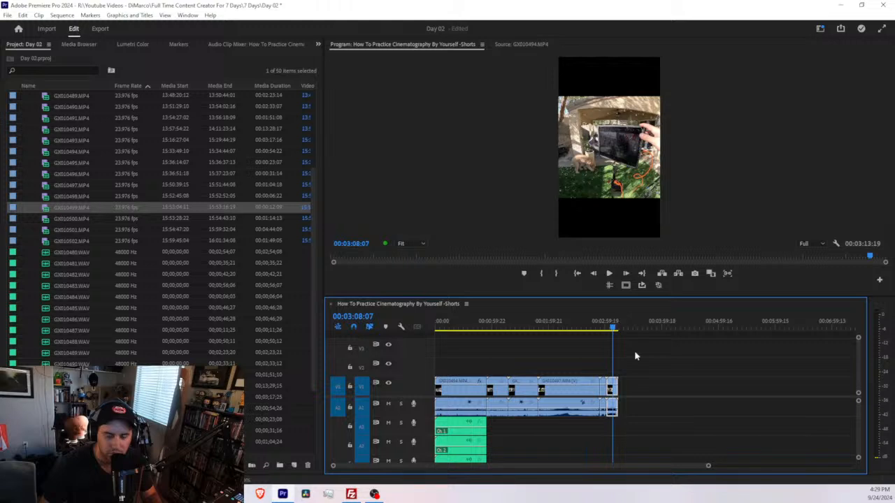
{"action": "left_click_drag", "start_coordinate": [609, 390], "coordinate": [605, 390]}
{"action": "left_click_drag", "start_coordinate": [588, 316], "coordinate": [631, 422]}
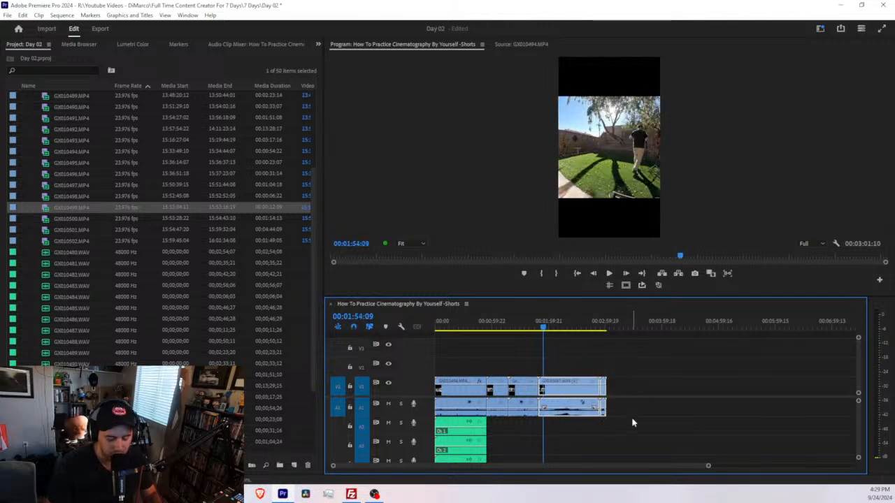
{"action": "key", "text": "Delete"}
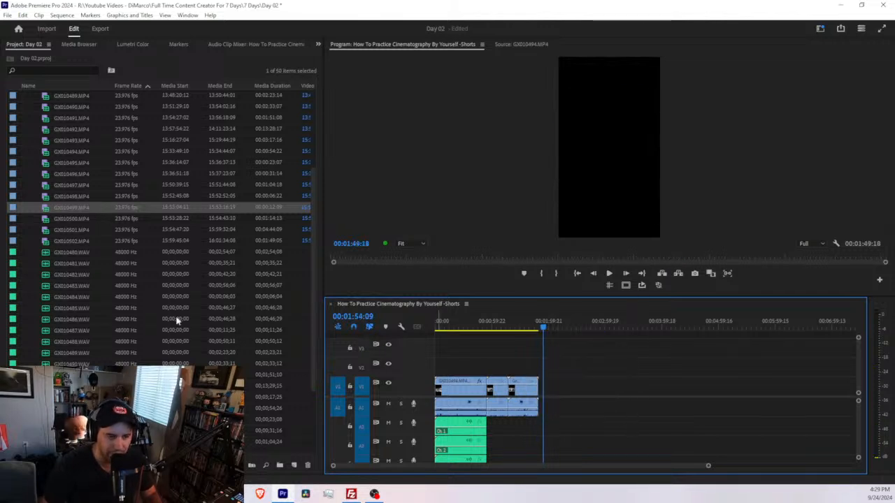
Preview 447_1495.MXF and 447_1497.MXF from the Fx6 bin and append 447_1497.MXF after GX010496.MP4 in the sequence.
{"action": "scroll", "coordinate": [63, 188], "scroll_direction": "up", "scroll_amount": 5}
{"action": "left_click", "coordinate": [25, 107]}
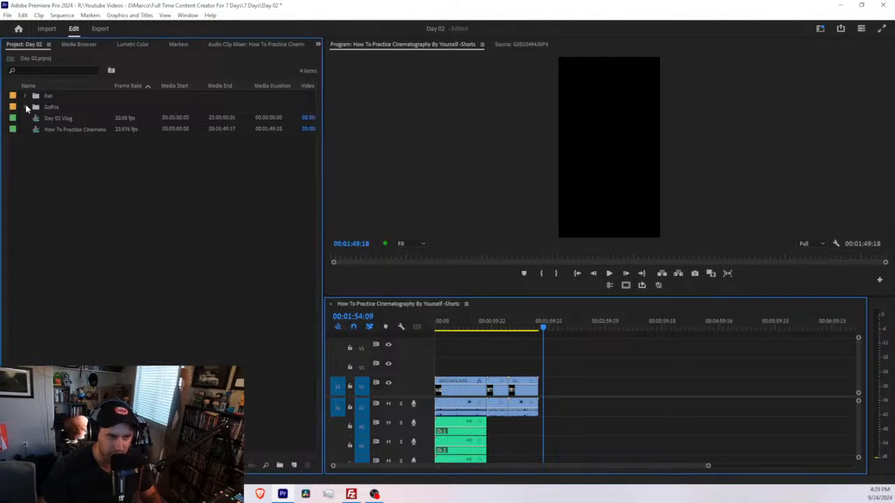
{"action": "left_click", "coordinate": [25, 96]}
{"action": "double_click", "coordinate": [44, 157]}
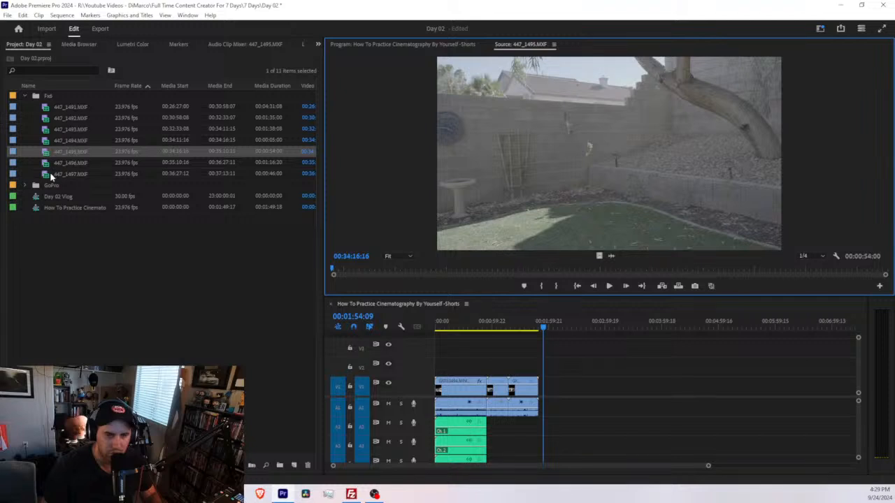
{"action": "double_click", "coordinate": [47, 173]}
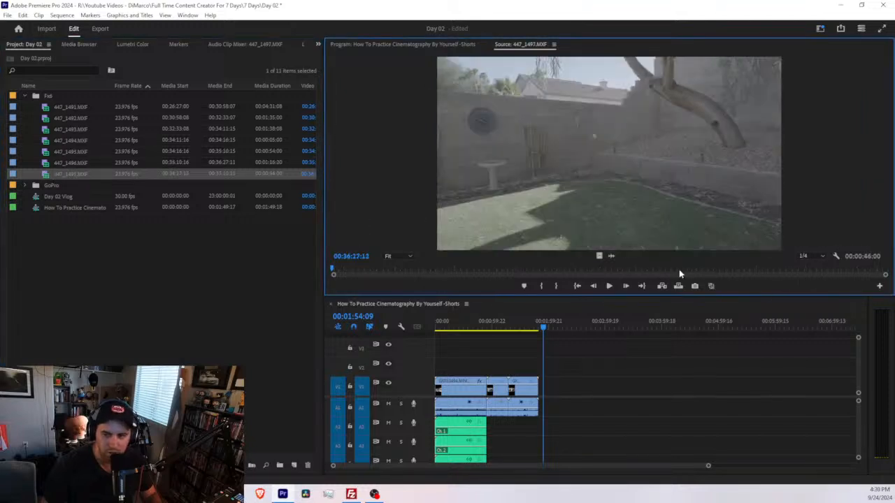
{"action": "left_click_drag", "start_coordinate": [679, 274], "coordinate": [616, 275]}
{"action": "left_click_drag", "start_coordinate": [46, 178], "coordinate": [567, 365]}
Set the 447_1497.MXF clip's horizontal position to 381 and mark the sequence's Out point at its end.
{"action": "left_click", "coordinate": [561, 328]}
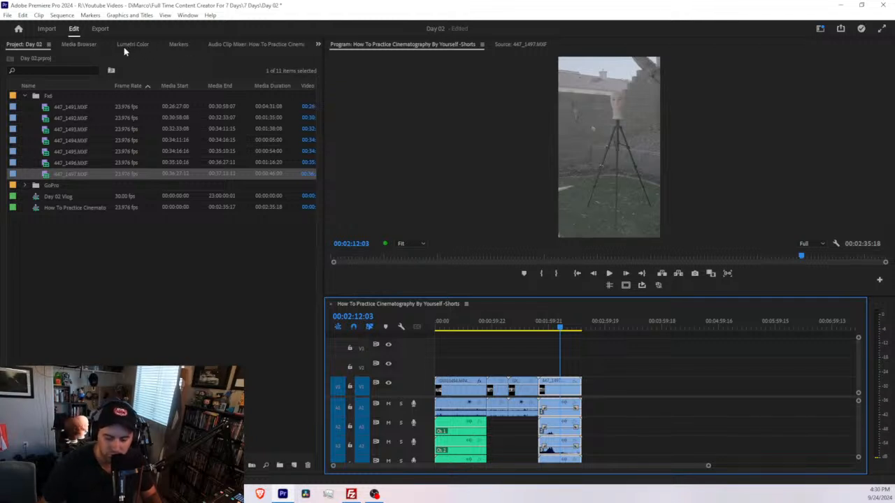
{"action": "left_click", "coordinate": [318, 44]}
{"action": "left_click", "coordinate": [349, 127]}
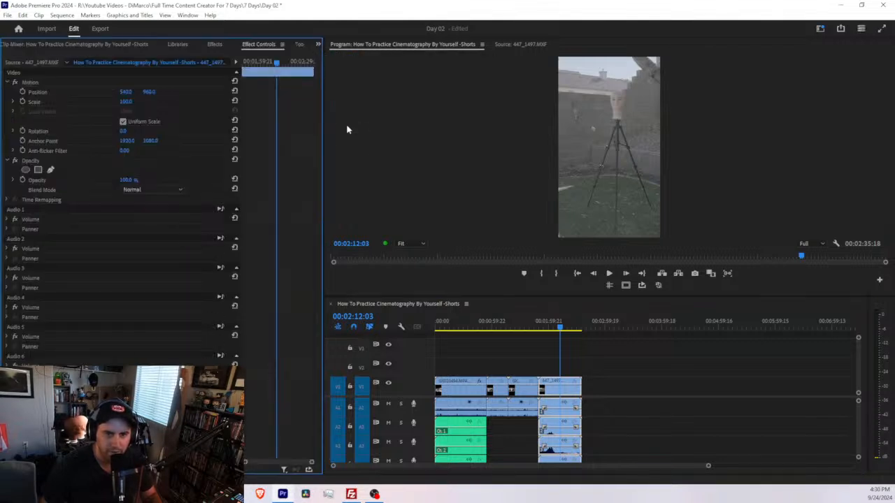
{"action": "left_click_drag", "start_coordinate": [126, 92], "coordinate": [52, 92]}
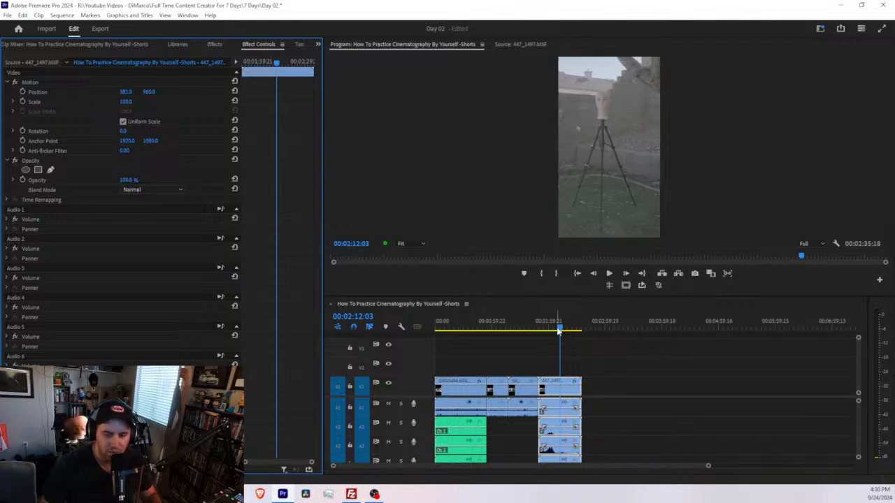
{"action": "left_click_drag", "start_coordinate": [558, 331], "coordinate": [554, 352]}
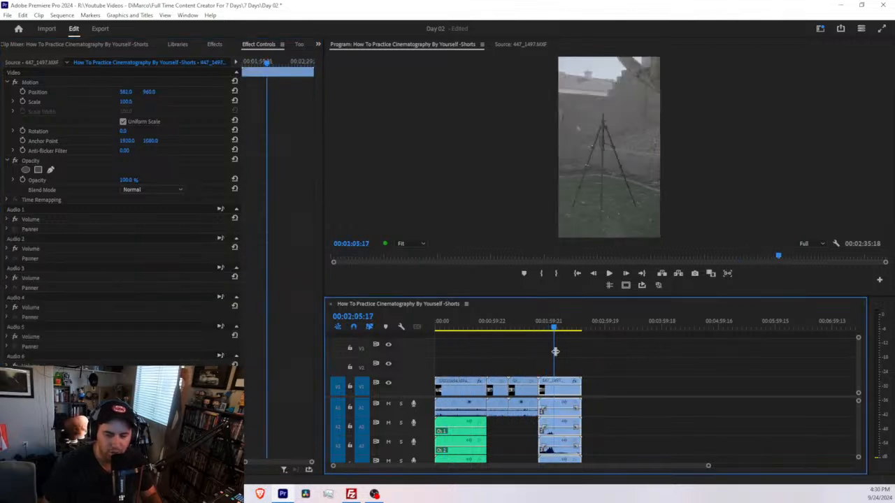
{"action": "key", "text": "End"}
{"action": "key", "text": "o"}
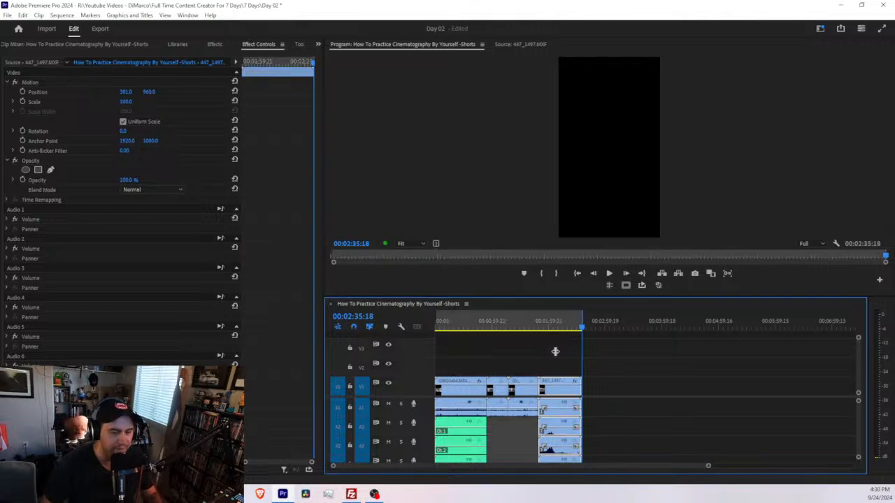
Delete the GX010494.WAV audio from the tracks beneath the first clip.
{"action": "left_click_drag", "start_coordinate": [500, 431], "coordinate": [430, 496]}
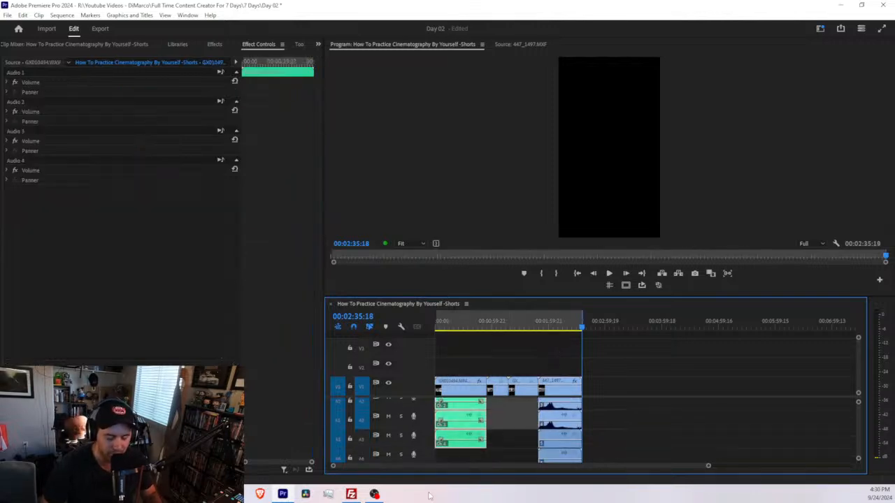
{"action": "key", "text": "Delete"}
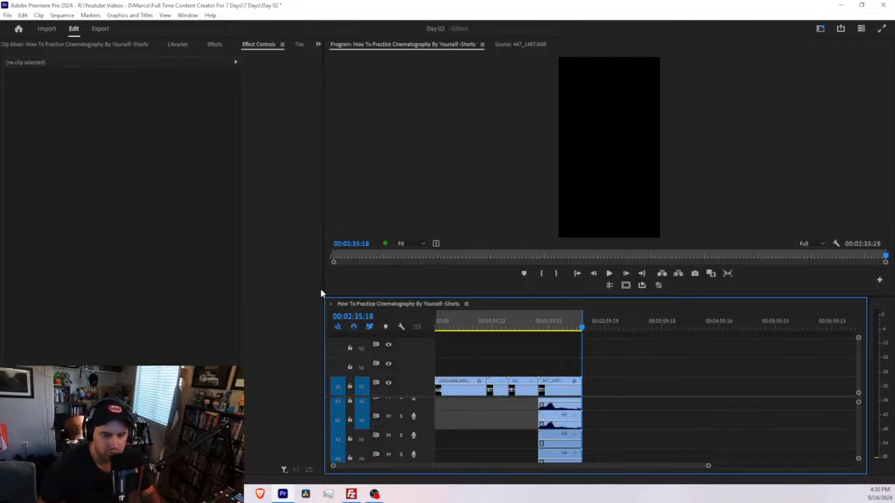
Widen the preview and timeline area, magnify the timeline, and play GX010494.MP4 from the sequence start.
{"action": "left_click_drag", "start_coordinate": [322, 286], "coordinate": [253, 278]}
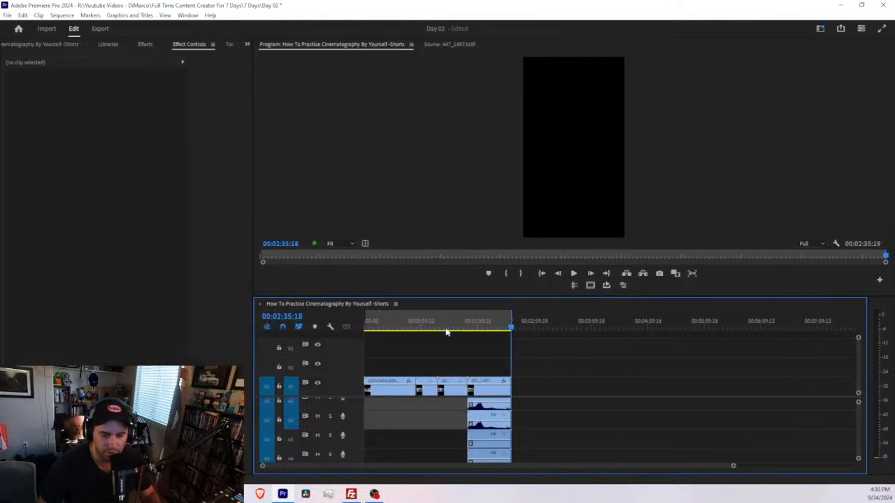
{"action": "left_click_drag", "start_coordinate": [446, 328], "coordinate": [311, 325]}
{"action": "scroll", "coordinate": [353, 352], "scroll_direction": "up", "scroll_amount": 1}
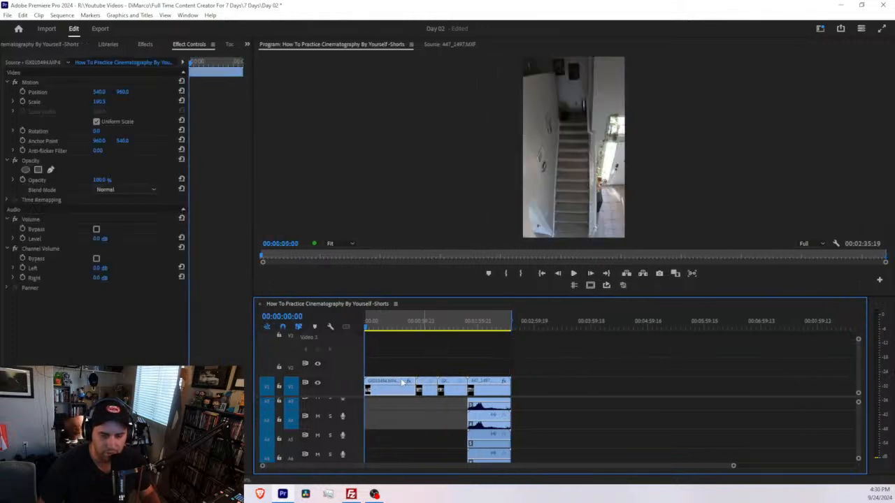
{"action": "scroll", "coordinate": [413, 389], "scroll_direction": "up", "scroll_amount": 3}
{"action": "scroll", "coordinate": [861, 416], "scroll_direction": "up", "scroll_amount": 3}
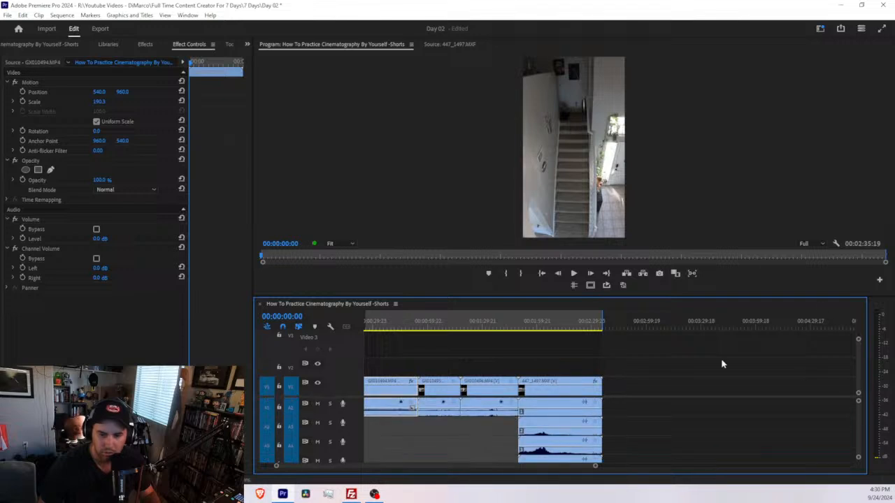
{"action": "scroll", "coordinate": [393, 347], "scroll_direction": "up", "scroll_amount": 4}
{"action": "key", "text": "space"}
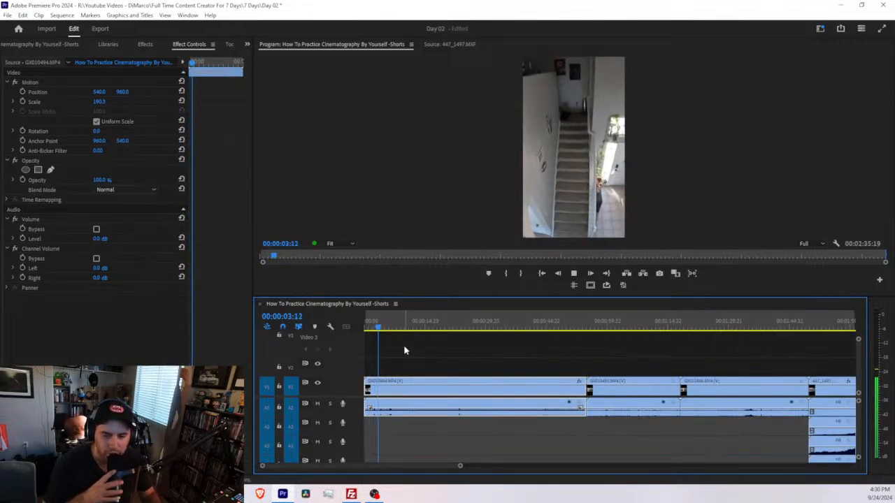
Trim the beginning of GX010494.MP4 to about 15 seconds on the timeline without closing the gap, and split the clip at about 21 seconds.
{"action": "mouse_move", "coordinate": [413, 325]}
{"action": "left_mouse_down"}
{"action": "mouse_move", "coordinate": [439, 325]}
{"action": "mouse_move", "coordinate": [427, 325]}
{"action": "left_mouse_up"}
{"action": "key", "text": "q"}
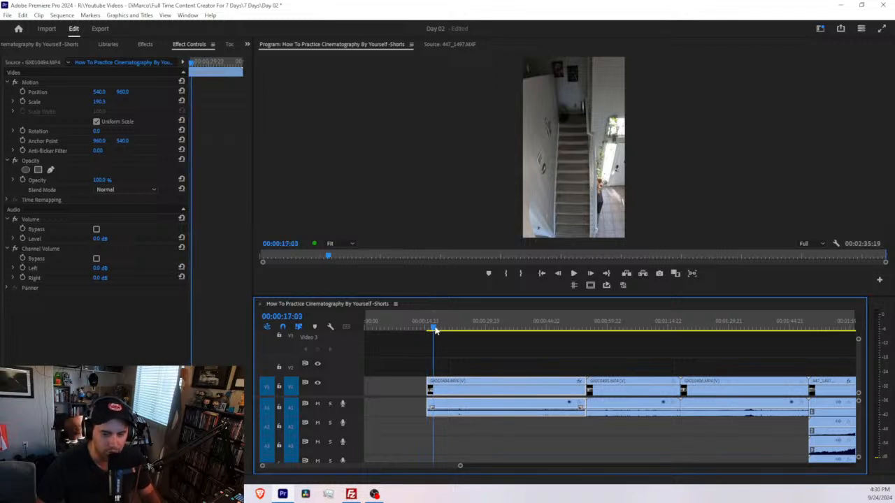
{"action": "left_click_drag", "start_coordinate": [434, 327], "coordinate": [462, 328]}
{"action": "key", "text": "ctrl+k"}
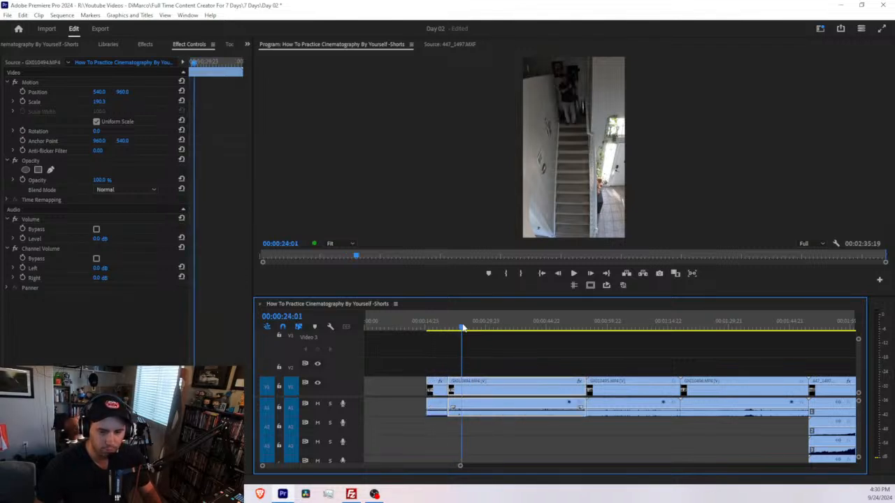
Check 447_1497.MXF around 00:01:53:04 and play the short first segment of GX010494.MP4 from about 00:00:16:22.
{"action": "left_click", "coordinate": [825, 330]}
{"action": "scroll", "coordinate": [785, 343], "scroll_direction": "down", "scroll_amount": 2}
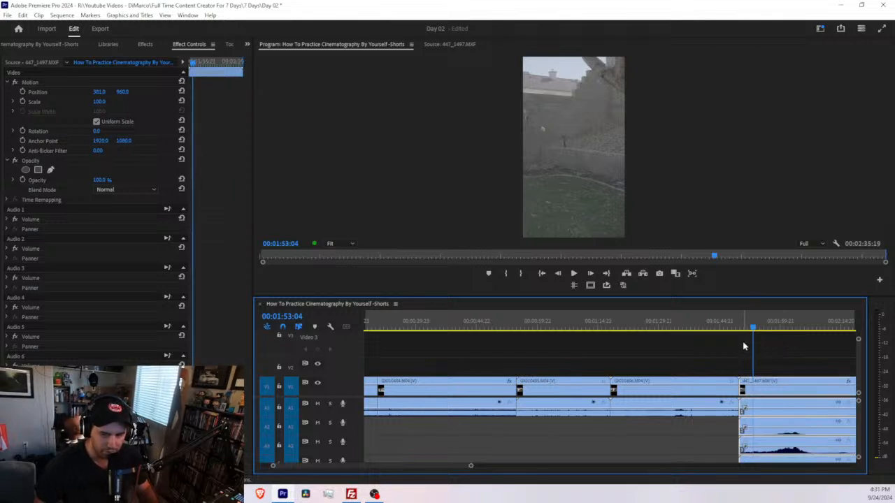
{"action": "scroll", "coordinate": [446, 325], "scroll_direction": "up", "scroll_amount": 3}
{"action": "left_click", "coordinate": [434, 323]}
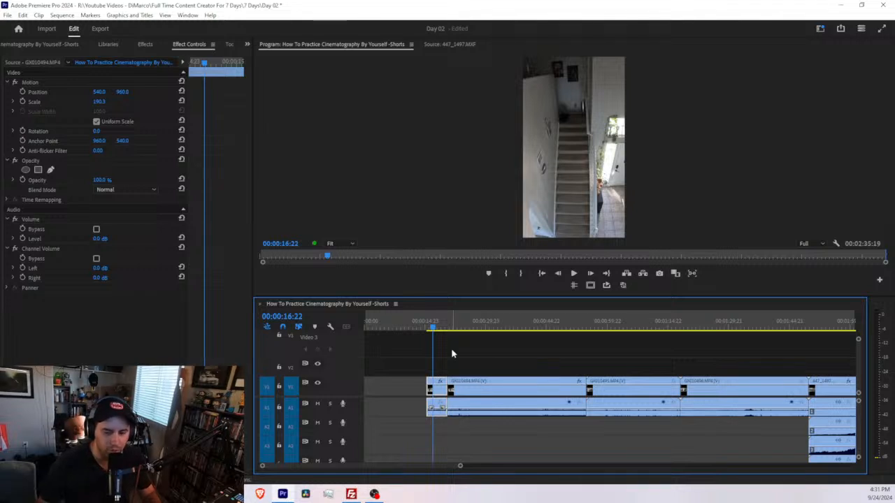
{"action": "key", "text": "space"}
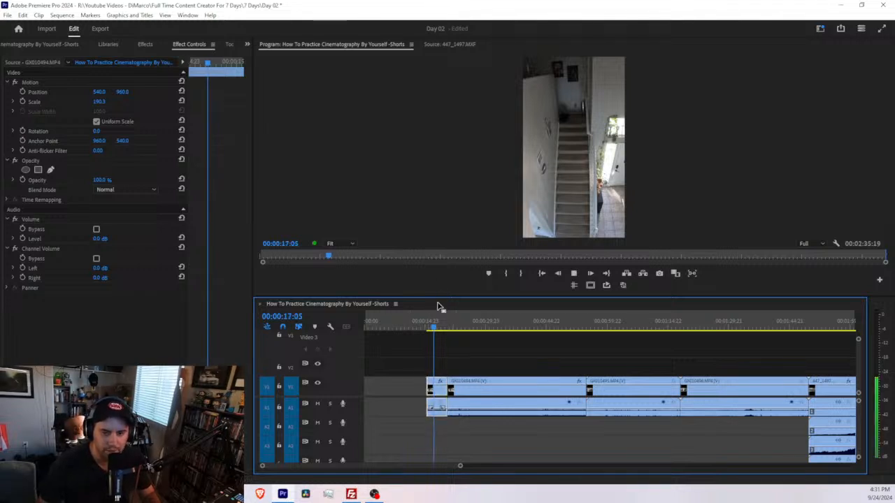
{"action": "key", "text": "space"}
{"action": "left_click_drag", "start_coordinate": [439, 327], "coordinate": [443, 418]}
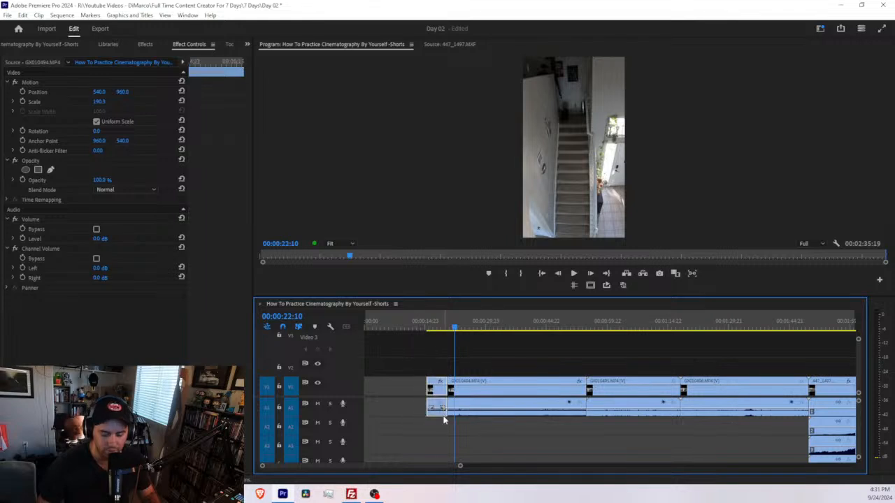
Delete the short first segment of GX010494.MP4 and split the remaining clip at 00:00:26:22.
{"action": "key", "text": "Delete"}
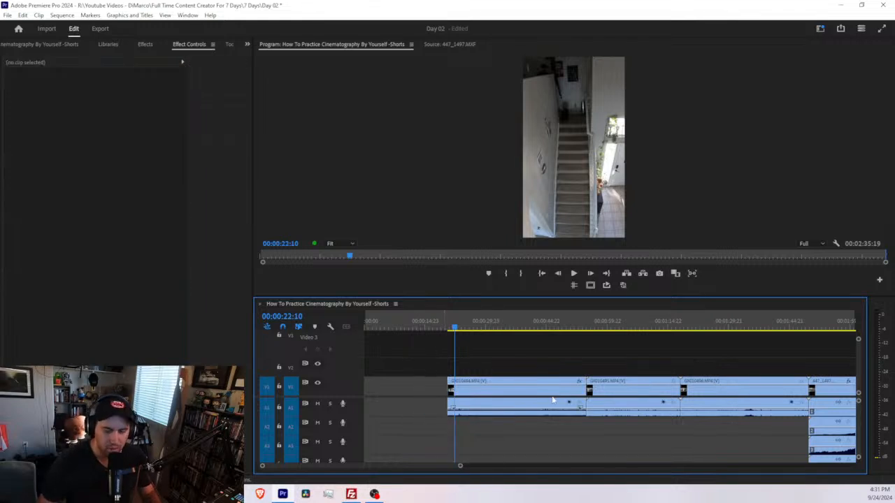
{"action": "mouse_move", "coordinate": [461, 335]}
{"action": "left_mouse_down"}
{"action": "mouse_move", "coordinate": [472, 330]}
{"action": "mouse_move", "coordinate": [450, 330]}
{"action": "mouse_move", "coordinate": [475, 334]}
{"action": "left_mouse_up"}
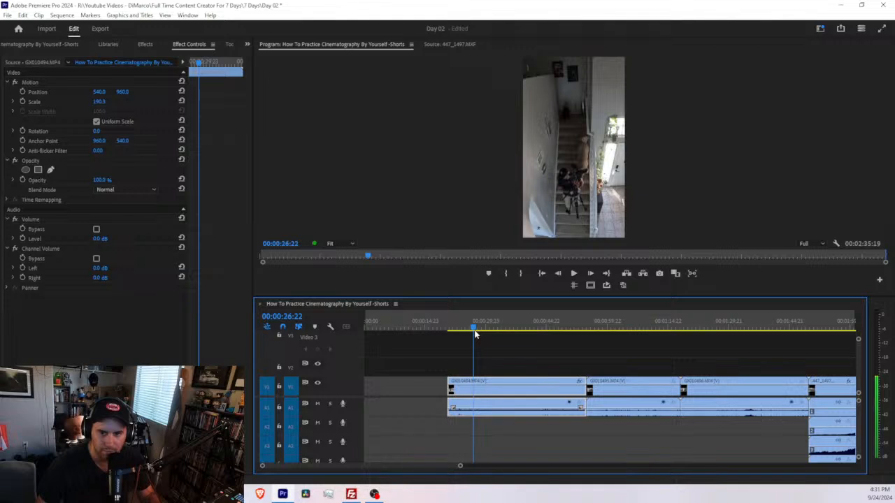
{"action": "key", "text": "ctrl+k"}
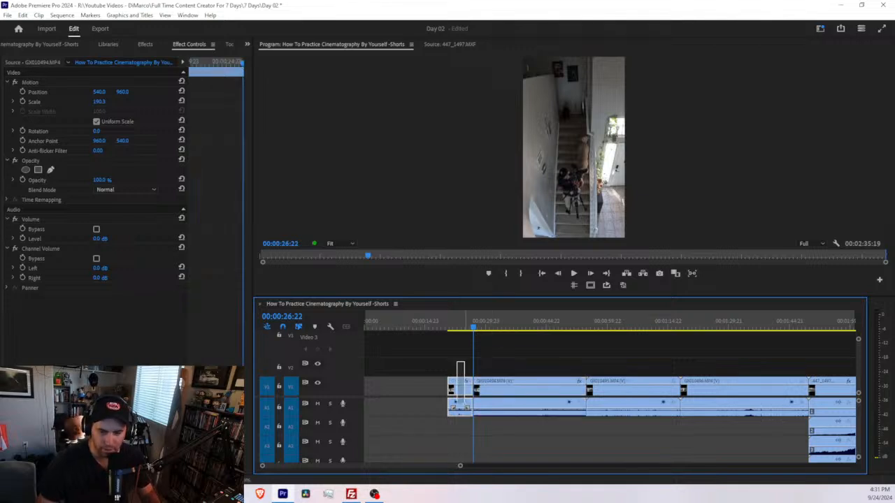
Move the front piece of GX010494.MP4 to the sequence start and delete the rest of that clip.
{"action": "left_click_drag", "start_coordinate": [462, 398], "coordinate": [378, 398]}
{"action": "left_click_drag", "start_coordinate": [515, 328], "coordinate": [565, 330]}
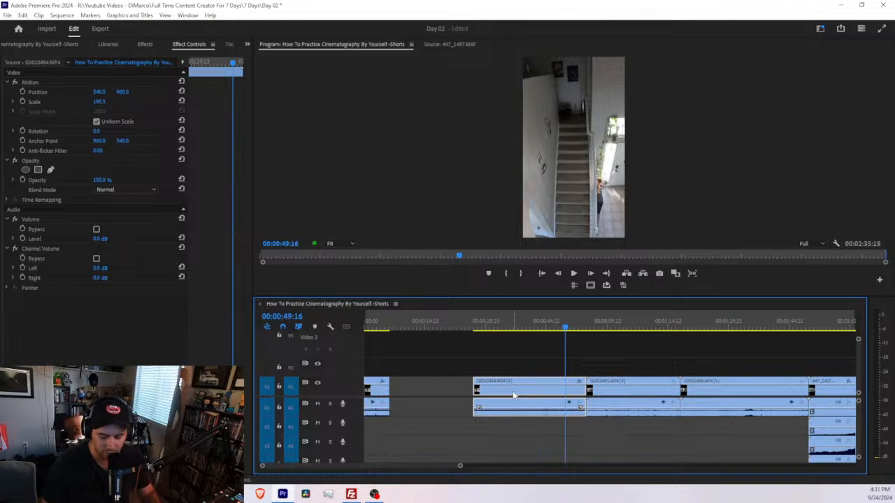
{"action": "key", "text": "Delete"}
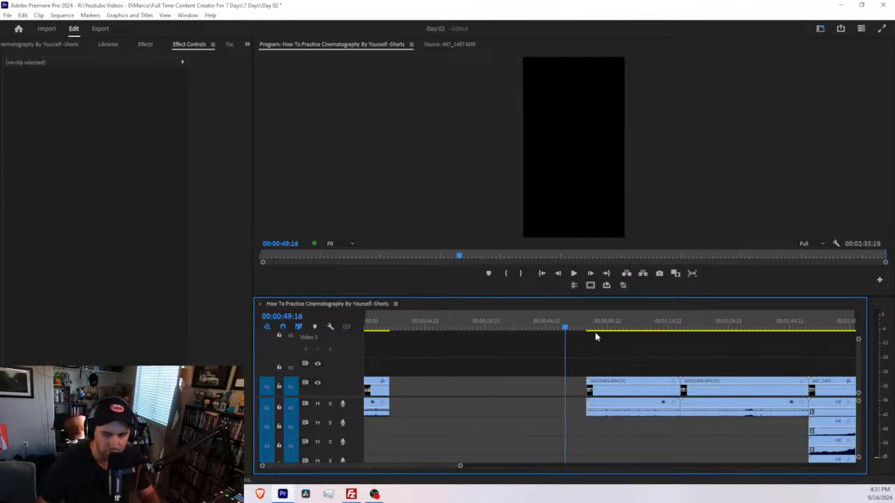
Set GX010495.MP4 to the frame size and scale it to 183.3 to fill the vertical frame.
{"action": "left_click_drag", "start_coordinate": [589, 330], "coordinate": [601, 329]}
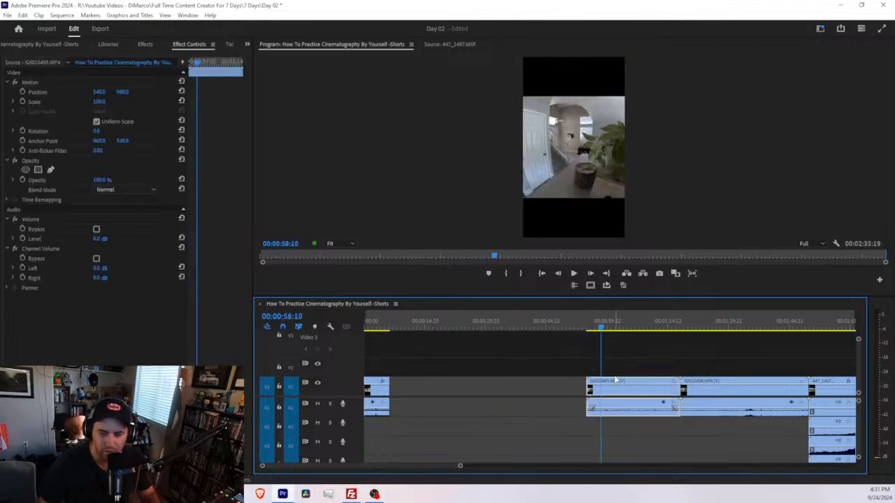
{"action": "left_click", "coordinate": [247, 44]}
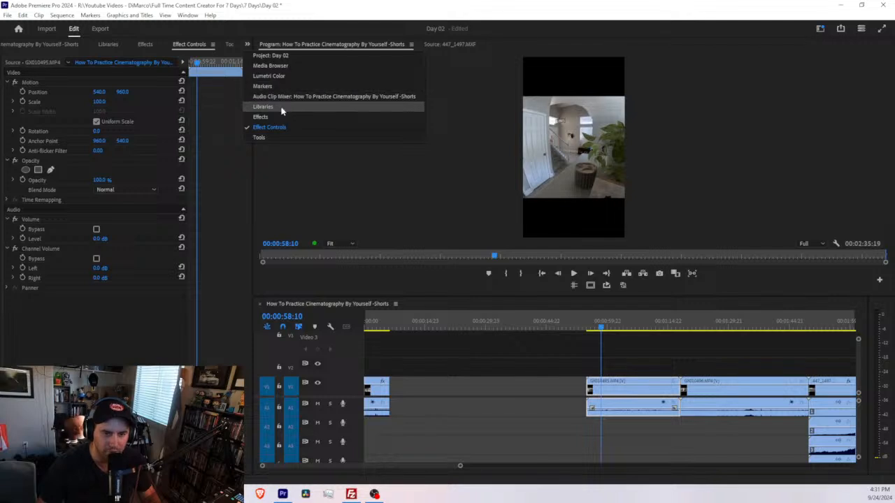
{"action": "left_click", "coordinate": [275, 116]}
{"action": "left_click", "coordinate": [189, 44]}
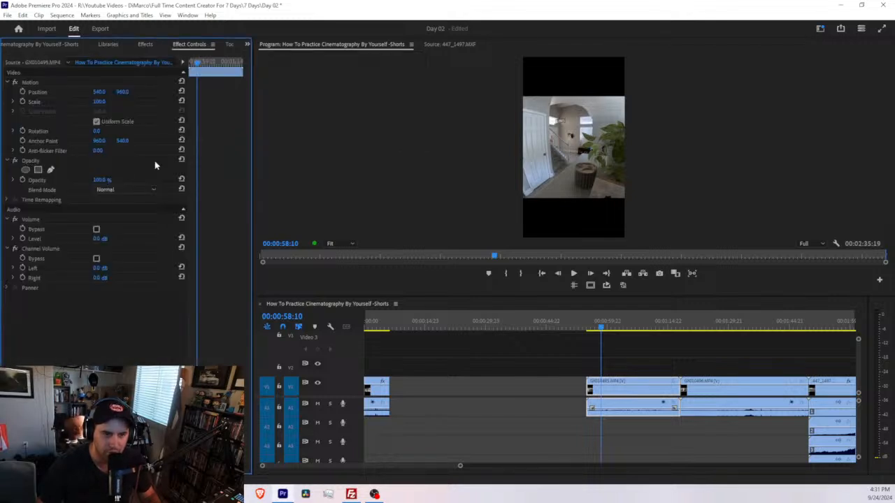
{"action": "left_click", "coordinate": [105, 101]}
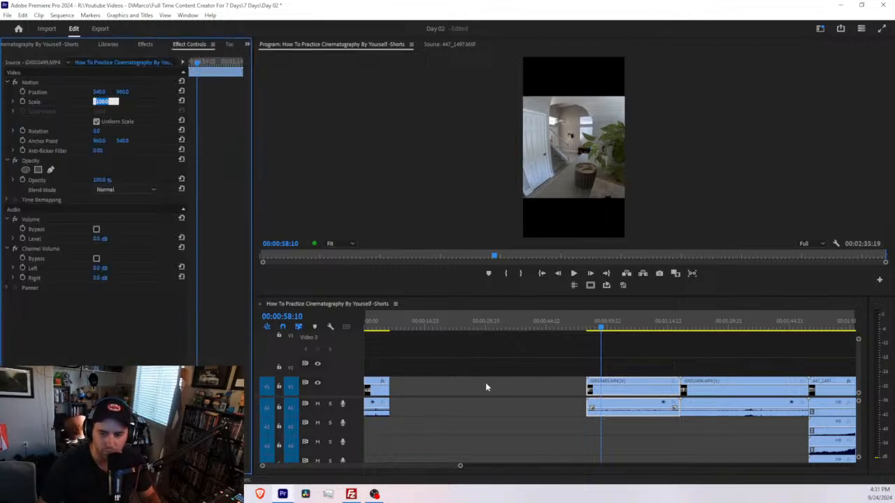
{"action": "left_click", "coordinate": [591, 365]}
{"action": "left_click", "coordinate": [635, 383]}
{"action": "right_click", "coordinate": [642, 383]}
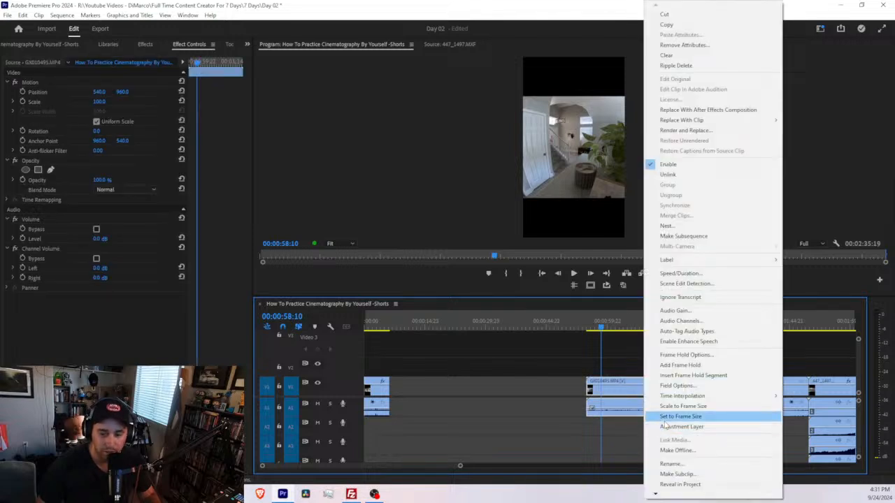
{"action": "left_click", "coordinate": [680, 417]}
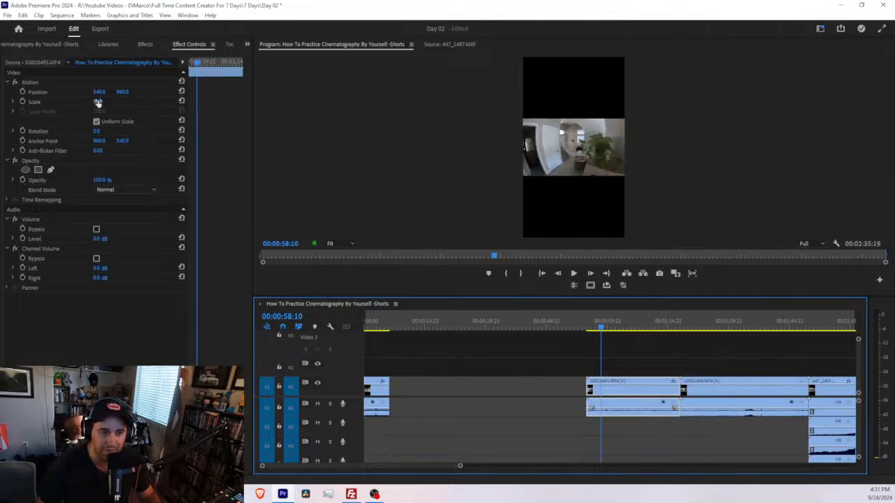
{"action": "left_click", "coordinate": [98, 103]}
{"action": "left_click_drag", "start_coordinate": [98, 103], "coordinate": [187, 103]}
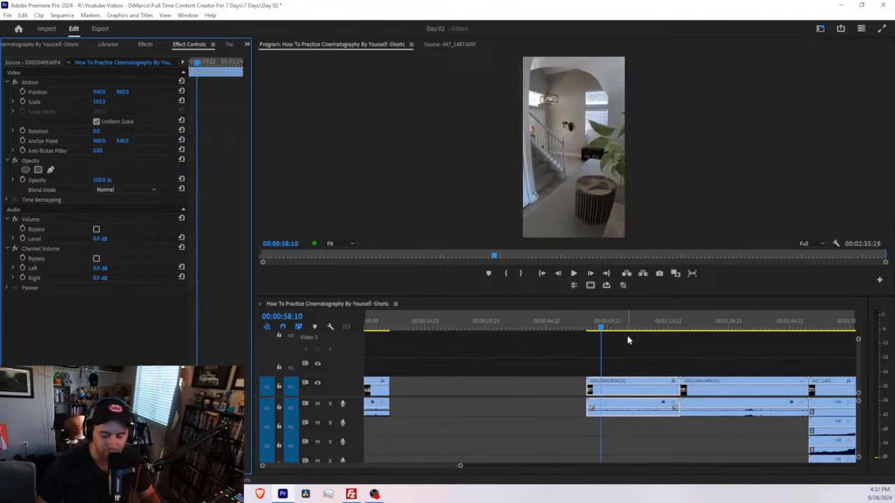
Trim GX010495.MP4 to between about 00:01:07 and 00:01:12:19 and move it directly behind GX010494.MP4.
{"action": "left_click_drag", "start_coordinate": [609, 326], "coordinate": [675, 405]}
{"action": "key", "text": "alt+q"}
{"action": "key", "text": "ctrl+k"}
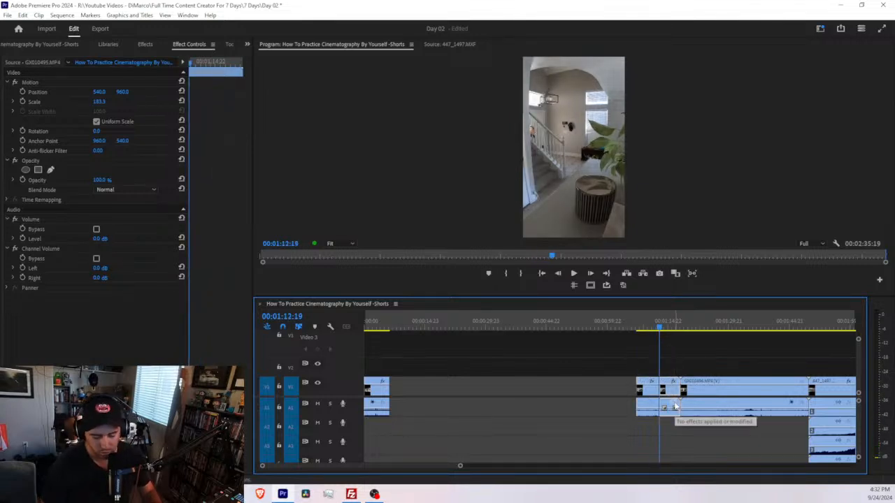
{"action": "key", "text": "Delete"}
{"action": "left_click", "coordinate": [647, 402]}
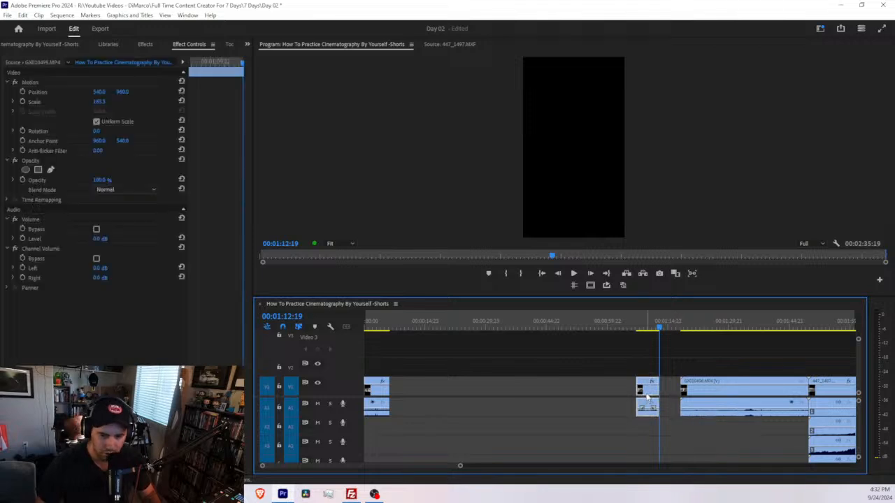
{"action": "left_click_drag", "start_coordinate": [647, 397], "coordinate": [399, 396]}
Play the opening seconds of GX010494.MP4 twice from the sequence start.
{"action": "left_click_drag", "start_coordinate": [404, 324], "coordinate": [304, 330]}
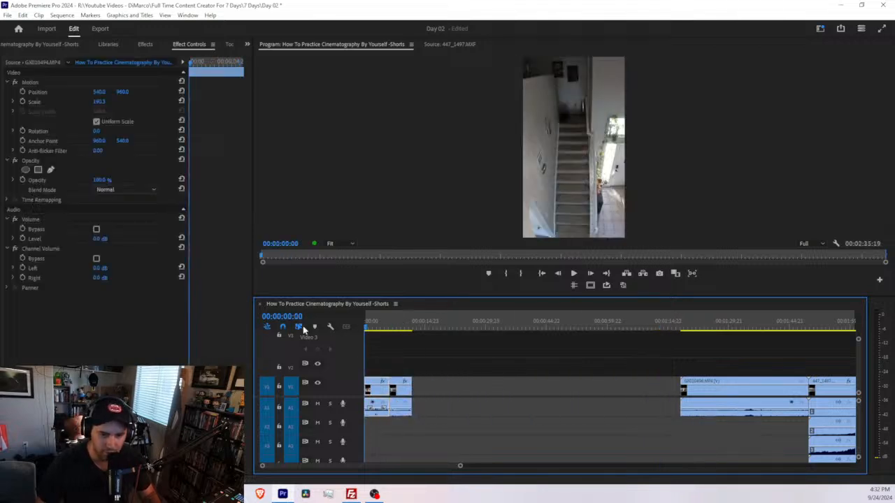
{"action": "key", "text": "space"}
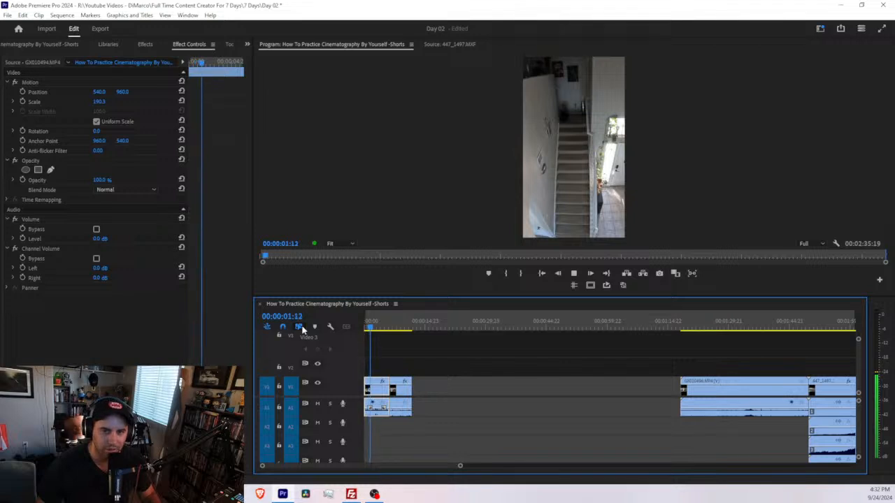
{"action": "key", "text": "space"}
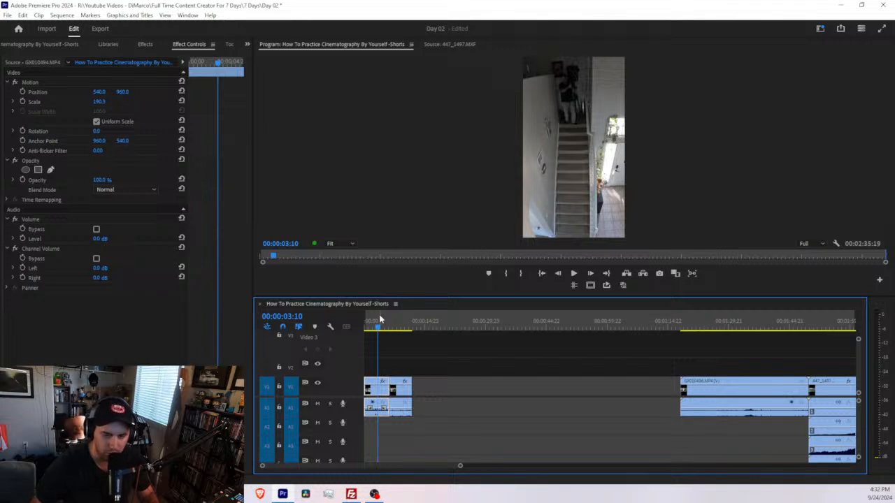
{"action": "key", "text": "Home"}
{"action": "key", "text": "space"}
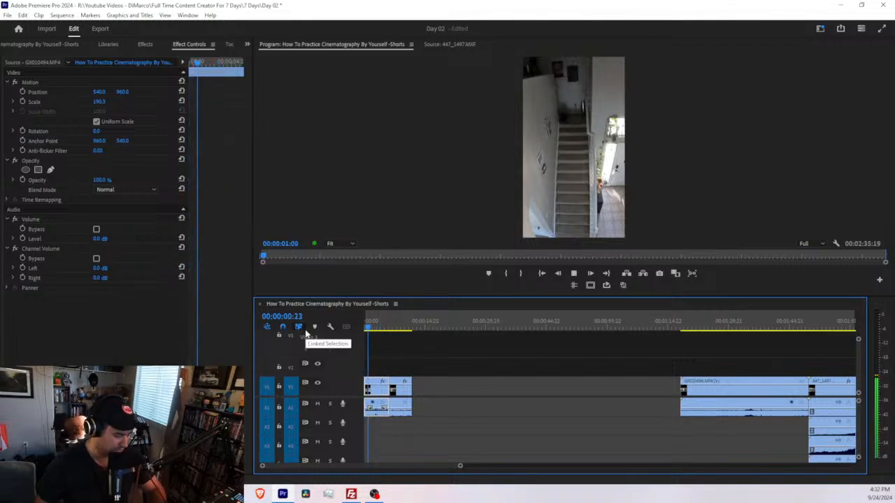
{"action": "key", "text": "space"}
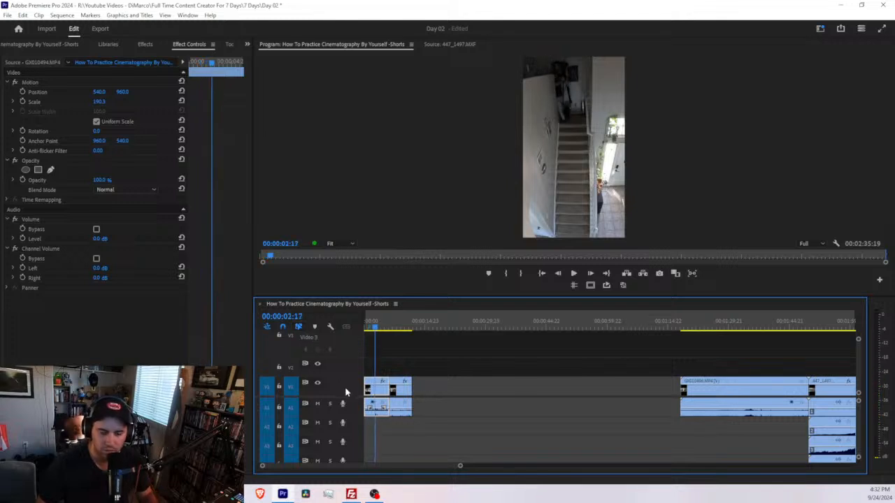
Magnify the timeline, play across both clips, and trim the beginning of GX010495.MP4 up to 00:00:07:23, leaving no gap after GX010494.MP4.
{"action": "key", "text": "equal"}
{"action": "key", "text": "equal"}
{"action": "key", "text": "equal"}
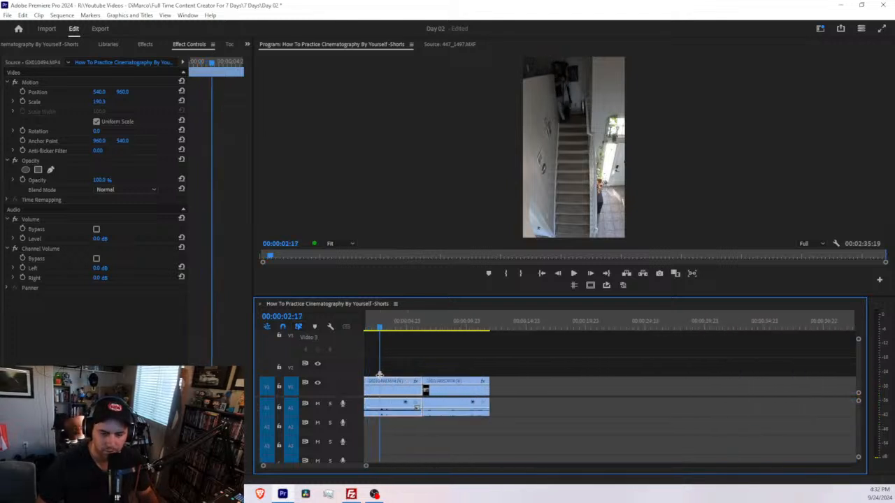
{"action": "left_click_drag", "start_coordinate": [395, 323], "coordinate": [353, 336]}
{"action": "key", "text": "space"}
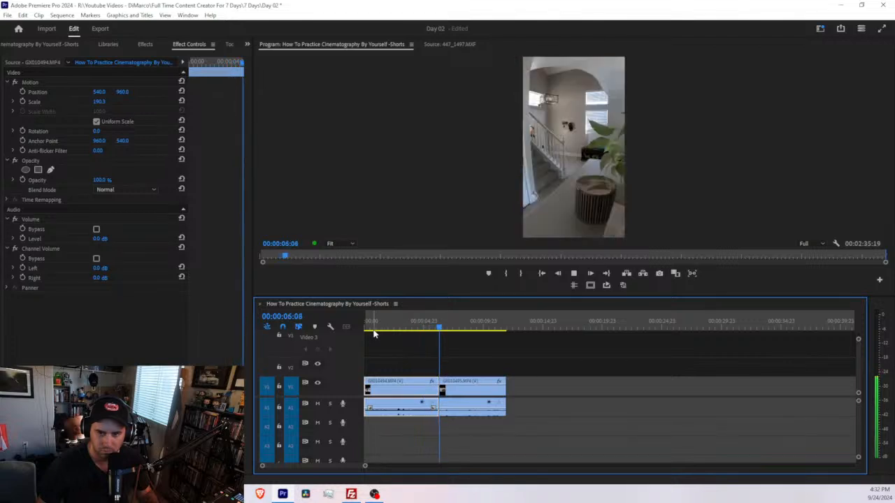
{"action": "key", "text": "space"}
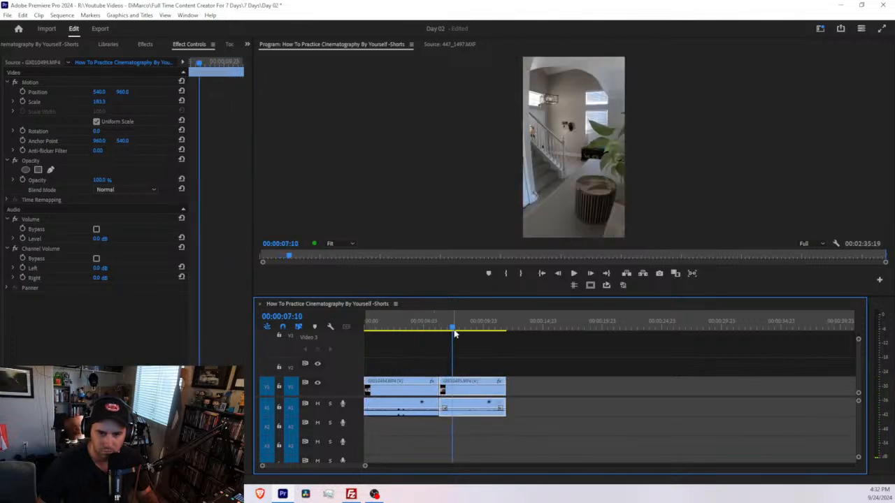
{"action": "left_click_drag", "start_coordinate": [455, 331], "coordinate": [460, 330]}
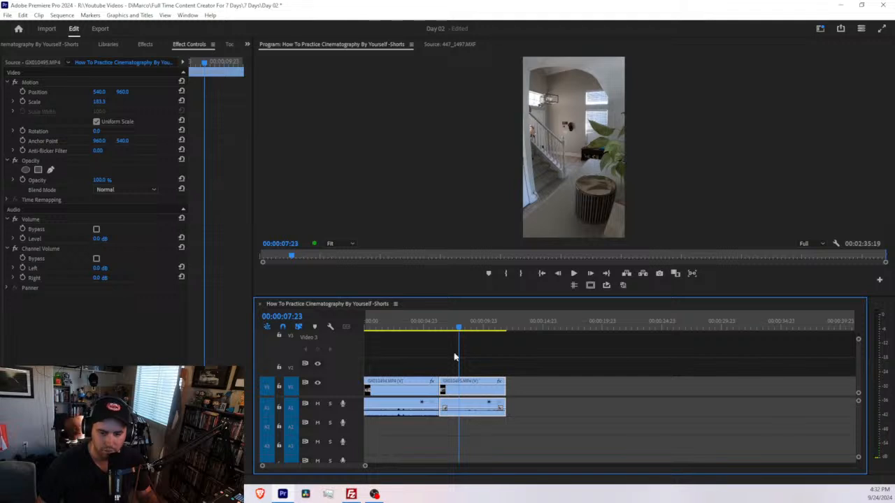
{"action": "left_click_drag", "start_coordinate": [444, 393], "coordinate": [470, 393]}
Trim the beginning of GX010494.MP4 up to 00:00:01:13 and move both clips back to the sequence start.
{"action": "left_click_drag", "start_coordinate": [413, 327], "coordinate": [383, 328]}
{"action": "key", "text": "space"}
{"action": "key", "text": "space"}
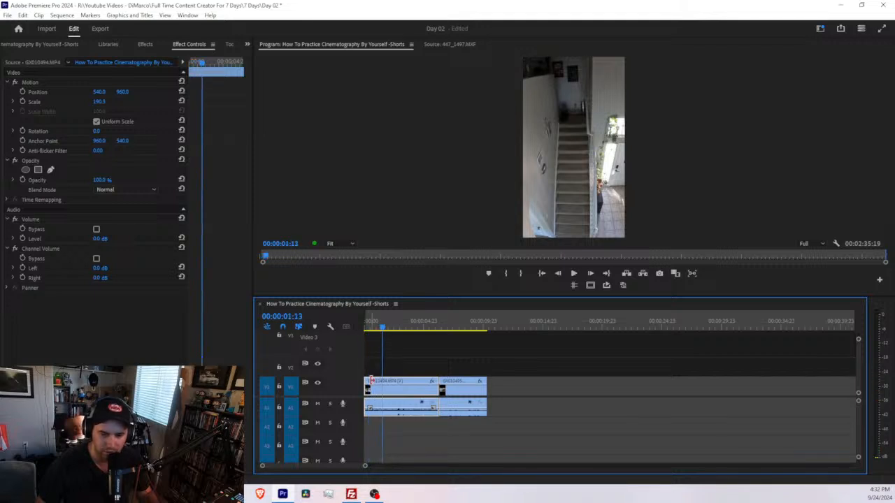
{"action": "left_click_drag", "start_coordinate": [366, 389], "coordinate": [382, 389]}
{"action": "left_click", "coordinate": [395, 318]}
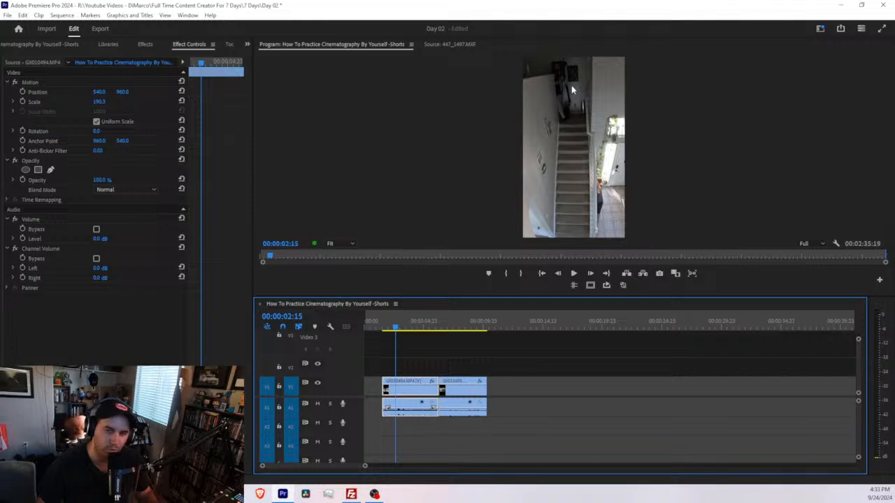
{"action": "left_click_drag", "start_coordinate": [412, 365], "coordinate": [487, 403]}
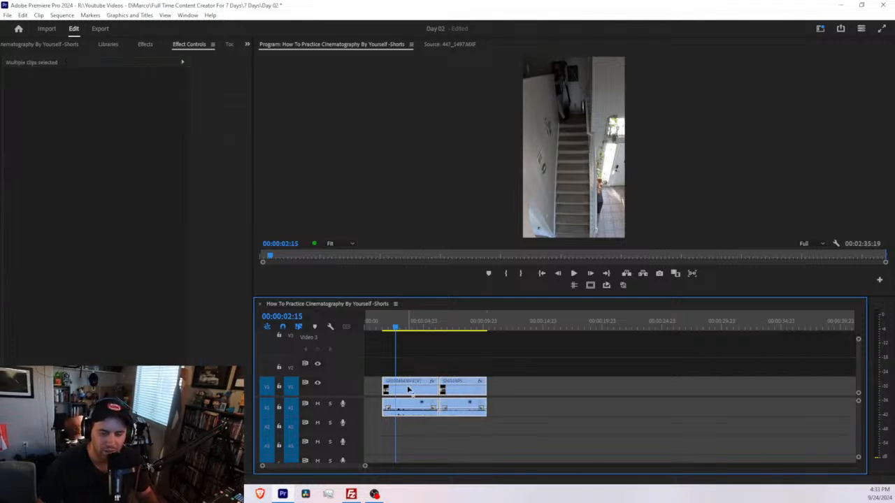
{"action": "left_click_drag", "start_coordinate": [405, 392], "coordinate": [387, 391]}
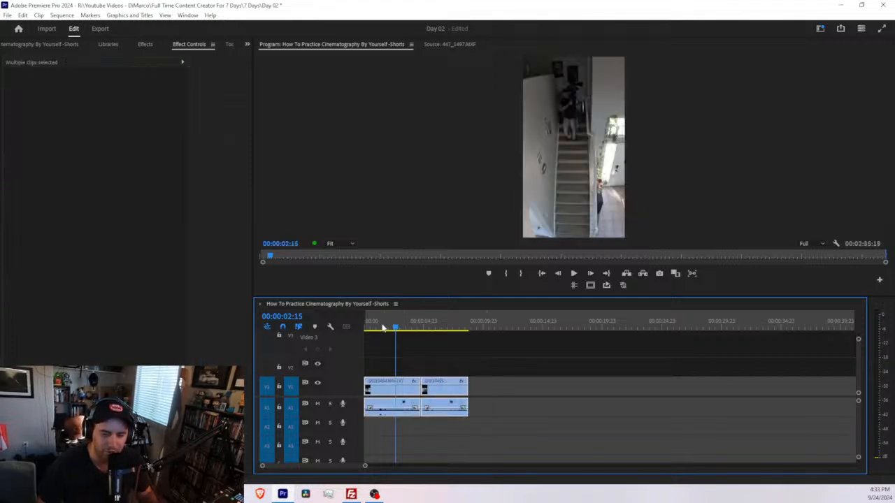
Play from the sequence start and trim the beginning of GX010494.MP4 up to 00:00:01:23.
{"action": "left_click_drag", "start_coordinate": [383, 325], "coordinate": [341, 326]}
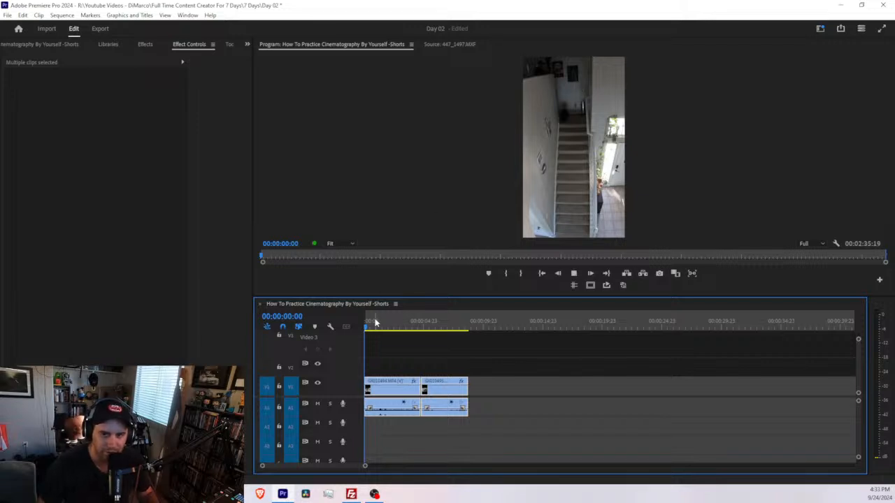
{"action": "key", "text": "space"}
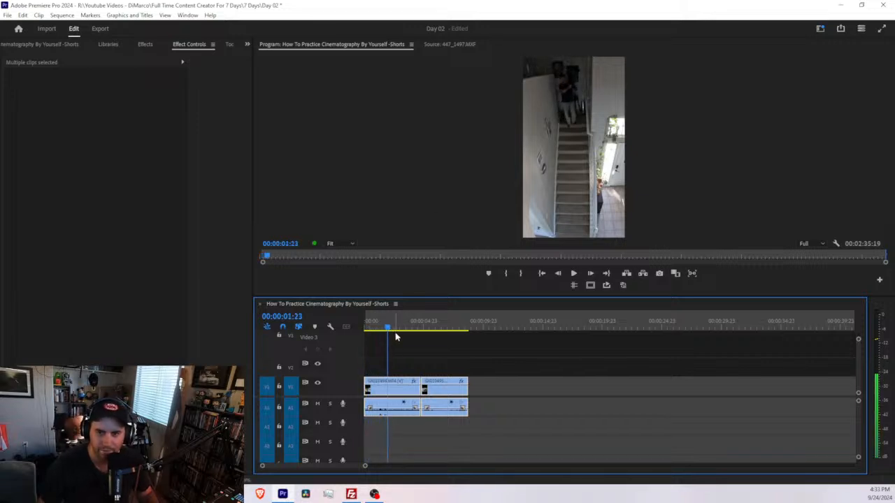
{"action": "left_click_drag", "start_coordinate": [374, 396], "coordinate": [393, 397]}
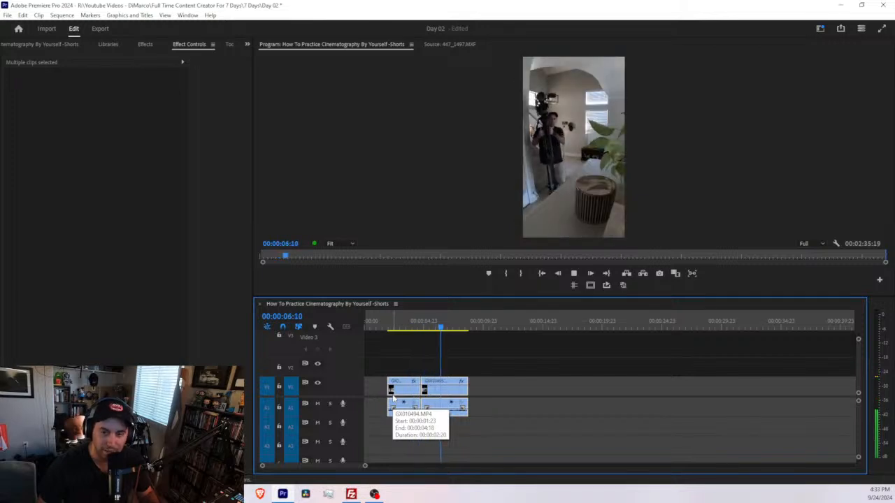
Trim the end of GX010495.MP4 back to 00:00:07:18 and move both clips to the sequence start.
{"action": "key", "text": "space"}
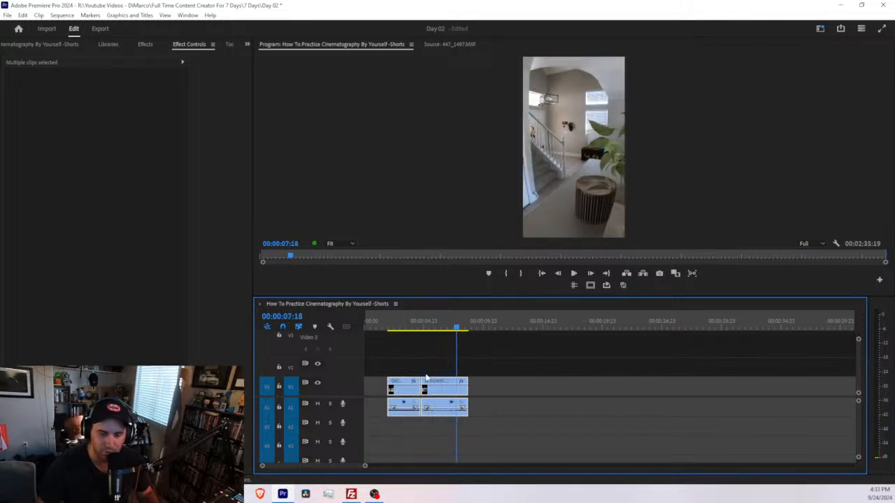
{"action": "left_click_drag", "start_coordinate": [467, 388], "coordinate": [460, 387]}
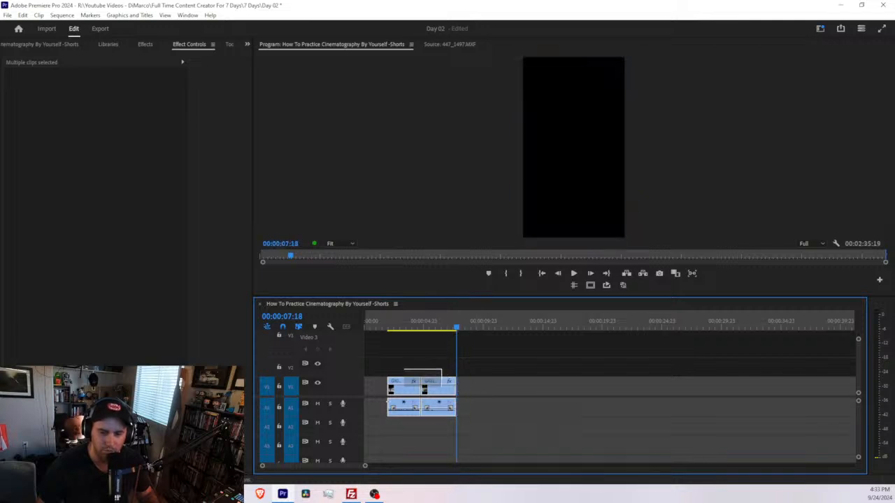
{"action": "left_click_drag", "start_coordinate": [399, 386], "coordinate": [376, 385]}
Find GX010496.MP4 further along the sequence and apply Set to Frame Size to it.
{"action": "scroll", "coordinate": [377, 385], "scroll_direction": "down", "scroll_amount": 10}
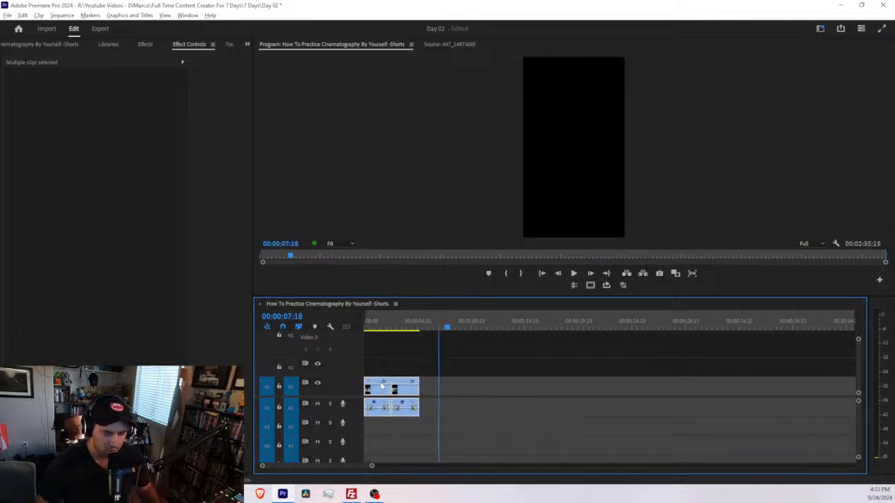
{"action": "left_click", "coordinate": [510, 324]}
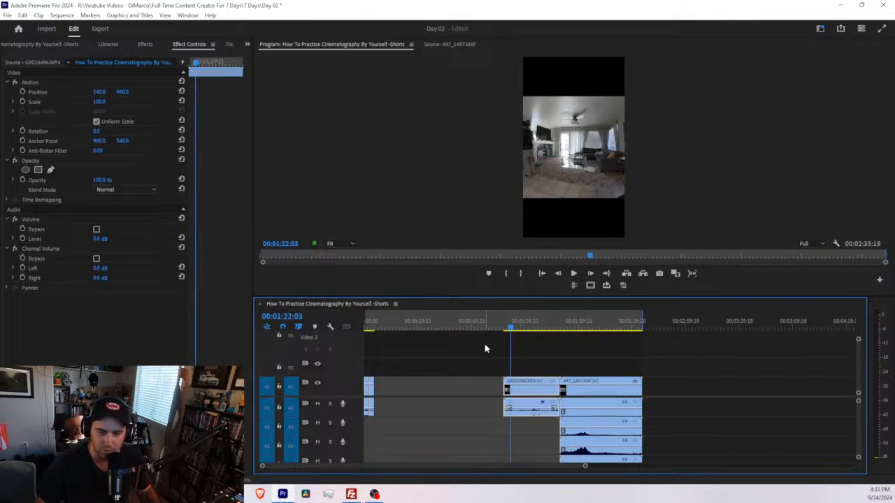
{"action": "left_click", "coordinate": [98, 102]}
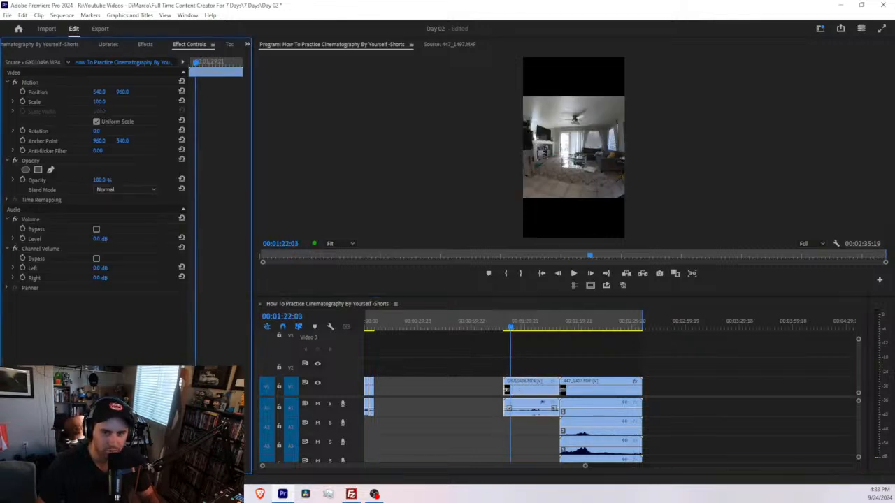
{"action": "right_click", "coordinate": [534, 386]}
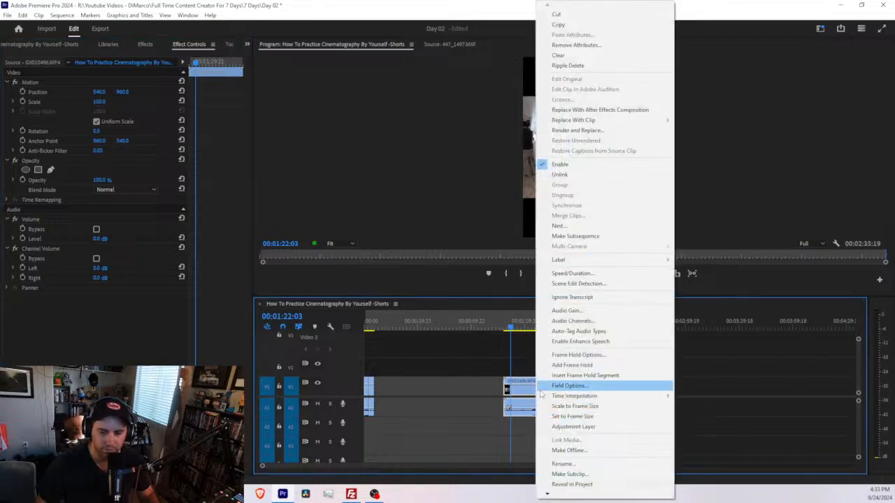
{"action": "left_click", "coordinate": [563, 416]}
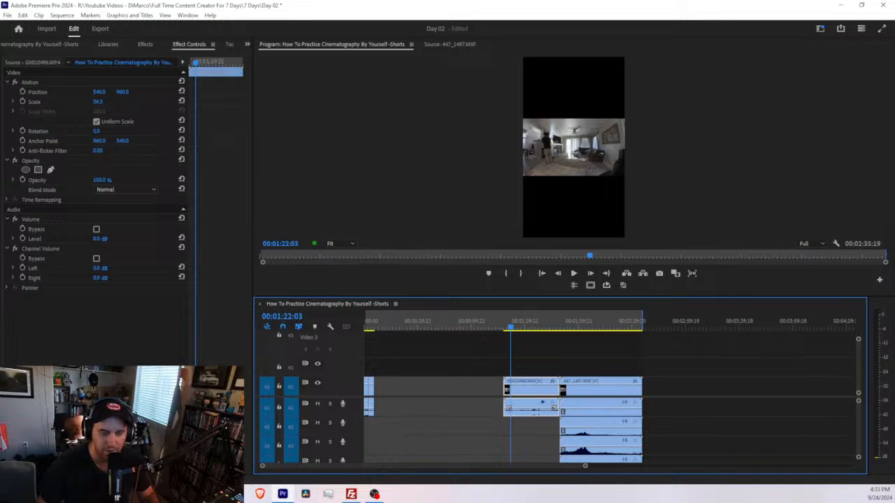
Enlarge GX010496.MP4 to a Scale of 183.3 so it fills the vertical frame.
{"action": "left_click", "coordinate": [103, 102]}
{"action": "key", "text": "Up"}
{"action": "key", "text": "Up"}
{"action": "key", "text": "Up"}
{"action": "key", "text": "Up"}
{"action": "key", "text": "Up"}
{"action": "key", "text": "Up"}
{"action": "key", "text": "Up"}
{"action": "key", "text": "Up"}
{"action": "key", "text": "Up"}
{"action": "key", "text": "Up"}
{"action": "key", "text": "Up"}
{"action": "key", "text": "Up"}
{"action": "key", "text": "Up"}
{"action": "key", "text": "Up"}
{"action": "key", "text": "Up"}
{"action": "key", "text": "Up"}
{"action": "key", "text": "Up"}
{"action": "key", "text": "Up"}
{"action": "key", "text": "Up"}
{"action": "key", "text": "Up"}
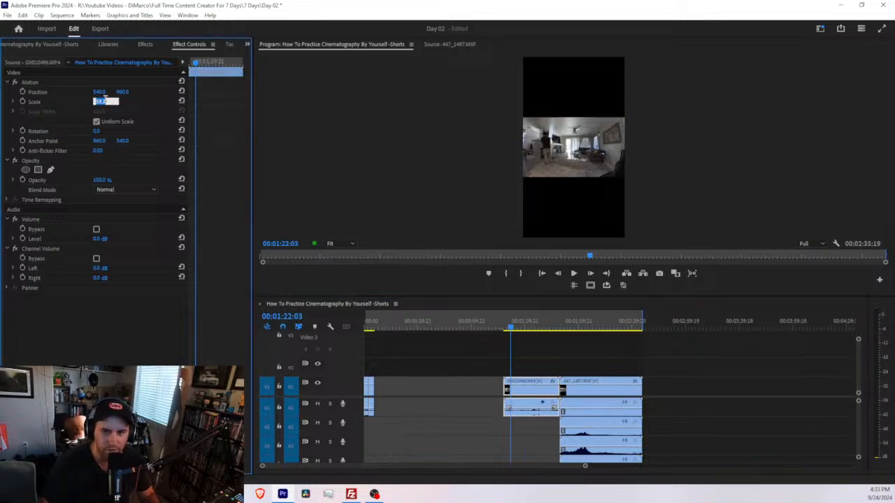
{"action": "key", "text": "Up"}
{"action": "key", "text": "Up"}
{"action": "key", "text": "Up"}
{"action": "key", "text": "Up"}
{"action": "key", "text": "Up"}
{"action": "key", "text": "Up"}
{"action": "key", "text": "Up"}
{"action": "key", "text": "Up"}
{"action": "key", "text": "Up"}
{"action": "key", "text": "Up"}
{"action": "key", "text": "Up"}
{"action": "key", "text": "Up"}
{"action": "key", "text": "Up"}
{"action": "key", "text": "Up"}
{"action": "key", "text": "Up"}
{"action": "key", "text": "Up"}
{"action": "key", "text": "Up"}
{"action": "key", "text": "Up"}
{"action": "key", "text": "Up"}
{"action": "key", "text": "Up"}
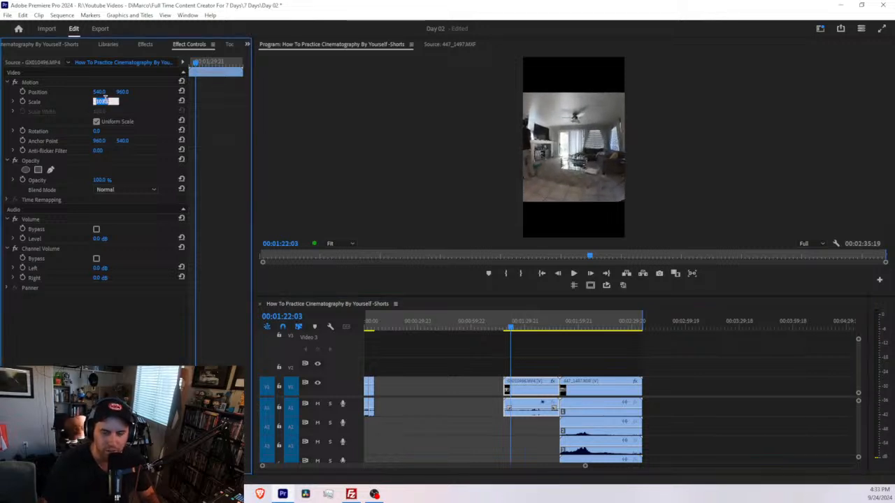
{"action": "key", "text": "Up"}
{"action": "key", "text": "Up"}
{"action": "key", "text": "Up"}
{"action": "key", "text": "Up"}
{"action": "key", "text": "Up"}
{"action": "key", "text": "Up"}
{"action": "key", "text": "Up"}
{"action": "key", "text": "Up"}
{"action": "key", "text": "Up"}
{"action": "key", "text": "Up"}
{"action": "key", "text": "Up"}
{"action": "key", "text": "Up"}
{"action": "key", "text": "Up"}
{"action": "key", "text": "Up"}
{"action": "key", "text": "Up"}
{"action": "key", "text": "Up"}
{"action": "key", "text": "Up"}
{"action": "key", "text": "Up"}
{"action": "key", "text": "Up"}
{"action": "key", "text": "Up"}
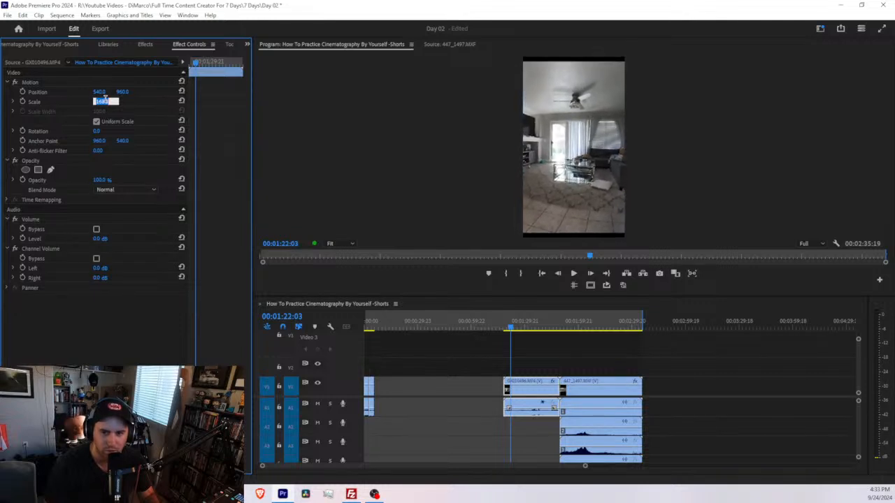
Set the horizontal Position of GX010496.MP4 to 1482 and trim the clip's beginning up to 00:01:27:18.
{"action": "left_click_drag", "start_coordinate": [529, 327], "coordinate": [506, 328]}
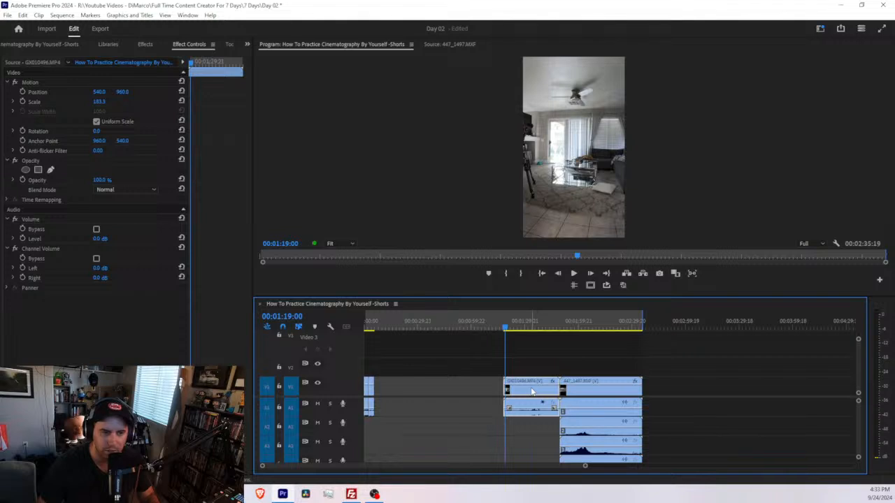
{"action": "left_click_drag", "start_coordinate": [96, 94], "coordinate": [460, 94]}
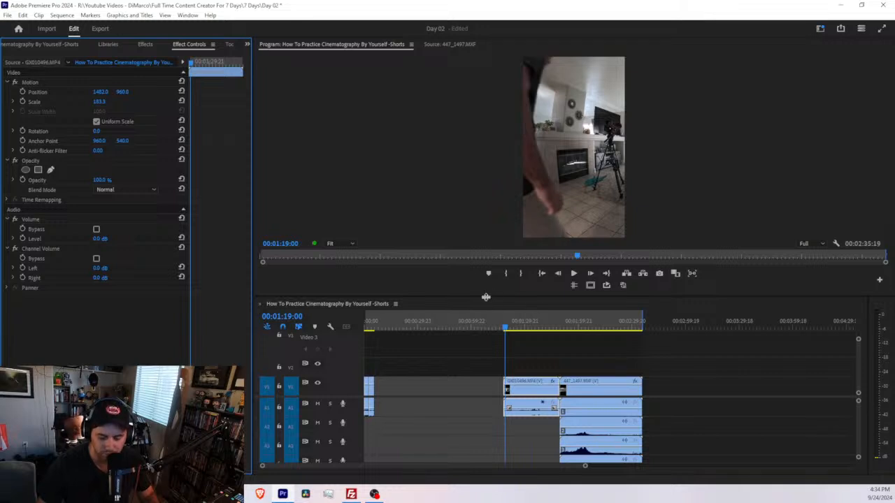
{"action": "left_click_drag", "start_coordinate": [511, 326], "coordinate": [520, 331]}
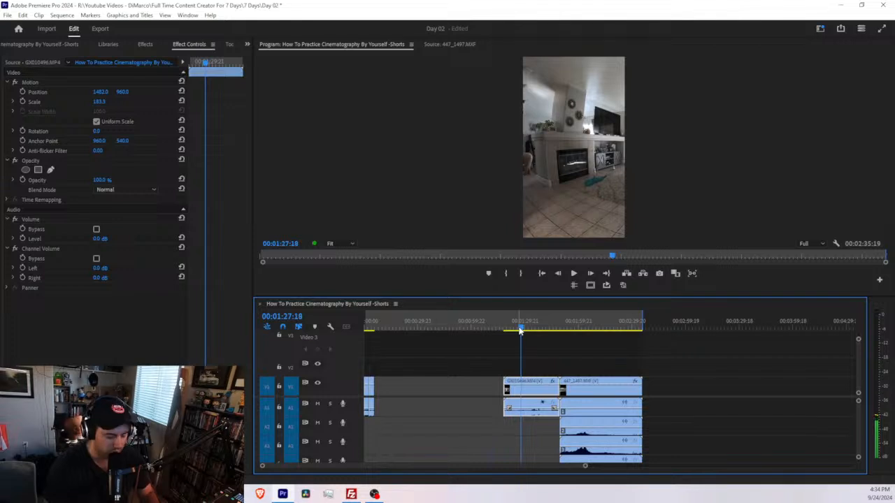
{"action": "key", "text": "ctrl+alt+q"}
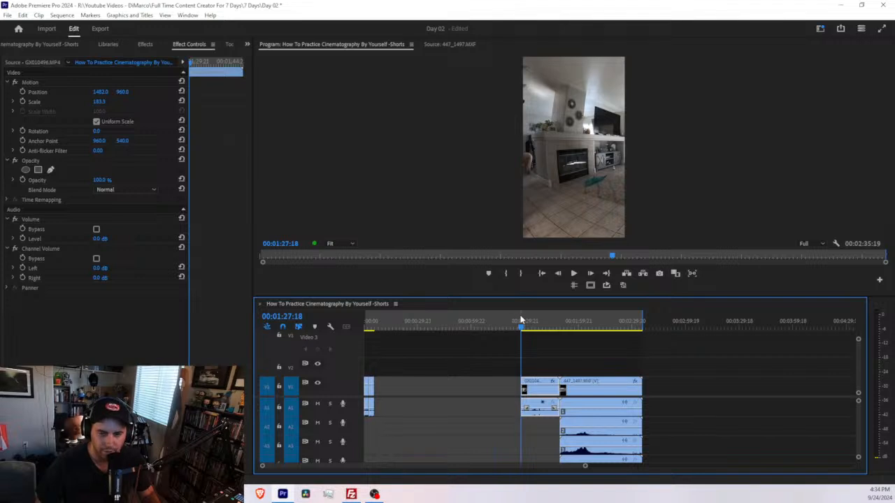
Animate the Position of GX010496.MP4 from 1482 horizontally at the clip's start to 950 at 00:01:29:19, and play the movement.
{"action": "left_click", "coordinate": [23, 92]}
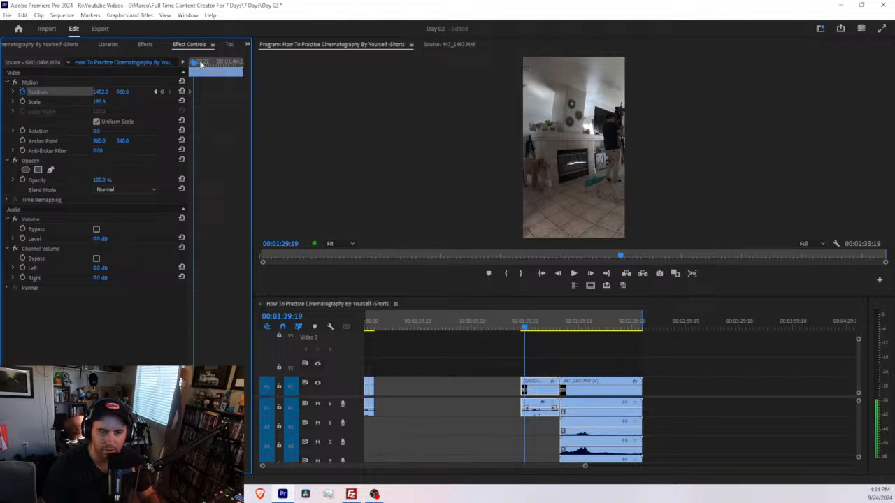
{"action": "left_click_drag", "start_coordinate": [112, 94], "coordinate": [18, 94]}
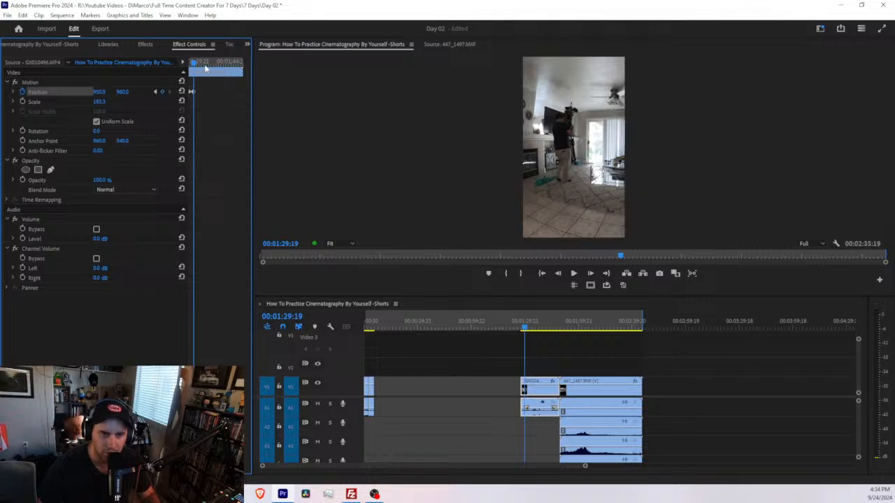
{"action": "left_click_drag", "start_coordinate": [194, 63], "coordinate": [170, 60]}
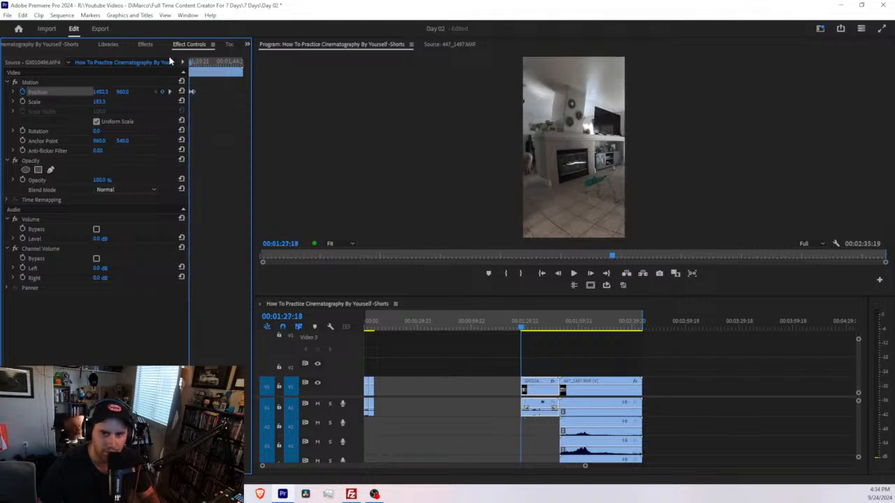
{"action": "key", "text": "space"}
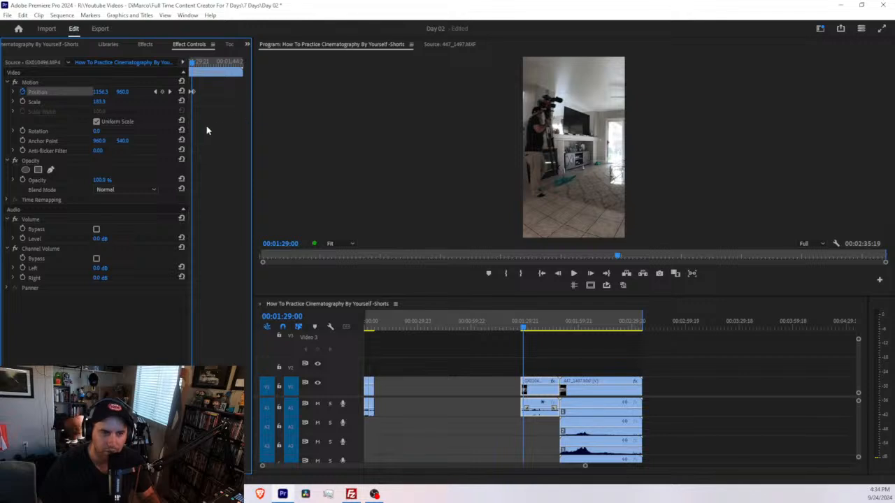
Widen the keyframe area and move the second Position keyframe of GX010496.MP4 to 00:01:29:00.
{"action": "left_click_drag", "start_coordinate": [252, 111], "coordinate": [340, 122]}
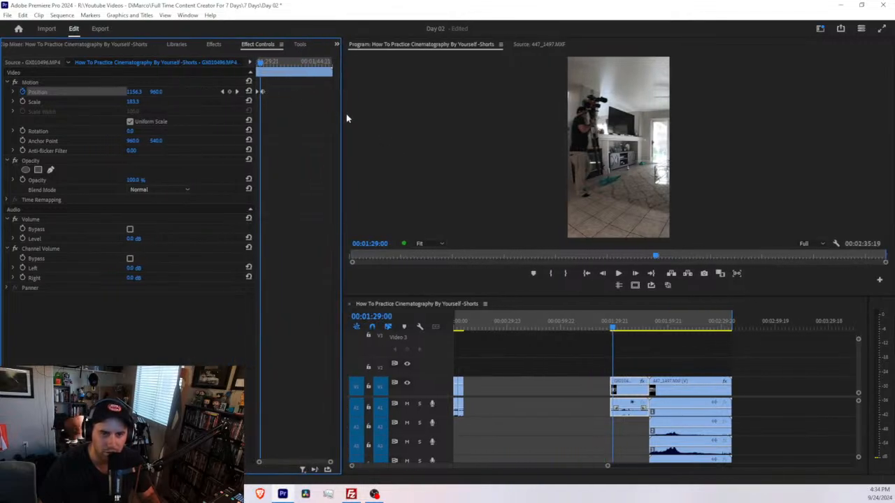
{"action": "left_click_drag", "start_coordinate": [343, 120], "coordinate": [573, 163]}
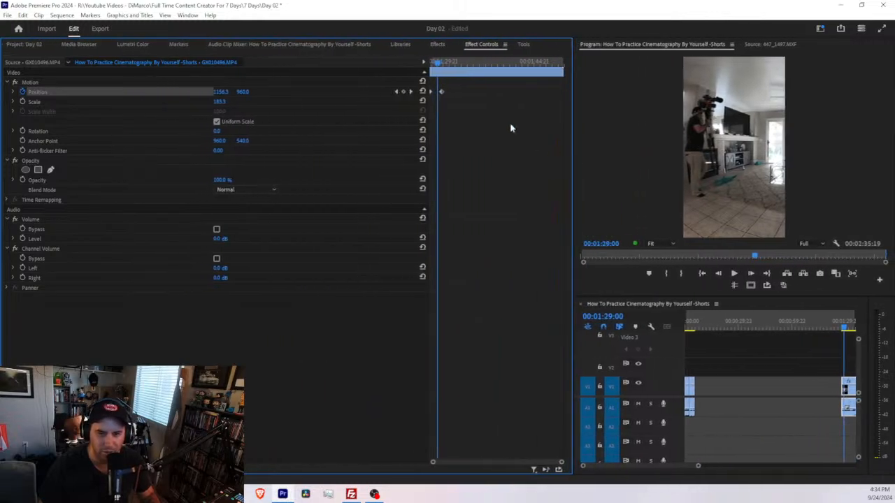
{"action": "left_click_drag", "start_coordinate": [441, 92], "coordinate": [438, 92]}
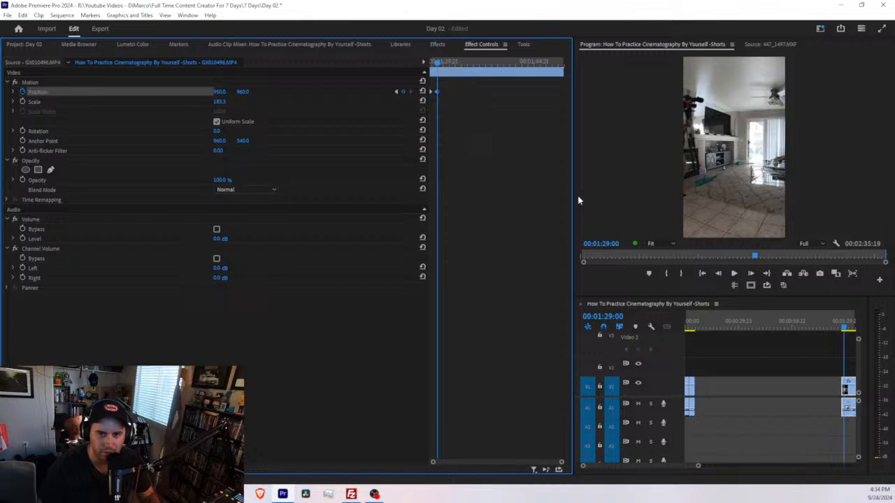
Play GX010496.MP4 from its start to check the timing of the horizontal movement against the subject.
{"action": "left_click_drag", "start_coordinate": [573, 195], "coordinate": [562, 198]}
{"action": "left_click", "coordinate": [820, 323]}
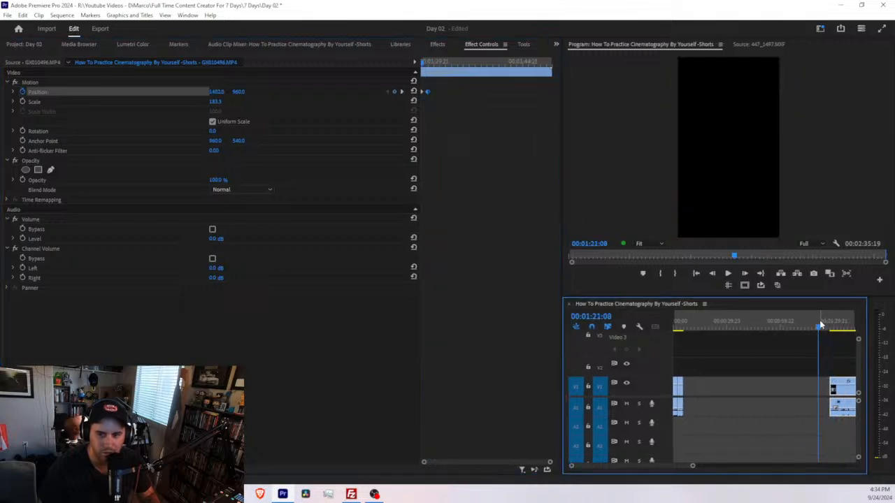
{"action": "scroll", "coordinate": [829, 322], "scroll_direction": "down", "scroll_amount": 6}
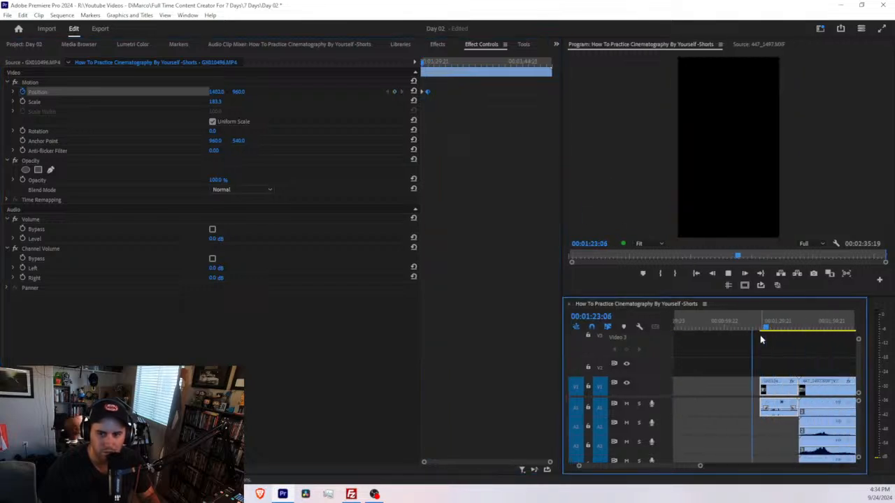
{"action": "key", "text": "space"}
{"action": "left_click_drag", "start_coordinate": [738, 324], "coordinate": [746, 329]}
{"action": "key", "text": "space"}
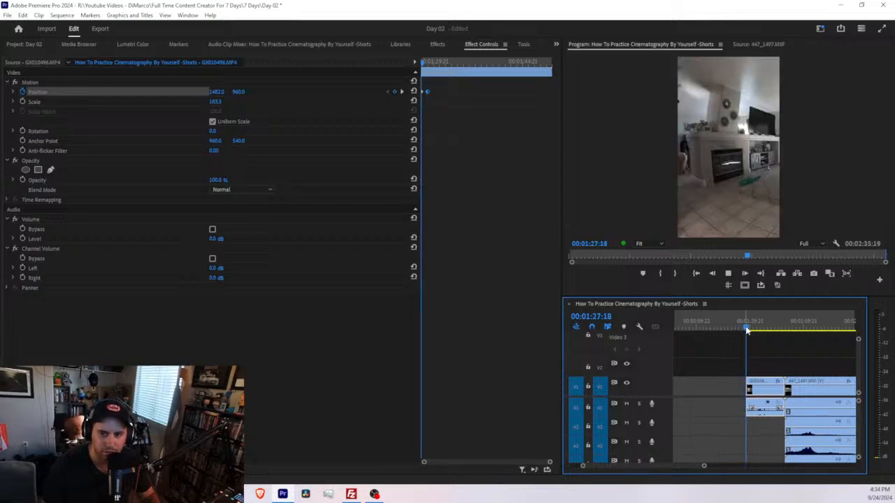
{"action": "key", "text": "space"}
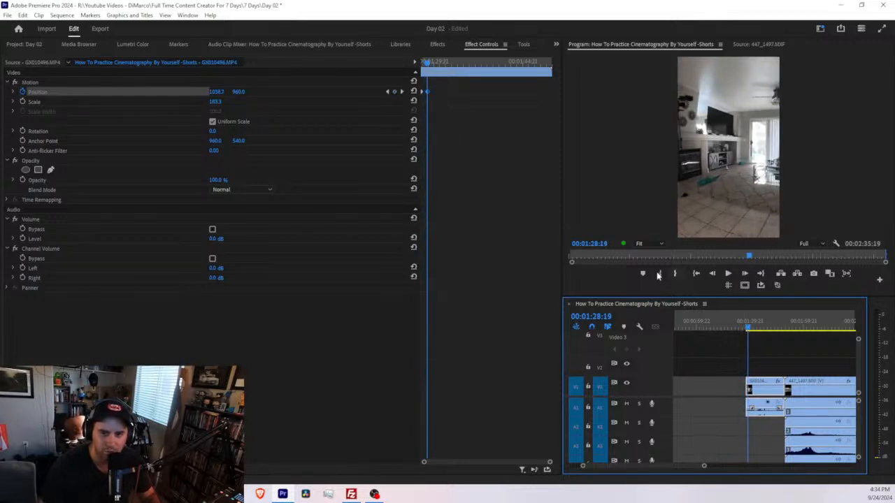
Move both Position keyframes later, the first just past 00:01:28:19 and the second just before 00:01:31:21, and play the result.
{"action": "mouse_move", "coordinate": [429, 92]}
{"action": "left_mouse_down"}
{"action": "mouse_move", "coordinate": [442, 93]}
{"action": "mouse_move", "coordinate": [430, 94]}
{"action": "left_mouse_up"}
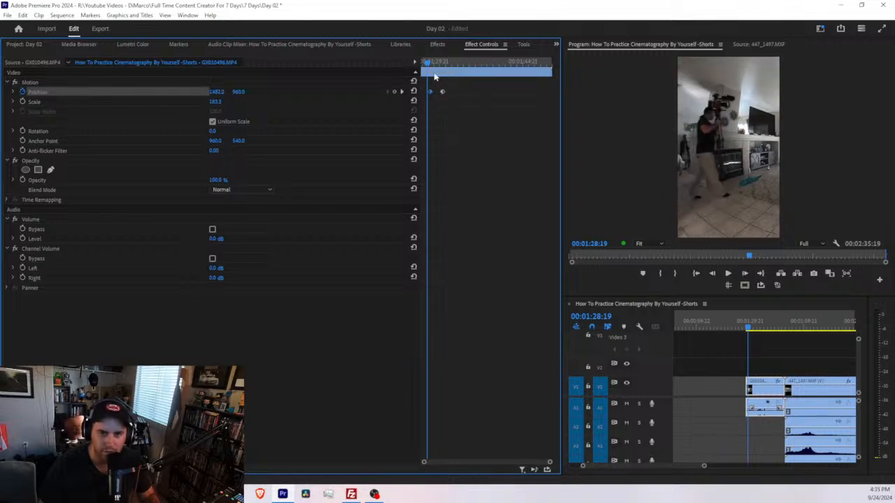
{"action": "left_click_drag", "start_coordinate": [428, 62], "coordinate": [410, 62]}
{"action": "key", "text": "space"}
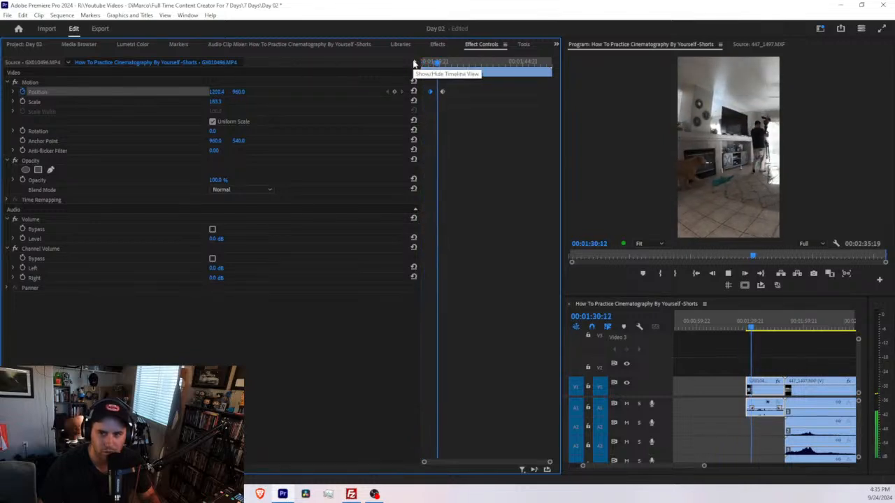
{"action": "key", "text": "space"}
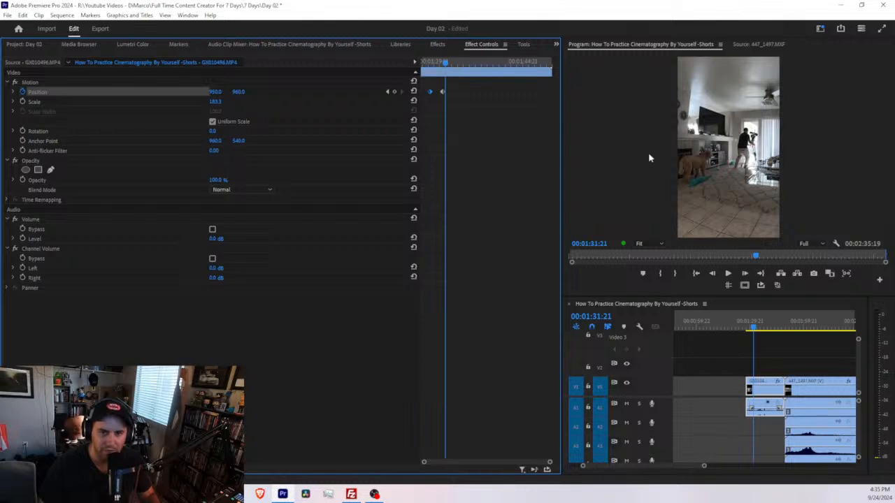
Play through GX010496.MP4 and trim its end back to 00:01:42:07.
{"action": "left_click_drag", "start_coordinate": [760, 327], "coordinate": [741, 326]}
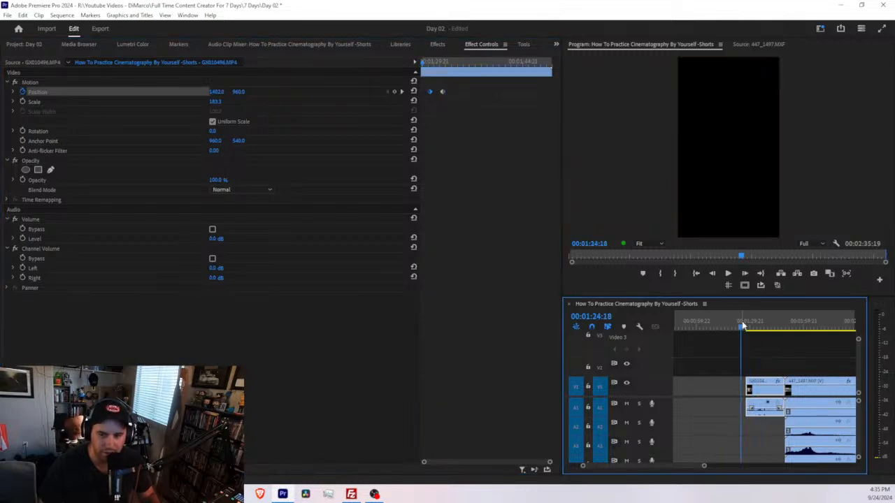
{"action": "key", "text": "space"}
{"action": "scroll", "coordinate": [751, 417], "scroll_direction": "up", "scroll_amount": 4}
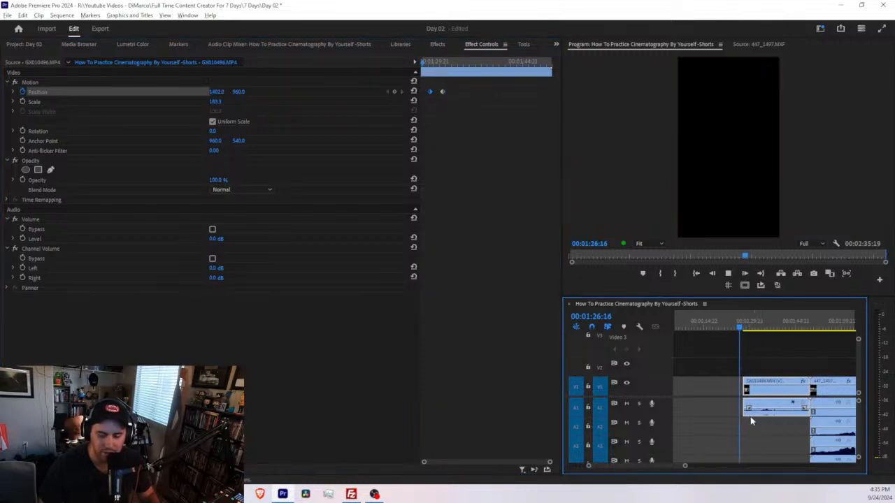
{"action": "scroll", "coordinate": [715, 349], "scroll_direction": "down", "scroll_amount": 2}
{"action": "scroll", "coordinate": [713, 349], "scroll_direction": "down", "scroll_amount": 2}
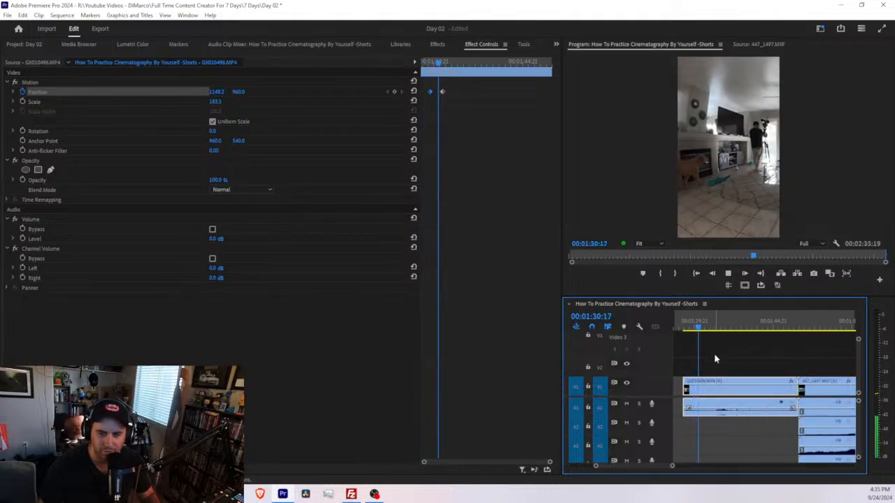
{"action": "scroll", "coordinate": [714, 353], "scroll_direction": "up", "scroll_amount": 3}
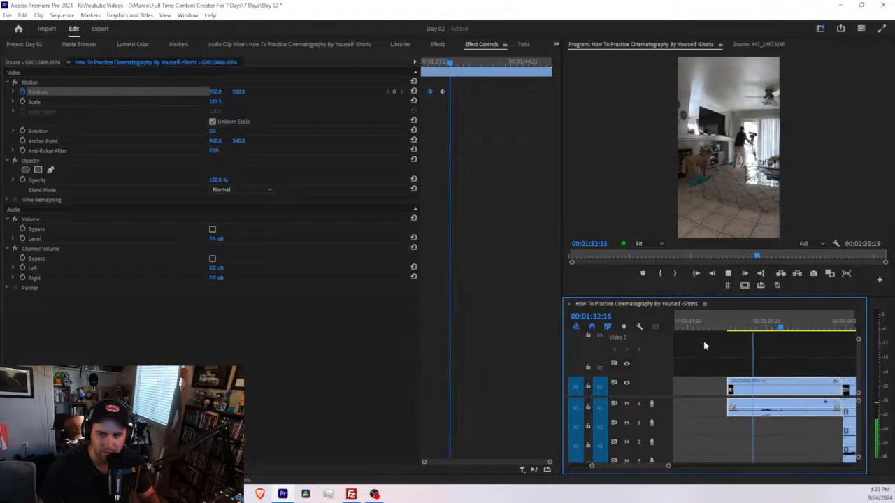
{"action": "scroll", "coordinate": [734, 335], "scroll_direction": "down", "scroll_amount": 2}
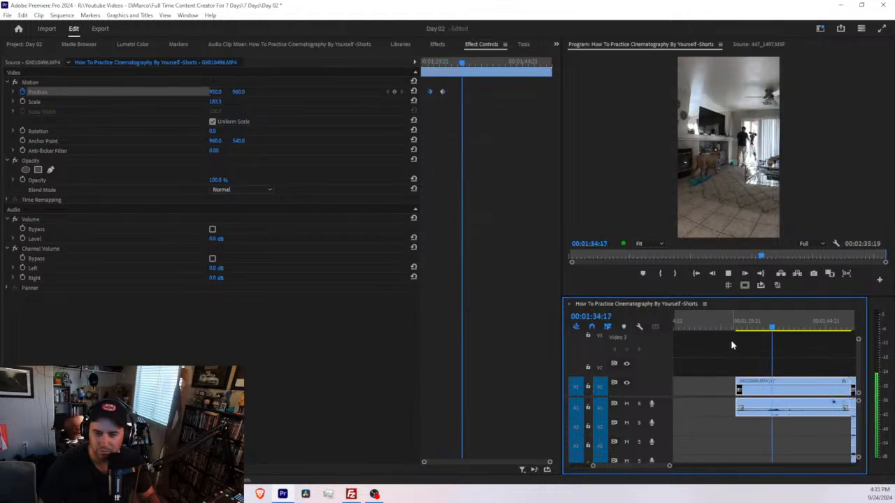
{"action": "scroll", "coordinate": [731, 345], "scroll_direction": "down", "scroll_amount": 3}
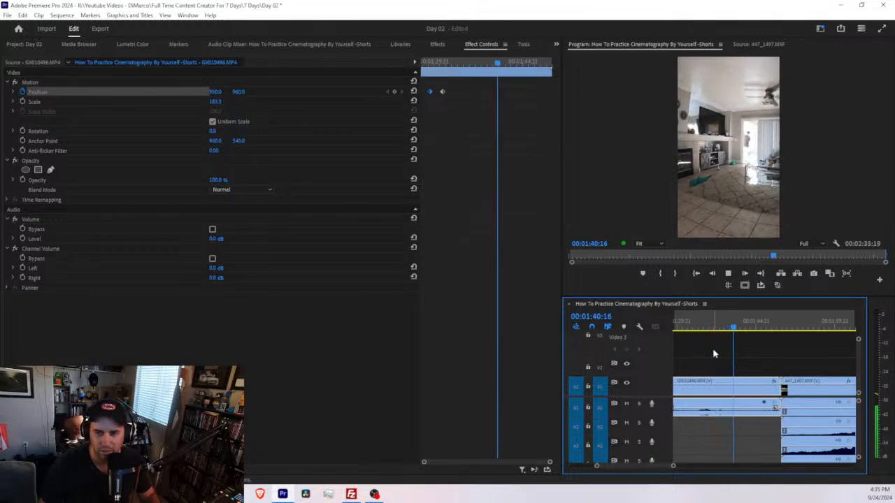
{"action": "key", "text": "space"}
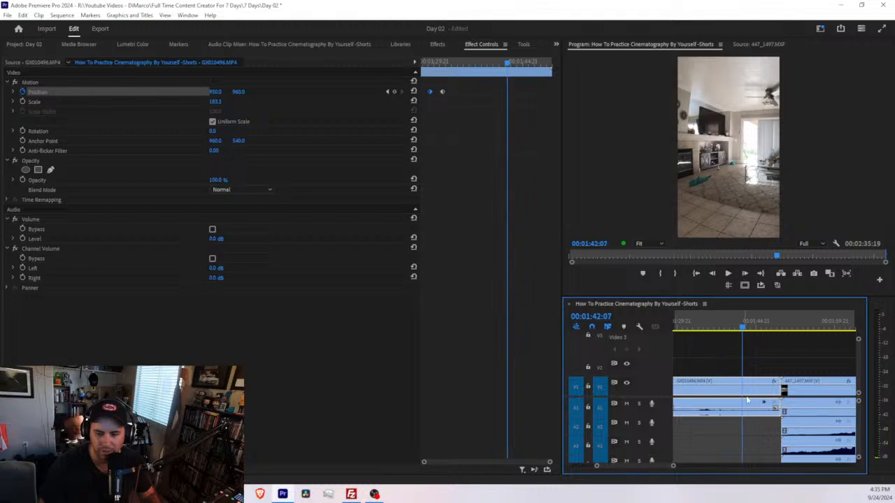
{"action": "left_click_drag", "start_coordinate": [779, 390], "coordinate": [742, 392]}
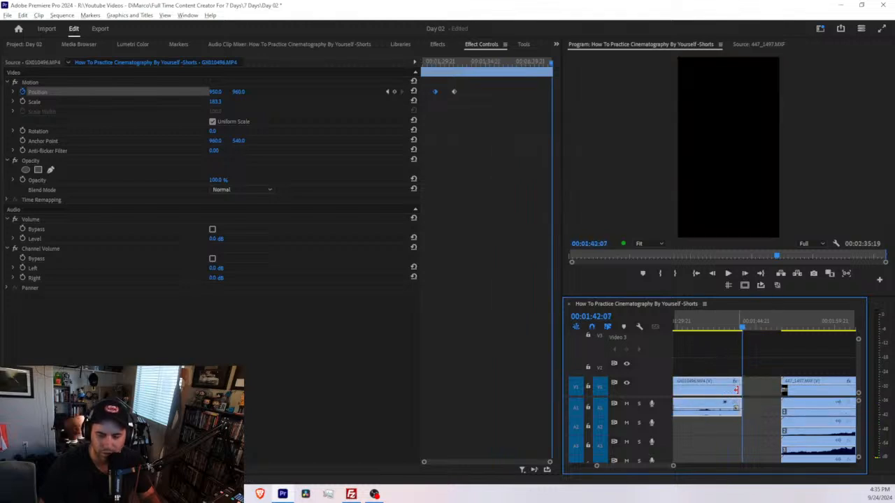
{"action": "key", "text": "minus"}
{"action": "key", "text": "minus"}
{"action": "key", "text": "minus"}
{"action": "key", "text": "minus"}
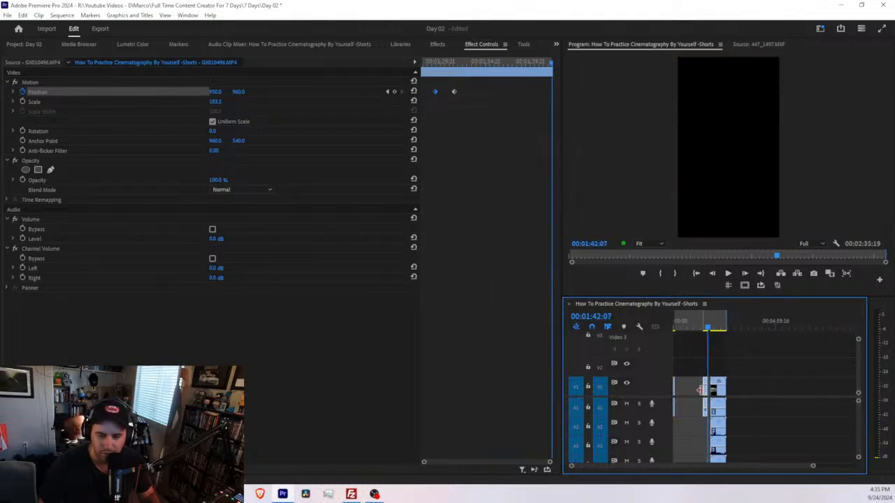
Move GX010496.MP4 back so it directly follows the first clip at the beginning of the sequence.
{"action": "left_click_drag", "start_coordinate": [708, 393], "coordinate": [683, 387]}
{"action": "key", "text": "backslash"}
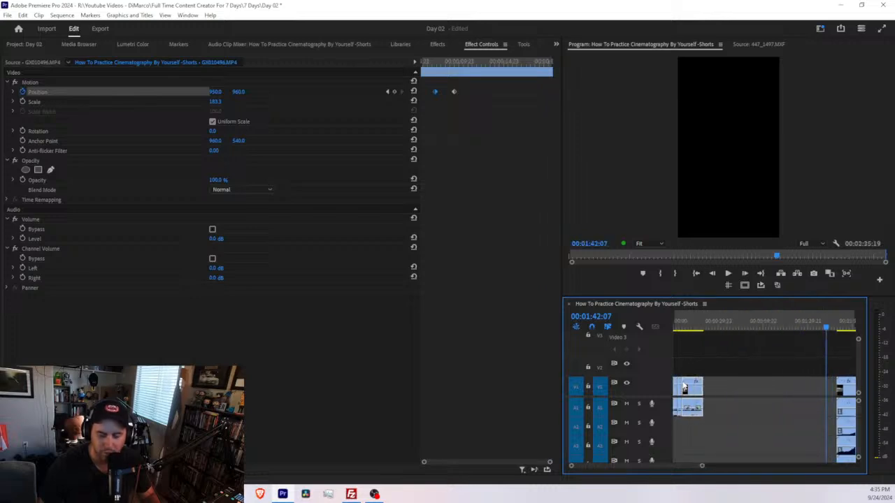
{"action": "scroll", "coordinate": [707, 331], "scroll_direction": "down", "scroll_amount": 2}
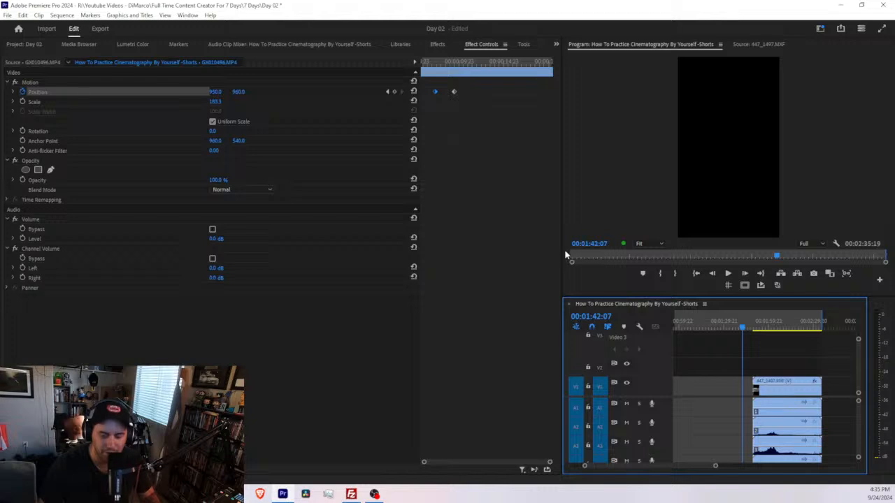
Widen the Program Monitor and timeline area, and place the playhead near the start of 447_1497.MXF.
{"action": "left_click_drag", "start_coordinate": [562, 248], "coordinate": [284, 258]}
{"action": "key", "text": "minus"}
{"action": "key", "text": "minus"}
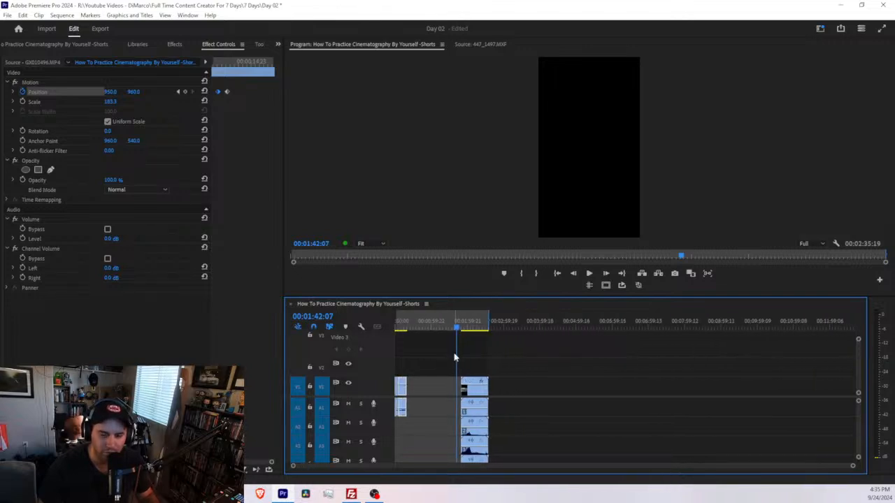
{"action": "left_click_drag", "start_coordinate": [433, 320], "coordinate": [461, 331]}
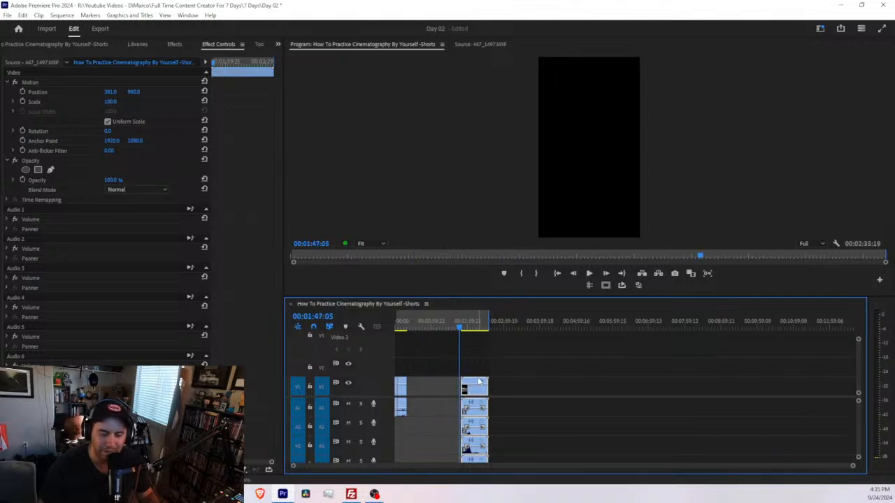
Delete the audio of 447_1497.MXF from tracks A3 to A8, keeping only A1 and A2.
{"action": "key", "text": "="}
{"action": "key", "text": "="}
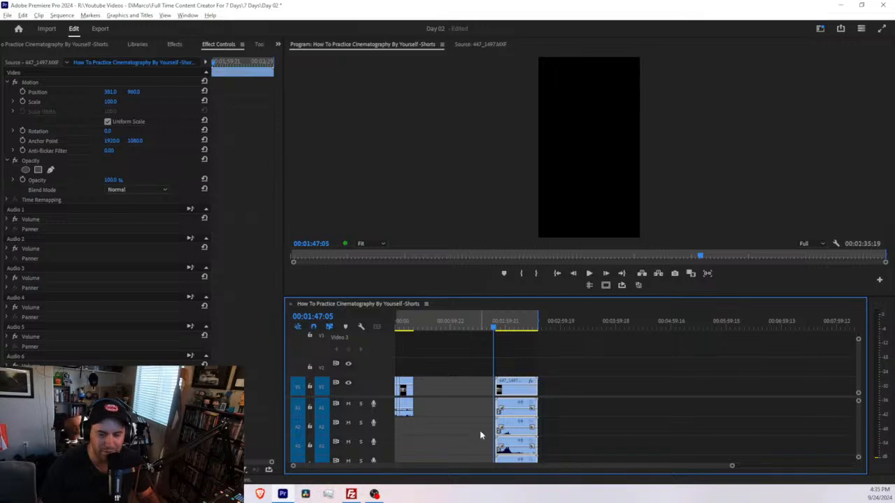
{"action": "left_click_drag", "start_coordinate": [480, 443], "coordinate": [542, 499]}
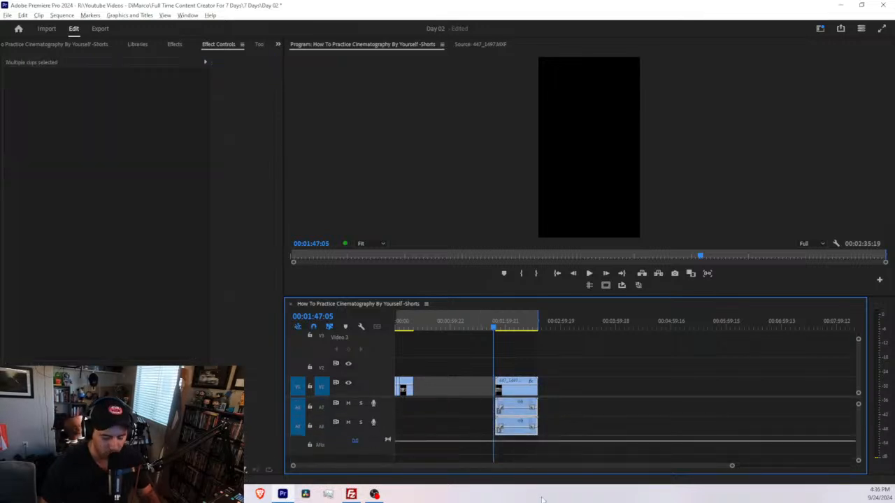
{"action": "key", "text": "Delete"}
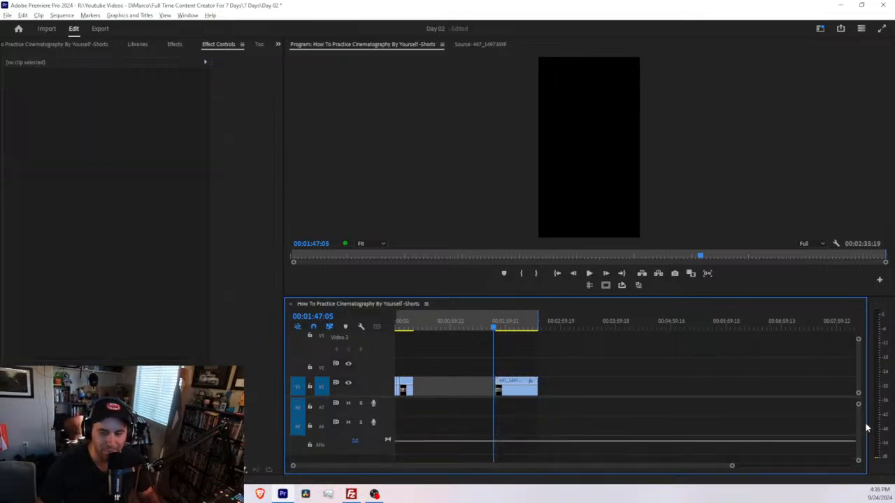
{"action": "key", "text": "ctrl+z"}
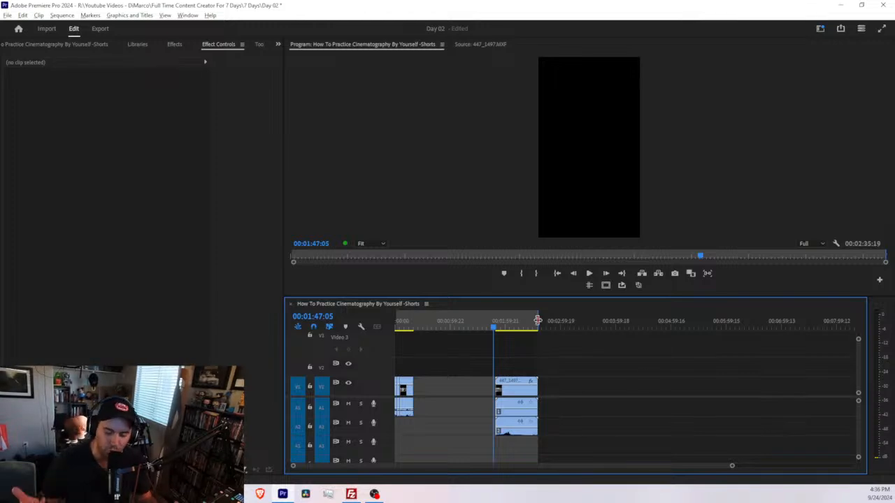
Play the sequence from its start and trim the end of GX010496.MP4 back to 00:00:19:13.
{"action": "left_click_drag", "start_coordinate": [482, 322], "coordinate": [388, 323]}
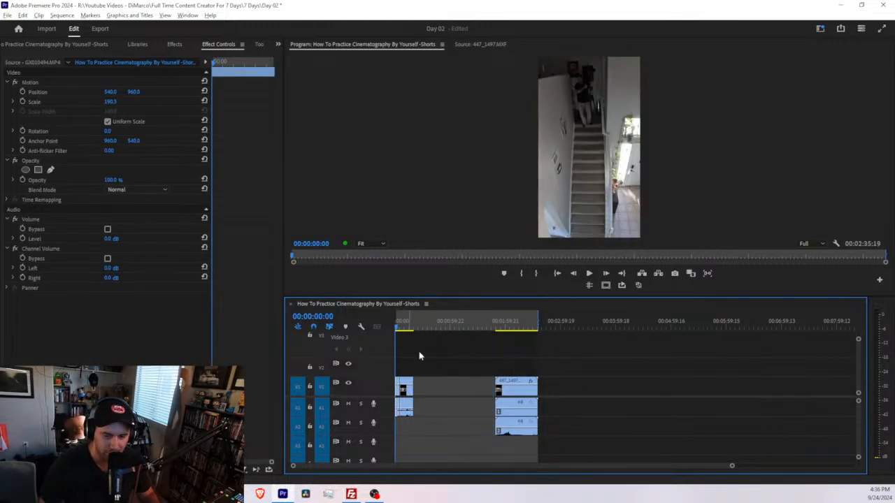
{"action": "scroll", "coordinate": [425, 369], "scroll_direction": "up", "scroll_amount": 5}
{"action": "scroll", "coordinate": [441, 375], "scroll_direction": "up", "scroll_amount": 1}
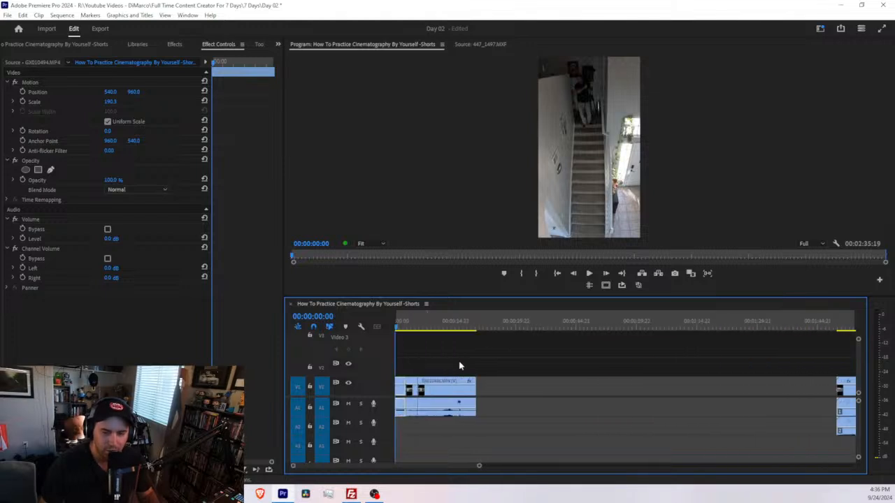
{"action": "key", "text": "space"}
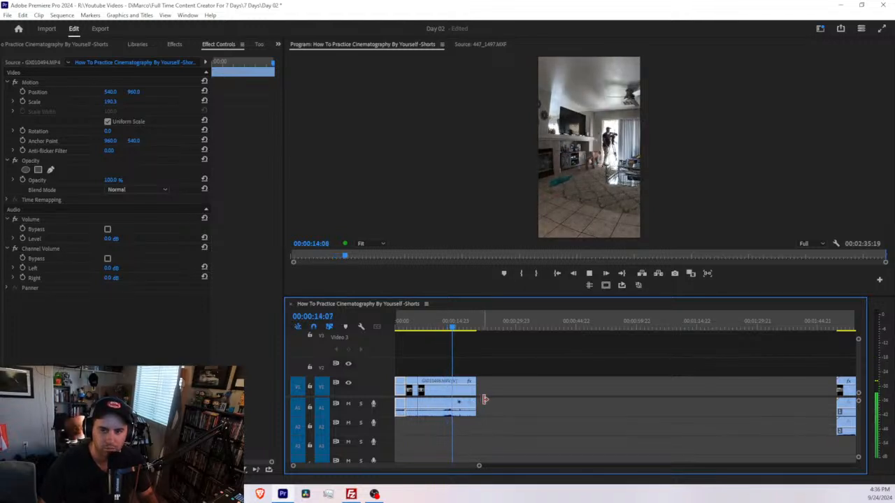
{"action": "scroll", "coordinate": [491, 399], "scroll_direction": "down", "scroll_amount": 1}
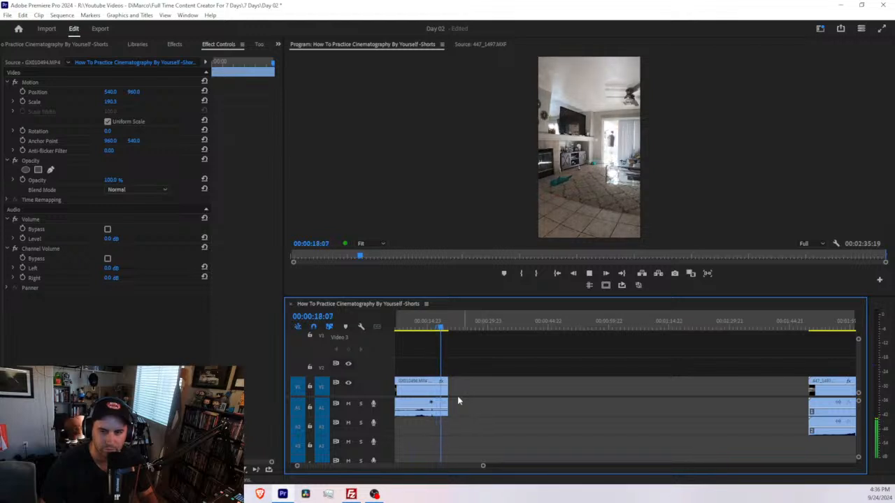
{"action": "key", "text": "space"}
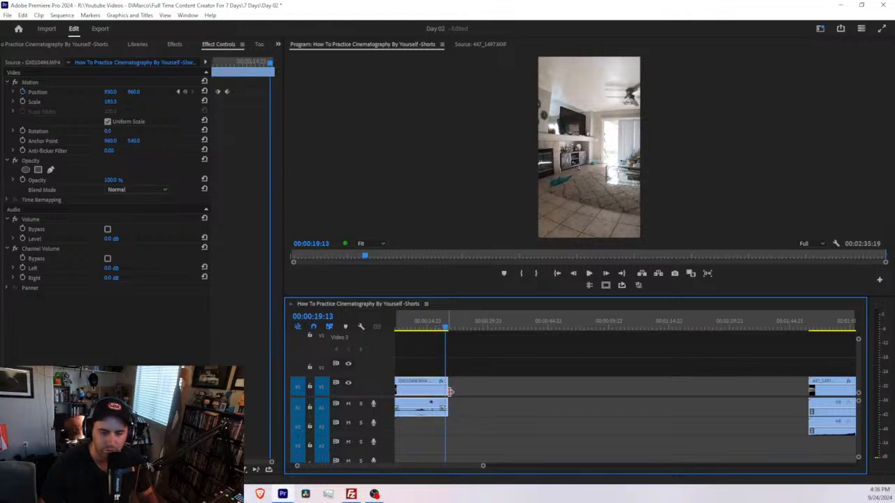
{"action": "left_click_drag", "start_coordinate": [450, 392], "coordinate": [446, 390]}
Review 447_1497.MXF from its start, trim off the empty opening before the subject, and play the remaining footage.
{"action": "scroll", "coordinate": [552, 396], "scroll_direction": "down", "scroll_amount": 7}
{"action": "scroll", "coordinate": [558, 396], "scroll_direction": "down", "scroll_amount": 3}
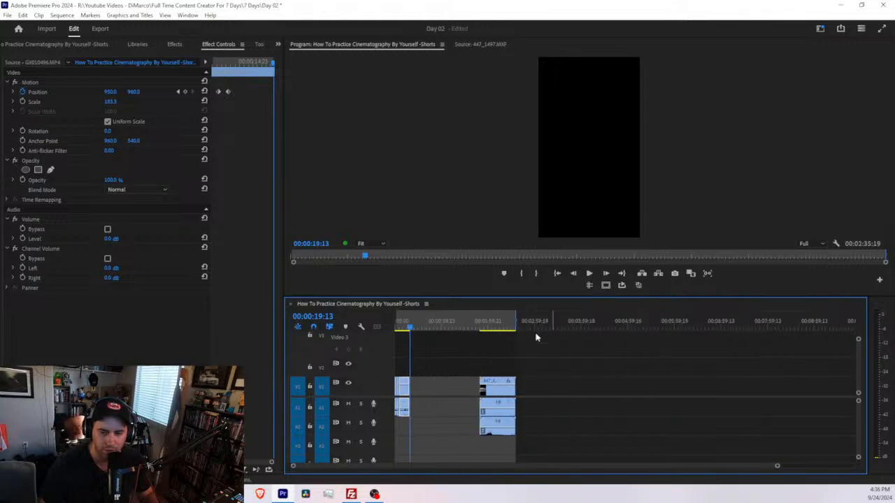
{"action": "left_click", "coordinate": [485, 324]}
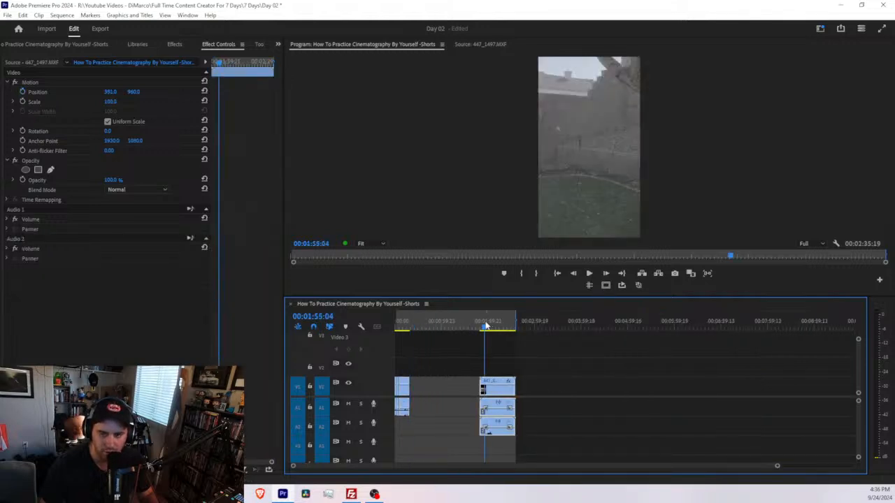
{"action": "left_click_drag", "start_coordinate": [495, 326], "coordinate": [480, 335]}
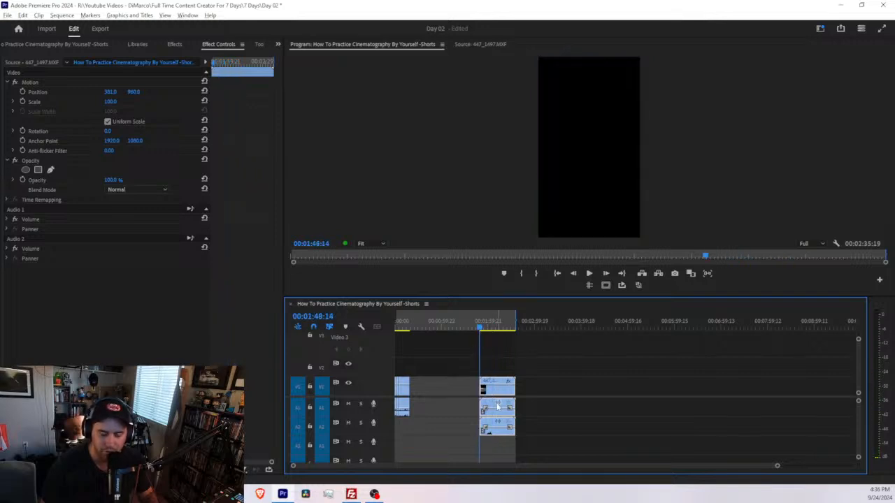
{"action": "scroll", "coordinate": [491, 403], "scroll_direction": "up", "scroll_amount": 4}
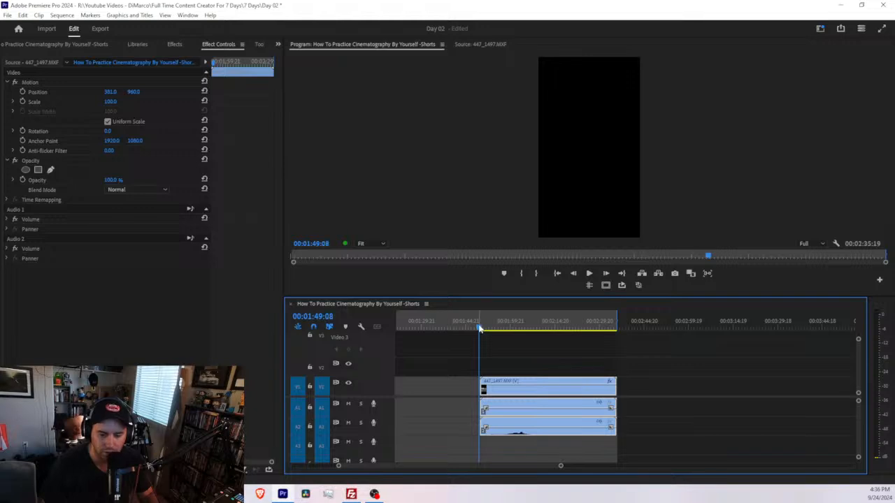
{"action": "key", "text": "space"}
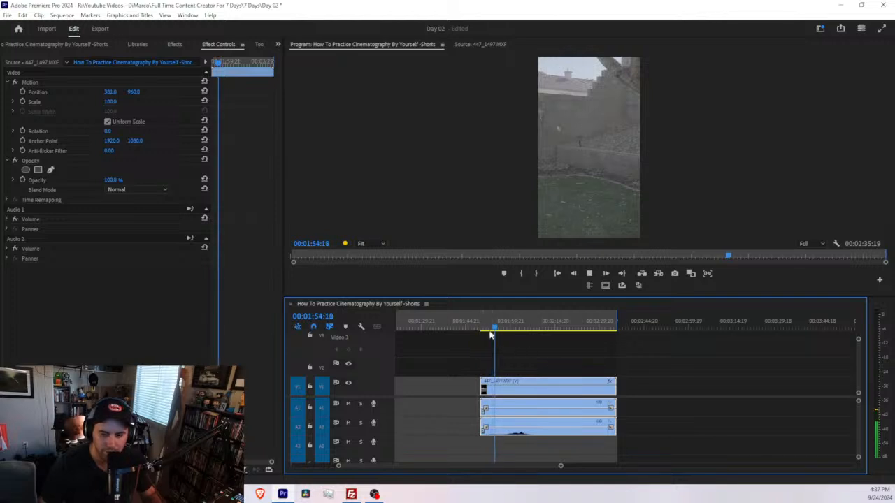
{"action": "left_click_drag", "start_coordinate": [495, 325], "coordinate": [503, 323]}
{"action": "key", "text": "ctrl+alt+q"}
{"action": "key", "text": "space"}
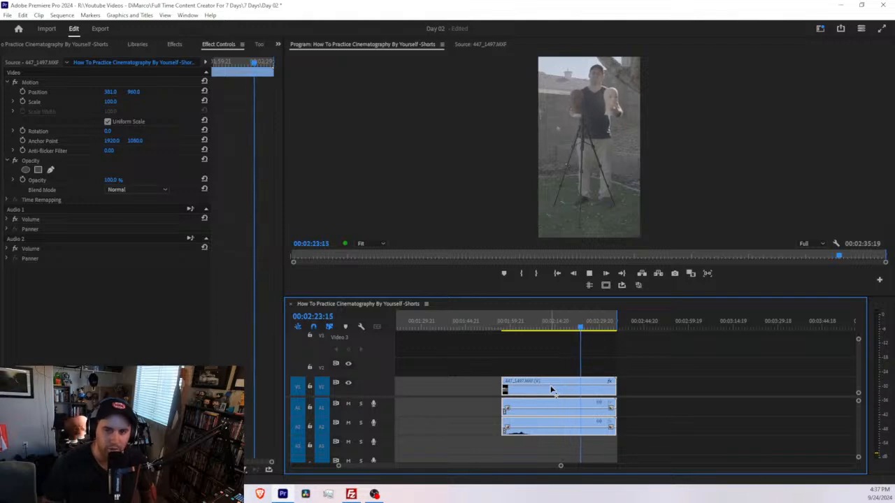
{"action": "key", "text": "space"}
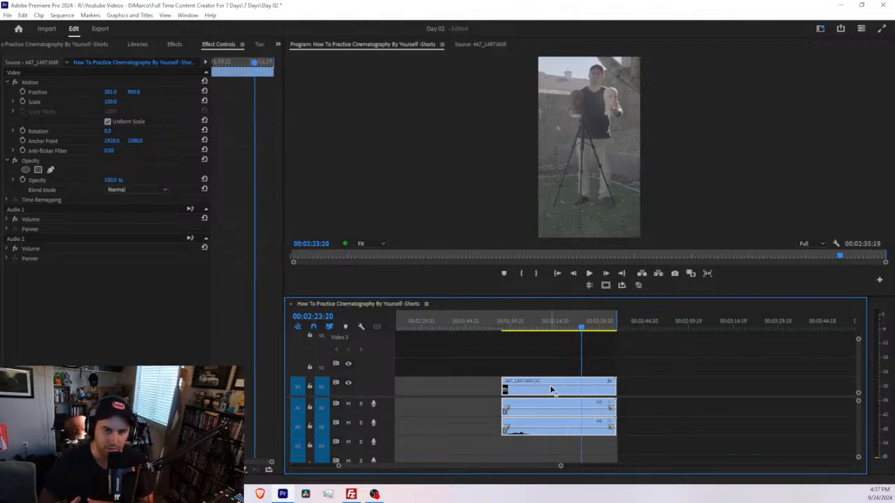
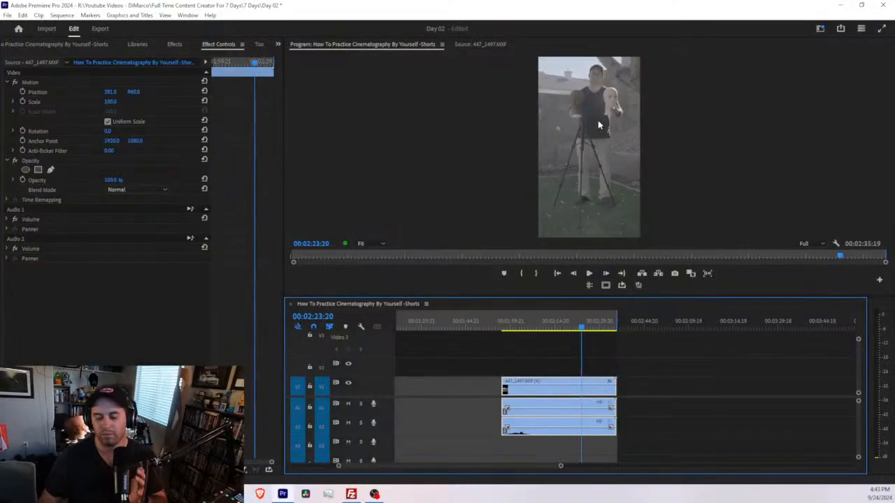
Ripple delete the gap between GX010496.MP4 and 447_1497.MXF.
{"action": "left_click", "coordinate": [541, 327]}
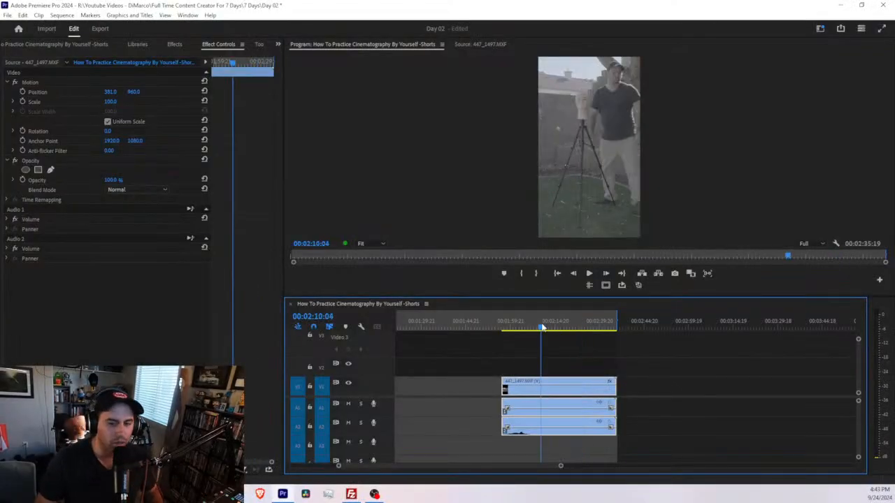
{"action": "scroll", "coordinate": [506, 365], "scroll_direction": "down", "scroll_amount": 5, "text": "alt"}
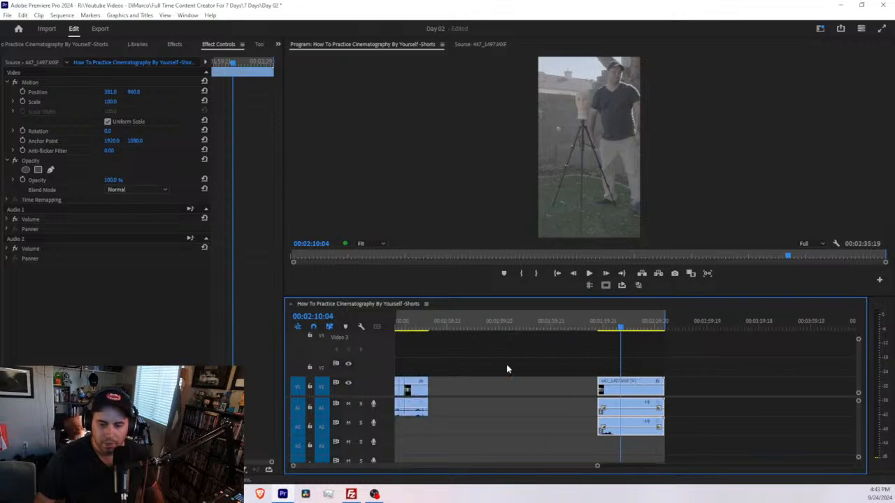
{"action": "left_click", "coordinate": [480, 381]}
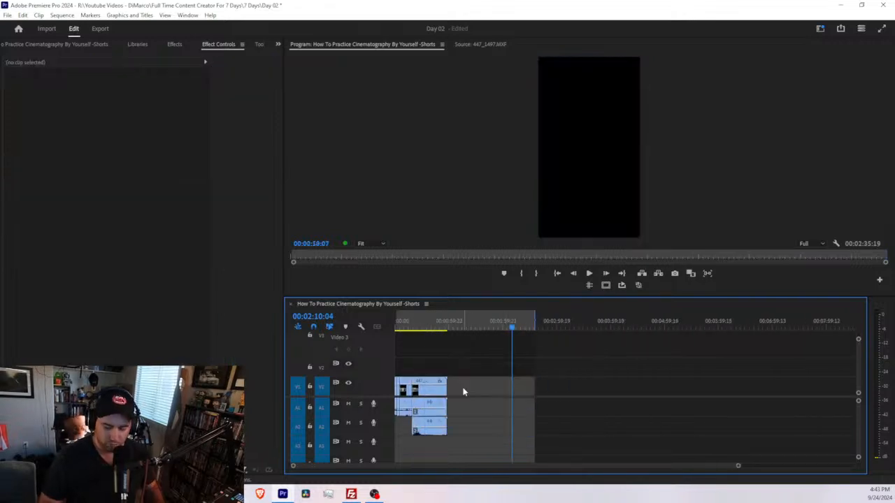
{"action": "key", "text": "Delete"}
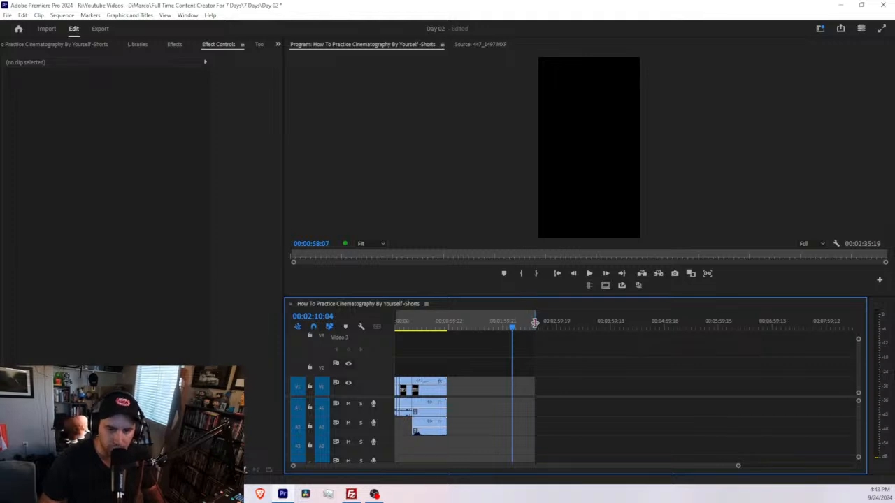
Set the sequence out point to the end of 447_1497.MXF at 00:00:58:07 and place the playhead there.
{"action": "left_click_drag", "start_coordinate": [534, 324], "coordinate": [448, 334]}
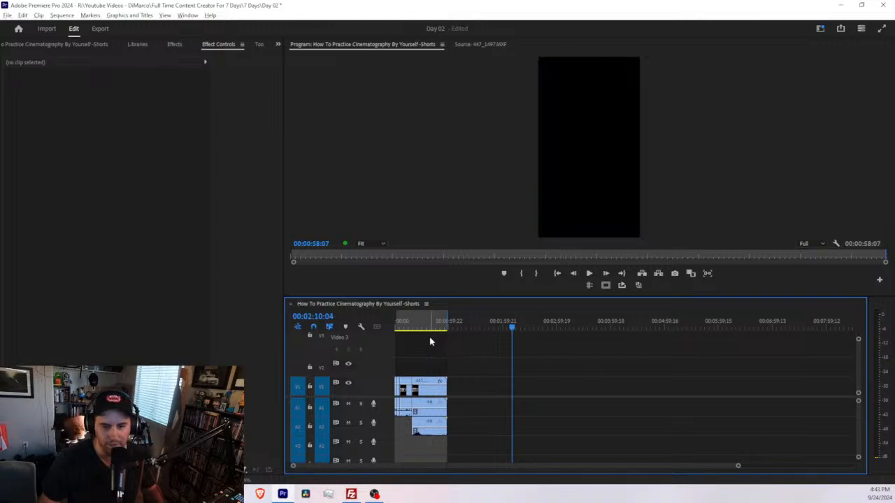
{"action": "scroll", "coordinate": [430, 341], "scroll_direction": "up", "scroll_amount": 4}
{"action": "scroll", "coordinate": [448, 339], "scroll_direction": "up", "scroll_amount": 2}
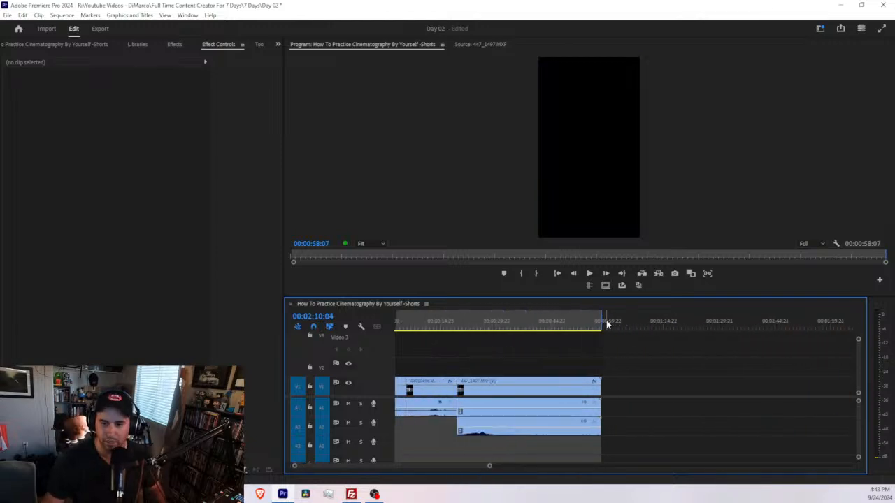
{"action": "left_click_drag", "start_coordinate": [609, 327], "coordinate": [598, 327]}
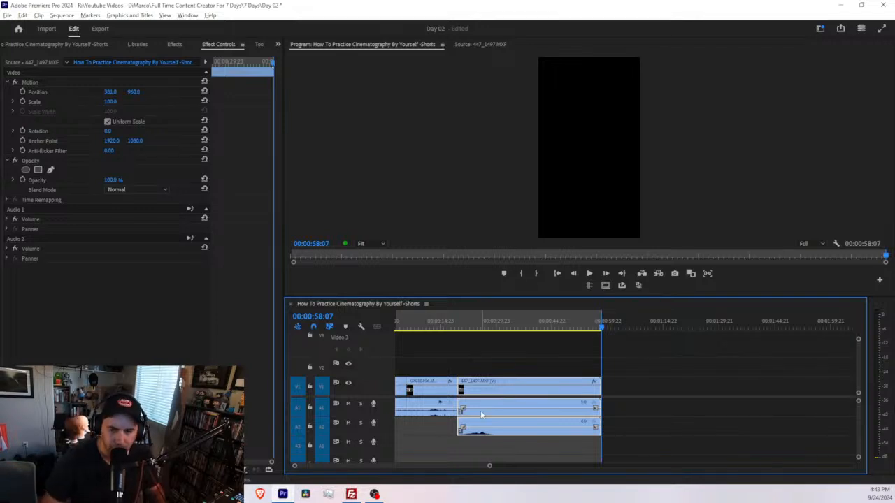
{"action": "key", "text": "minus"}
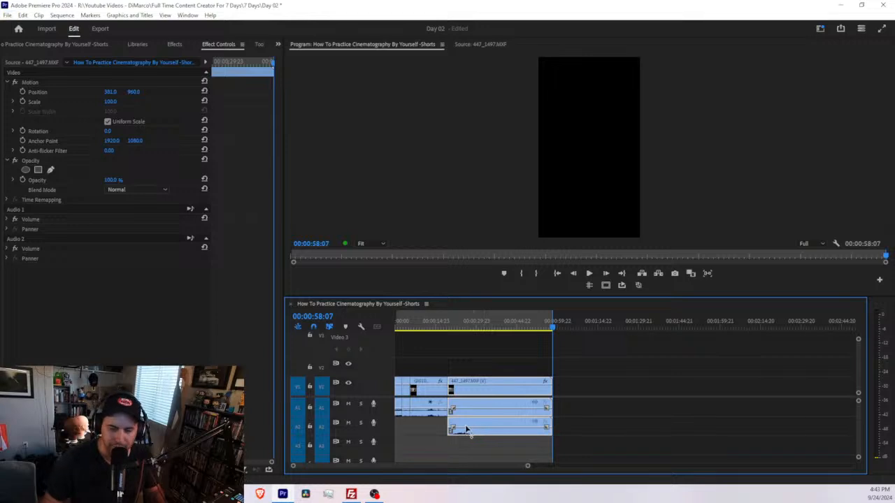
{"action": "left_click", "coordinate": [455, 449]}
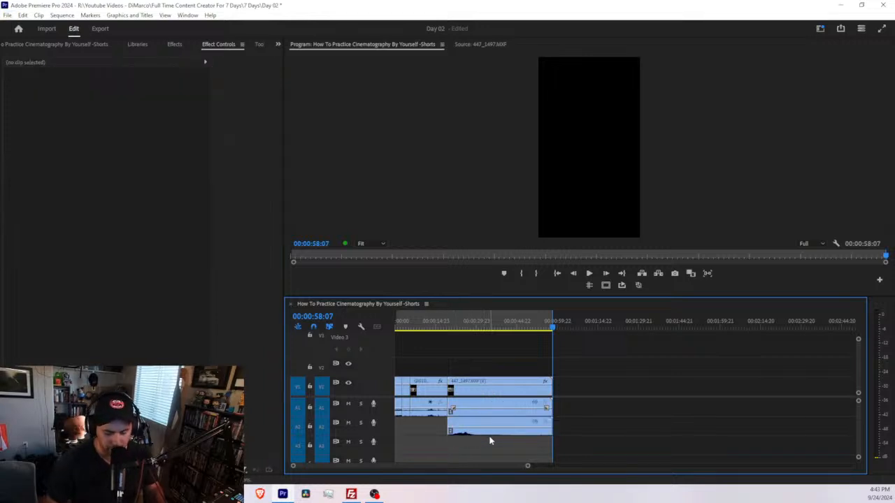
{"action": "key", "text": "ctrl+a"}
{"action": "key", "text": "Delete"}
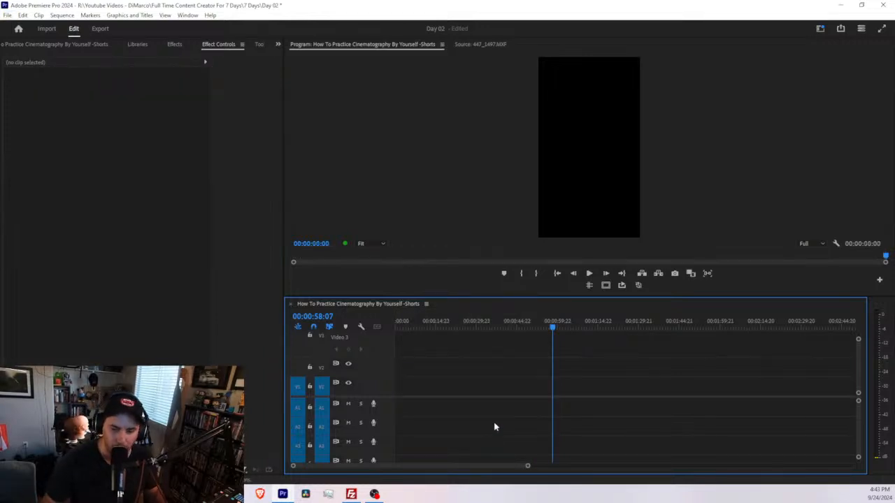
{"action": "key", "text": "minus"}
{"action": "key", "text": "minus"}
{"action": "key", "text": "ctrl+z"}
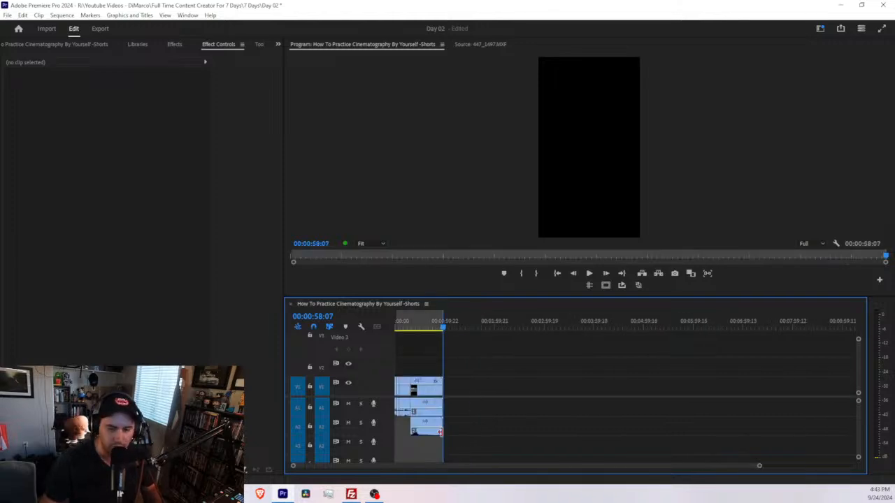
Delete the A2 audio of 447_1497.MXF, keeping only its audio on A1.
{"action": "left_click_drag", "start_coordinate": [449, 454], "coordinate": [405, 431]}
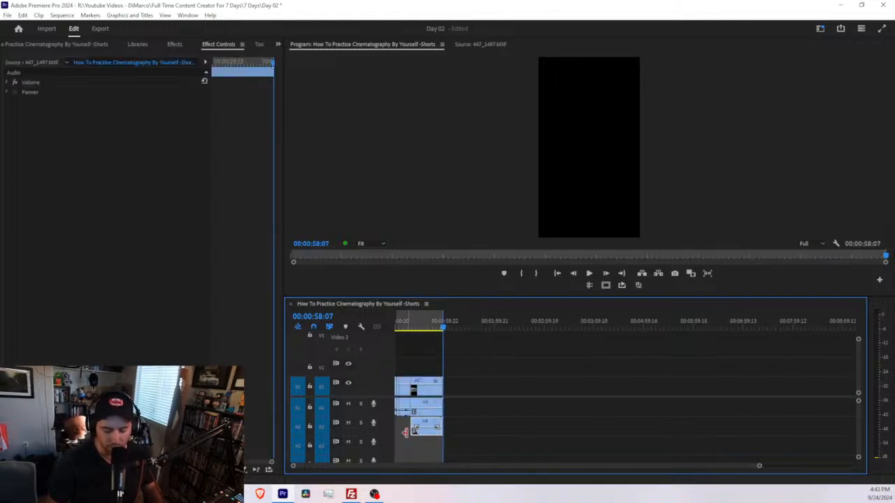
{"action": "key", "text": "Delete"}
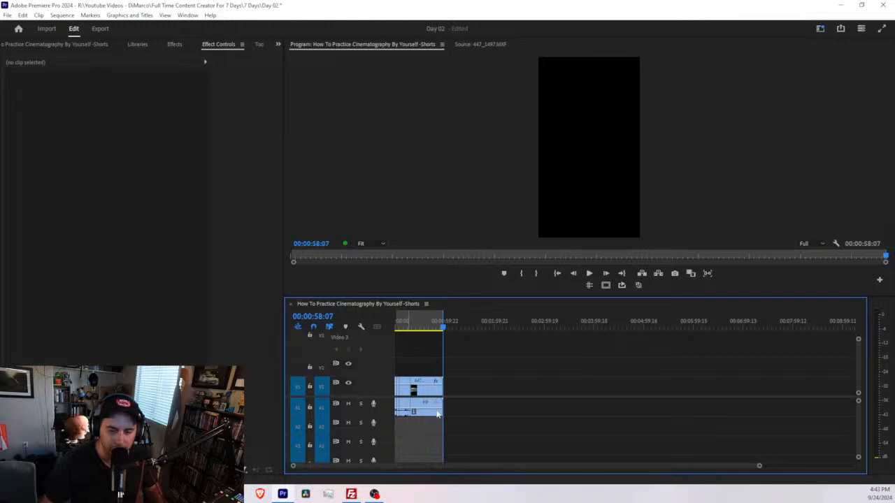
{"action": "key", "text": "equal"}
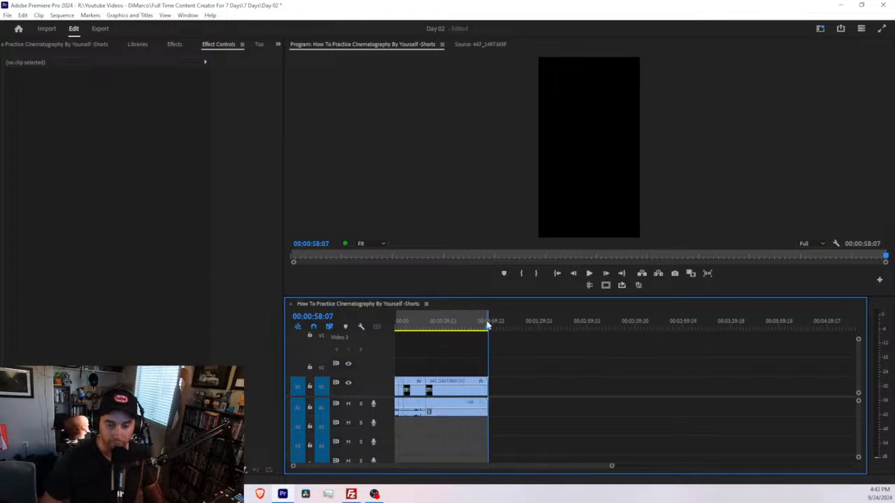
Play the assembled short from its beginning to about 00:00:11:00 to check the opening GoPro clips.
{"action": "left_click_drag", "start_coordinate": [488, 323], "coordinate": [394, 343]}
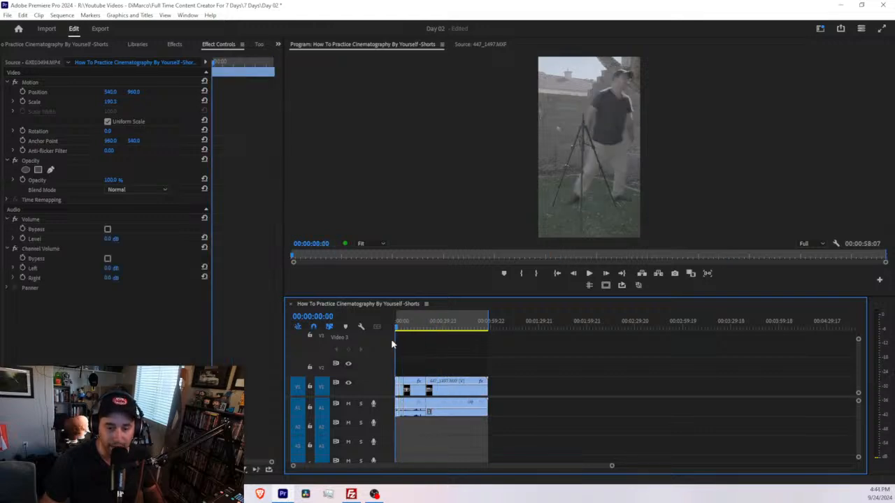
{"action": "key", "text": "equal"}
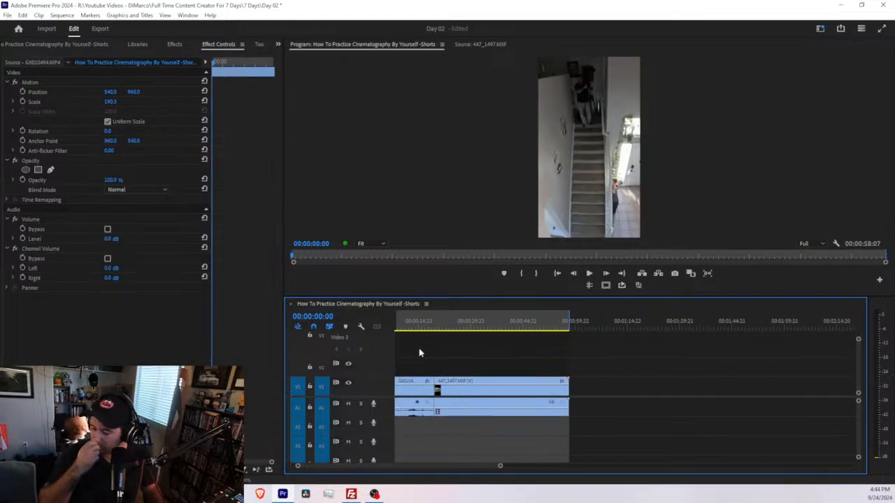
{"action": "key", "text": "equal"}
{"action": "key", "text": "space"}
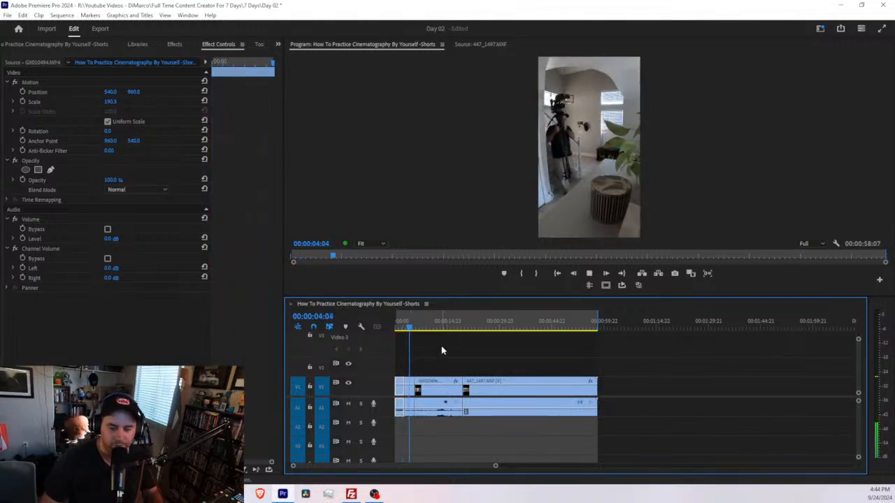
{"action": "key", "text": "equal"}
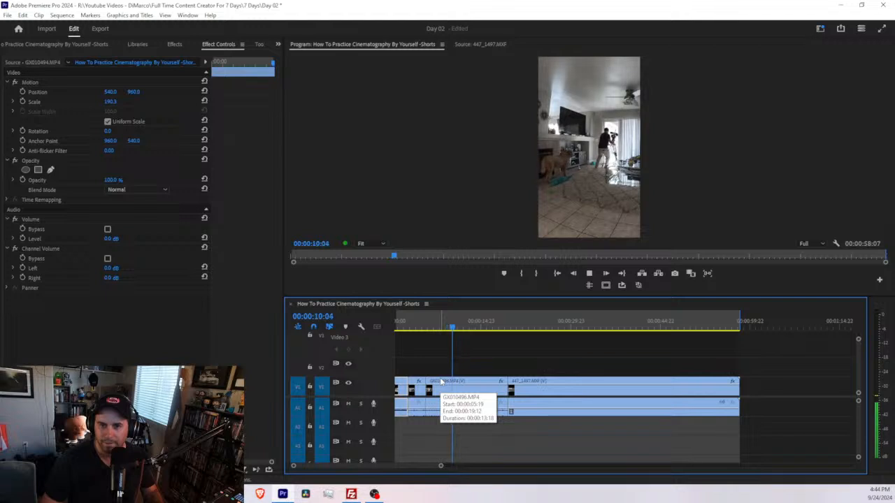
{"action": "key", "text": "space"}
{"action": "left_click", "coordinate": [446, 383]}
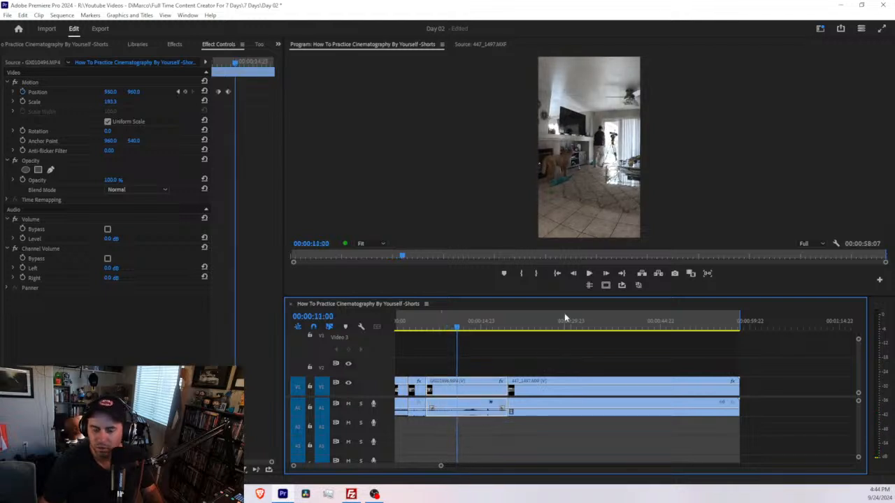
Enlarge the program preview, play on through 447_1497.MXF to about 00:00:32:17, and restore the preview size.
{"action": "left_click_drag", "start_coordinate": [559, 297], "coordinate": [567, 362]}
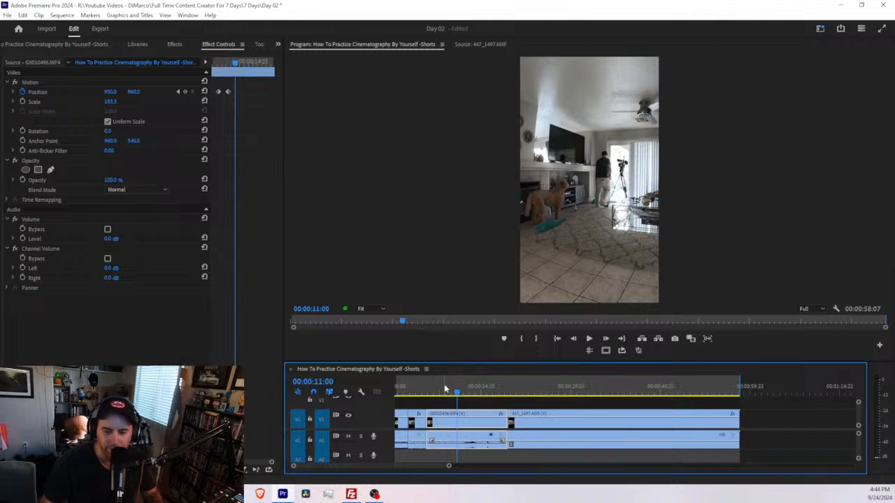
{"action": "key", "text": "space"}
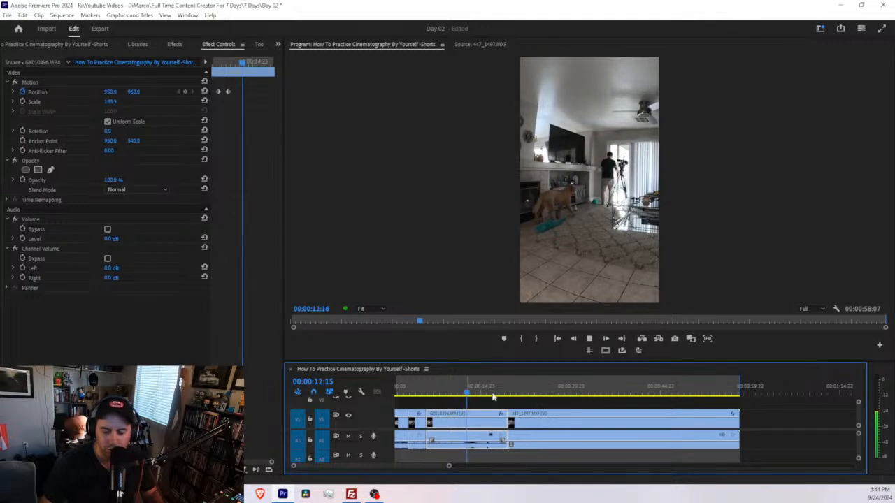
{"action": "scroll", "coordinate": [493, 396], "scroll_direction": "up", "scroll_amount": 3}
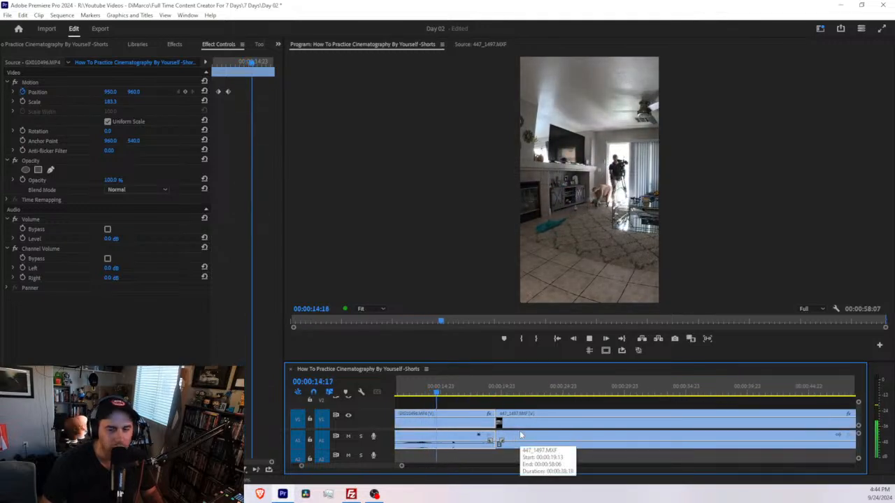
{"action": "scroll", "coordinate": [519, 432], "scroll_direction": "up", "scroll_amount": 3}
{"action": "scroll", "coordinate": [519, 431], "scroll_direction": "down", "scroll_amount": 3}
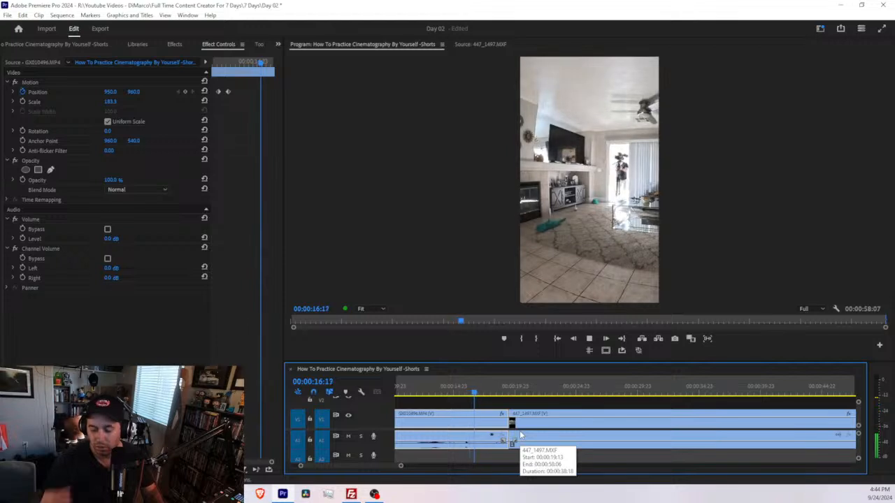
{"action": "scroll", "coordinate": [554, 466], "scroll_direction": "down", "scroll_amount": 2}
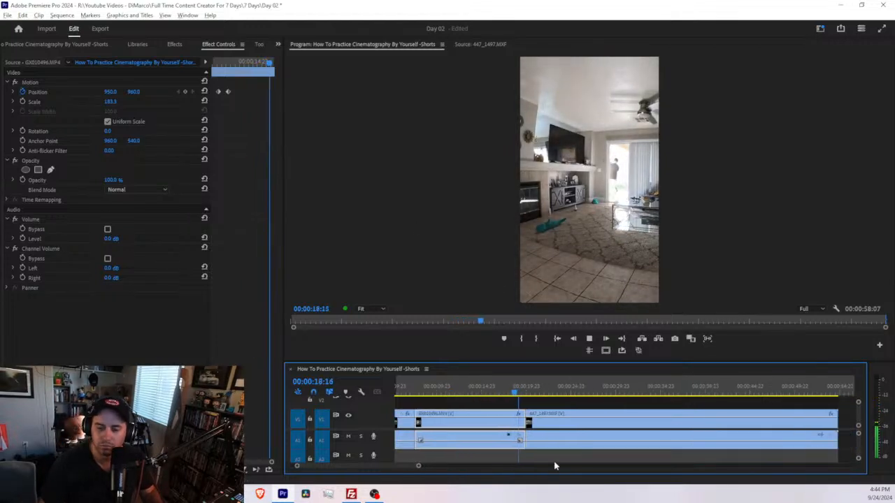
{"action": "scroll", "coordinate": [556, 434], "scroll_direction": "down", "scroll_amount": 3}
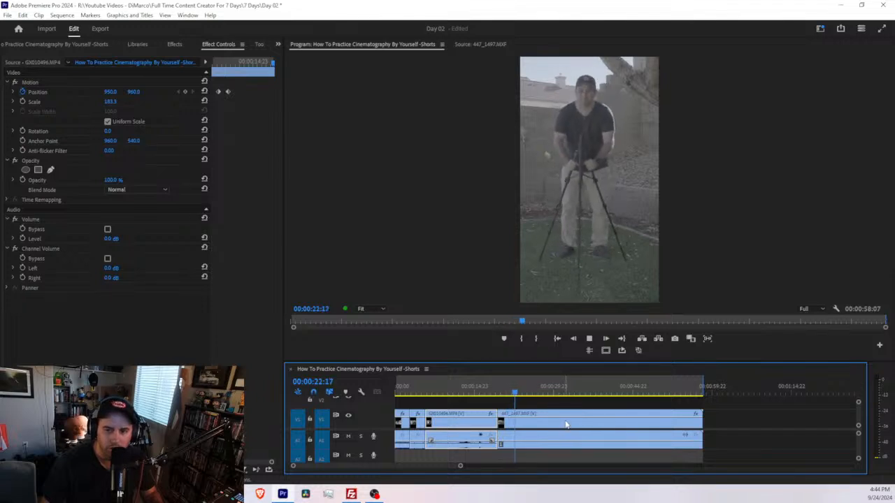
{"action": "scroll", "coordinate": [578, 414], "scroll_direction": "down", "scroll_amount": 2}
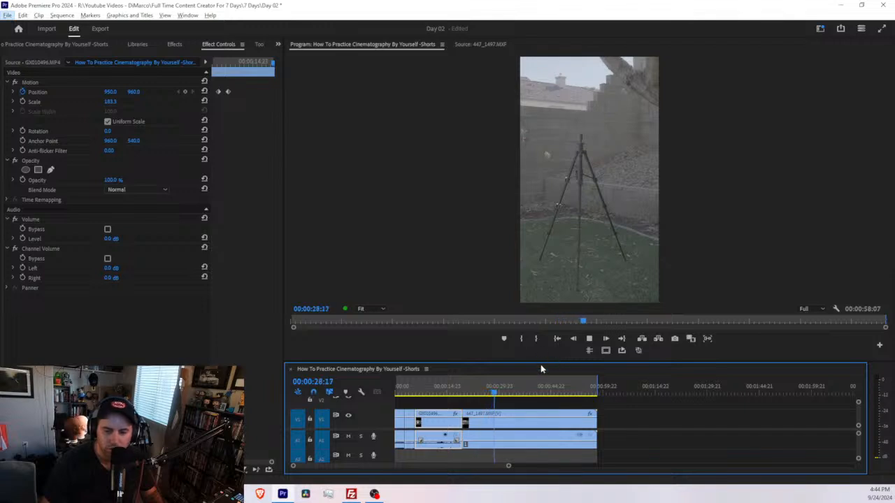
{"action": "left_click_drag", "start_coordinate": [542, 363], "coordinate": [536, 296]}
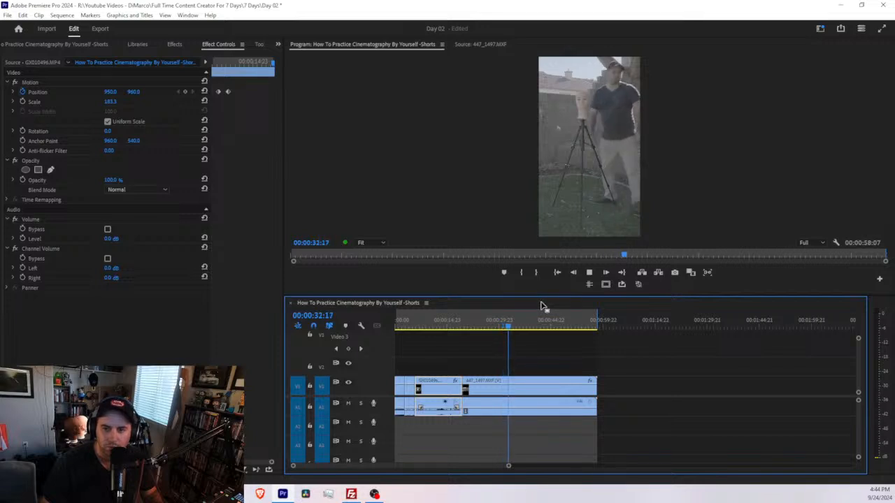
{"action": "key", "text": "space"}
Go back to 00:00:29:13 in the sequence, view 447_1497.MXF as source, and reveal the clip in the project.
{"action": "left_click", "coordinate": [492, 326]}
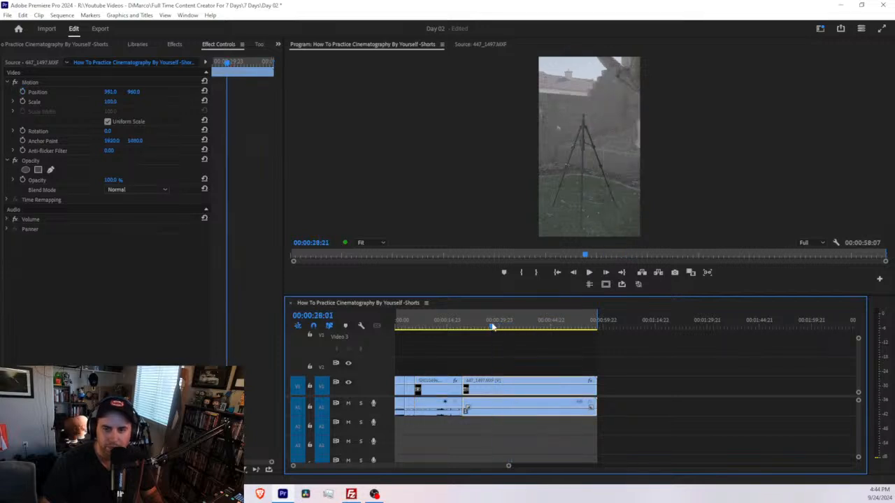
{"action": "mouse_move", "coordinate": [492, 326]}
{"action": "left_mouse_down"}
{"action": "mouse_move", "coordinate": [508, 328]}
{"action": "mouse_move", "coordinate": [499, 329]}
{"action": "left_mouse_up"}
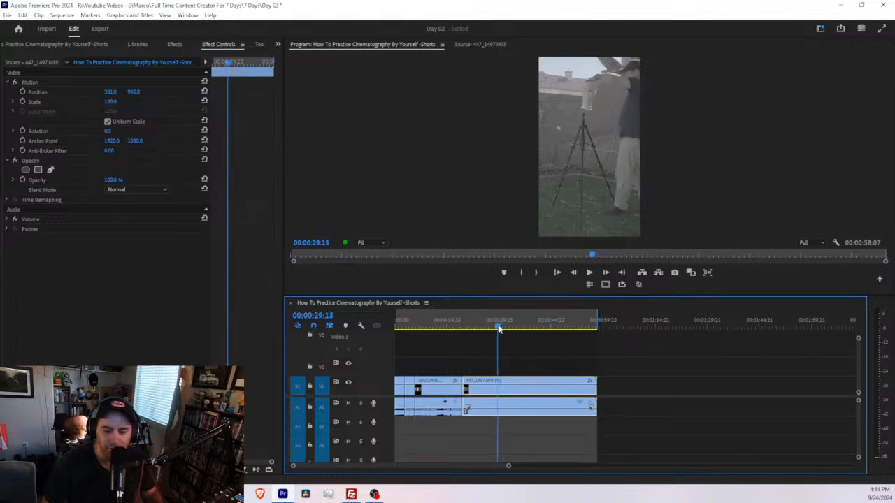
{"action": "double_click", "coordinate": [486, 379]}
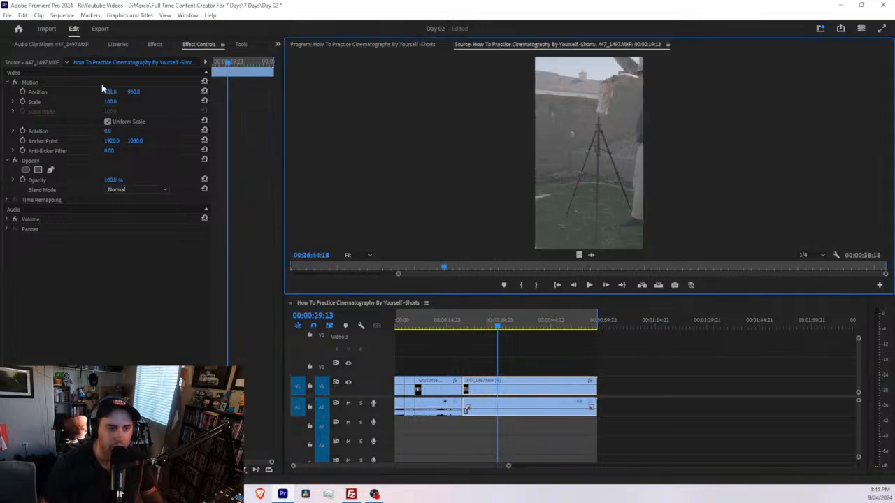
{"action": "right_click", "coordinate": [499, 395]}
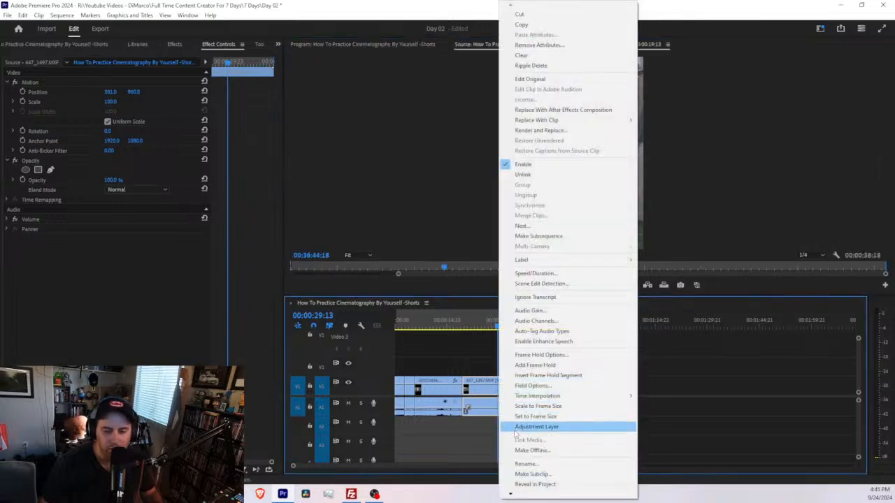
{"action": "left_click", "coordinate": [534, 485]}
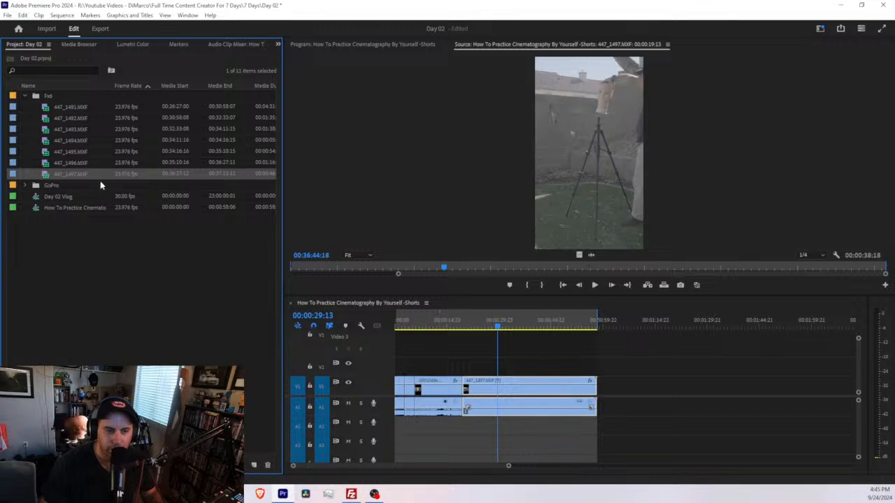
Review the source footage of 447_1496.MXF, check the sequence at 00:00:42:10, and collapse the Fx6 bin.
{"action": "double_click", "coordinate": [48, 165]}
{"action": "left_click_drag", "start_coordinate": [391, 270], "coordinate": [494, 276]}
{"action": "mouse_move", "coordinate": [564, 283]}
{"action": "left_mouse_down"}
{"action": "mouse_move", "coordinate": [602, 287]}
{"action": "mouse_move", "coordinate": [555, 282]}
{"action": "left_mouse_up"}
{"action": "key", "text": "space"}
{"action": "left_click_drag", "start_coordinate": [508, 322], "coordinate": [543, 320]}
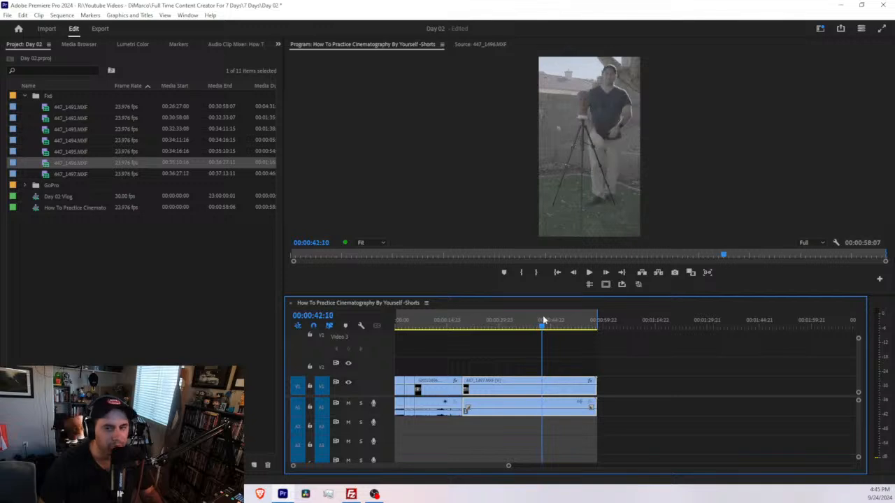
{"action": "left_click", "coordinate": [25, 95]}
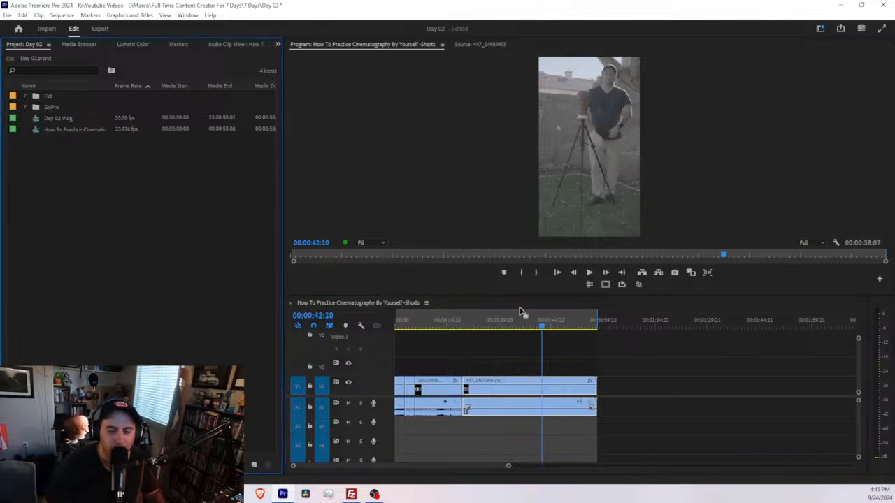
At 00:00:32:18, apply the Neutral Fx6_65x input LUT to 447_1497.MXF in Lumetri Color and auto-correct its basic color.
{"action": "left_click_drag", "start_coordinate": [520, 323], "coordinate": [507, 331]}
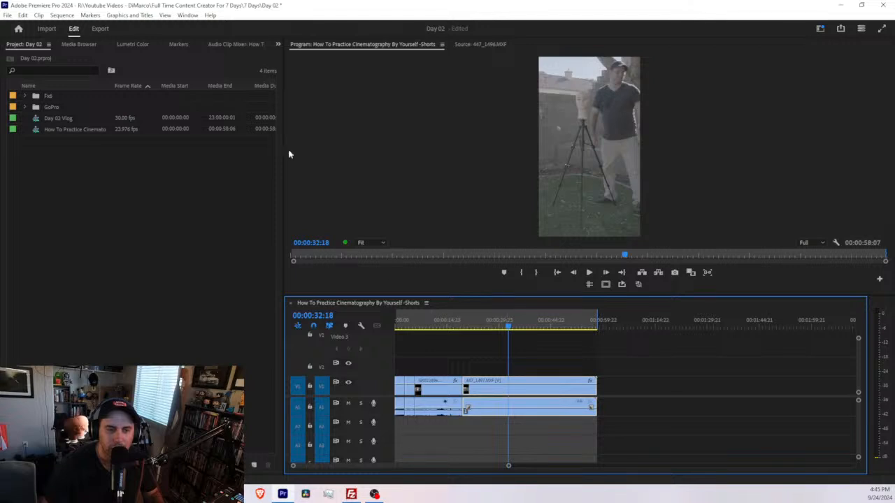
{"action": "left_click", "coordinate": [277, 44]}
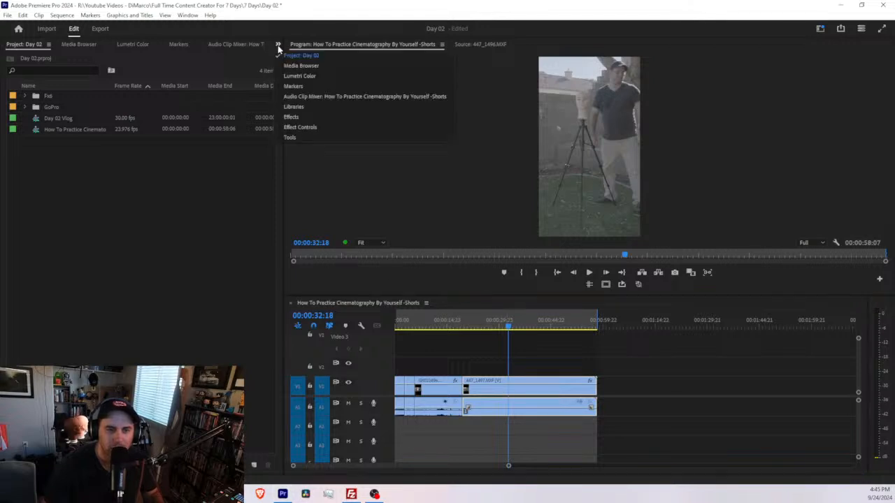
{"action": "left_click", "coordinate": [299, 76]}
{"action": "left_click", "coordinate": [137, 115]}
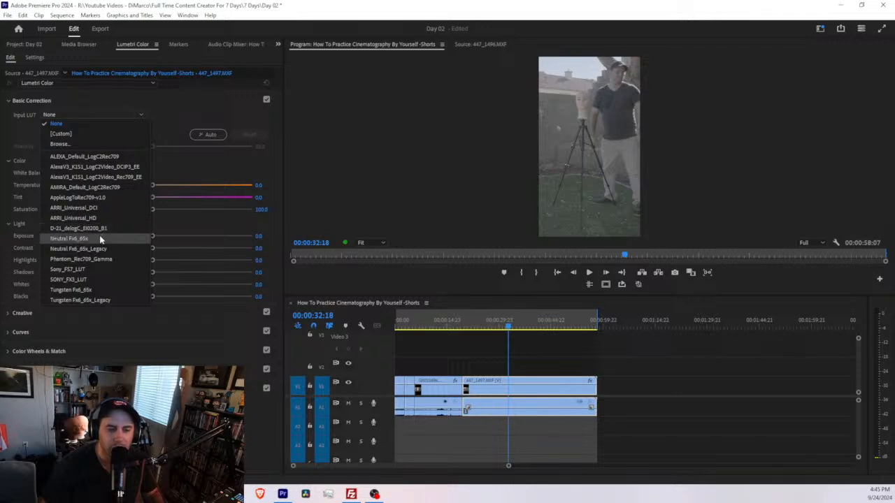
{"action": "key", "text": "Escape"}
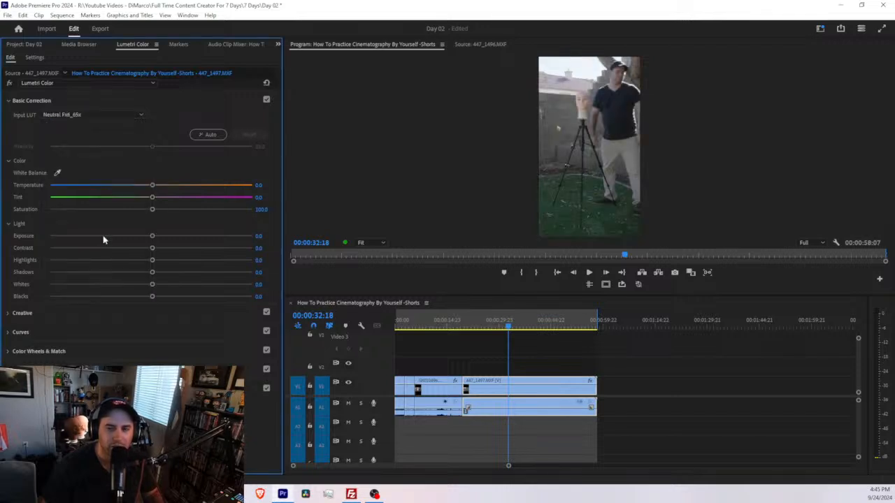
{"action": "left_click", "coordinate": [208, 134]}
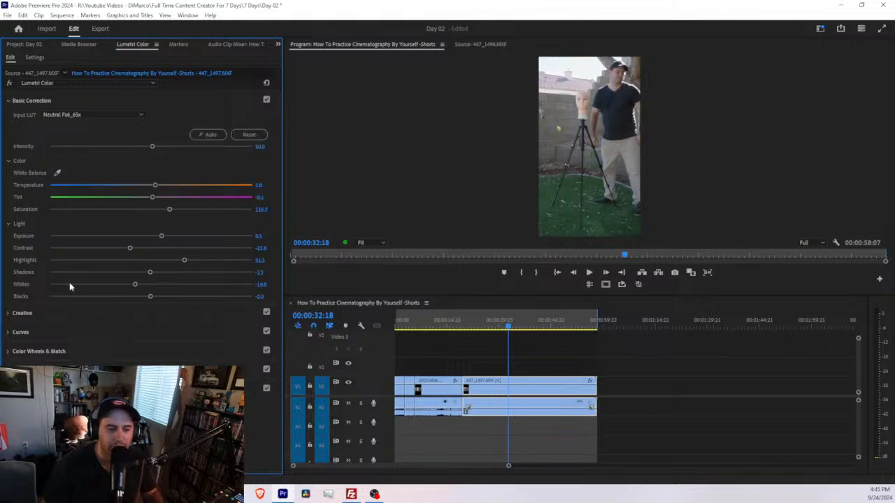
Return to the sequence start, play the opening briefly, and delete only the A1 audio of the first clip, GX010494.MP4.
{"action": "scroll", "coordinate": [494, 334], "scroll_direction": "up", "scroll_amount": 2}
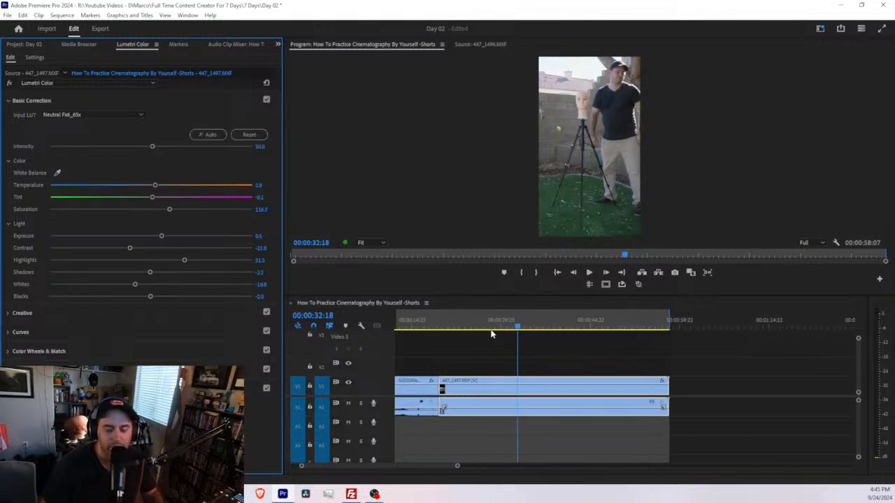
{"action": "left_click_drag", "start_coordinate": [493, 328], "coordinate": [383, 325]}
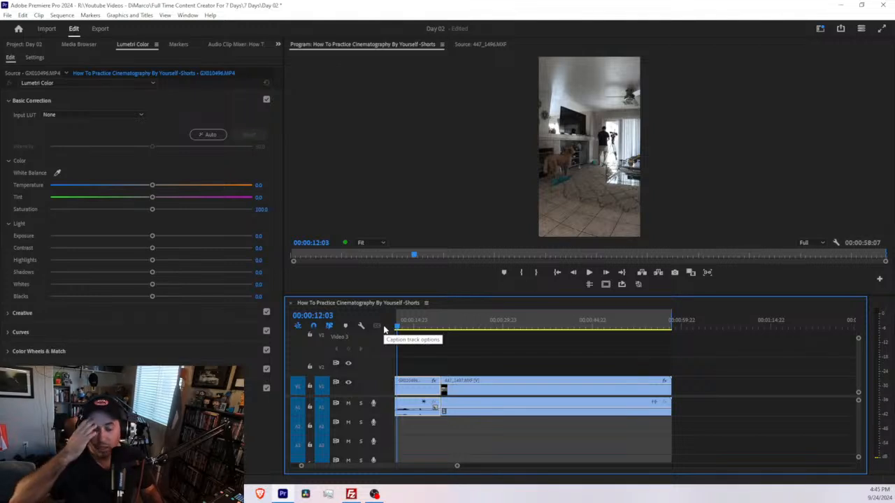
{"action": "key", "text": "Home"}
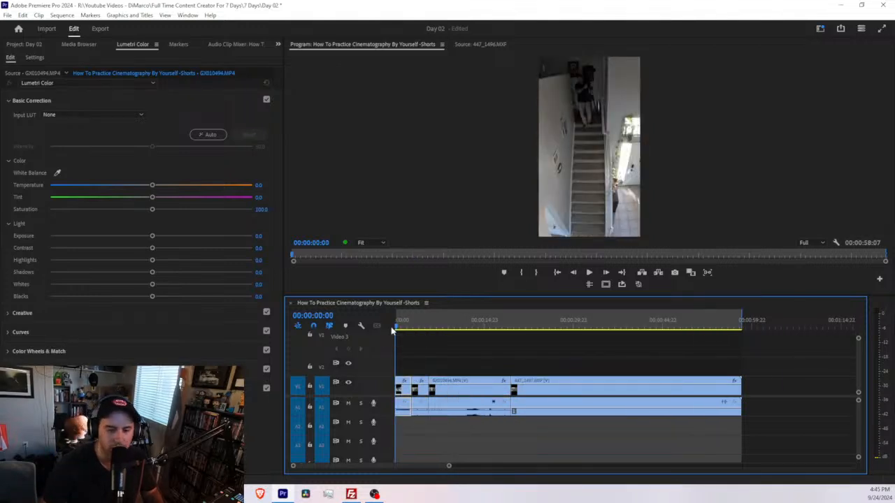
{"action": "key", "text": "minus"}
{"action": "key", "text": "minus"}
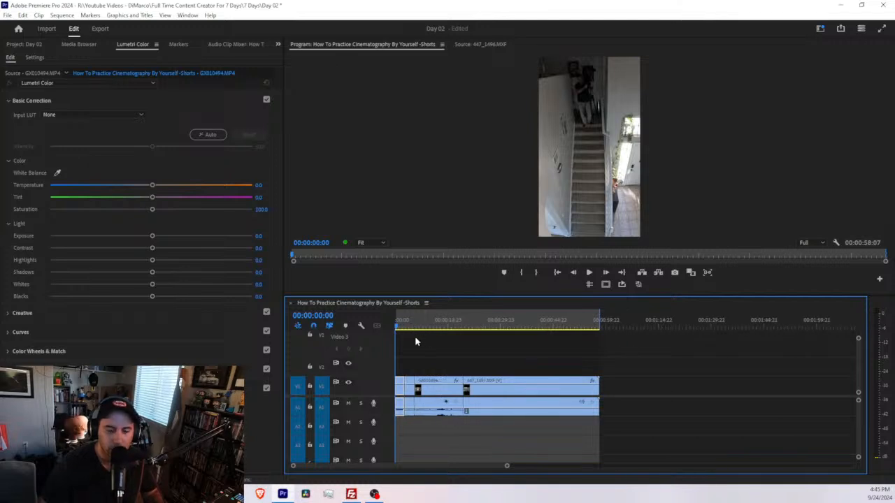
{"action": "key", "text": "space"}
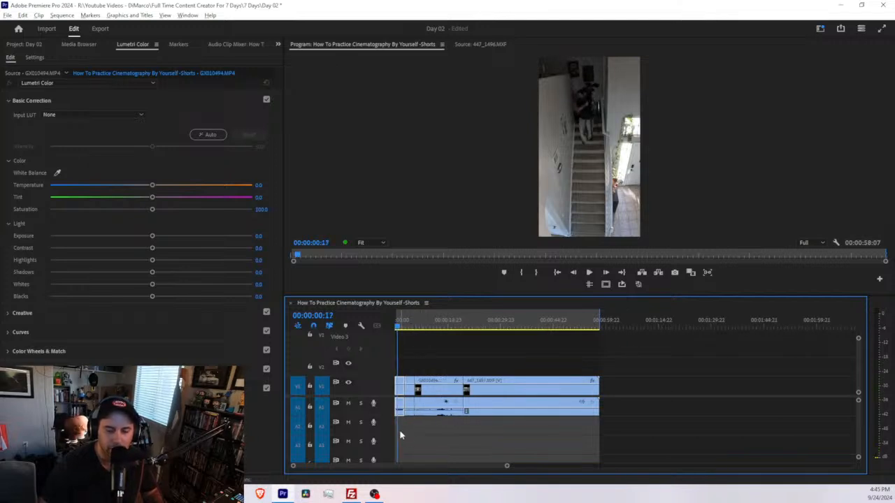
{"action": "left_click", "coordinate": [400, 435]}
{"action": "left_click", "coordinate": [399, 412], "text": "alt"}
{"action": "key", "text": "Delete"}
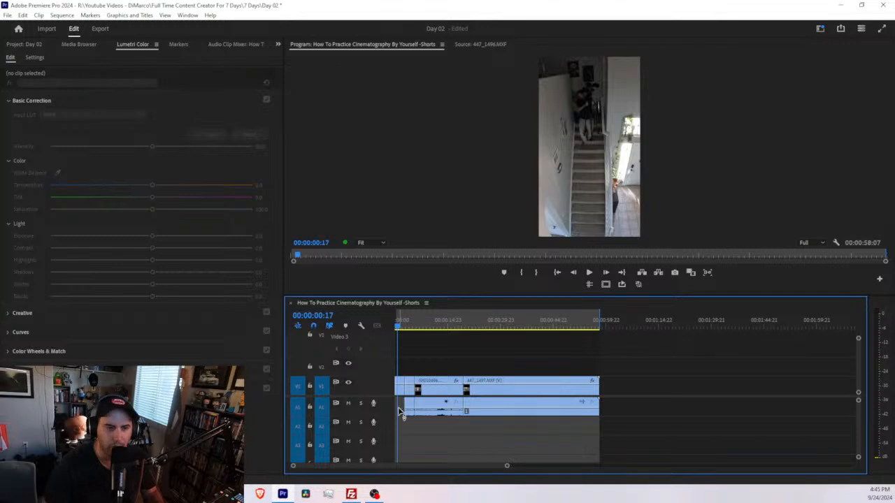
Open the Soundstripe extension.
{"action": "left_click", "coordinate": [277, 44]}
{"action": "left_click", "coordinate": [277, 44]}
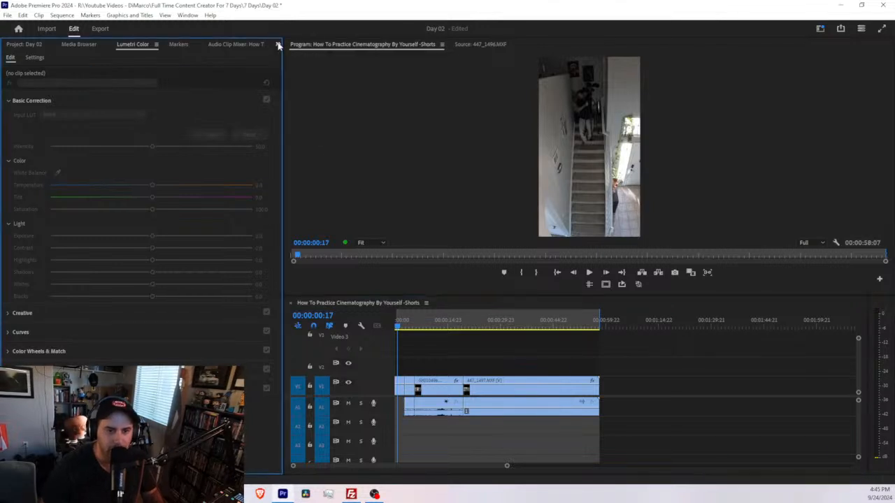
{"action": "left_click", "coordinate": [188, 15]}
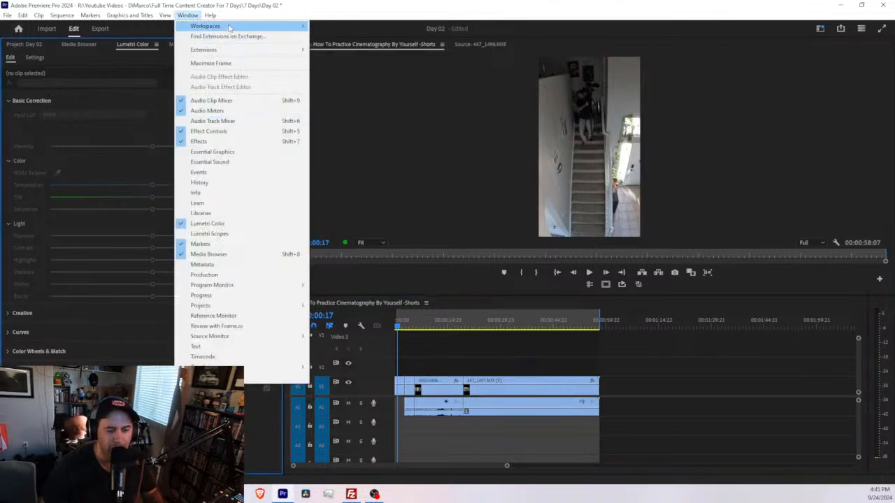
{"action": "mouse_move", "coordinate": [250, 50]}
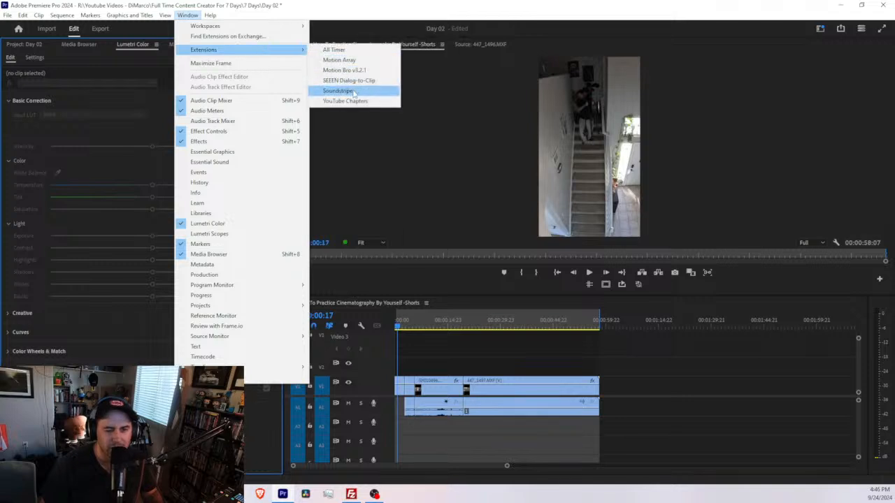
{"action": "left_click", "coordinate": [355, 92]}
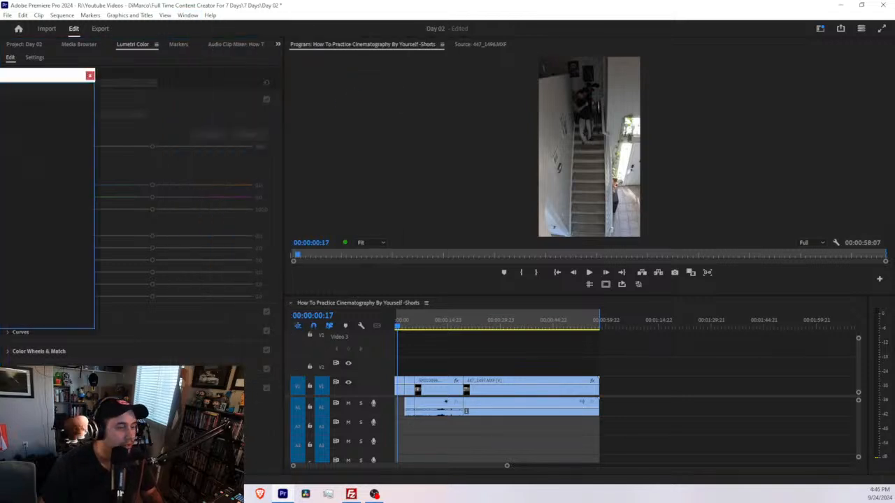
Dock the Soundstripe panel beside the Project panel and open its sound effects library.
{"action": "left_click_drag", "start_coordinate": [131, 86], "coordinate": [106, 45]}
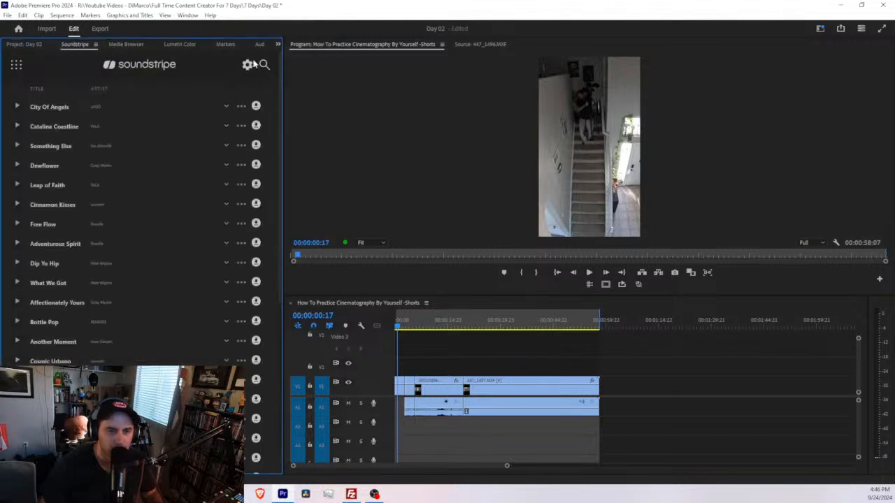
{"action": "left_click", "coordinate": [16, 66]}
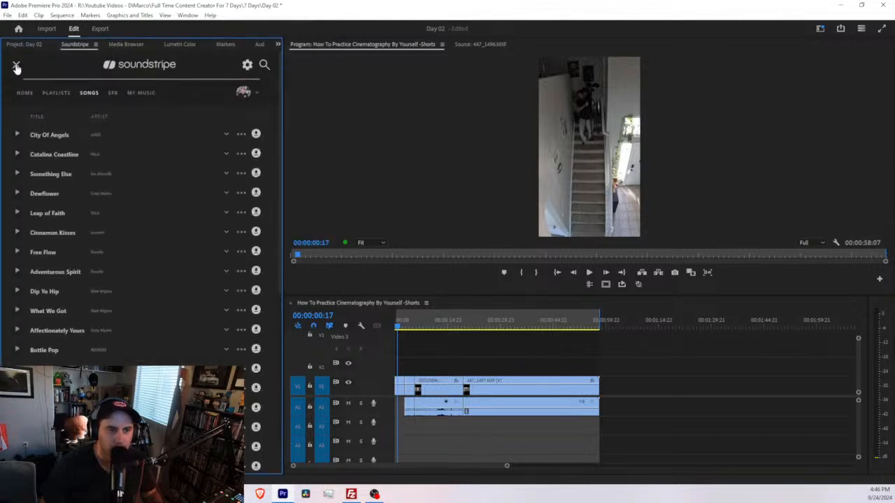
{"action": "left_click", "coordinate": [114, 93]}
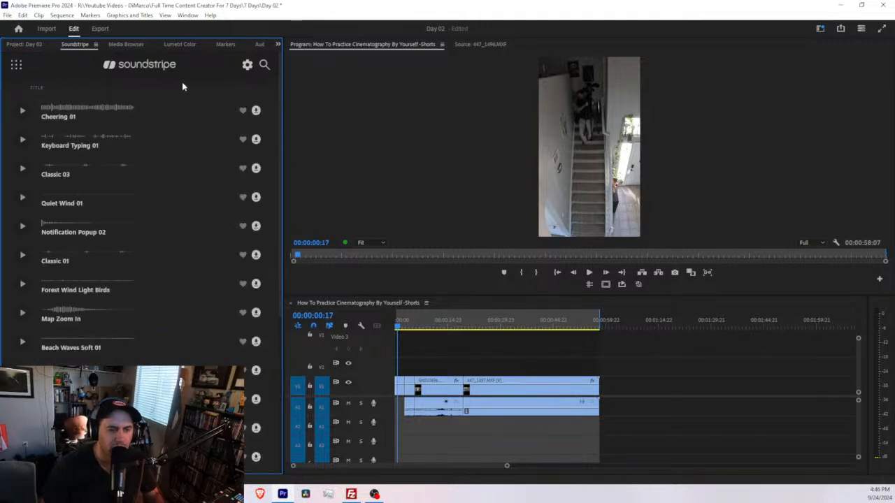
Search the Soundstripe sound effects for "downstairs", filtered to the Footsteps > Stairs category.
{"action": "left_click", "coordinate": [264, 65]}
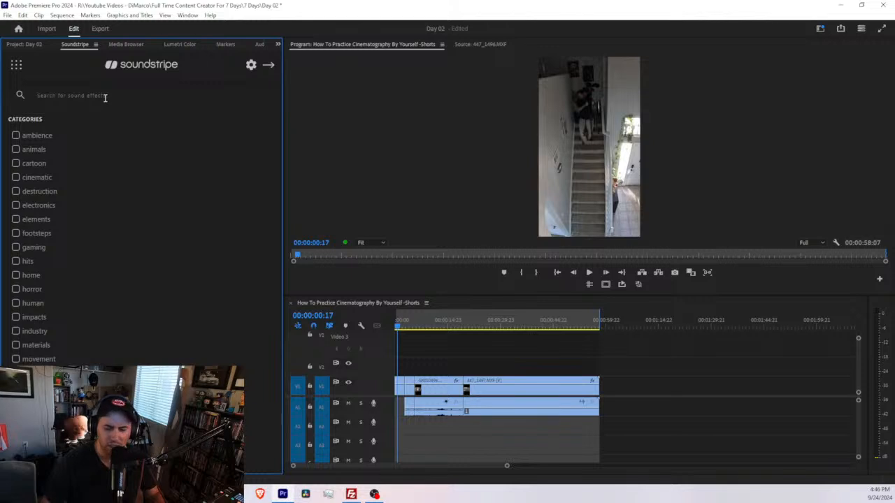
{"action": "left_click", "coordinate": [104, 97]}
{"action": "type", "text": "downsta"}
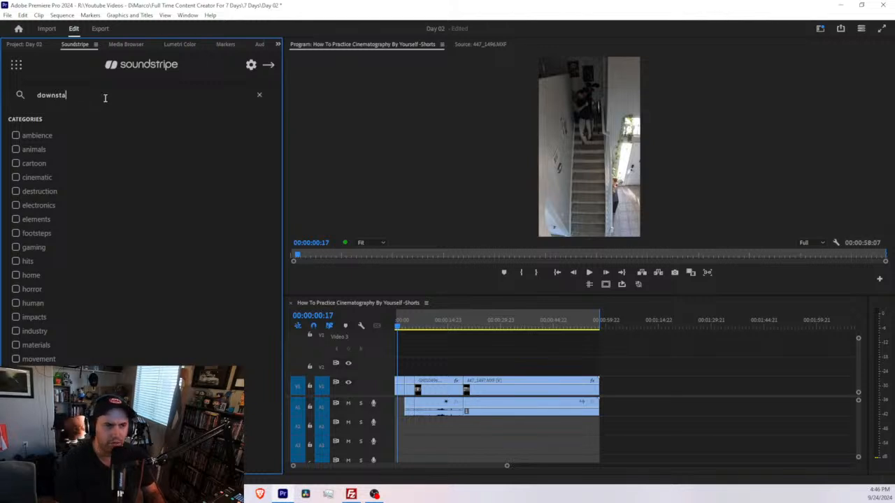
{"action": "type", "text": "irs"}
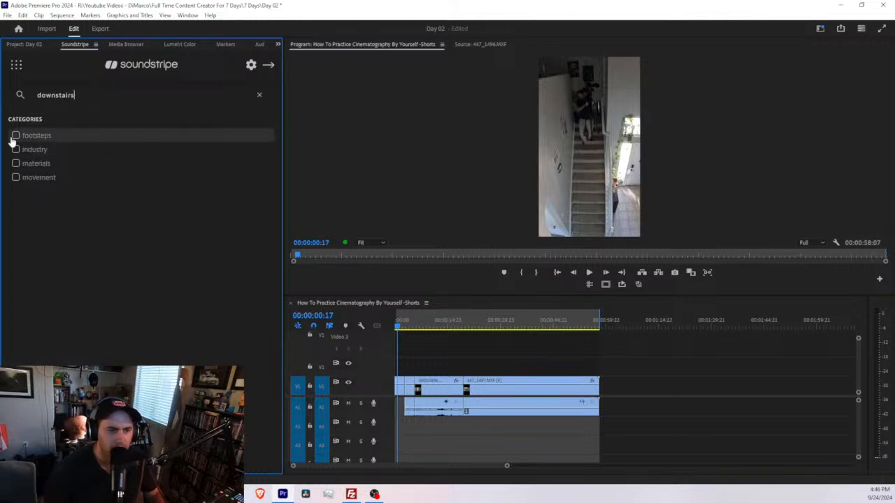
{"action": "left_click", "coordinate": [24, 139]}
{"action": "left_click", "coordinate": [27, 151]}
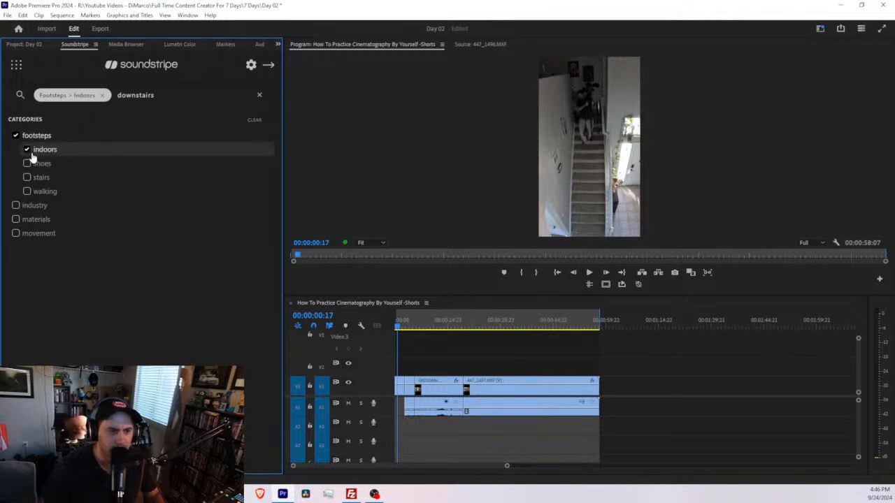
{"action": "left_click", "coordinate": [41, 180]}
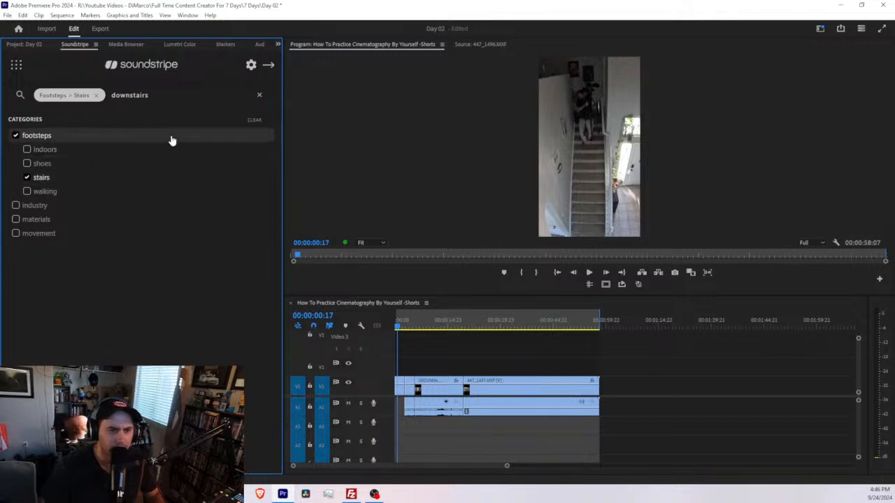
{"action": "left_click", "coordinate": [269, 66]}
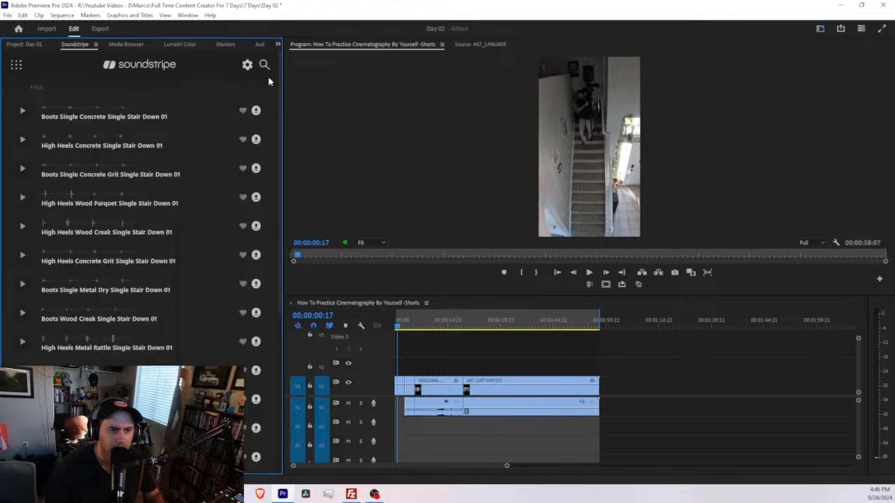
Preview several single-stair-down footstep effects, including the concrete boots, concrete high heels and High Heels Gravel Medium samples.
{"action": "left_click", "coordinate": [23, 112]}
{"action": "left_click", "coordinate": [22, 168]}
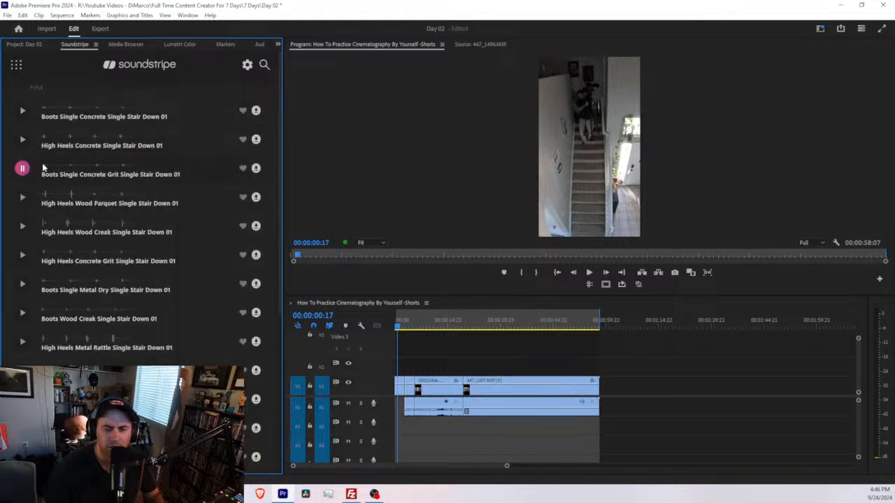
{"action": "left_click", "coordinate": [23, 141]}
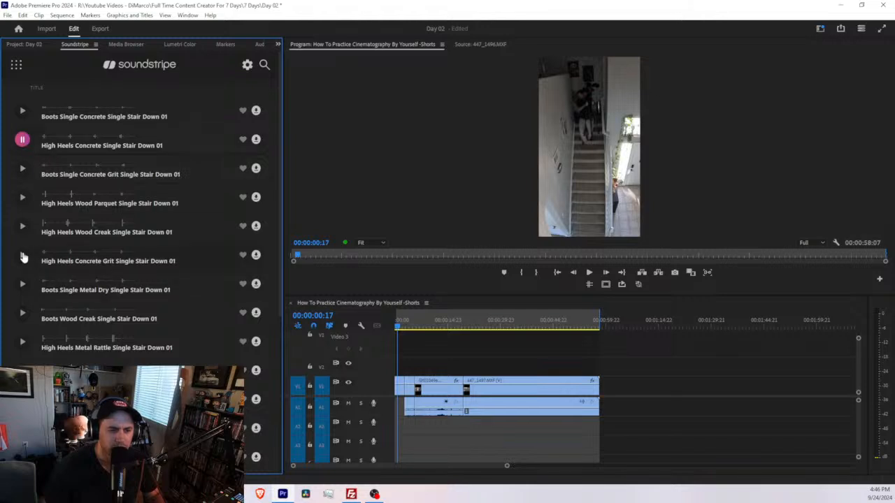
{"action": "left_click", "coordinate": [23, 256]}
{"action": "scroll", "coordinate": [28, 259], "scroll_direction": "down", "scroll_amount": 2}
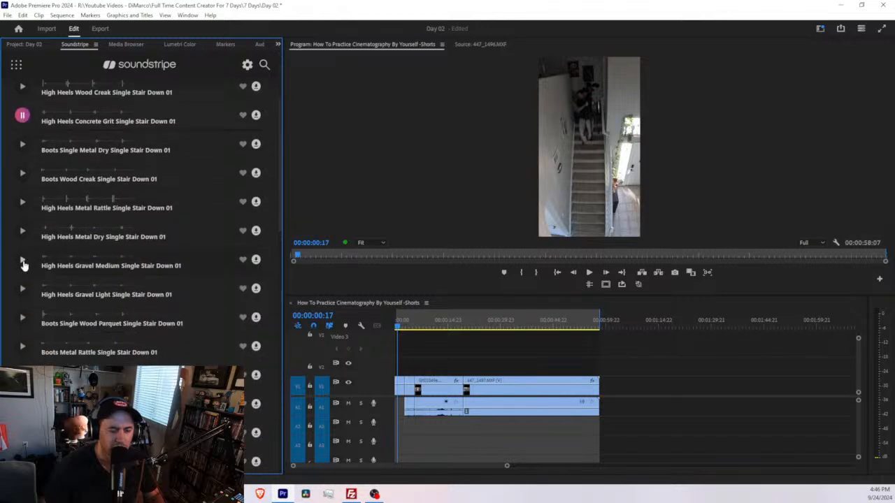
{"action": "left_click", "coordinate": [22, 263]}
Preview the Metal Dry Downstairs Sequence effects for boots, dress boots, leather shoes and sneakers.
{"action": "scroll", "coordinate": [25, 278], "scroll_direction": "down", "scroll_amount": 2}
{"action": "left_click", "coordinate": [23, 322]}
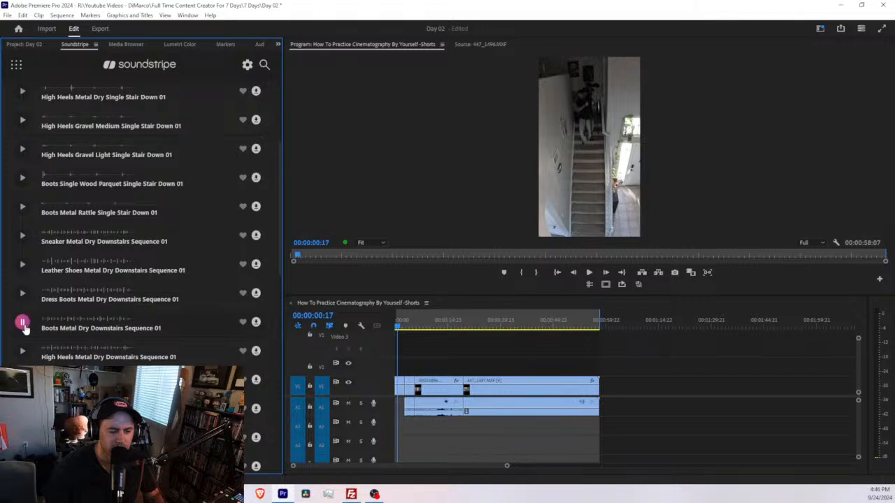
{"action": "left_click", "coordinate": [23, 295]}
{"action": "left_click", "coordinate": [23, 266]}
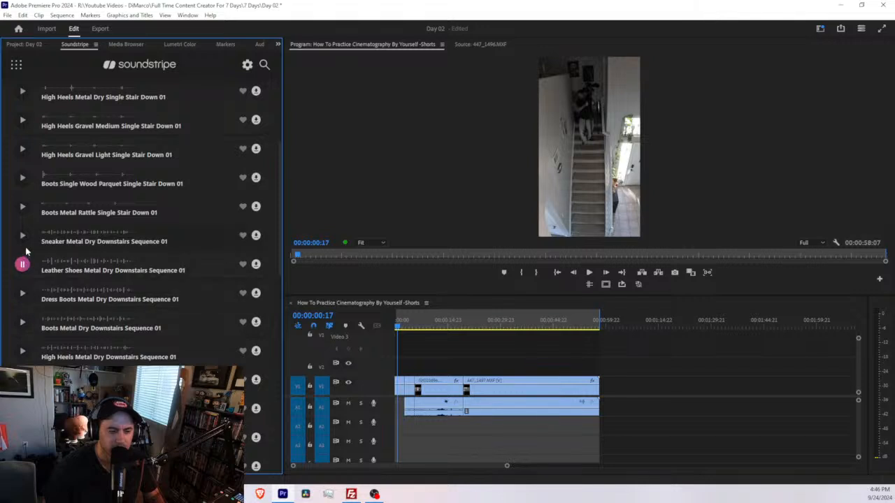
{"action": "left_click", "coordinate": [23, 237]}
{"action": "scroll", "coordinate": [23, 236], "scroll_direction": "down", "scroll_amount": 5}
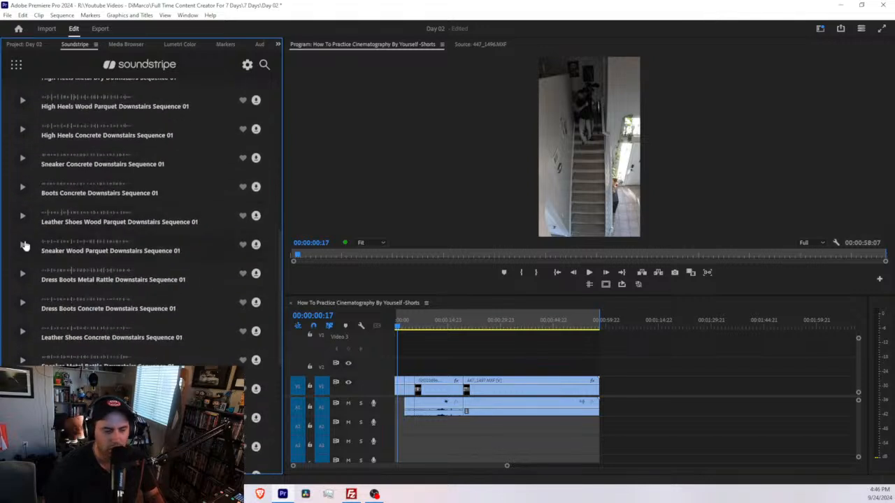
{"action": "scroll", "coordinate": [84, 299], "scroll_direction": "down", "scroll_amount": 1}
{"action": "scroll", "coordinate": [97, 293], "scroll_direction": "up", "scroll_amount": 5}
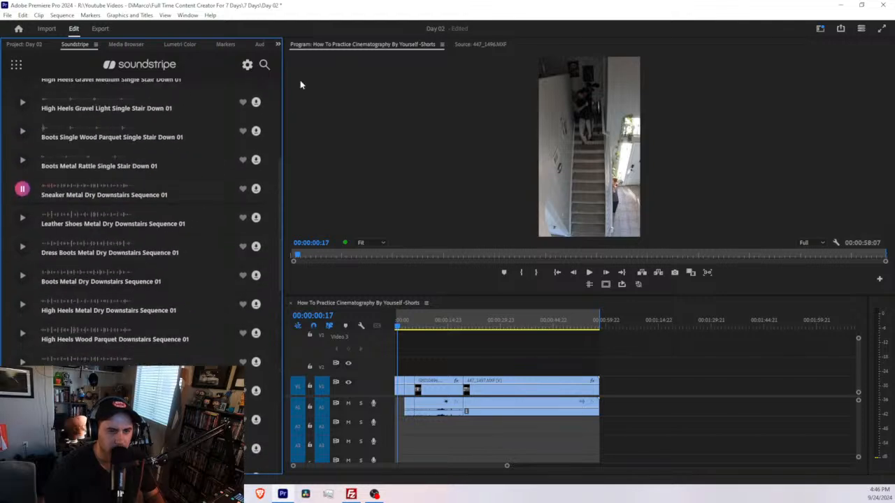
Replace the search term with "carpet" and search within the Footsteps > Stairs category.
{"action": "left_click", "coordinate": [263, 66]}
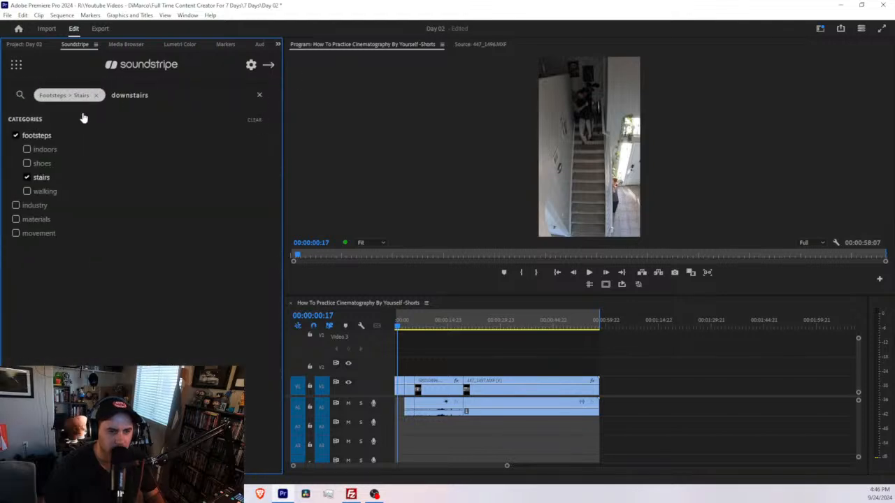
{"action": "double_click", "coordinate": [151, 94]}
{"action": "type", "text": "carpe"}
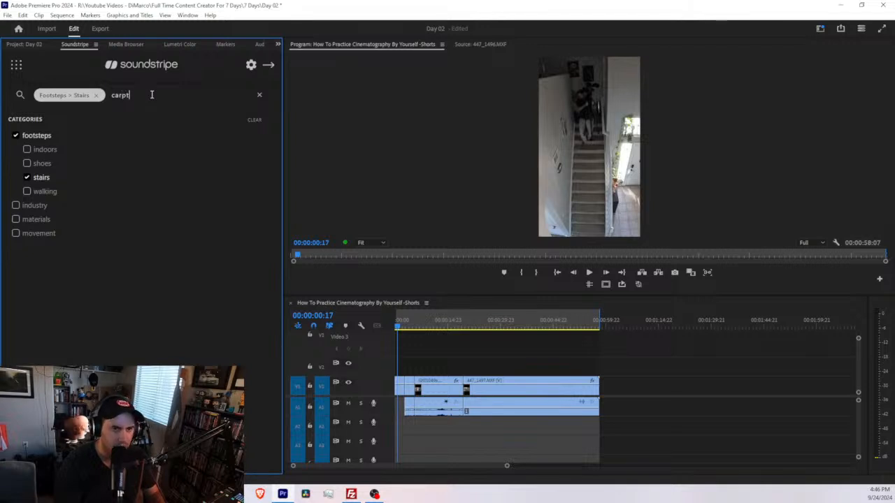
{"action": "type", "text": "t"}
{"action": "left_click", "coordinate": [265, 65]}
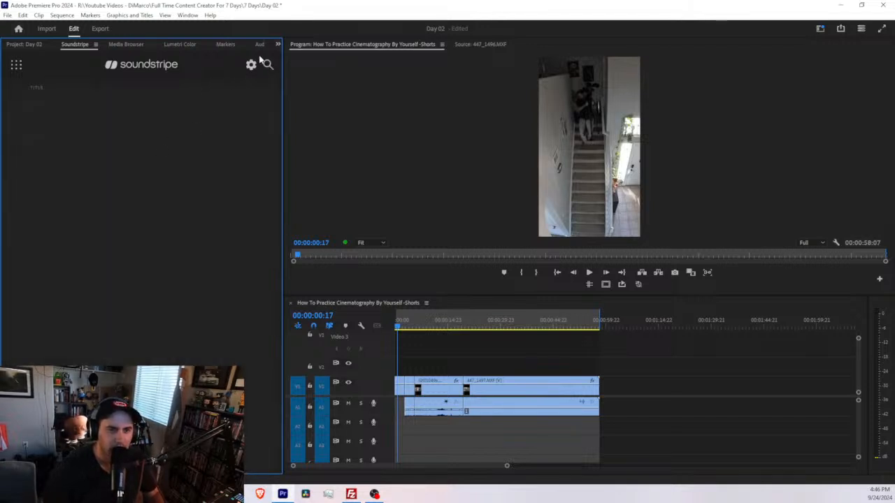
Clear the search term and list all effects under the Footsteps > Stairs filter.
{"action": "left_click", "coordinate": [266, 63]}
{"action": "double_click", "coordinate": [128, 95]}
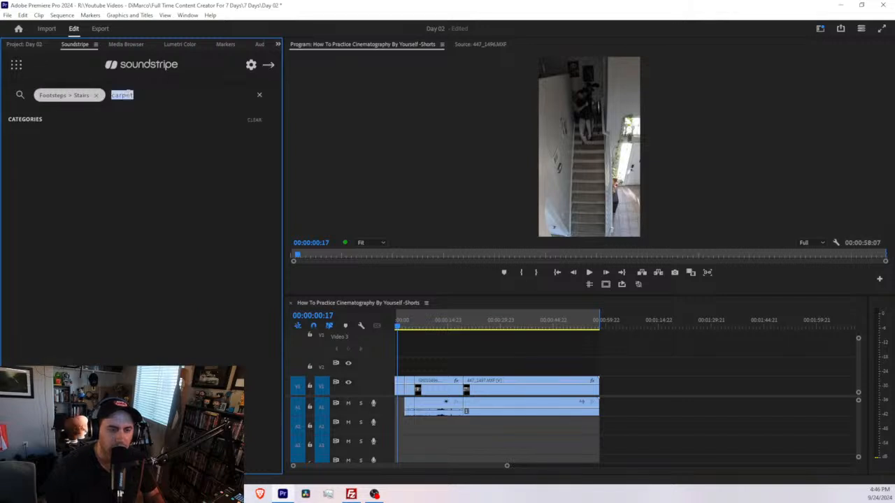
{"action": "key", "text": "BackSpace"}
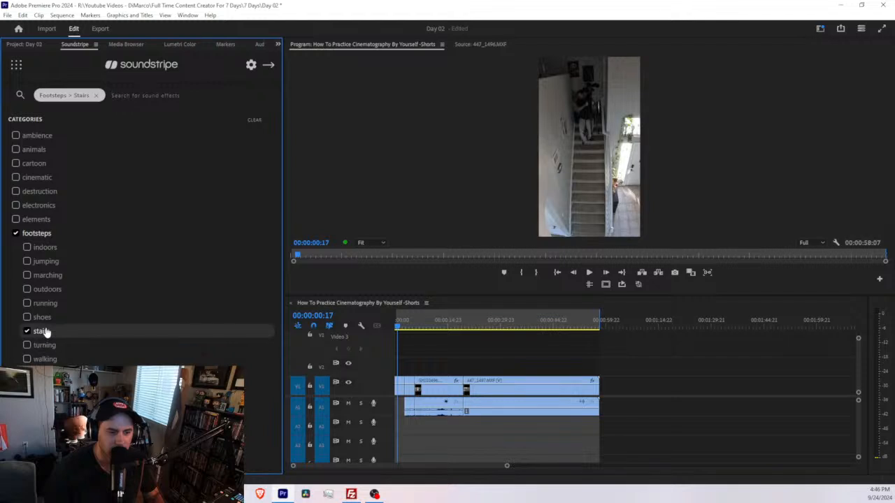
{"action": "left_click", "coordinate": [273, 65]}
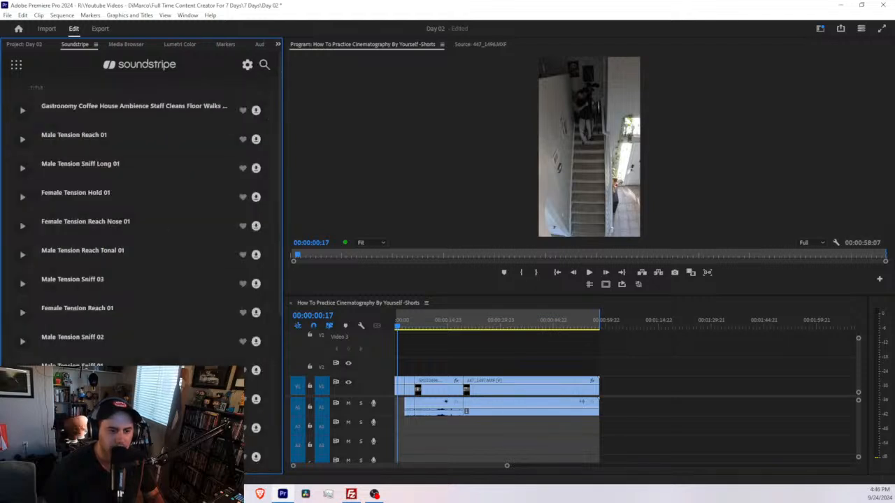
Look through the stair sound effects for footsteps that suit the opening shot on the carpeted staircase.
{"action": "scroll", "coordinate": [97, 316], "scroll_direction": "down", "scroll_amount": 8}
{"action": "scroll", "coordinate": [97, 318], "scroll_direction": "down", "scroll_amount": 4}
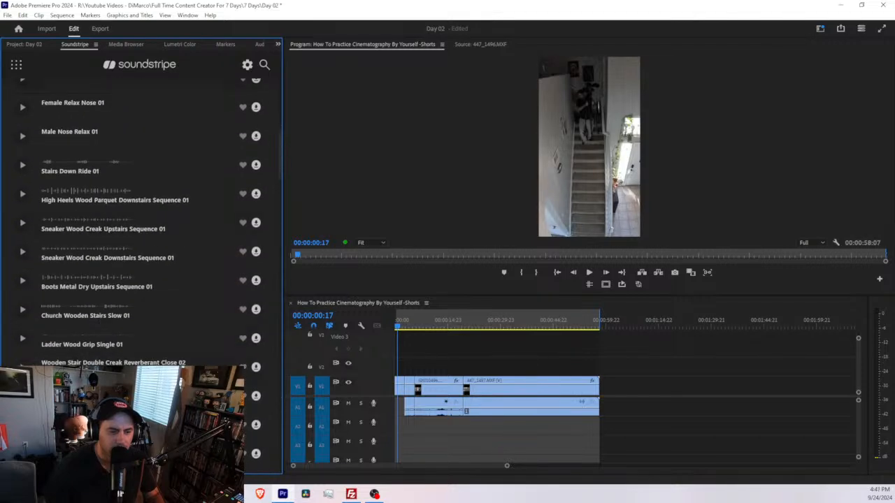
{"action": "scroll", "coordinate": [39, 364], "scroll_direction": "down", "scroll_amount": 10}
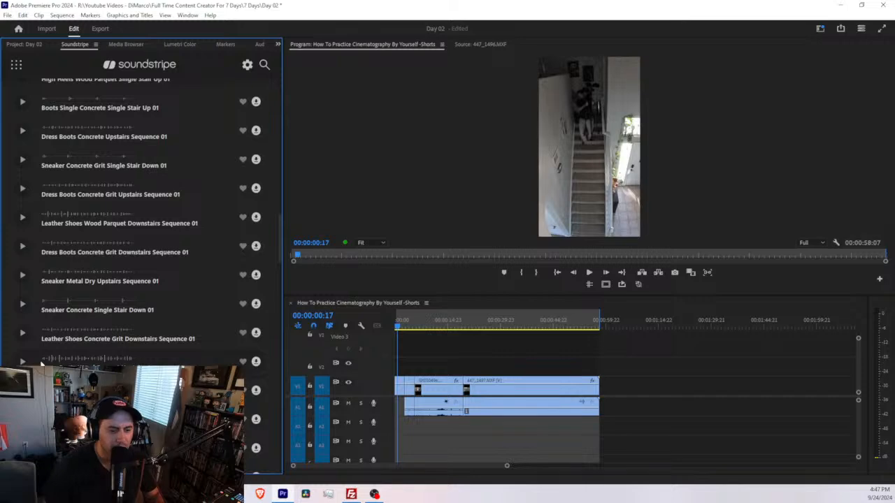
{"action": "scroll", "coordinate": [39, 364], "scroll_direction": "down", "scroll_amount": 5}
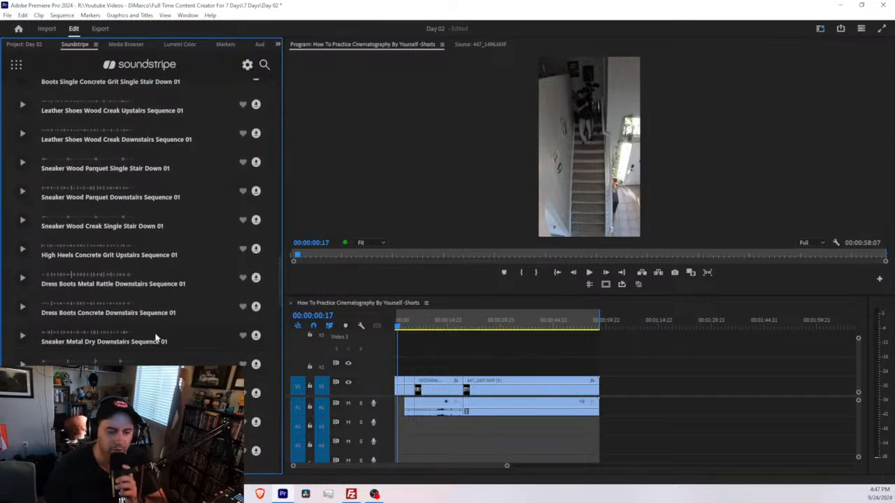
{"action": "scroll", "coordinate": [151, 347], "scroll_direction": "down", "scroll_amount": 4}
{"action": "scroll", "coordinate": [185, 346], "scroll_direction": "down", "scroll_amount": 10}
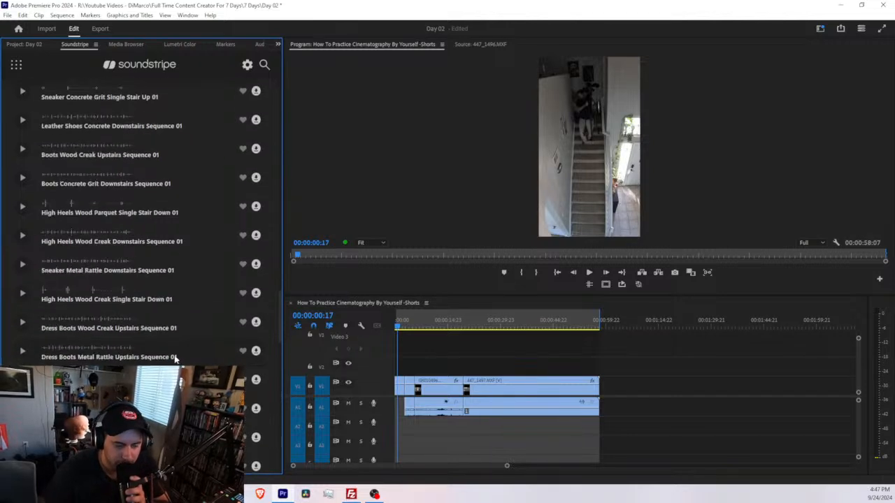
{"action": "scroll", "coordinate": [147, 357], "scroll_direction": "down", "scroll_amount": 10}
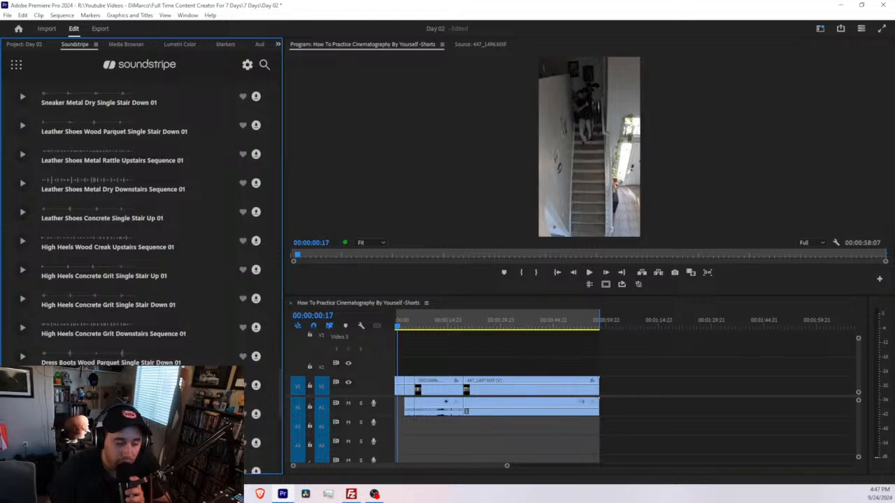
{"action": "scroll", "coordinate": [140, 209], "scroll_direction": "down", "scroll_amount": 3}
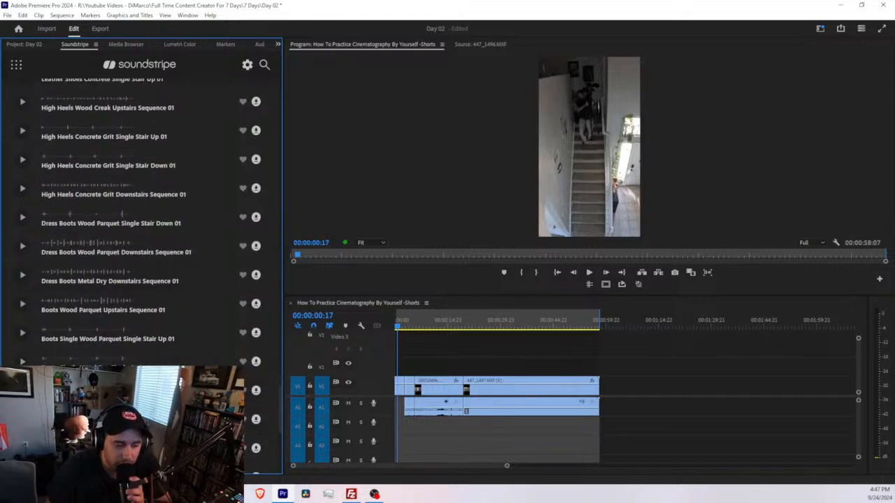
{"action": "scroll", "coordinate": [140, 210], "scroll_direction": "down", "scroll_amount": 5}
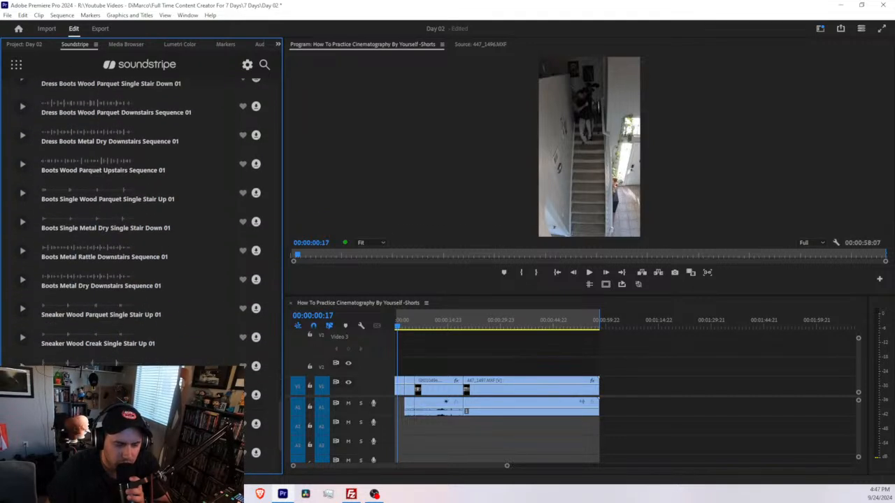
{"action": "scroll", "coordinate": [150, 271], "scroll_direction": "down", "scroll_amount": 8}
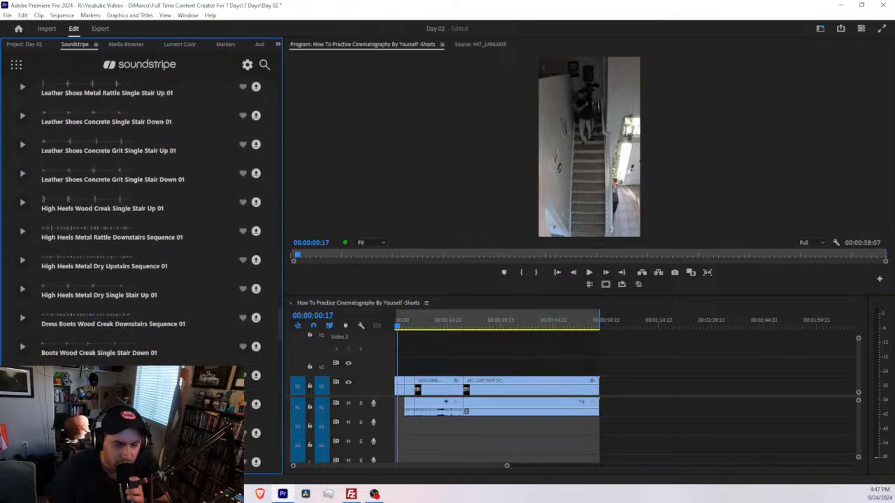
{"action": "scroll", "coordinate": [141, 277], "scroll_direction": "down", "scroll_amount": 10}
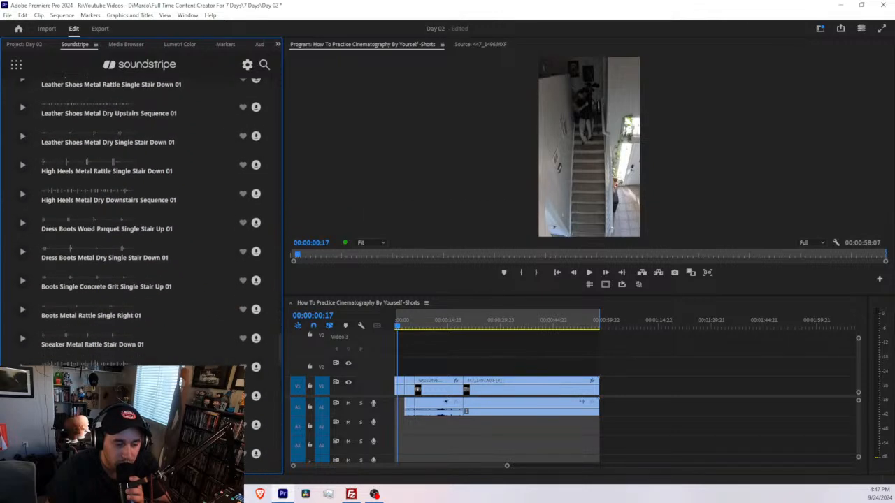
{"action": "scroll", "coordinate": [139, 276], "scroll_direction": "down", "scroll_amount": 5}
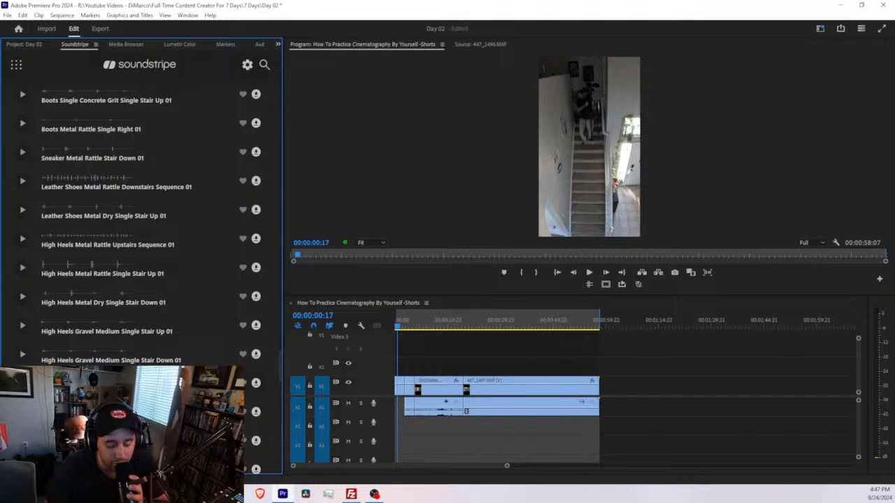
{"action": "scroll", "coordinate": [47, 363], "scroll_direction": "down", "scroll_amount": 1}
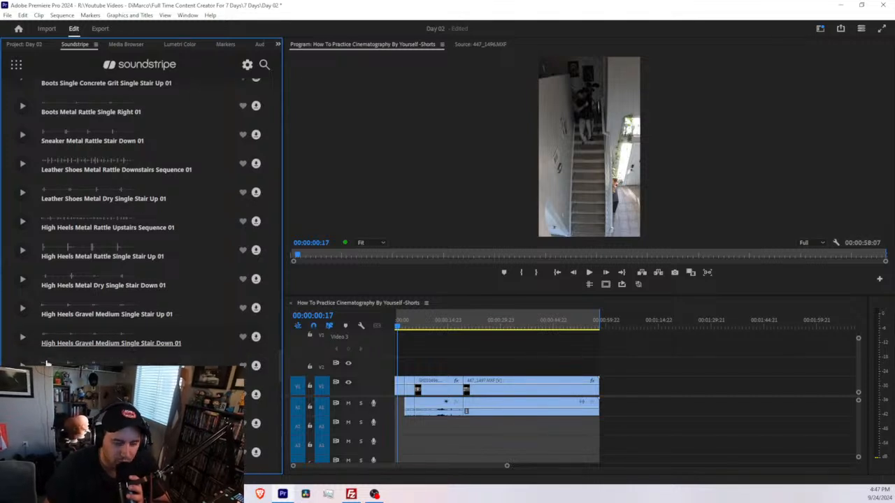
{"action": "scroll", "coordinate": [47, 363], "scroll_direction": "down", "scroll_amount": 5}
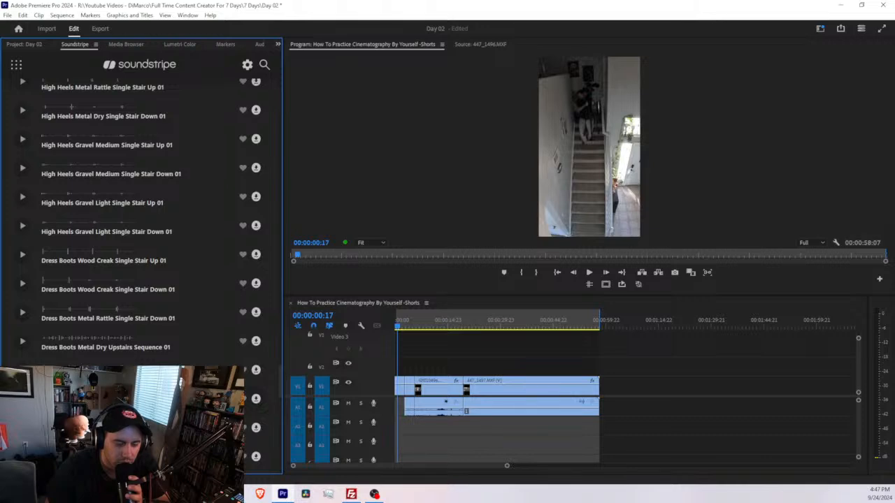
{"action": "scroll", "coordinate": [176, 180], "scroll_direction": "up", "scroll_amount": 12}
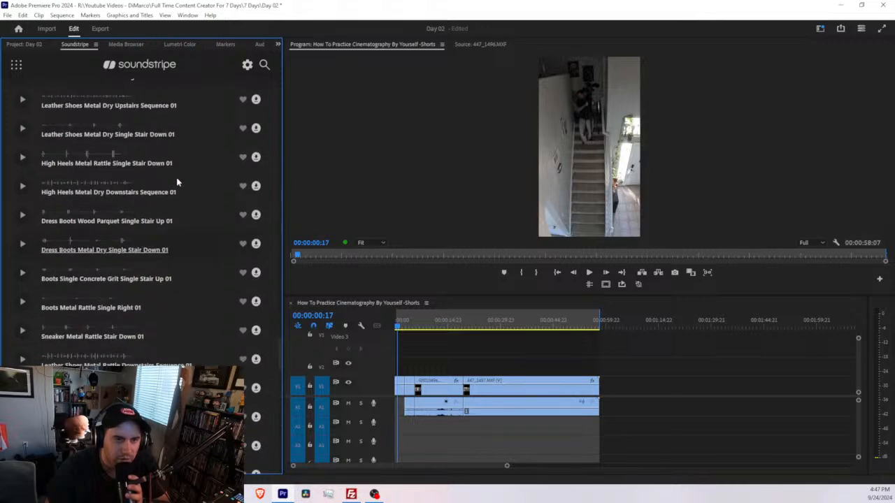
Replace the Footsteps > Stairs filter with the Cartoon category and search its sound effects for "steps".
{"action": "scroll", "coordinate": [202, 161], "scroll_direction": "up", "scroll_amount": 6}
{"action": "left_click", "coordinate": [264, 66]}
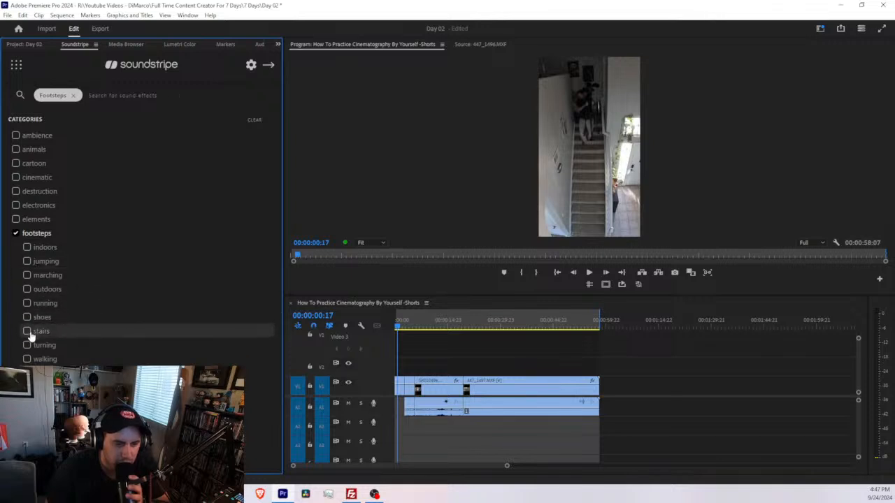
{"action": "left_click", "coordinate": [16, 163]}
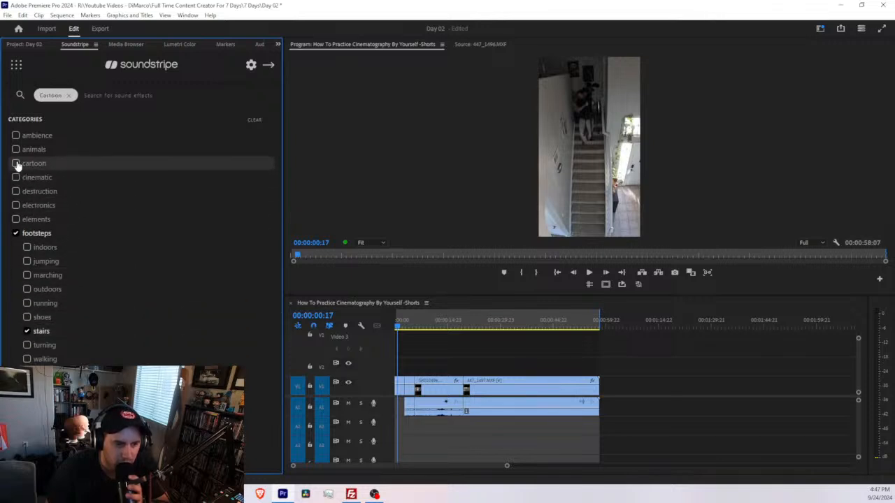
{"action": "left_click", "coordinate": [115, 102]}
{"action": "type", "text": "step"}
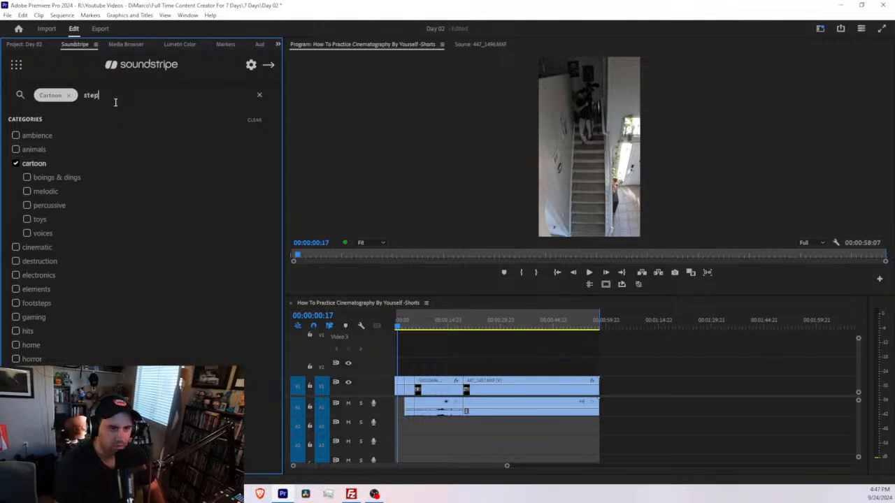
{"action": "type", "text": "s"}
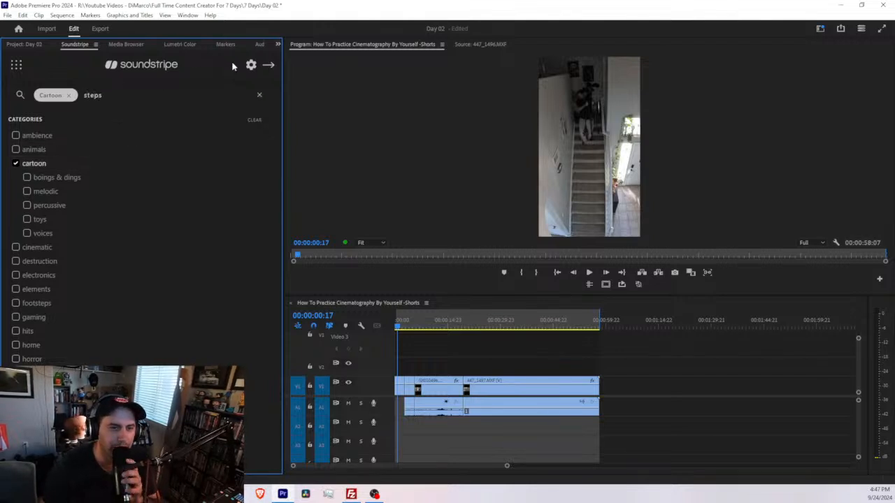
{"action": "left_click", "coordinate": [269, 65]}
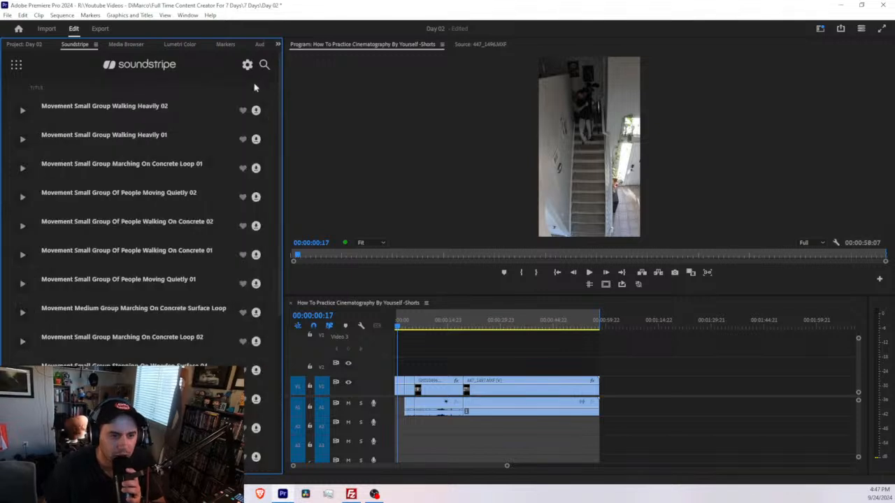
Preview the Movement Small Group effects Walking Heavily 01, Moving Quietly 01 and Marching On Concrete Loop 03.
{"action": "left_click", "coordinate": [21, 140]}
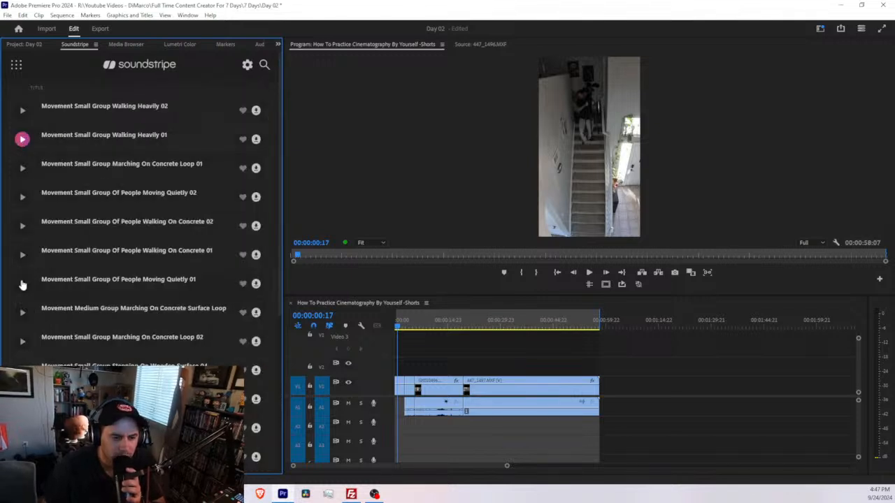
{"action": "left_click", "coordinate": [22, 284]}
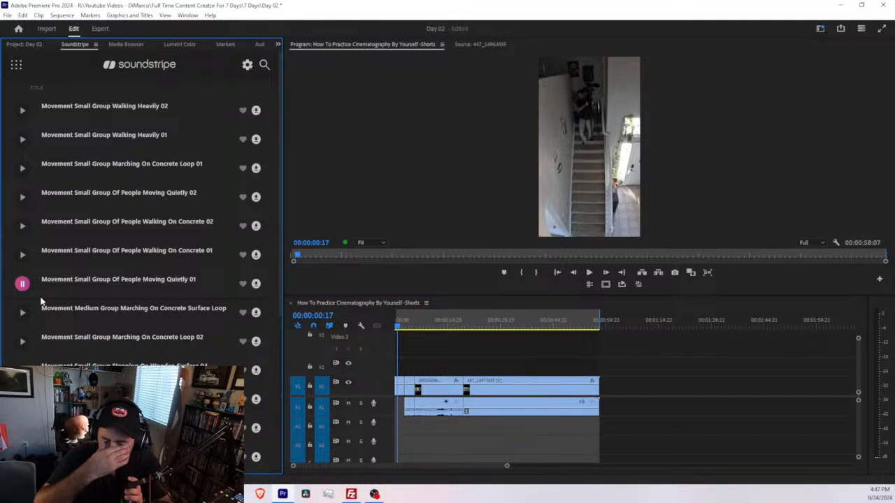
{"action": "scroll", "coordinate": [41, 301], "scroll_direction": "down", "scroll_amount": 5}
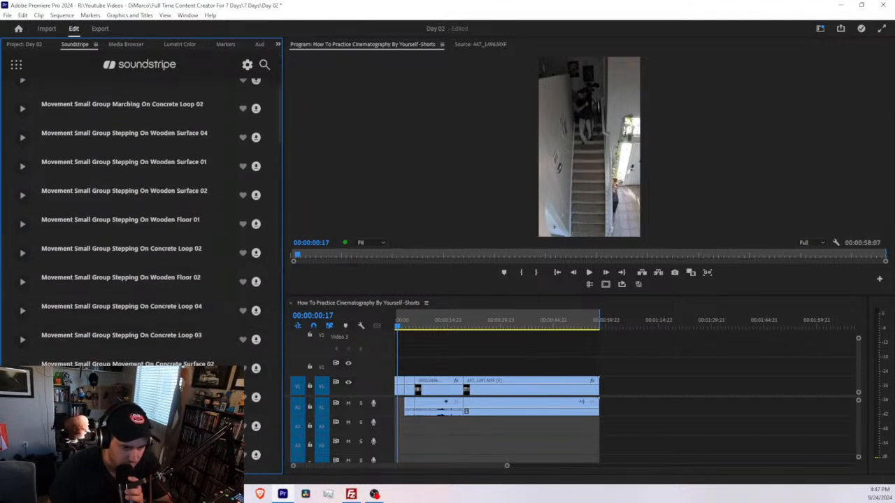
{"action": "scroll", "coordinate": [139, 224], "scroll_direction": "down", "scroll_amount": 1}
{"action": "left_click", "coordinate": [21, 351]}
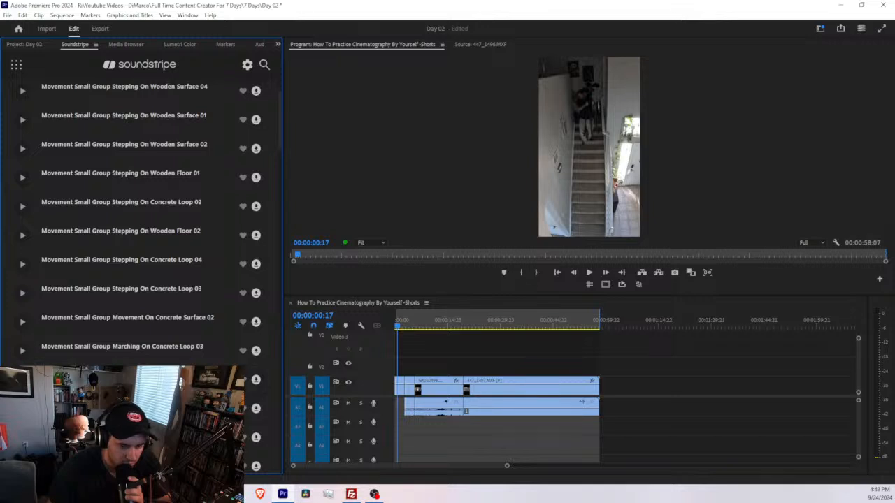
{"action": "left_click", "coordinate": [22, 352]}
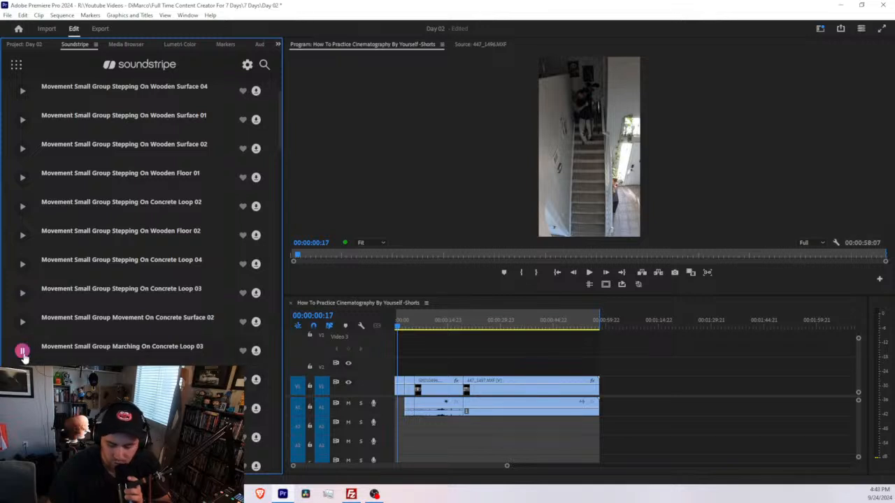
Download the Movement Small Group Marching On Concrete Loop 03 effect into the Day 02 project.
{"action": "left_click", "coordinate": [256, 350]}
{"action": "left_click", "coordinate": [174, 146]}
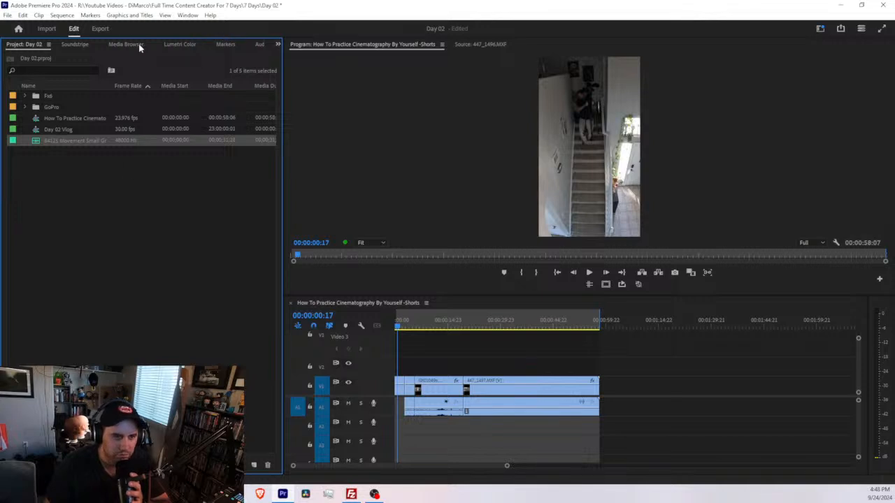
{"action": "left_click", "coordinate": [75, 44]}
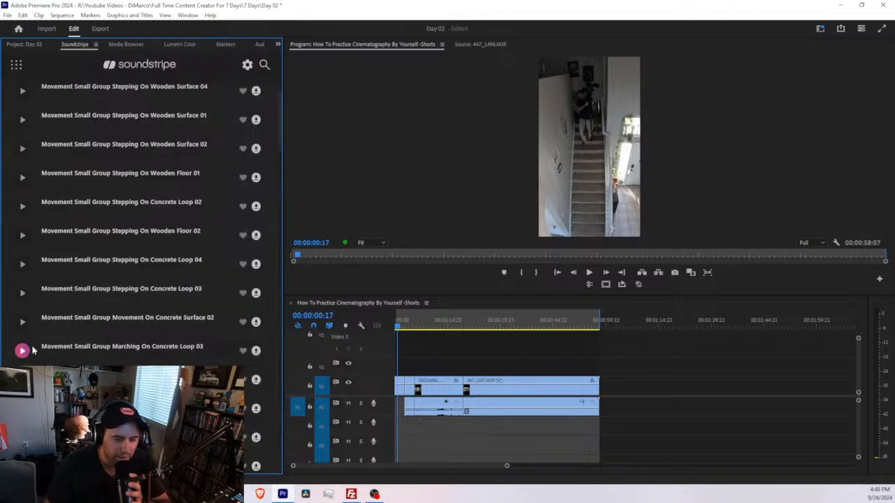
{"action": "left_click", "coordinate": [31, 44]}
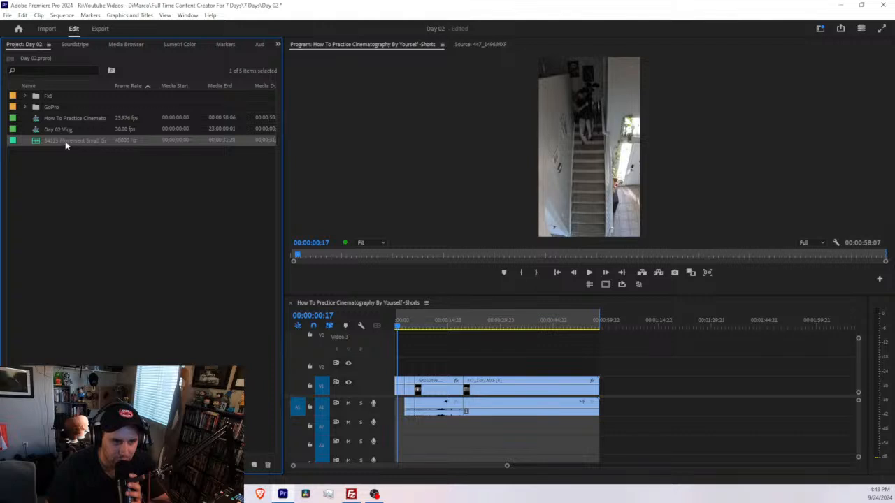
Place the marching effect on a lower audio track at the sequence start, reduce its volume to about -23.8 dB, and play the opening.
{"action": "left_click_drag", "start_coordinate": [66, 144], "coordinate": [421, 435]}
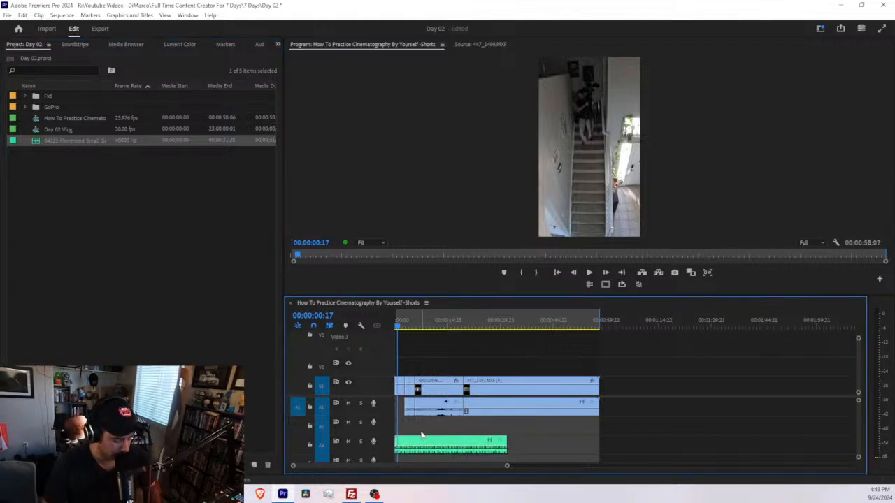
{"action": "scroll", "coordinate": [441, 454], "scroll_direction": "up", "scroll_amount": 4}
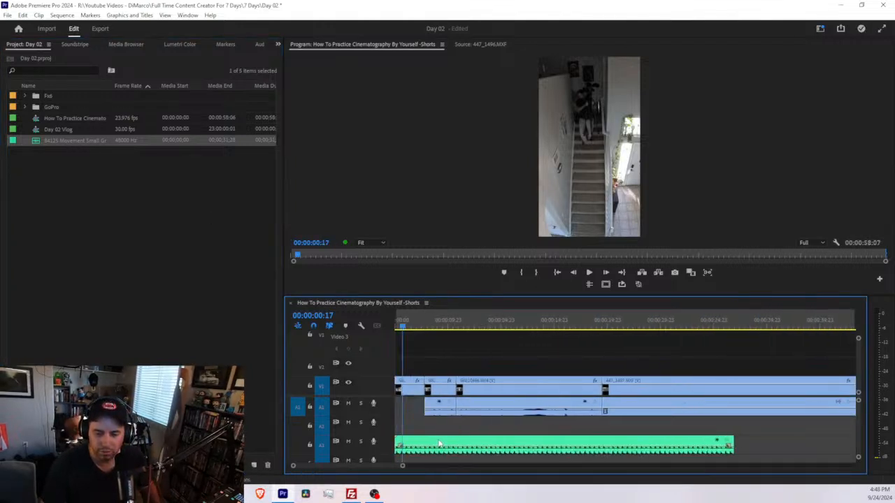
{"action": "left_click_drag", "start_coordinate": [422, 453], "coordinate": [422, 460]}
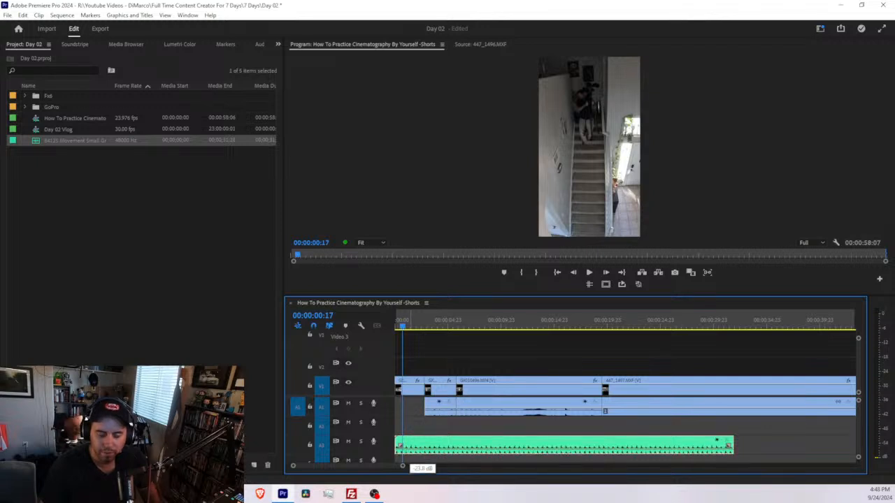
{"action": "left_click_drag", "start_coordinate": [407, 321], "coordinate": [383, 328]}
{"action": "key", "text": "space"}
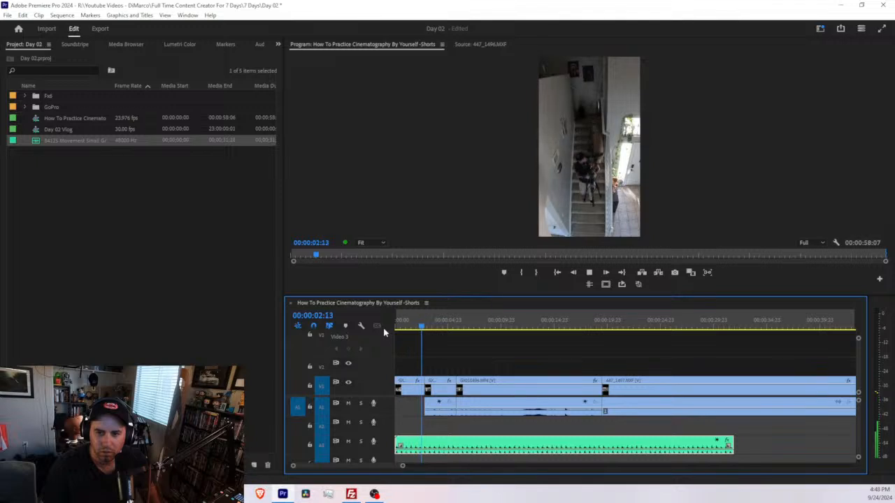
{"action": "key", "text": "space"}
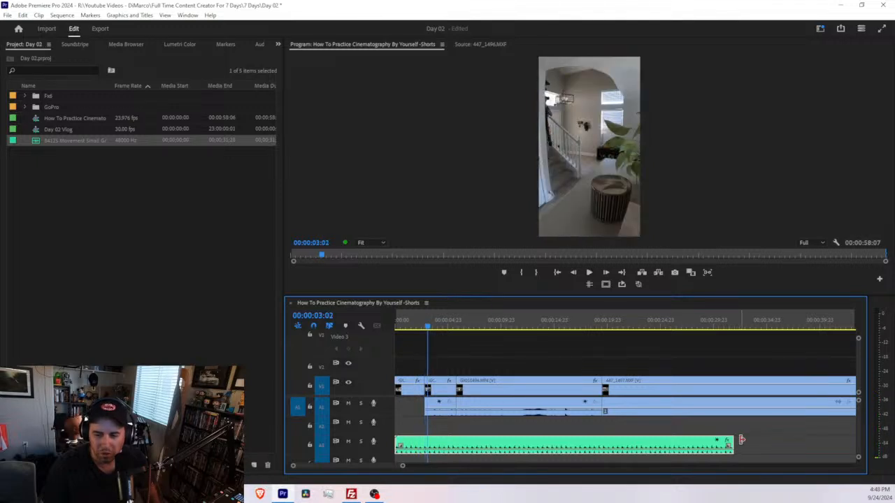
Trim the marching effect to the end of the opening shot and move it to the first audio track, removing the second shot's audio.
{"action": "left_click_drag", "start_coordinate": [741, 439], "coordinate": [424, 435]}
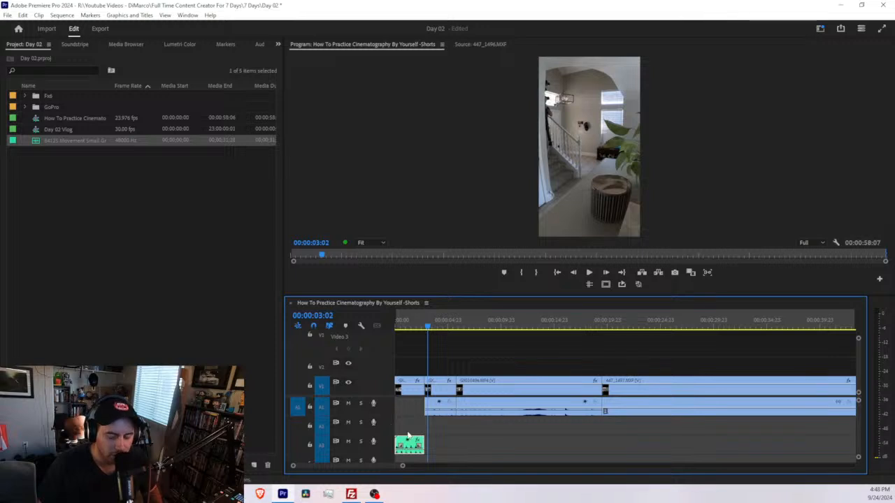
{"action": "left_click_drag", "start_coordinate": [416, 439], "coordinate": [417, 403]}
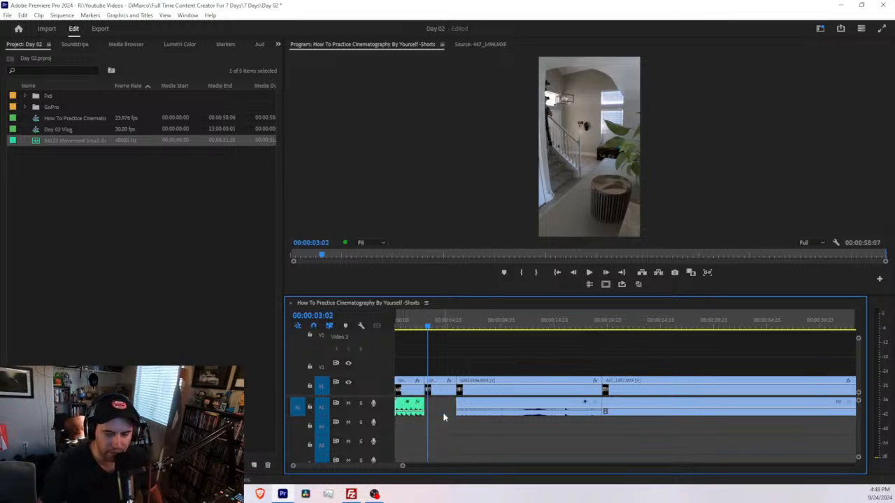
{"action": "key", "text": "minus"}
{"action": "left_click_drag", "start_coordinate": [486, 417], "coordinate": [577, 416]}
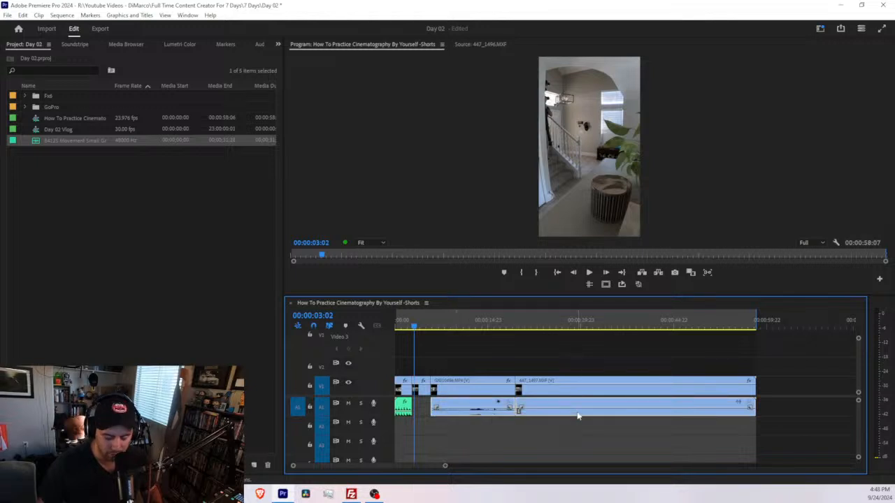
{"action": "left_click_drag", "start_coordinate": [439, 323], "coordinate": [362, 318]}
{"action": "key", "text": "space"}
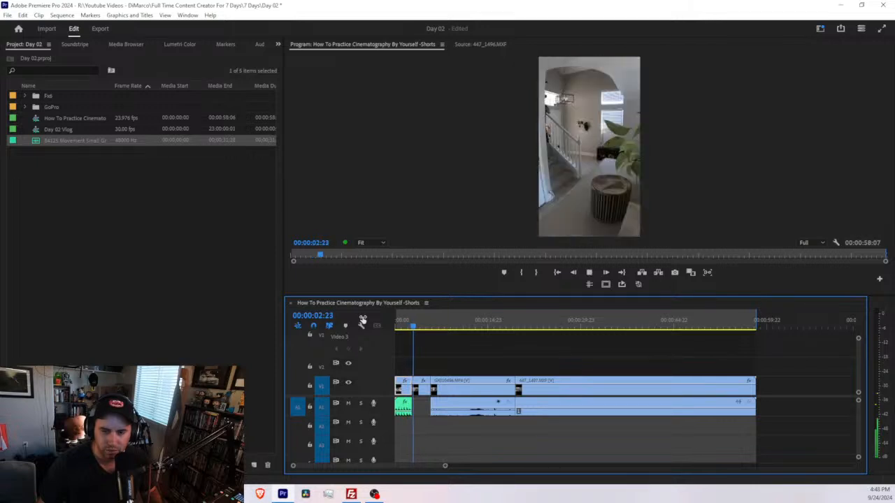
{"action": "key", "text": "space"}
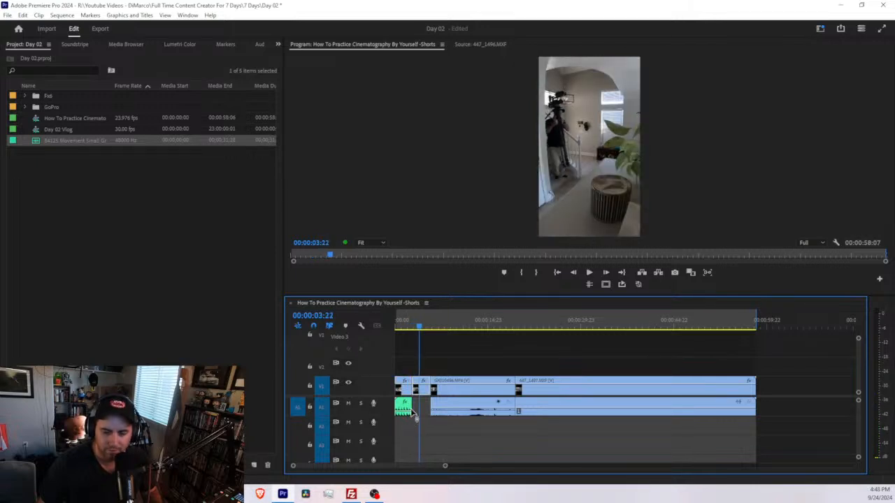
Extend the marching effect through the end of the second shot and play back the transition into the third shot.
{"action": "left_click_drag", "start_coordinate": [413, 412], "coordinate": [430, 410]}
{"action": "left_click_drag", "start_coordinate": [419, 320], "coordinate": [410, 324]}
{"action": "key", "text": "space"}
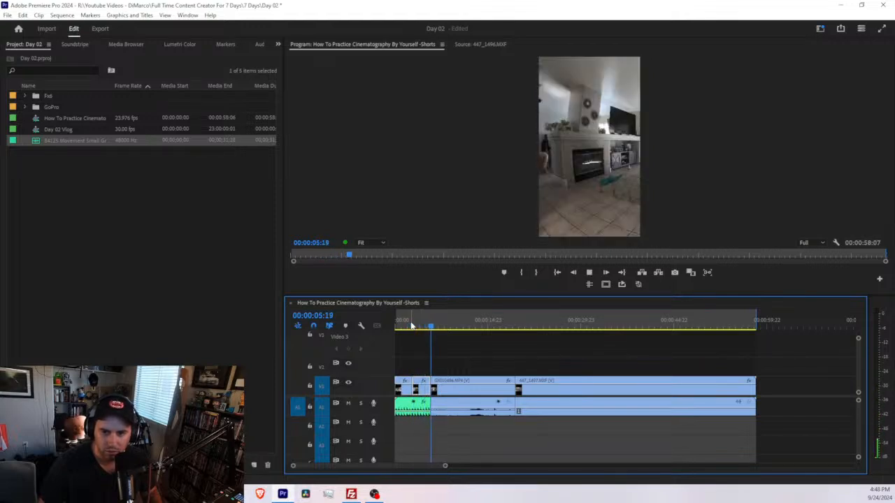
{"action": "left_click", "coordinate": [465, 395]}
{"action": "key", "text": "space"}
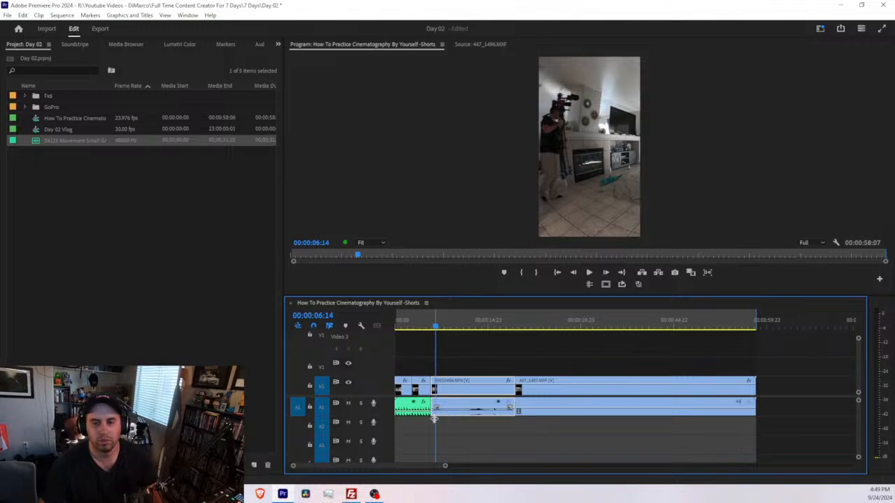
{"action": "key", "text": "space"}
{"action": "left_click", "coordinate": [490, 325]}
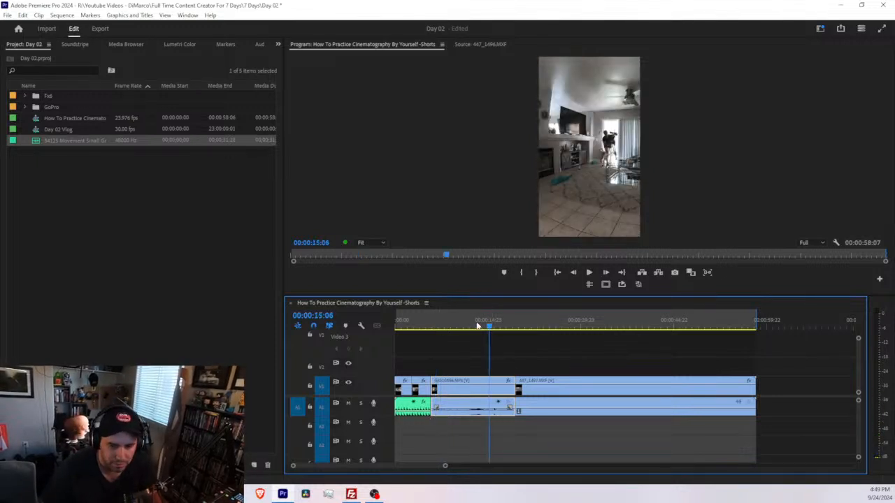
Delete the marching effect from the timeline and return the playhead to the sequence start.
{"action": "left_click", "coordinate": [414, 416]}
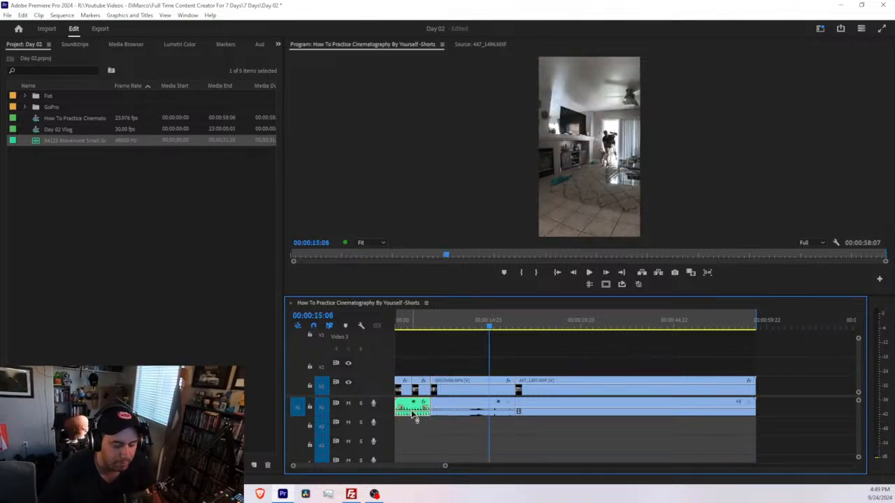
{"action": "key", "text": "Delete"}
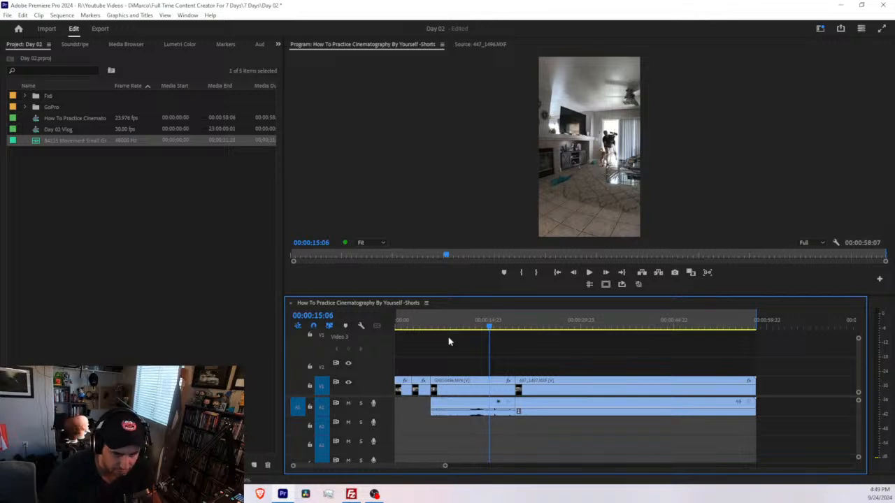
{"action": "left_click_drag", "start_coordinate": [441, 327], "coordinate": [401, 336]}
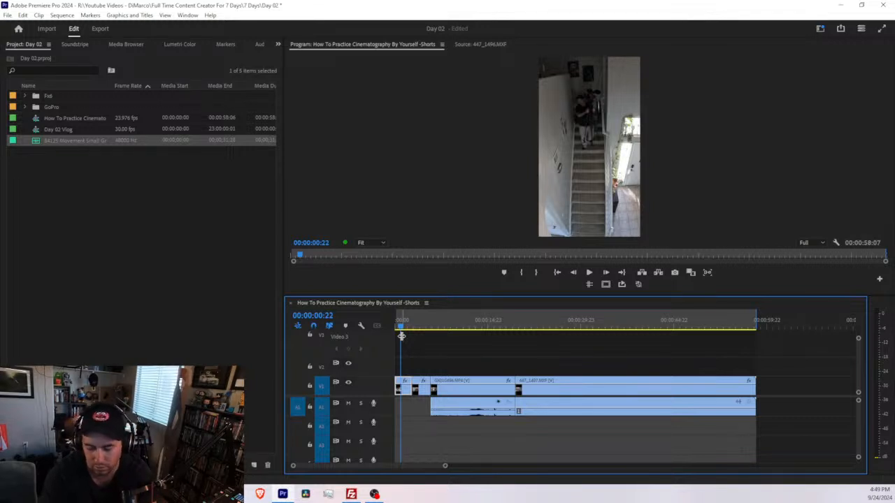
{"action": "left_click_drag", "start_coordinate": [402, 328], "coordinate": [389, 331]}
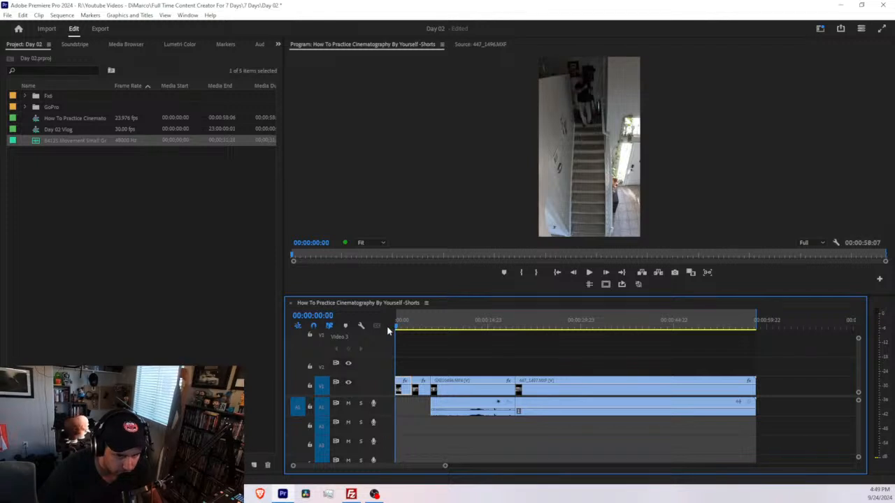
Patch the source audio to the second audio track and leave only that audio track targeted.
{"action": "left_click", "coordinate": [301, 430]}
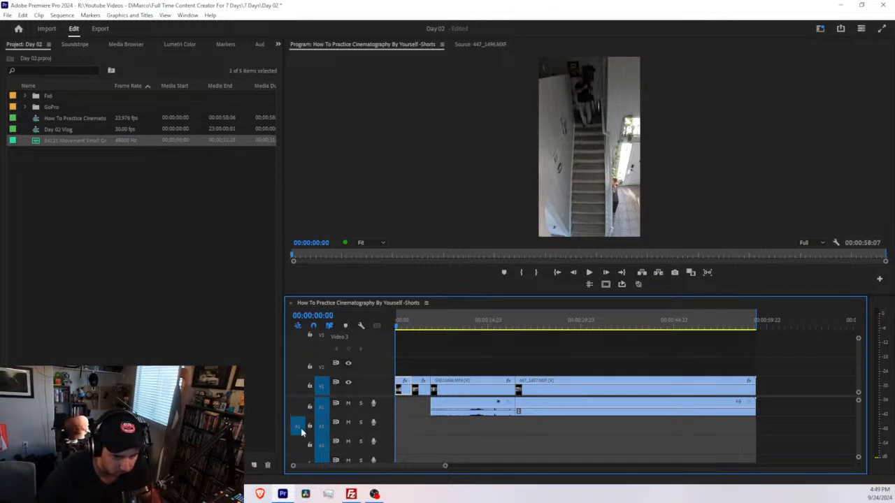
{"action": "left_click", "coordinate": [321, 408]}
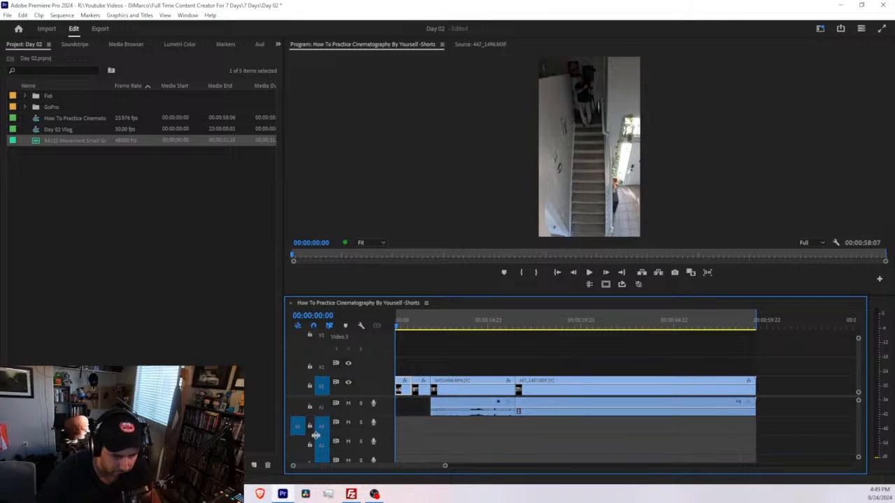
{"action": "left_click", "coordinate": [322, 443]}
{"action": "left_click", "coordinate": [322, 460]}
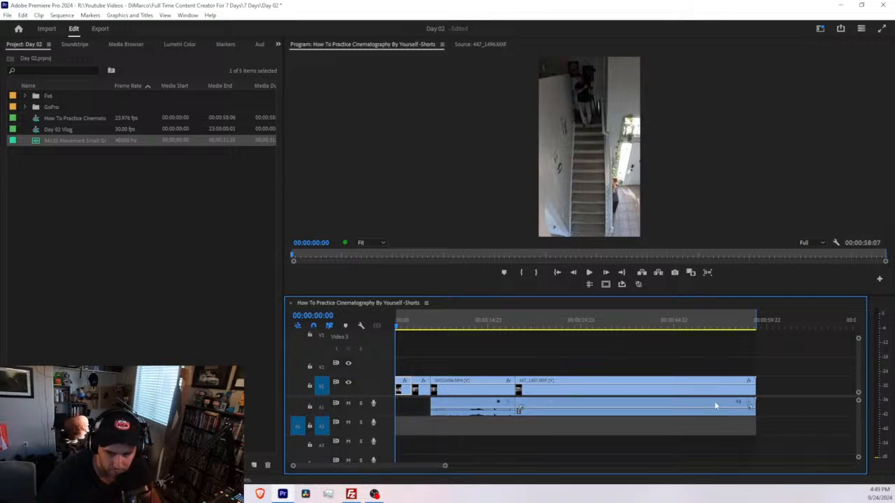
{"action": "right_click", "coordinate": [379, 441]}
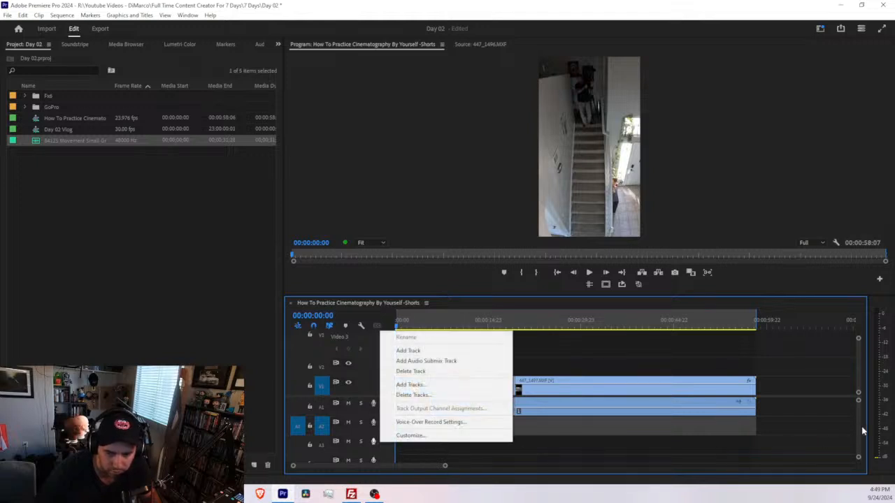
{"action": "left_click_drag", "start_coordinate": [860, 428], "coordinate": [862, 409]}
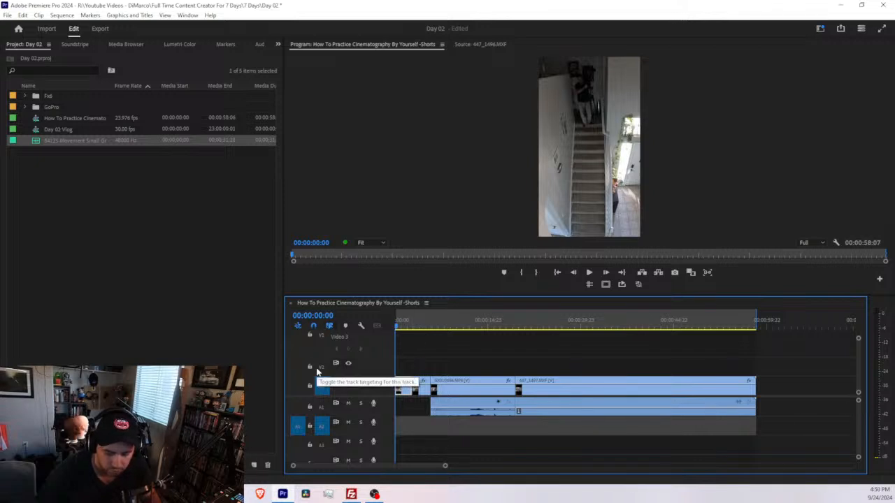
Select every clip in the Shorts sequence and shift them together about 6 seconds later on the timeline.
{"action": "left_click", "coordinate": [376, 423]}
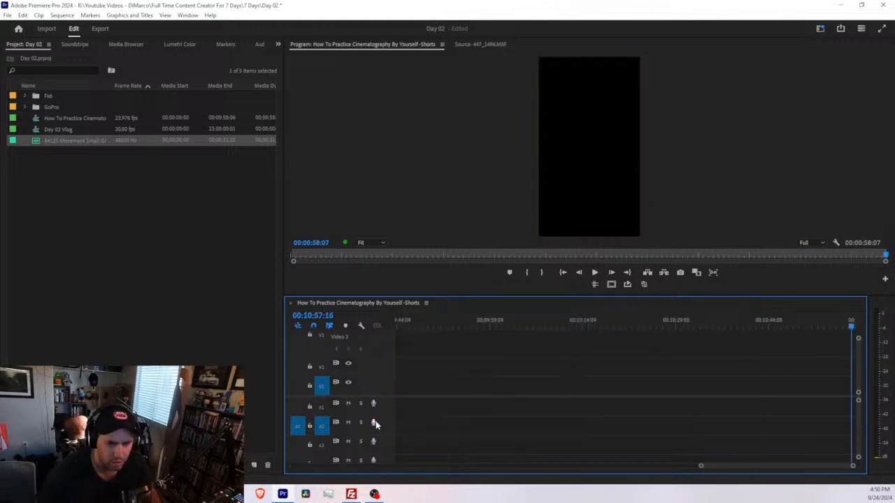
{"action": "left_click_drag", "start_coordinate": [818, 466], "coordinate": [258, 485]}
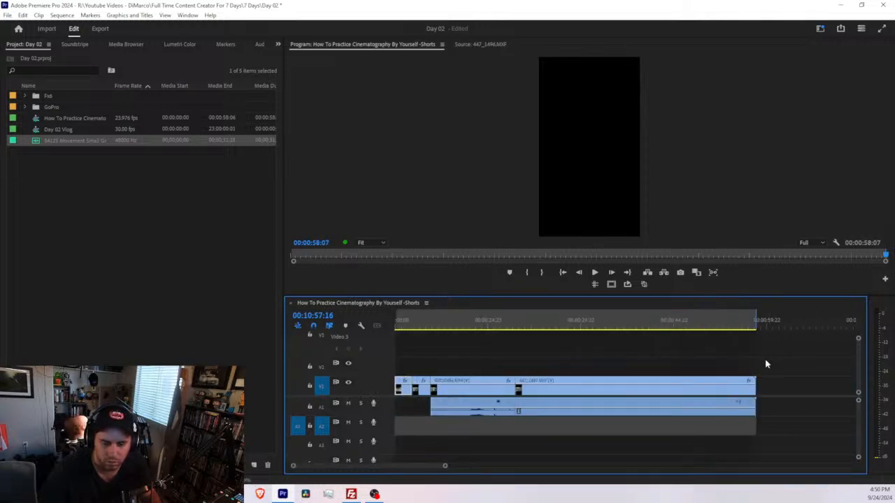
{"action": "left_click_drag", "start_coordinate": [766, 364], "coordinate": [394, 416]}
{"action": "left_click_drag", "start_coordinate": [446, 398], "coordinate": [488, 376]}
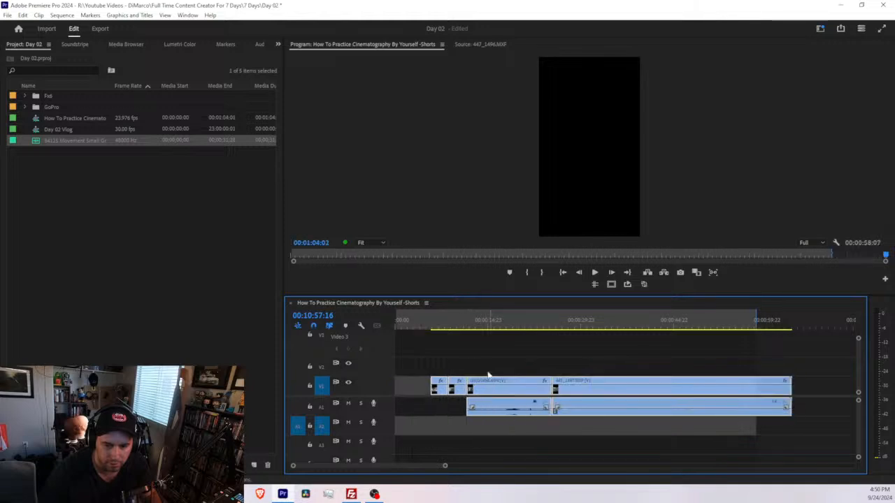
Mark the sequence's in point at the start of the first clip and its out point at the end of the last clip.
{"action": "mouse_move", "coordinate": [434, 323]}
{"action": "left_mouse_down"}
{"action": "mouse_move", "coordinate": [422, 324]}
{"action": "mouse_move", "coordinate": [432, 323]}
{"action": "left_mouse_up"}
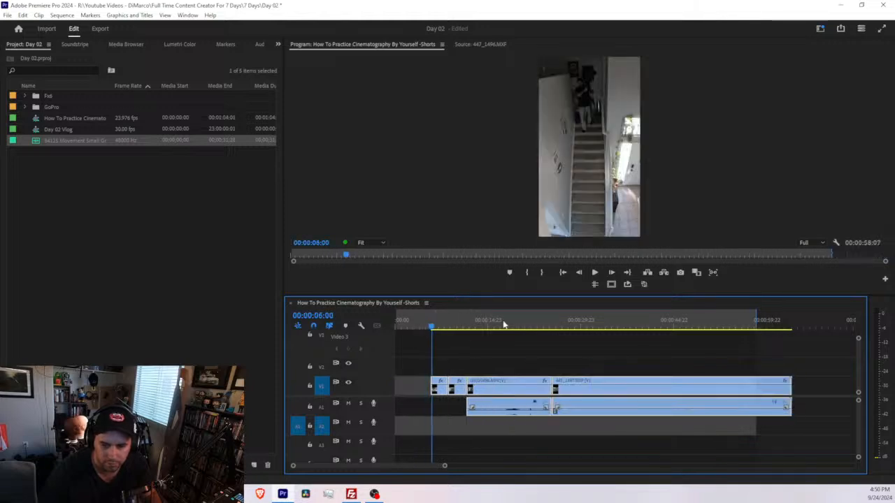
{"action": "left_click_drag", "start_coordinate": [755, 319], "coordinate": [792, 320]}
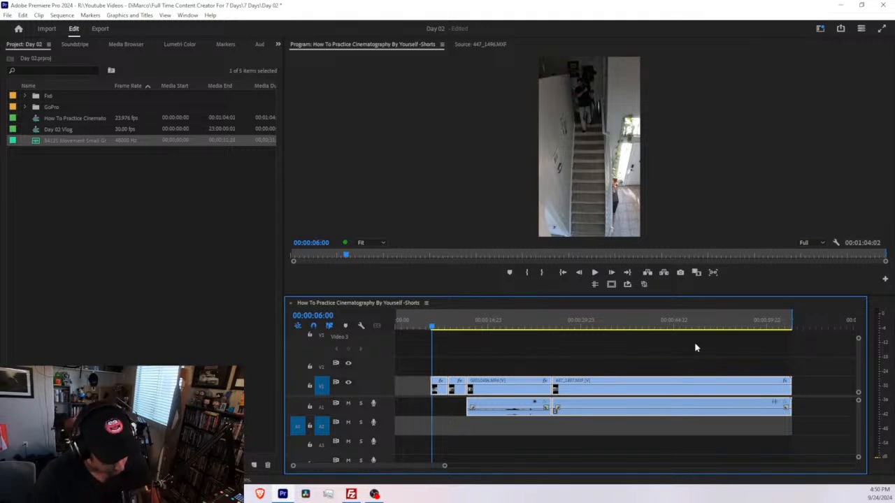
{"action": "left_click_drag", "start_coordinate": [431, 325], "coordinate": [426, 325]}
{"action": "key", "text": "i"}
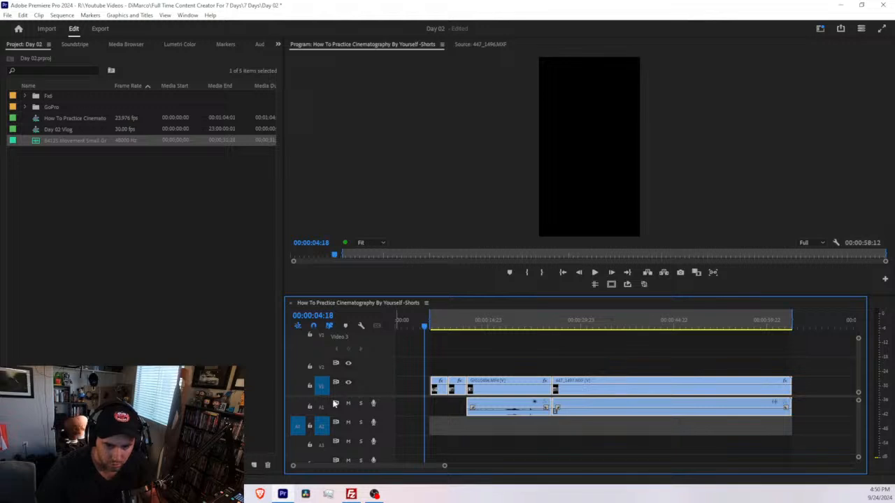
Record a voice-over take on audio track A2 across the clips and play it back from the first clip.
{"action": "left_click", "coordinate": [374, 422]}
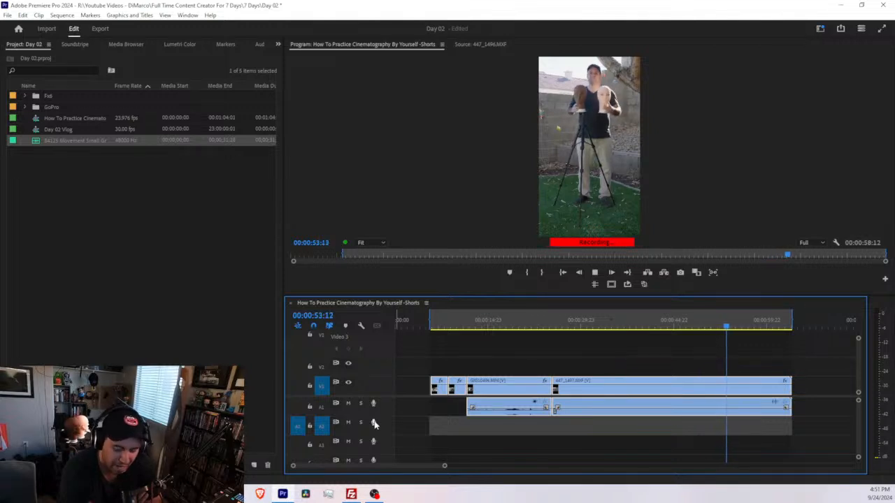
{"action": "left_click", "coordinate": [374, 422]}
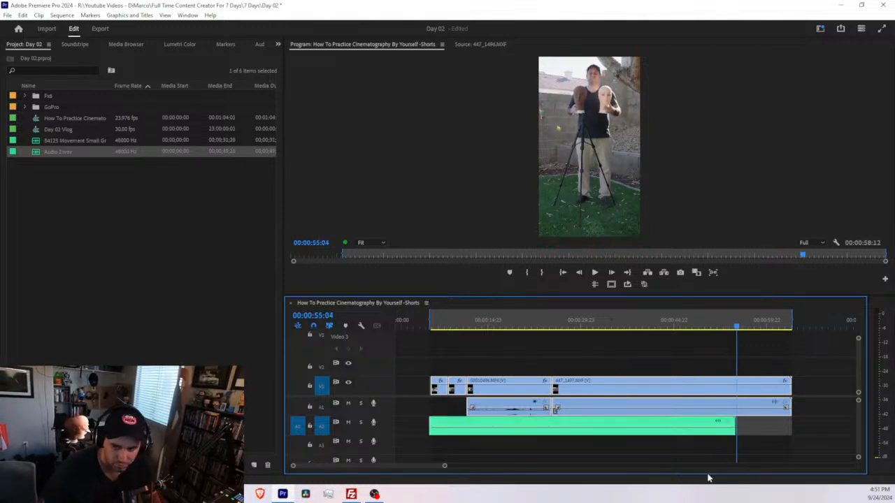
{"action": "left_click", "coordinate": [660, 425]}
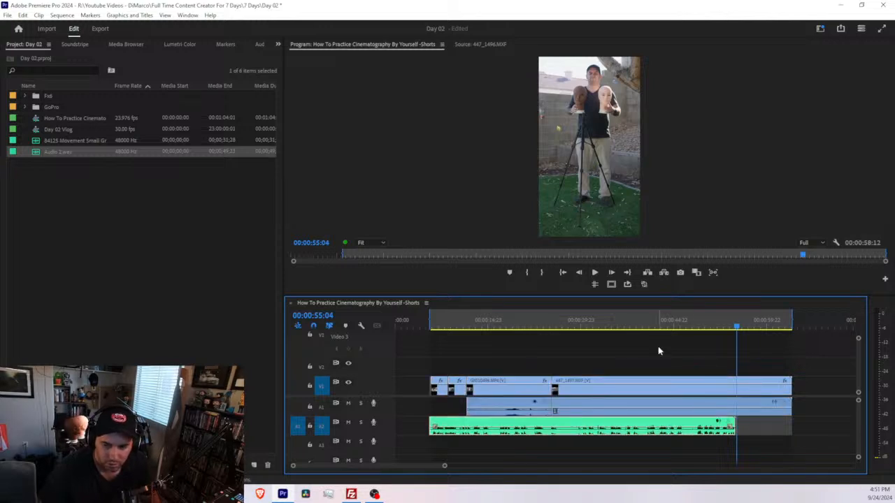
{"action": "left_click_drag", "start_coordinate": [628, 328], "coordinate": [429, 327]}
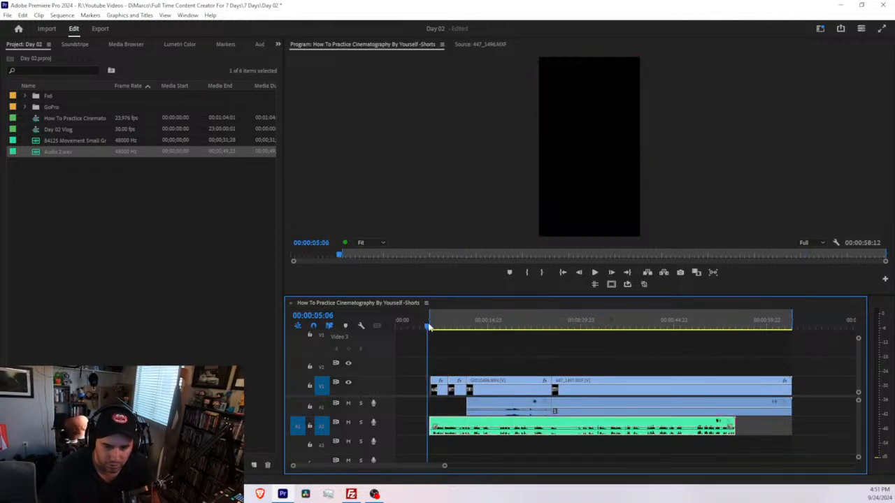
{"action": "scroll", "coordinate": [454, 391], "scroll_direction": "up", "scroll_amount": 3}
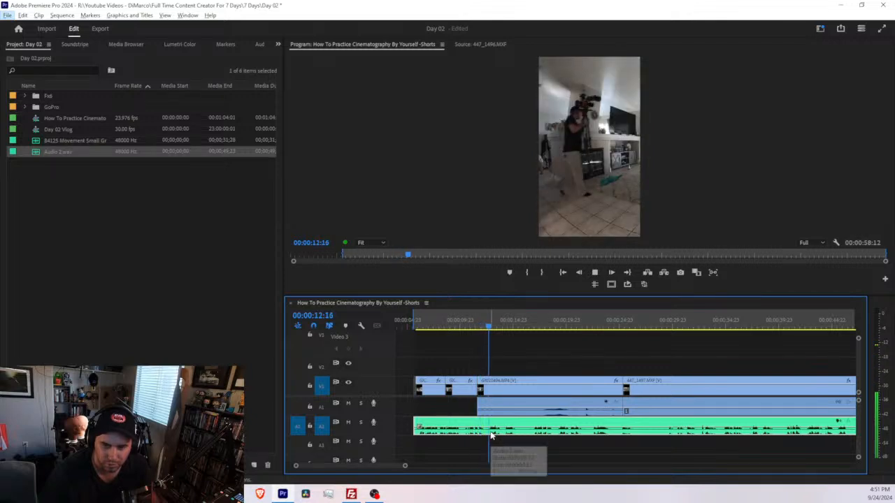
Split the A2 voice-over at about 16 seconds and move its second part to the start of the 447_1497.MXF clip.
{"action": "key", "text": "c"}
{"action": "left_click", "coordinate": [527, 431]}
{"action": "key", "text": "v"}
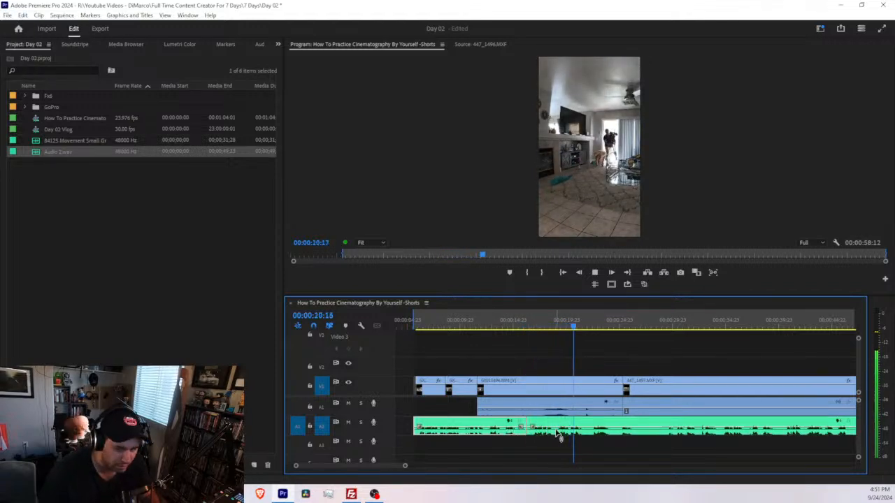
{"action": "key", "text": "space"}
{"action": "left_click", "coordinate": [565, 434]}
{"action": "key", "text": "Delete"}
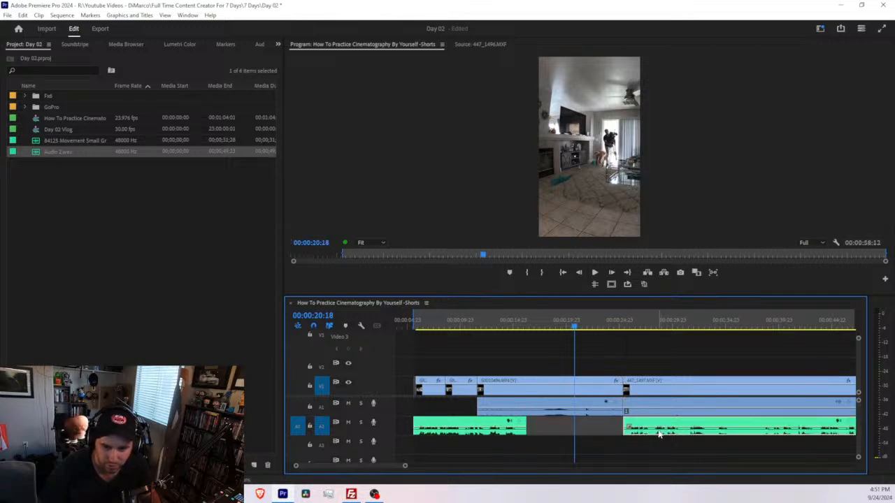
Play back the repositioned voice-over against the 447_1497.MXF clip to check its timing with the action.
{"action": "key", "text": "space"}
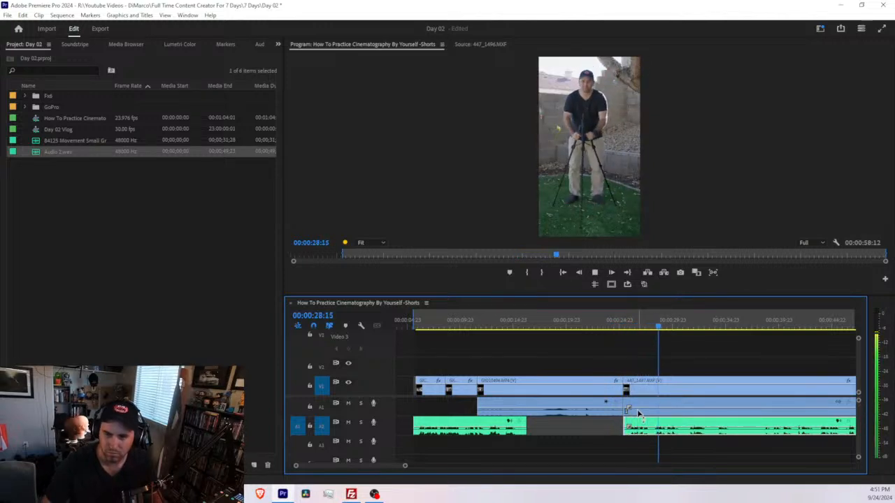
{"action": "scroll", "coordinate": [633, 448], "scroll_direction": "down", "scroll_amount": 1}
{"action": "scroll", "coordinate": [622, 447], "scroll_direction": "down", "scroll_amount": 1}
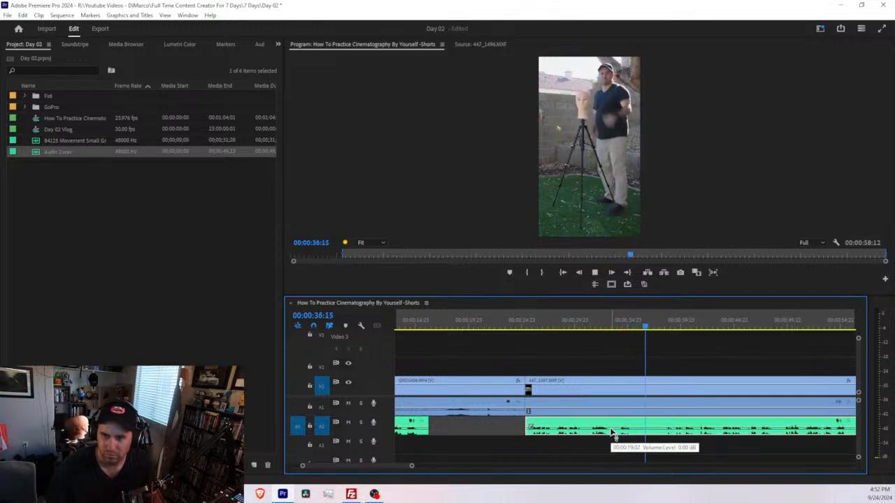
{"action": "key", "text": "space"}
{"action": "scroll", "coordinate": [632, 450], "scroll_direction": "up", "scroll_amount": 2, "text": "alt"}
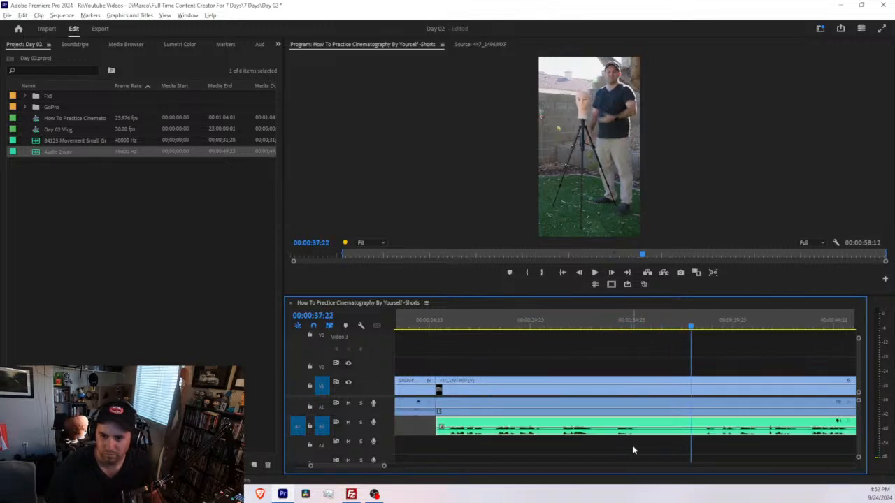
{"action": "key", "text": "space"}
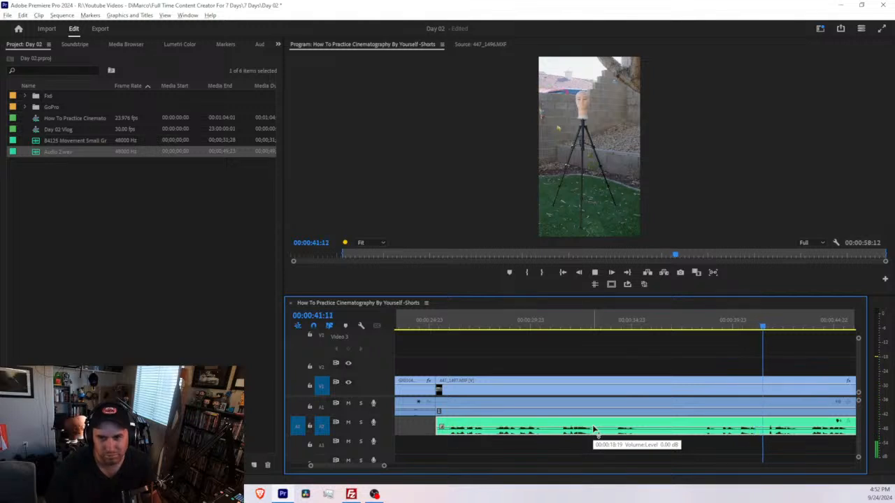
{"action": "scroll", "coordinate": [594, 428], "scroll_direction": "down", "scroll_amount": 5}
{"action": "scroll", "coordinate": [603, 425], "scroll_direction": "down", "scroll_amount": 2}
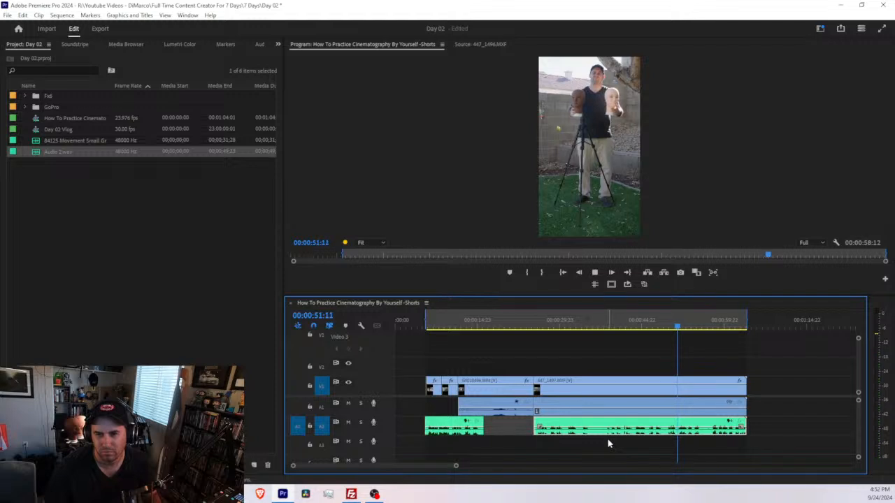
{"action": "key", "text": "space"}
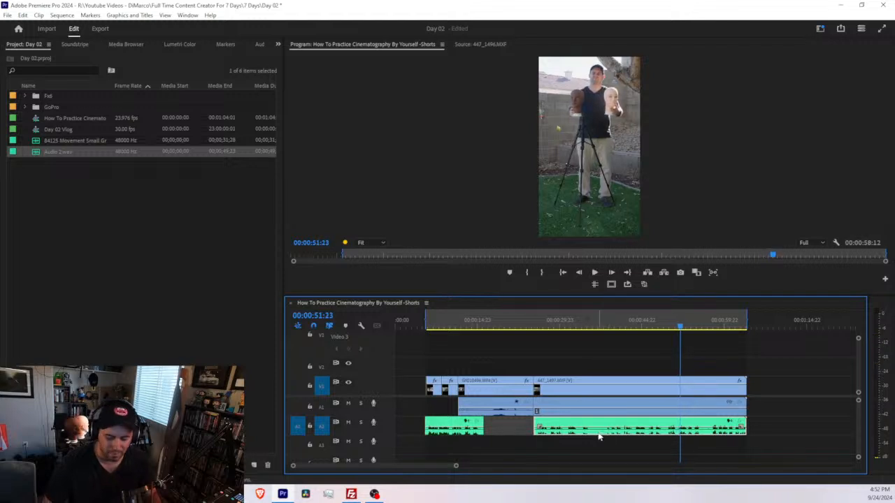
Delete both parts of the recorded voice-over from audio track A2.
{"action": "left_click", "coordinate": [597, 432]}
{"action": "key", "text": "Delete"}
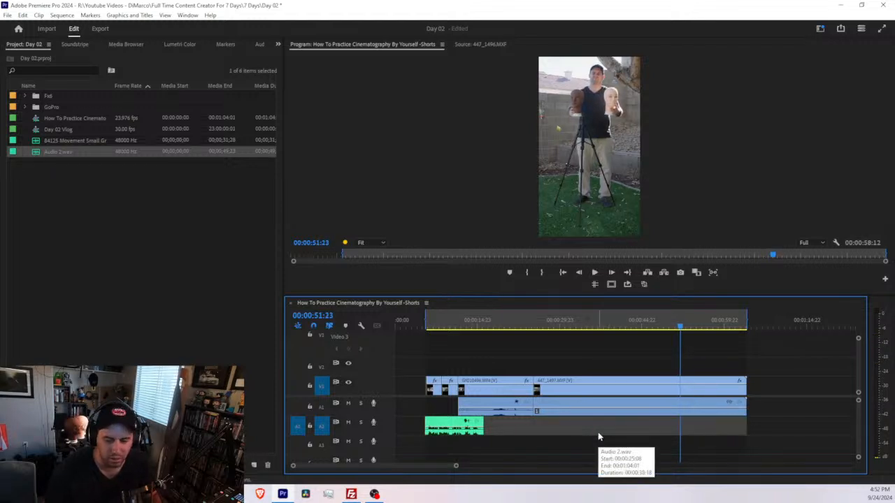
{"action": "left_click", "coordinate": [437, 434]}
{"action": "key", "text": "Delete"}
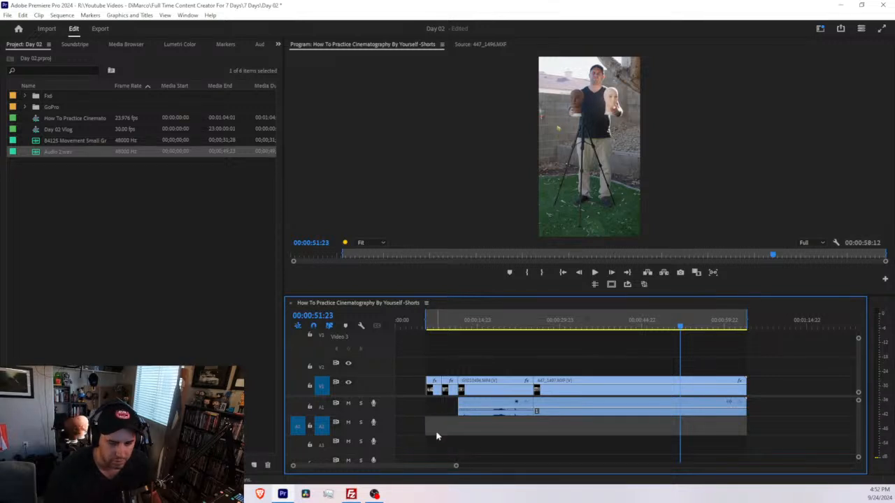
Play the edit from the first clip through the living-room shot to rehearse the voice-over timing.
{"action": "left_click", "coordinate": [422, 326]}
{"action": "left_click_drag", "start_coordinate": [431, 328], "coordinate": [430, 325]}
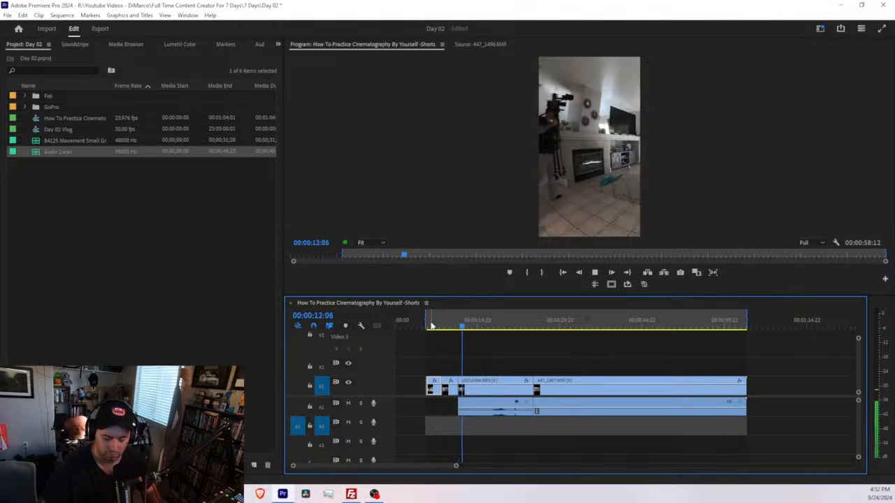
{"action": "key", "text": "space"}
{"action": "key", "text": "Home"}
{"action": "key", "text": "space"}
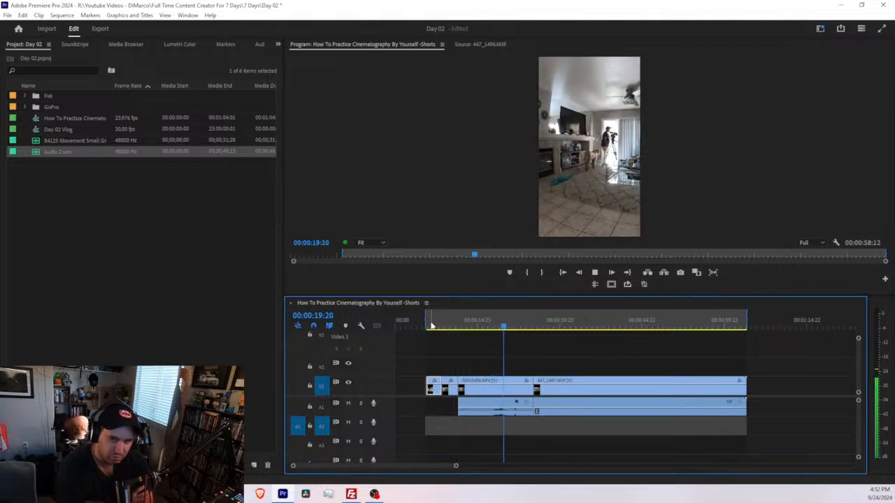
{"action": "key", "text": "space"}
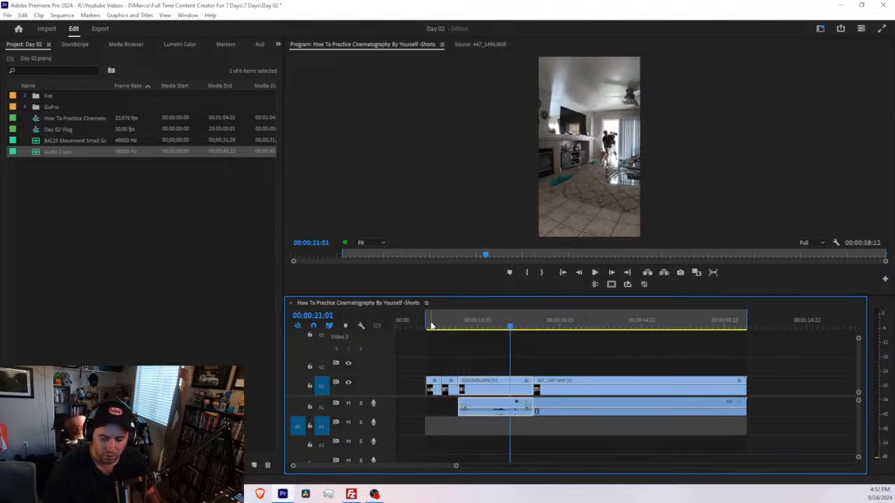
Reset the in point to the first clip's opening frame at 00:00:05:19 and play the sequence from there.
{"action": "key", "text": "Up"}
{"action": "key", "text": "Up"}
{"action": "key", "text": "Up"}
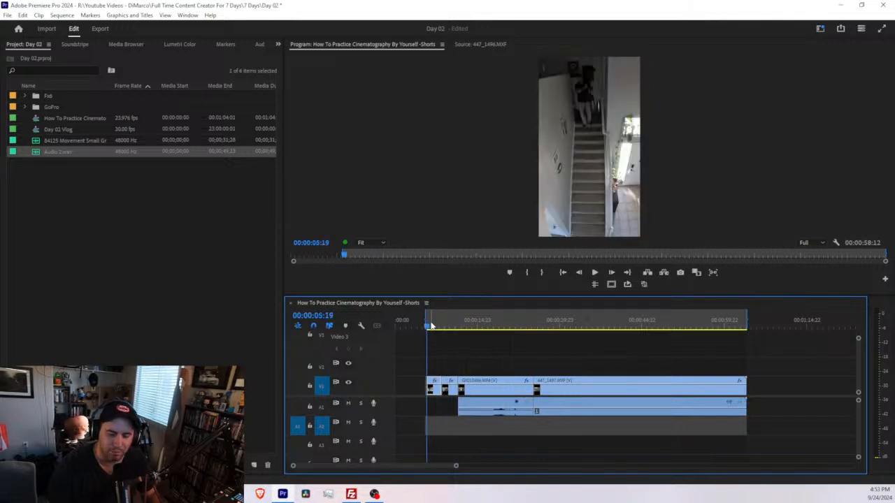
{"action": "scroll", "coordinate": [441, 368], "scroll_direction": "up", "scroll_amount": 5}
{"action": "scroll", "coordinate": [441, 368], "scroll_direction": "up", "scroll_amount": 3}
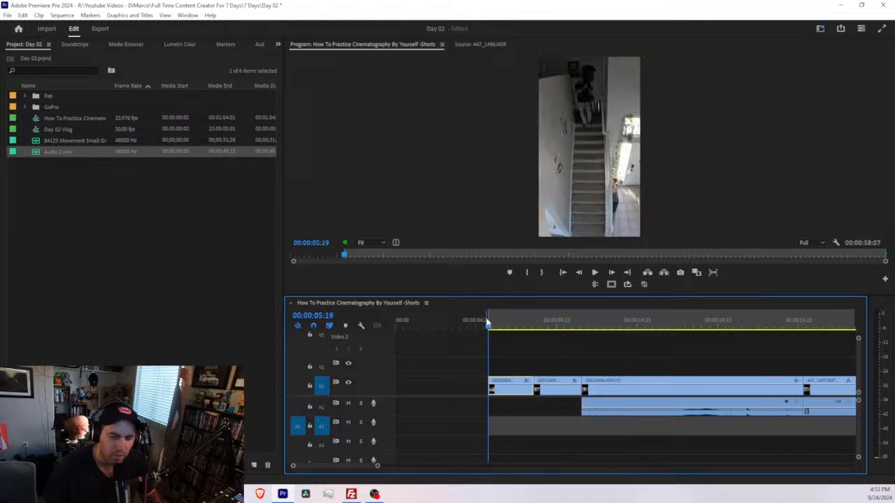
{"action": "key", "text": "space"}
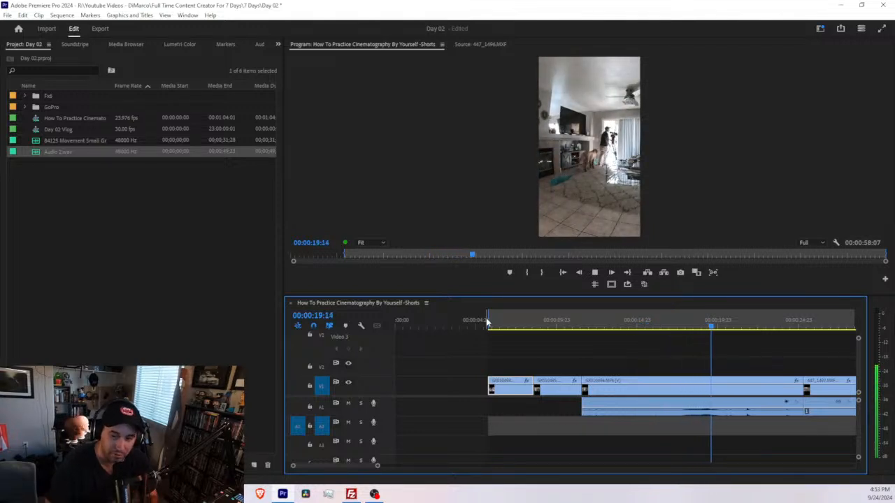
Record a short voice-over take on track A2 over the first staircase clip and remove that take from the timeline.
{"action": "left_click_drag", "start_coordinate": [511, 320], "coordinate": [478, 325]}
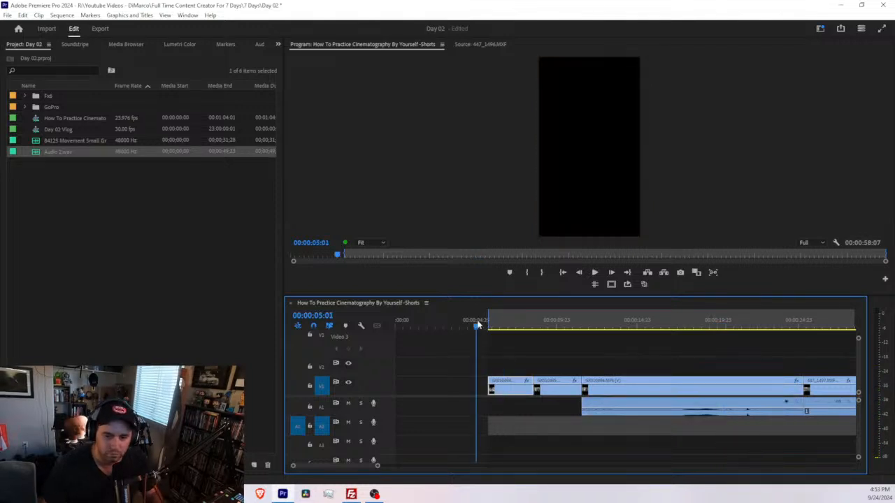
{"action": "left_click", "coordinate": [372, 423]}
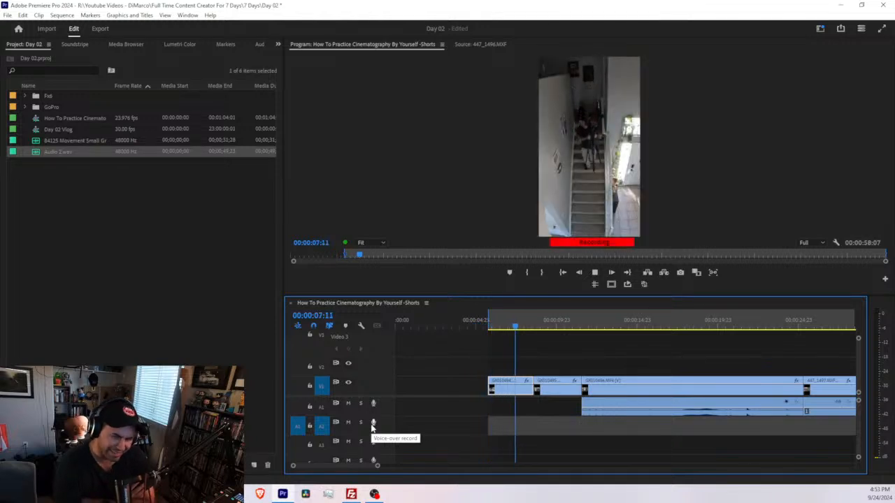
{"action": "key", "text": "space"}
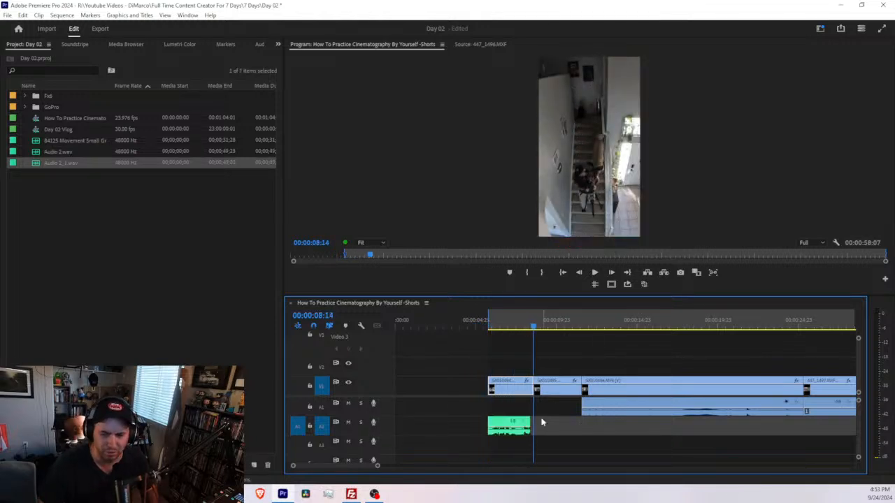
{"action": "scroll", "coordinate": [517, 437], "scroll_direction": "up", "scroll_amount": 3}
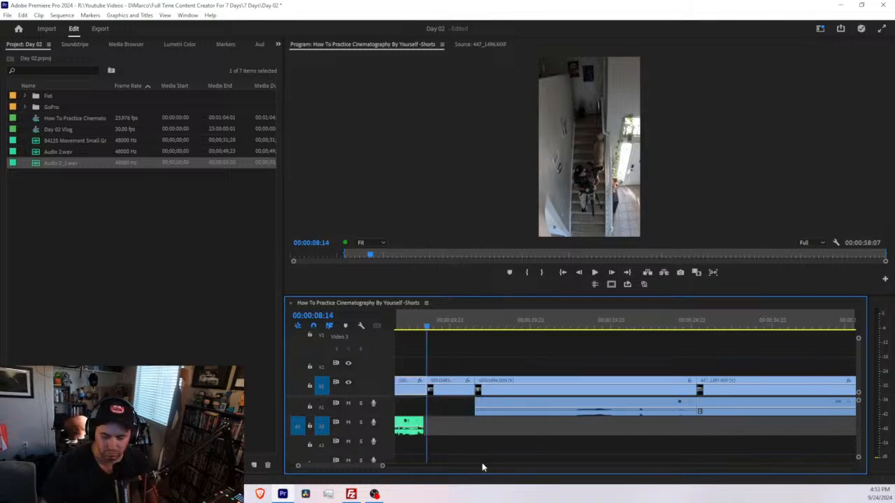
{"action": "scroll", "coordinate": [507, 448], "scroll_direction": "down", "scroll_amount": 4}
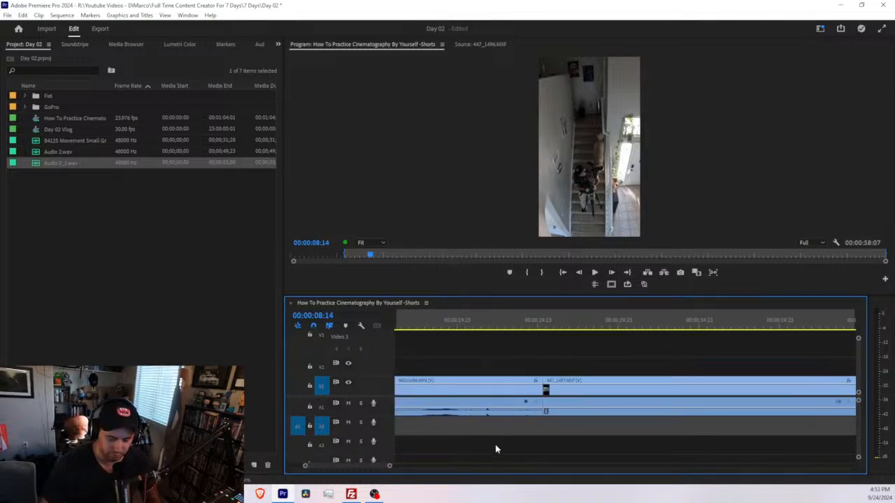
{"action": "scroll", "coordinate": [497, 449], "scroll_direction": "down", "scroll_amount": 4}
{"action": "scroll", "coordinate": [398, 452], "scroll_direction": "up", "scroll_amount": 2}
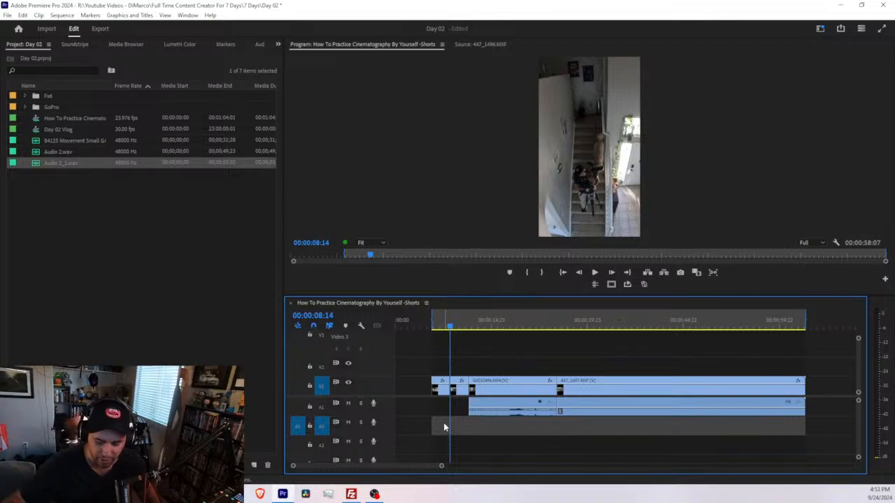
Record a new voice-over take on track A2 from the first clip until about 21 seconds, during the living-room shot.
{"action": "left_click_drag", "start_coordinate": [454, 330], "coordinate": [415, 328]}
{"action": "key", "text": "space"}
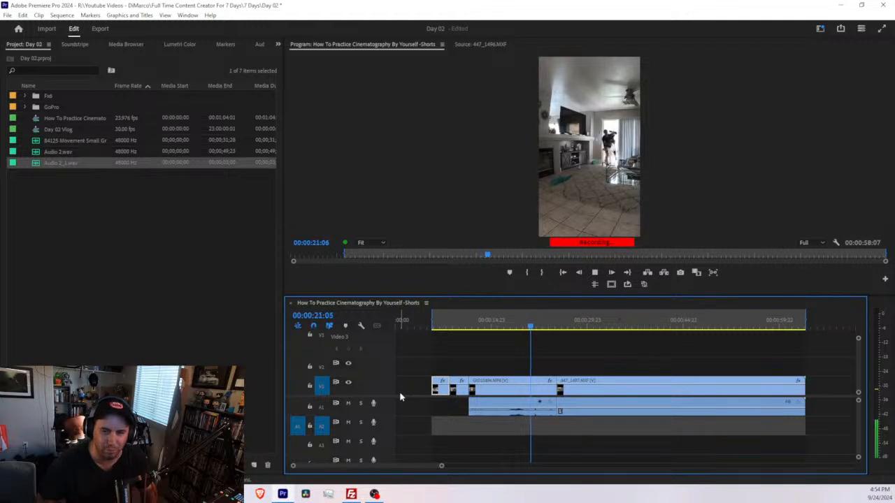
{"action": "key", "text": "space"}
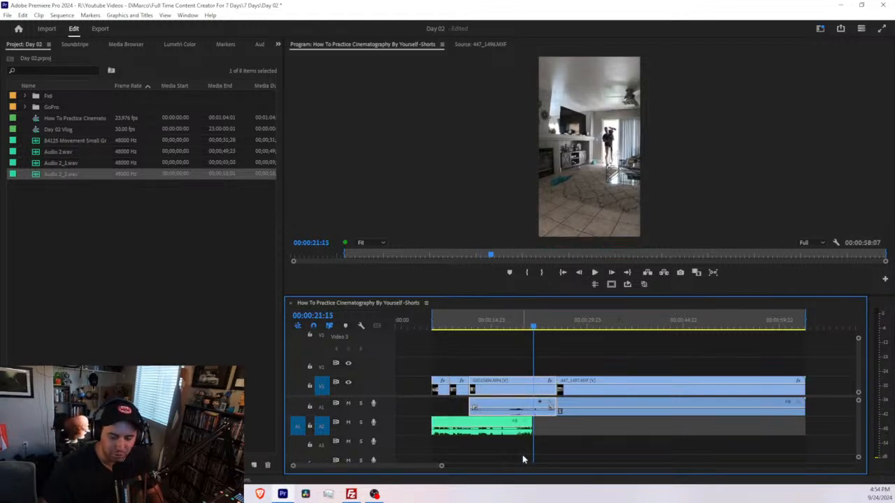
Remove the voice-over take from track A2 and extend the sequence's out point to about seven minutes, well past the last clip.
{"action": "left_click_drag", "start_coordinate": [522, 456], "coordinate": [503, 436]}
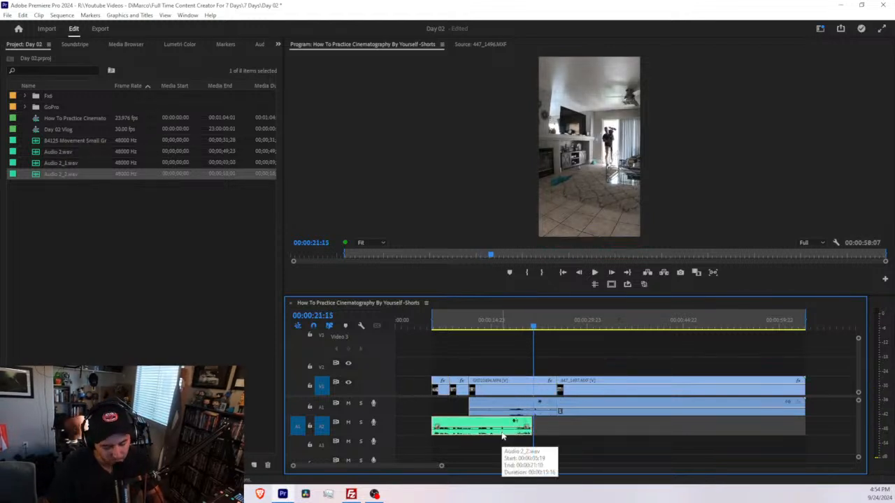
{"action": "key", "text": "Delete"}
{"action": "key", "text": "minus"}
{"action": "key", "text": "minus"}
{"action": "key", "text": "minus"}
{"action": "key", "text": "minus"}
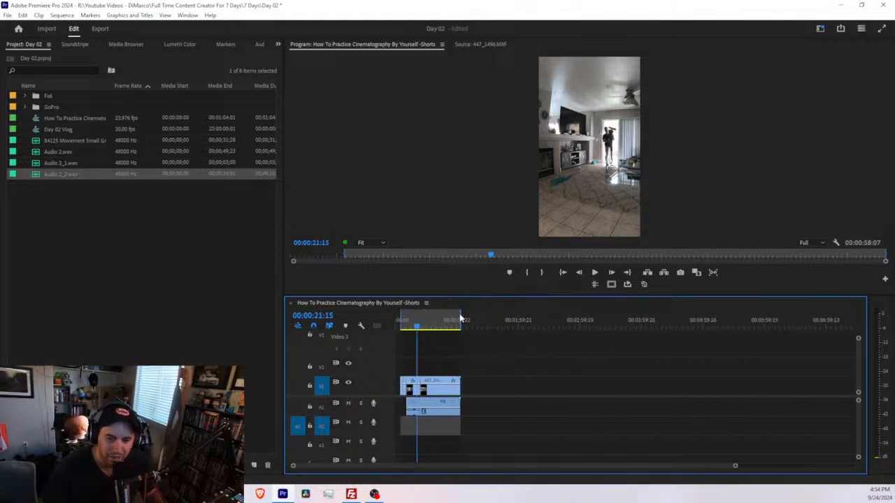
{"action": "left_click_drag", "start_coordinate": [468, 314], "coordinate": [827, 334]}
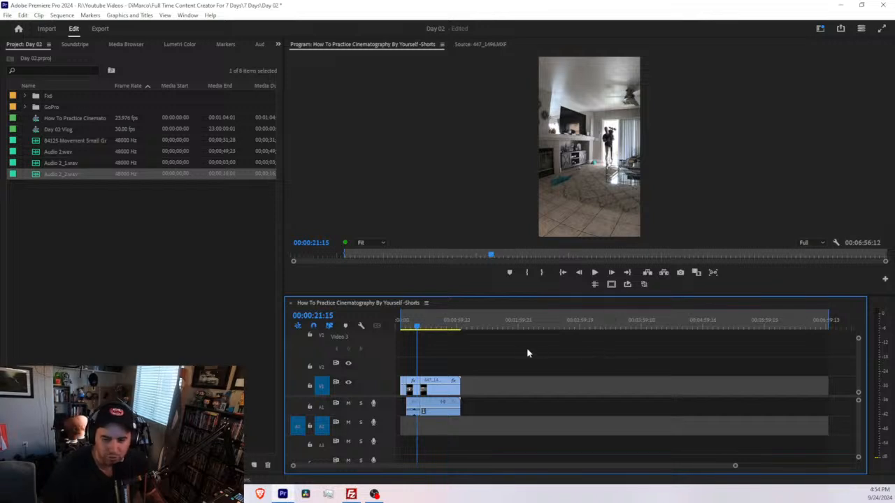
Record a voice-over take on track A2 from just before the first clip to about 46 seconds and remove it from the timeline.
{"action": "left_click_drag", "start_coordinate": [409, 323], "coordinate": [400, 327]}
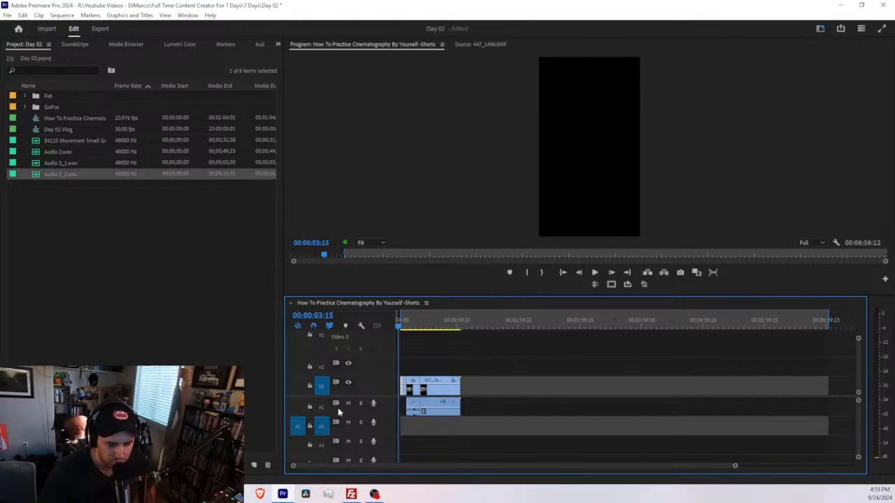
{"action": "key", "text": "space"}
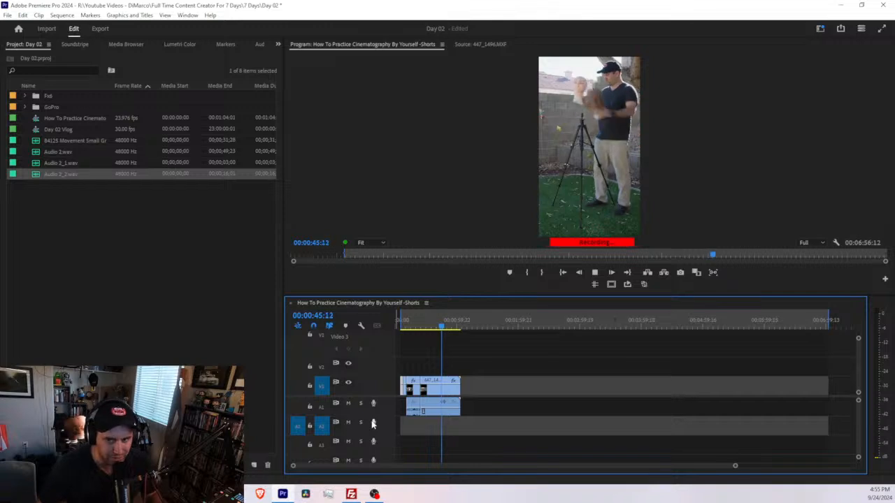
{"action": "key", "text": "space"}
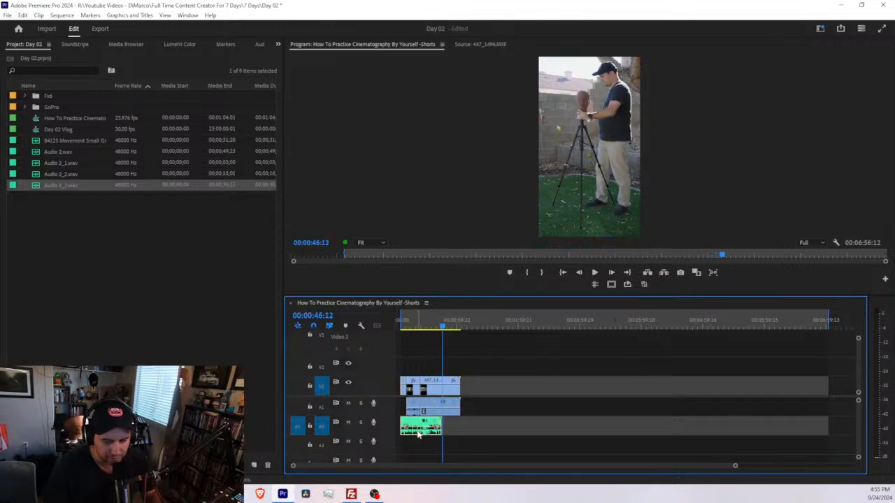
{"action": "key", "text": "Delete"}
Record another voice-over take on track A2 up to about 00:00:45:00, during the backyard shot, and delete it from the timeline.
{"action": "left_click_drag", "start_coordinate": [414, 324], "coordinate": [399, 323]}
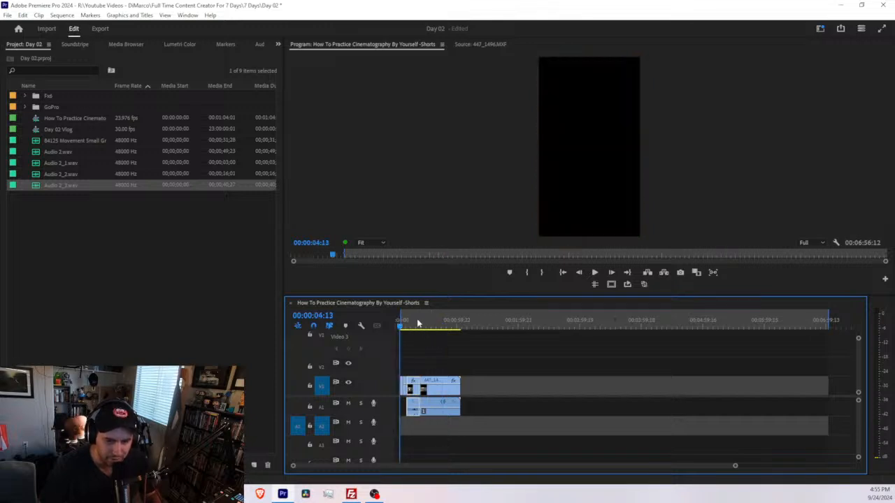
{"action": "left_click", "coordinate": [373, 423]}
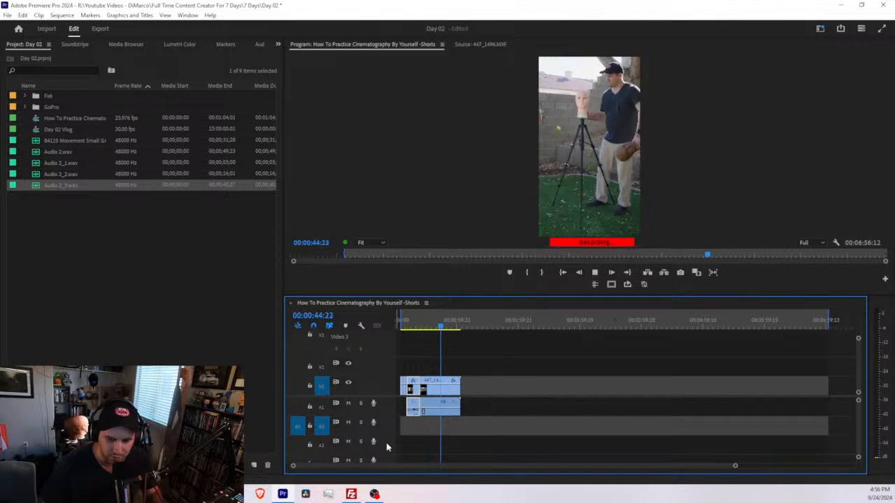
{"action": "key", "text": "space"}
{"action": "left_click_drag", "start_coordinate": [466, 457], "coordinate": [399, 435]}
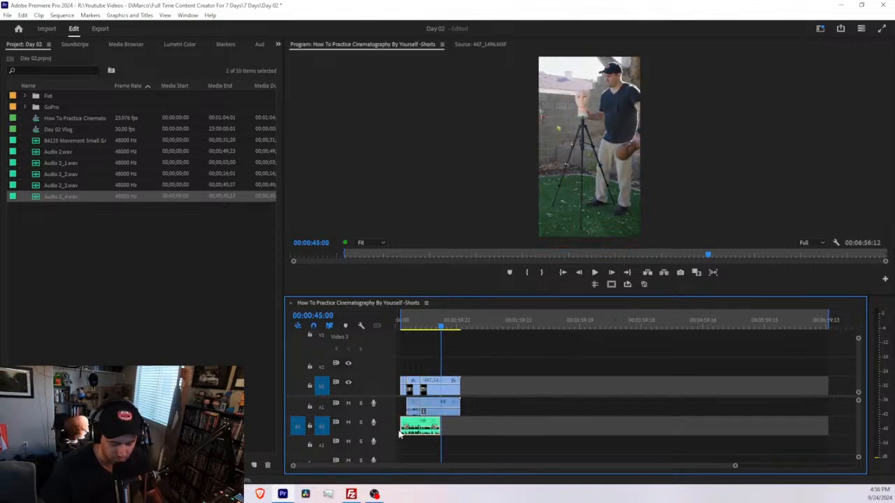
{"action": "key", "text": "Delete"}
Shift all clips back so the edit starts at 00:00:00:00, and clear the sequence's in and out points.
{"action": "key", "text": "="}
{"action": "key", "text": "="}
{"action": "key", "text": "="}
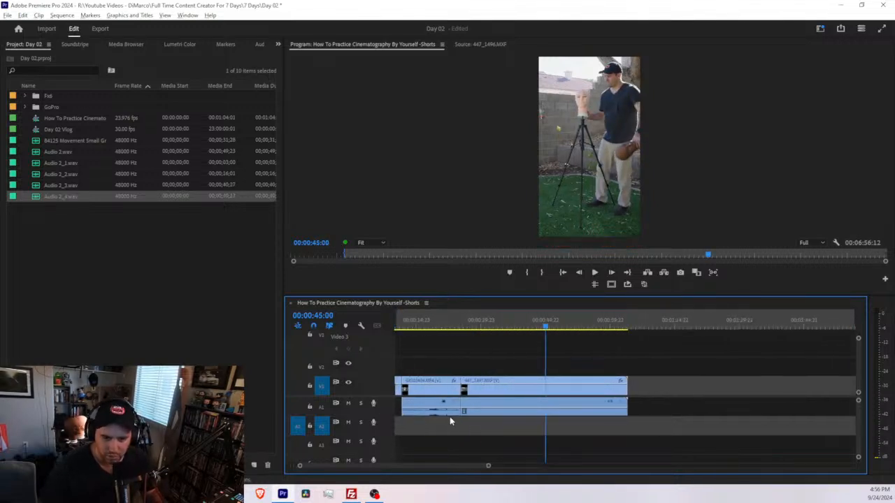
{"action": "scroll", "coordinate": [479, 398], "scroll_direction": "left", "scroll_amount": 2}
{"action": "mouse_move", "coordinate": [412, 359]}
{"action": "left_mouse_down"}
{"action": "mouse_move", "coordinate": [570, 418]}
{"action": "mouse_move", "coordinate": [552, 394]}
{"action": "mouse_move", "coordinate": [481, 399]}
{"action": "left_mouse_up"}
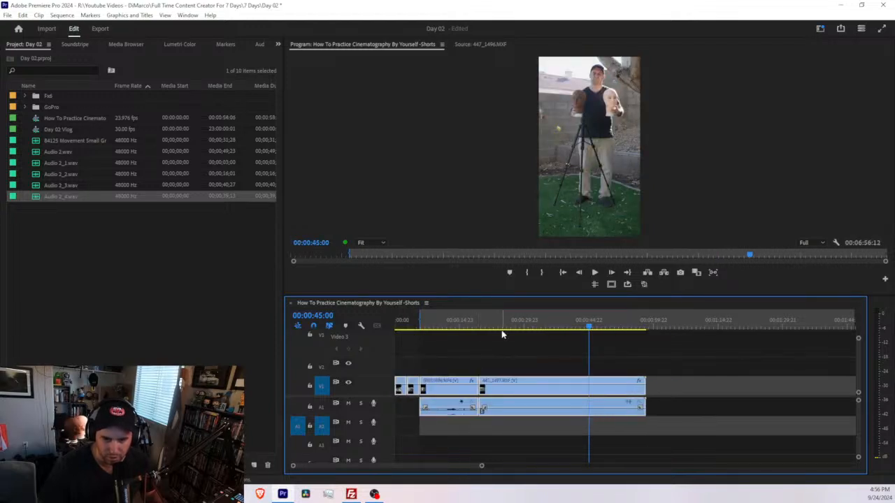
{"action": "right_click", "coordinate": [502, 333]}
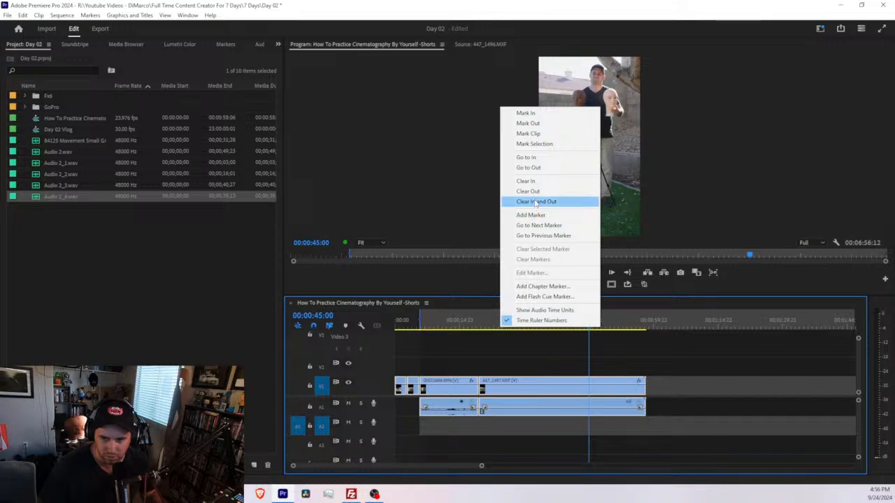
{"action": "left_click", "coordinate": [536, 202]}
Skim the sequence from its first frame to the end of the last clip and back to the opening shots.
{"action": "left_click_drag", "start_coordinate": [439, 327], "coordinate": [394, 327]}
{"action": "key", "text": "="}
{"action": "key", "text": "="}
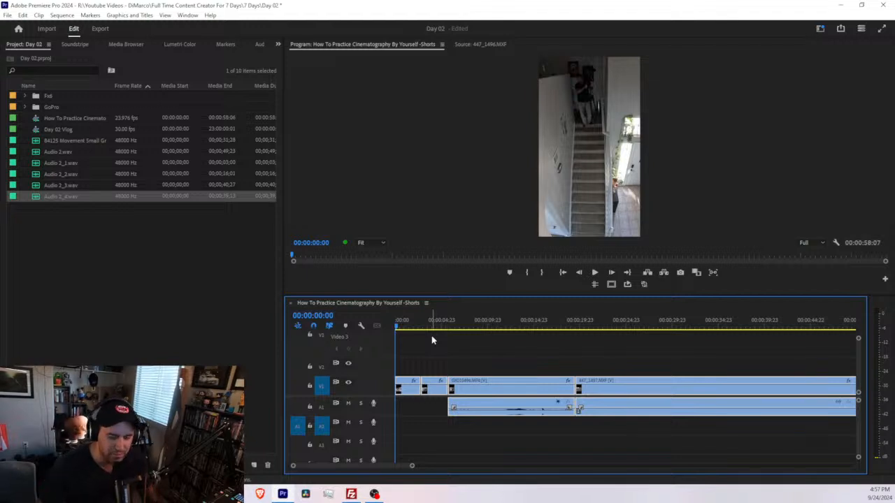
{"action": "scroll", "coordinate": [428, 330], "scroll_direction": "down", "scroll_amount": 7}
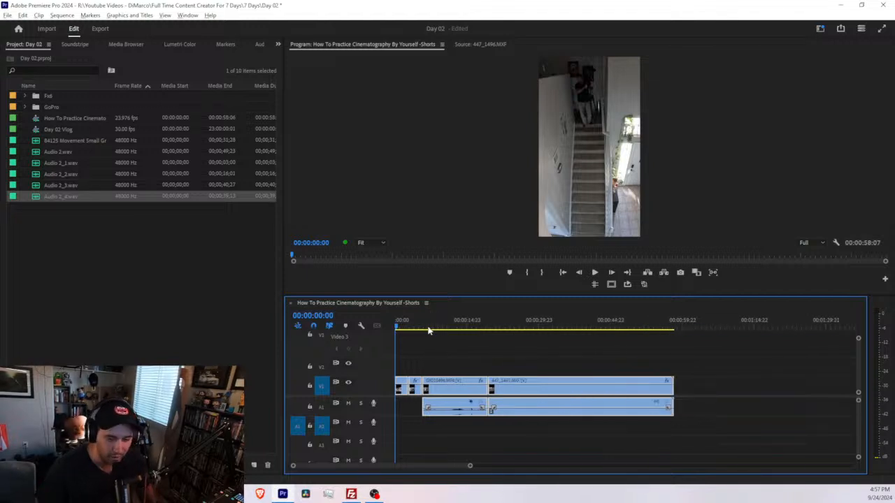
{"action": "left_click", "coordinate": [602, 322]}
{"action": "key", "text": "Down"}
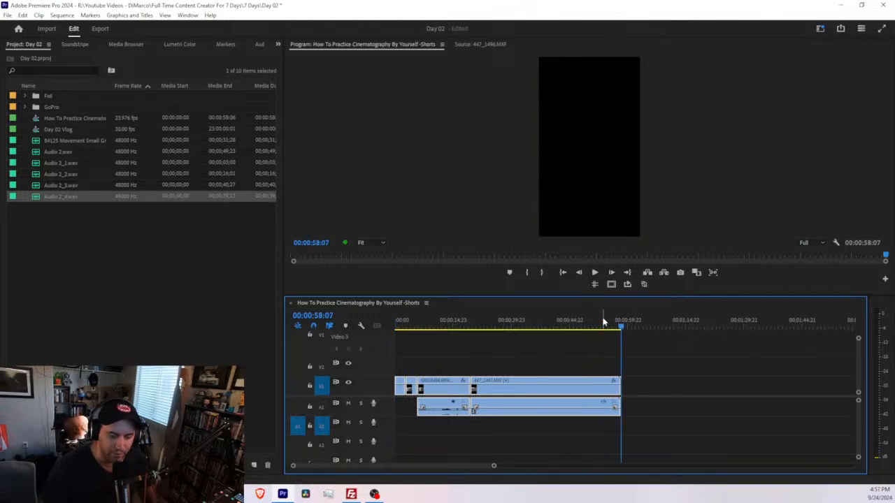
{"action": "left_click_drag", "start_coordinate": [466, 317], "coordinate": [423, 328]}
{"action": "scroll", "coordinate": [426, 332], "scroll_direction": "up", "scroll_amount": 8}
{"action": "scroll", "coordinate": [447, 341], "scroll_direction": "up", "scroll_amount": 3}
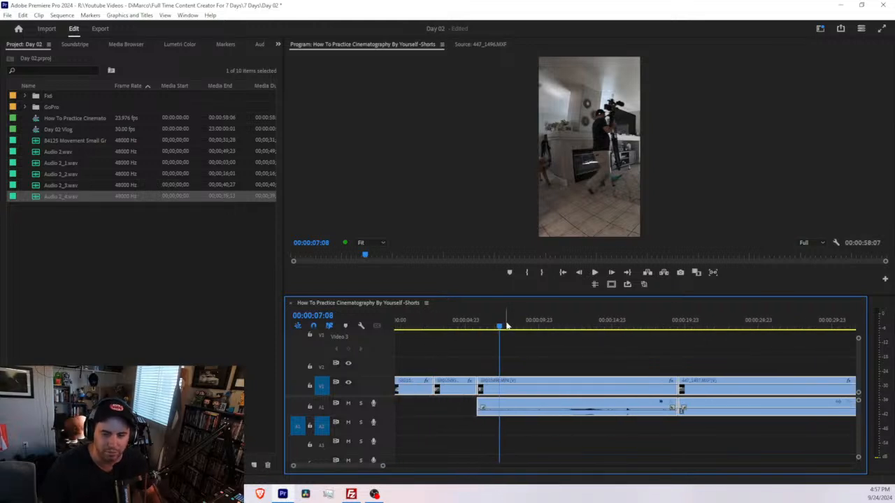
Play the opening clips, trim the second clip's end to 00:00:05:18, and close the gap before the living-room shot.
{"action": "left_click_drag", "start_coordinate": [509, 326], "coordinate": [393, 328]}
{"action": "key", "text": "space"}
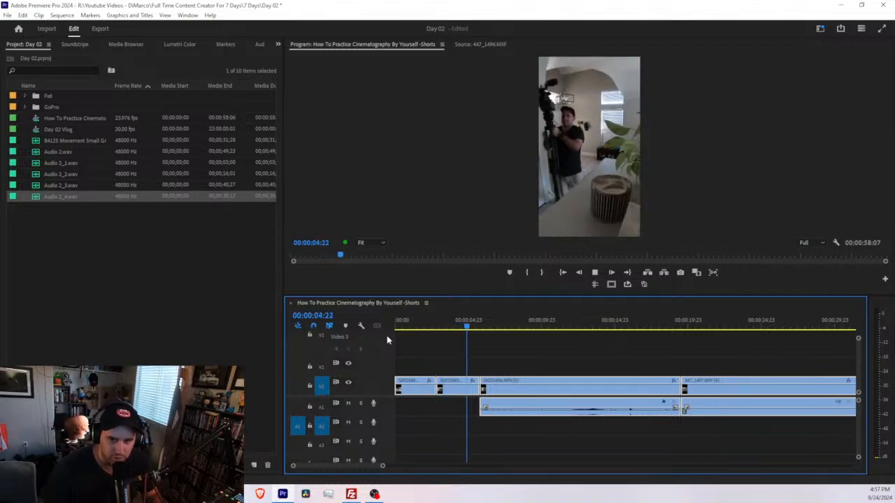
{"action": "key", "text": "space"}
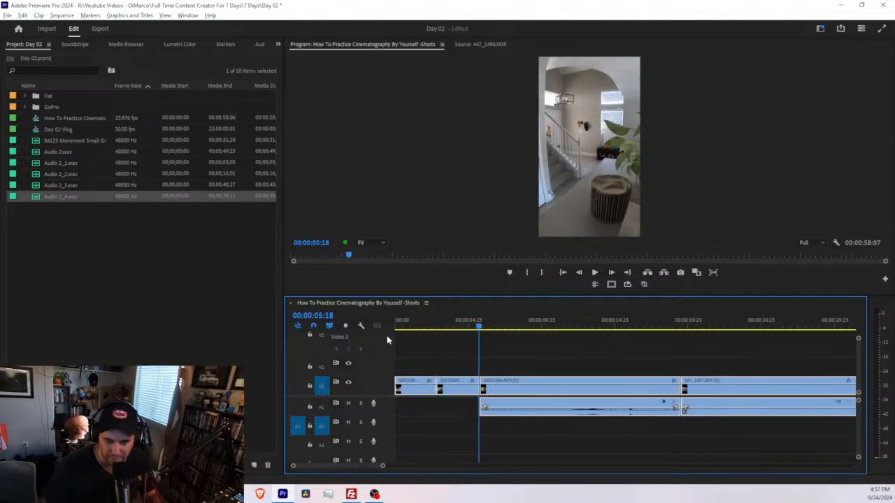
{"action": "scroll", "coordinate": [523, 419], "scroll_direction": "up", "scroll_amount": 6}
{"action": "scroll", "coordinate": [453, 399], "scroll_direction": "up", "scroll_amount": 3}
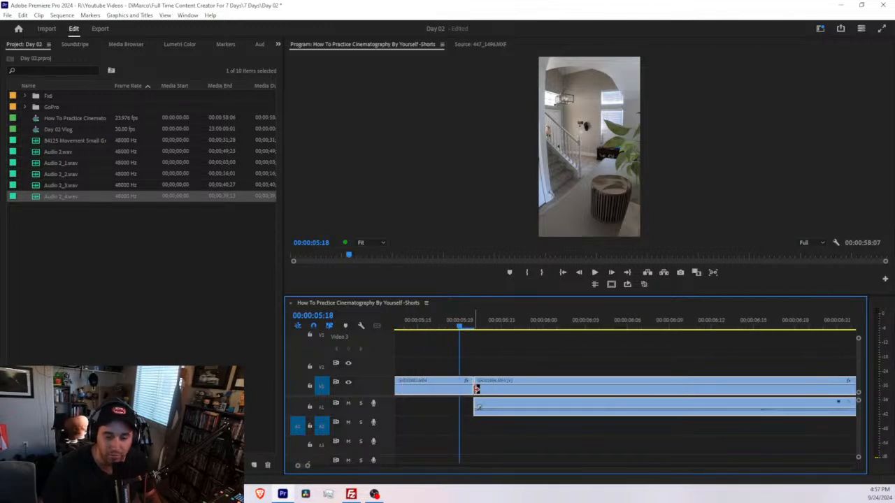
{"action": "left_click_drag", "start_coordinate": [476, 389], "coordinate": [466, 389]}
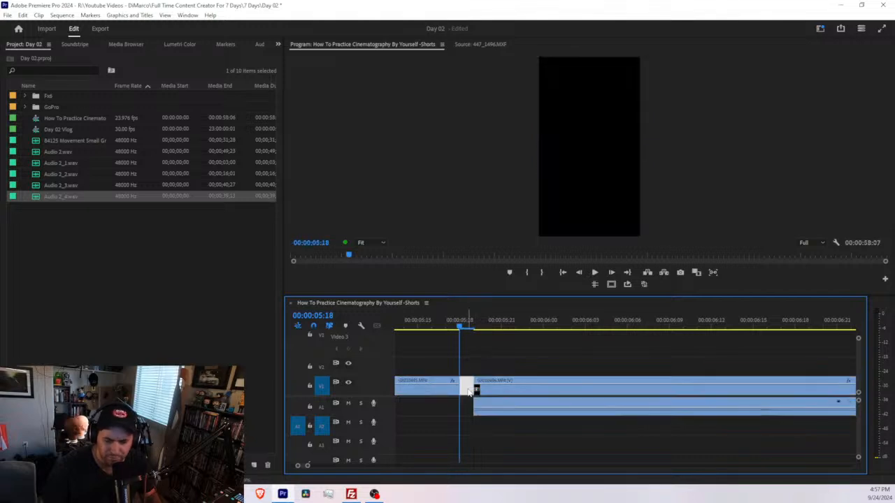
{"action": "key", "text": "Delete"}
{"action": "scroll", "coordinate": [471, 390], "scroll_direction": "down", "scroll_amount": 2}
{"action": "scroll", "coordinate": [471, 377], "scroll_direction": "up", "scroll_amount": 3}
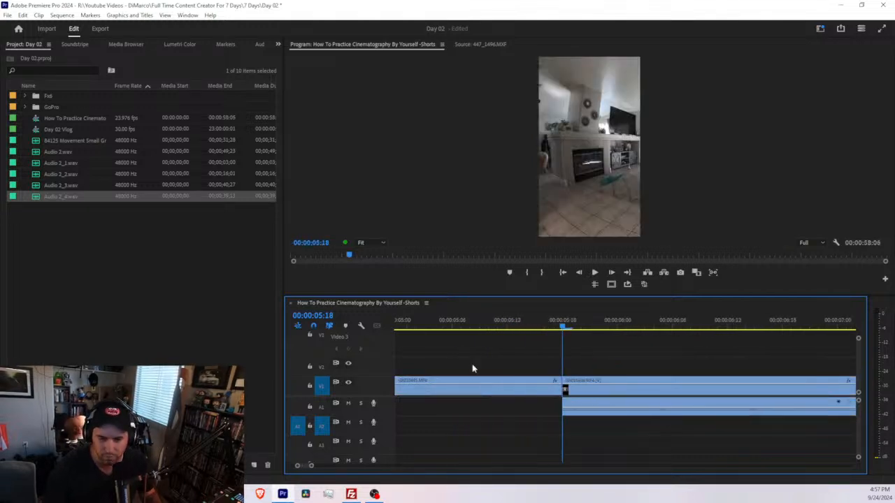
Play across the cut from the second clip into the living-room shot to check the transition.
{"action": "left_click", "coordinate": [534, 324]}
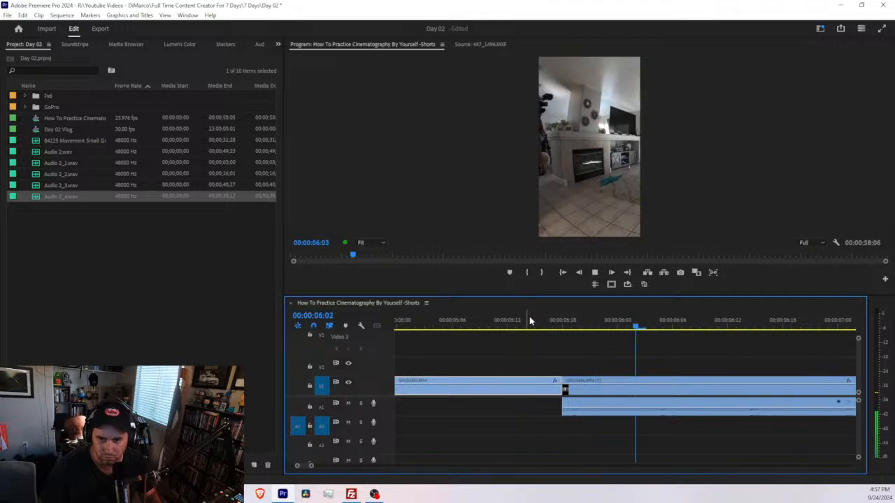
{"action": "left_click_drag", "start_coordinate": [494, 322], "coordinate": [471, 323]}
{"action": "key", "text": "space"}
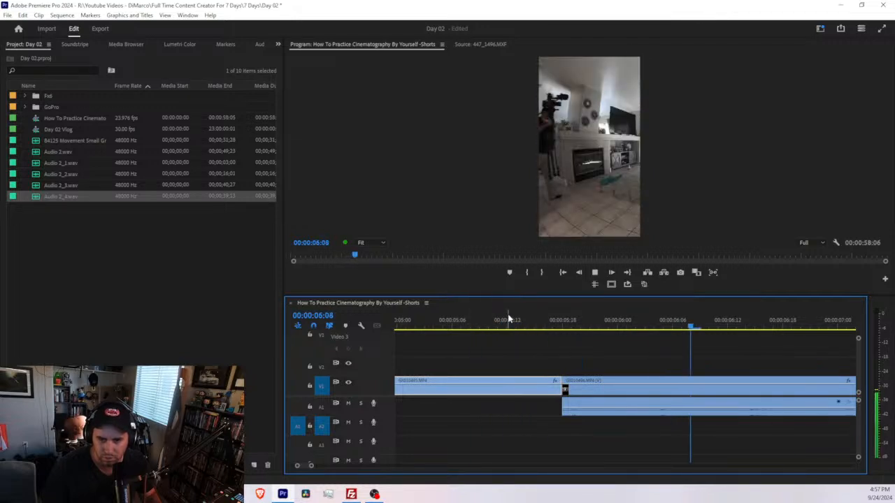
{"action": "key", "text": "space"}
Play through the living-room shot and trim the clip's end to 00:00:17:08, where the subject has left the frame.
{"action": "key", "text": "space"}
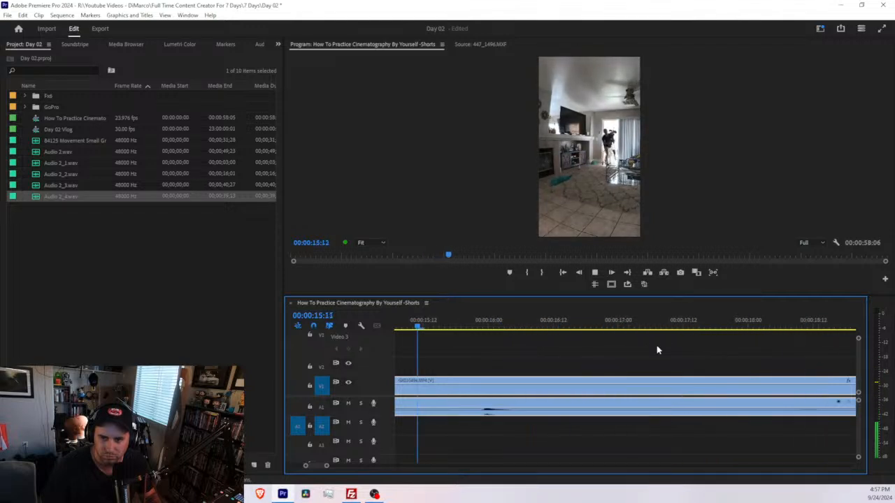
{"action": "key", "text": "space"}
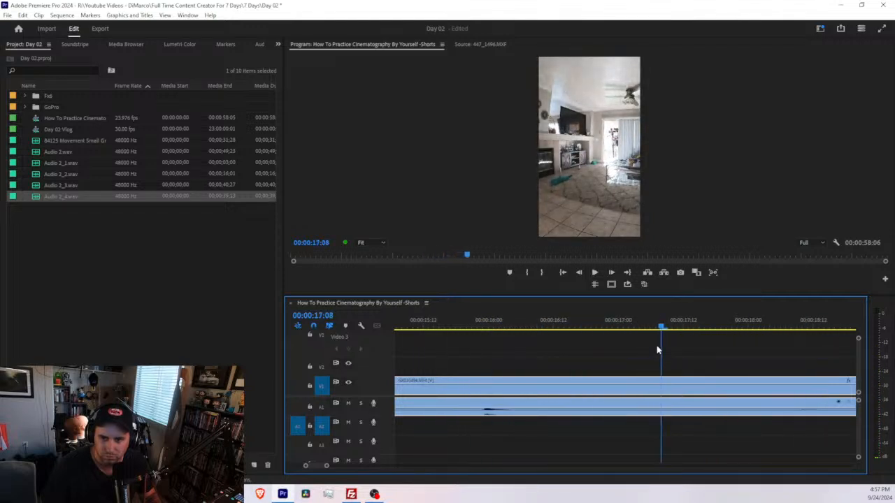
{"action": "scroll", "coordinate": [655, 350], "scroll_direction": "down", "scroll_amount": 2}
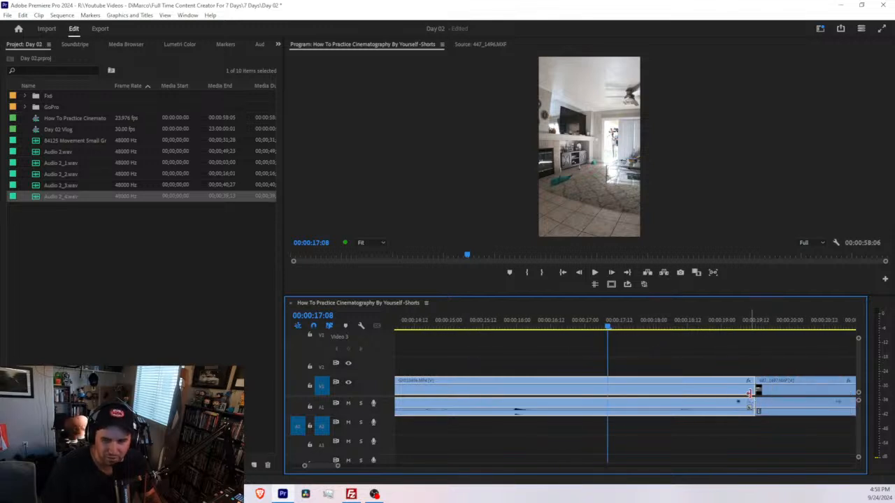
{"action": "left_click_drag", "start_coordinate": [750, 393], "coordinate": [601, 390]}
{"action": "key", "text": "minus"}
{"action": "key", "text": "minus"}
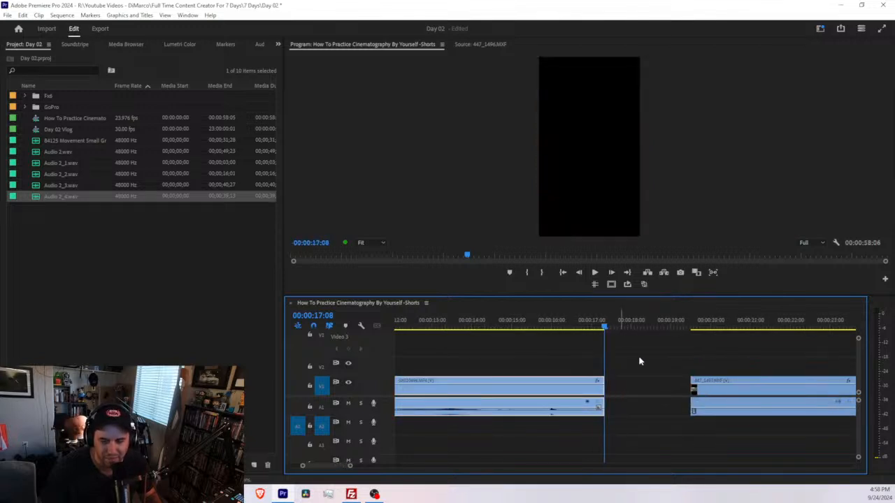
Play the backyard clip until only the tripod is in frame and split it at 00:00:24:07.
{"action": "left_click_drag", "start_coordinate": [684, 316], "coordinate": [726, 321]}
{"action": "scroll", "coordinate": [726, 326], "scroll_direction": "down", "scroll_amount": 4}
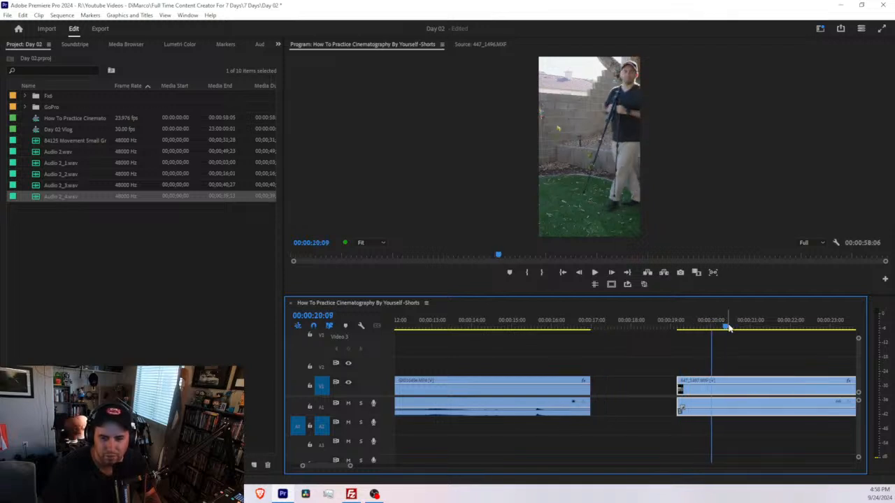
{"action": "key", "text": "space"}
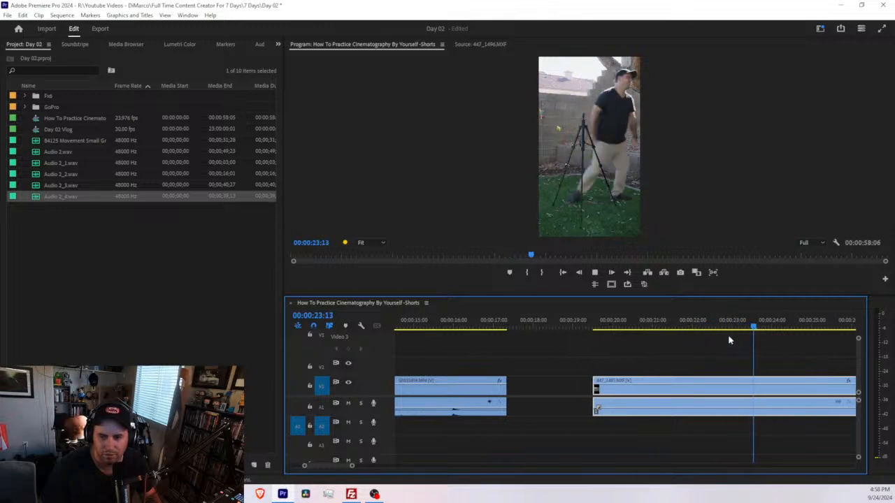
{"action": "key", "text": "space"}
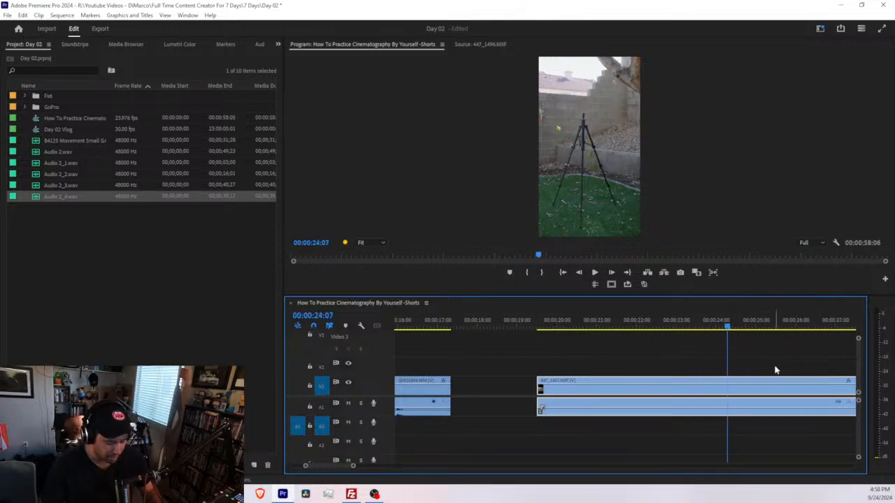
{"action": "left_click", "coordinate": [728, 386]}
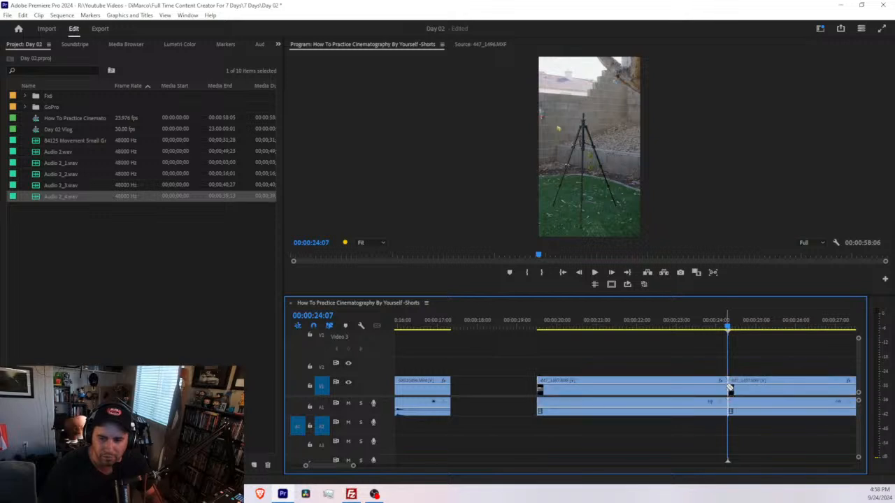
Find the end of the empty tripod stretch and trim the second backyard piece's start to 00:00:28:07.
{"action": "key", "text": "space"}
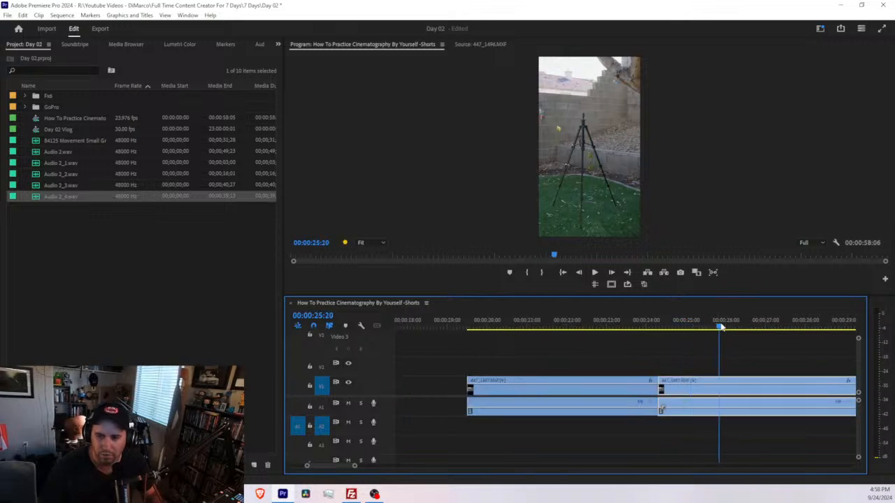
{"action": "left_click", "coordinate": [768, 328]}
{"action": "left_click_drag", "start_coordinate": [768, 329], "coordinate": [821, 331]}
{"action": "left_click_drag", "start_coordinate": [743, 328], "coordinate": [720, 328]}
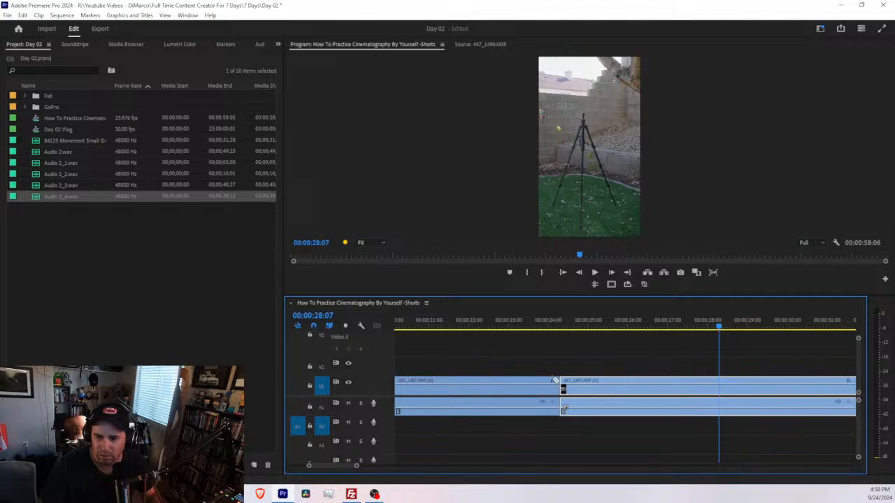
{"action": "left_click_drag", "start_coordinate": [563, 388], "coordinate": [724, 389]}
{"action": "scroll", "coordinate": [627, 392], "scroll_direction": "down", "scroll_amount": 5}
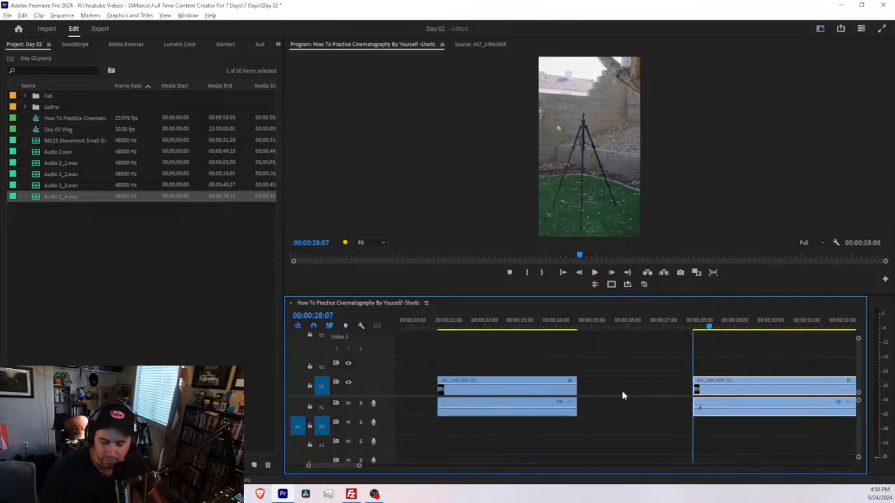
Move the first backyard piece back against the living-room clip and split the remaining backyard footage at 00:00:33:22.
{"action": "left_click_drag", "start_coordinate": [575, 369], "coordinate": [523, 398]}
{"action": "left_click_drag", "start_coordinate": [645, 325], "coordinate": [726, 326]}
{"action": "key", "text": "ctrl+k"}
{"action": "scroll", "coordinate": [688, 326], "scroll_direction": "down", "scroll_amount": 3}
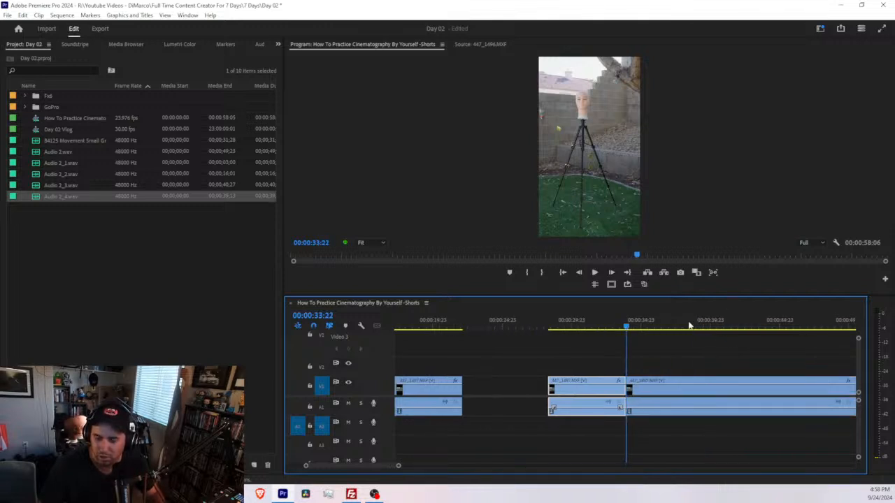
Split the backyard footage at 00:00:37:23, remove the section between 00:00:33:22 and that cut, and close the resulting gap.
{"action": "left_click_drag", "start_coordinate": [661, 326], "coordinate": [690, 327]}
{"action": "left_click_drag", "start_coordinate": [710, 324], "coordinate": [683, 323]}
{"action": "key", "text": "ctrl+k"}
{"action": "left_click_drag", "start_coordinate": [667, 357], "coordinate": [653, 413]}
{"action": "key", "text": "Delete"}
{"action": "left_click", "coordinate": [659, 402]}
{"action": "key", "text": "Delete"}
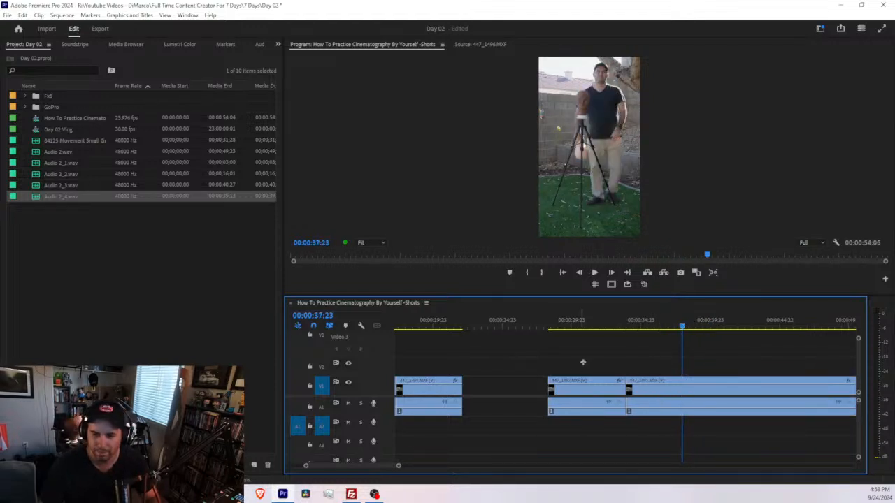
Close the gap between the first backyard piece and the one following it.
{"action": "left_click_drag", "start_coordinate": [575, 393], "coordinate": [484, 392]}
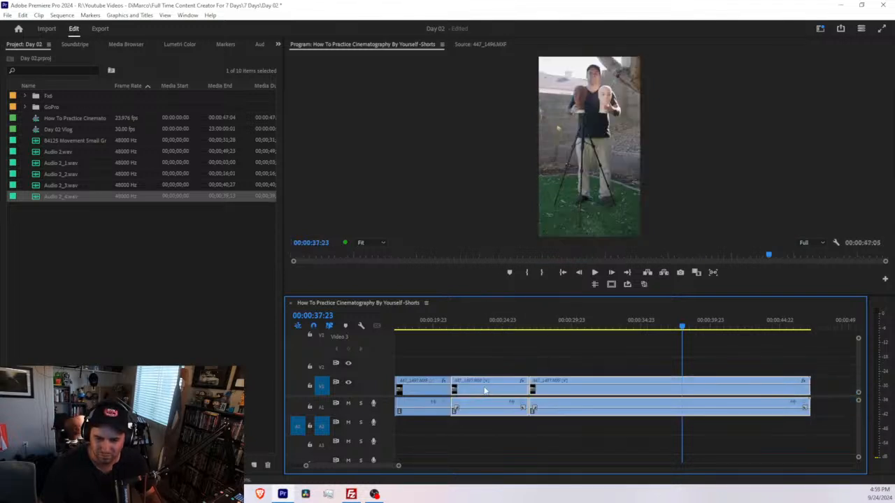
{"action": "key", "text": "ctrl+z"}
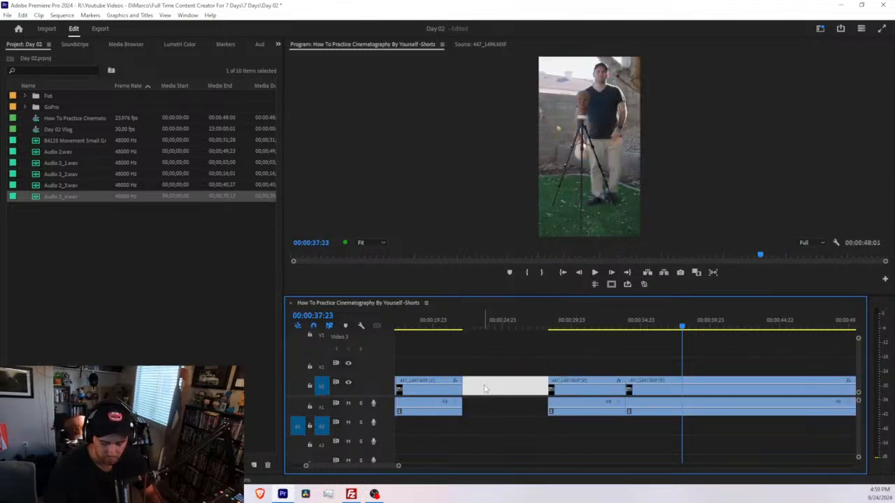
{"action": "key", "text": "Delete"}
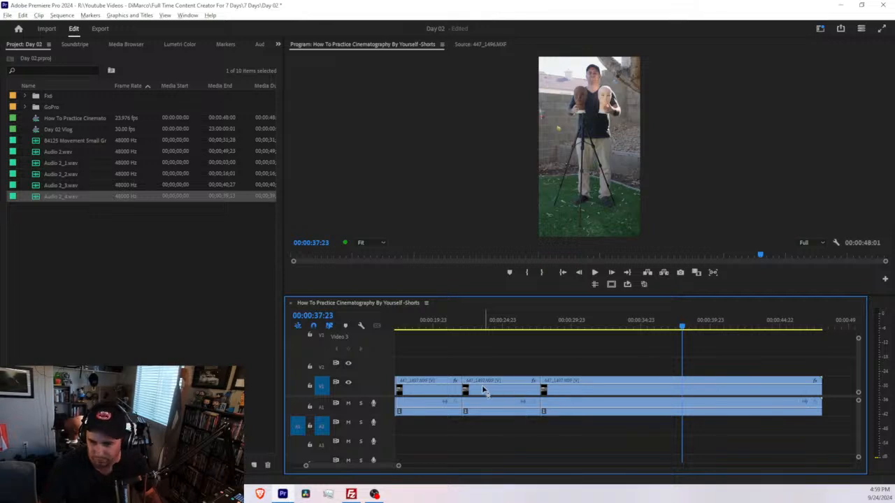
Mark the Out point after the last clip at 00:00:48:01 and play the edit from the start.
{"action": "key", "text": "minus"}
{"action": "left_click", "coordinate": [695, 326]}
{"action": "key", "text": "Up"}
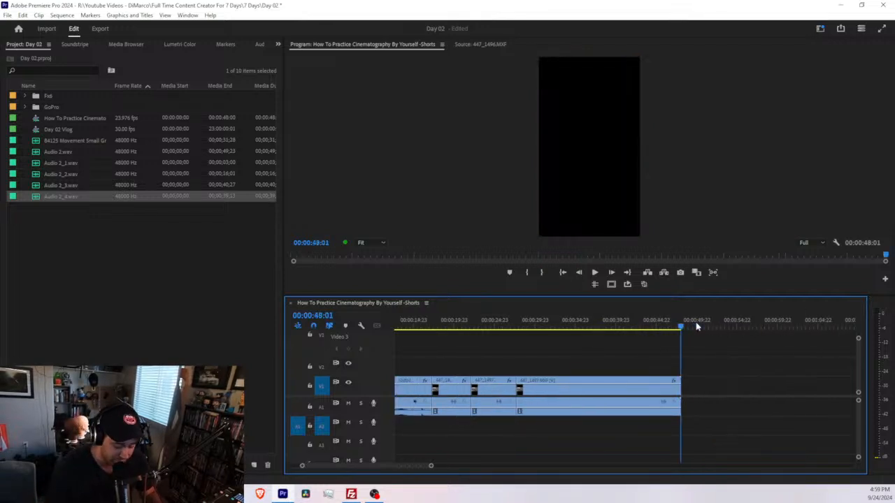
{"action": "key", "text": "o"}
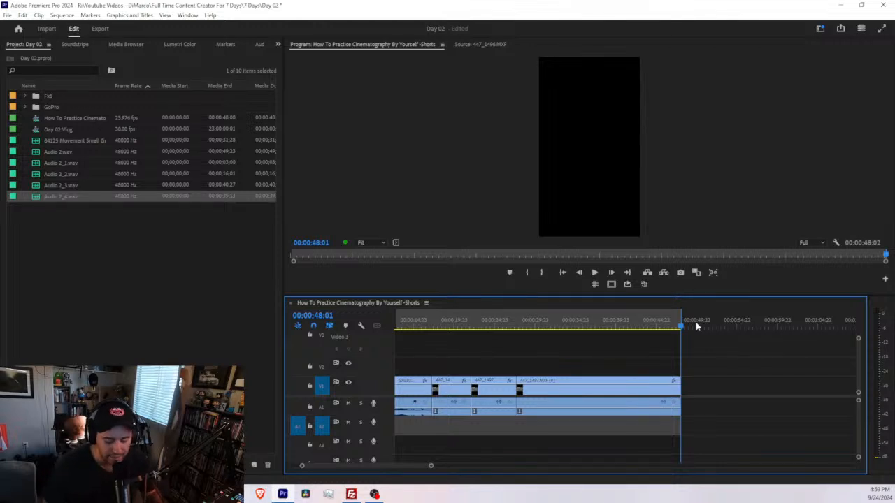
{"action": "key", "text": "Home"}
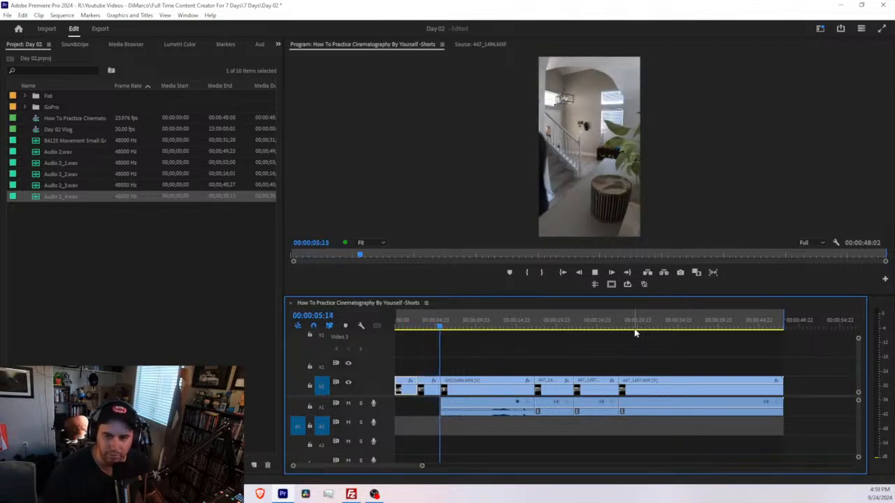
{"action": "key", "text": "minus"}
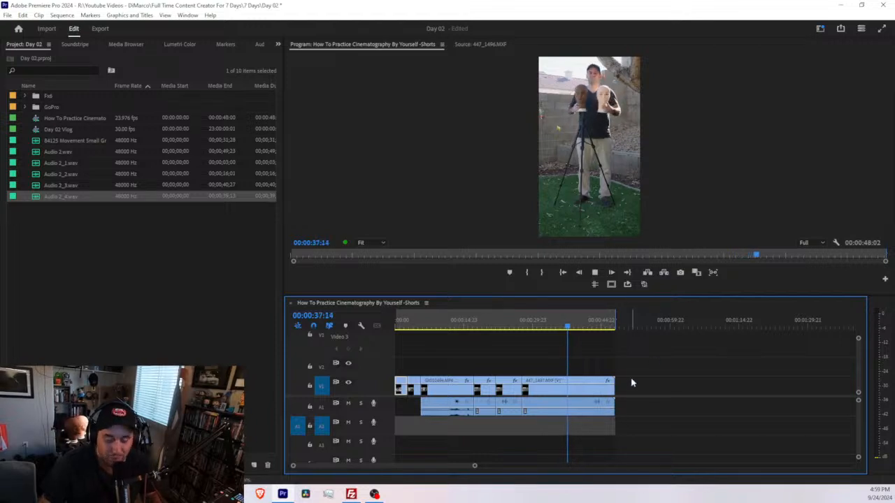
Move all the clips together along the timeline so the first one starts at 00:00:48:02.
{"action": "scroll", "coordinate": [567, 405], "scroll_direction": "down", "scroll_amount": 5}
{"action": "scroll", "coordinate": [511, 421], "scroll_direction": "down", "scroll_amount": 2}
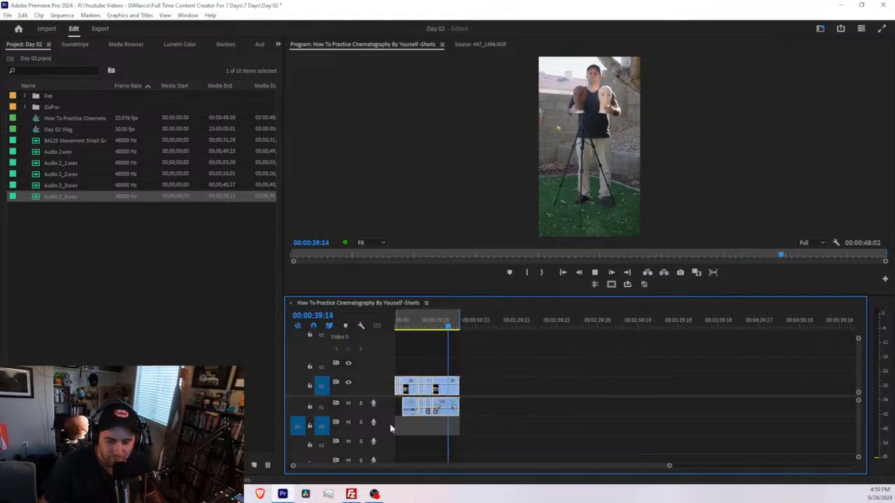
{"action": "left_click_drag", "start_coordinate": [458, 390], "coordinate": [522, 392]}
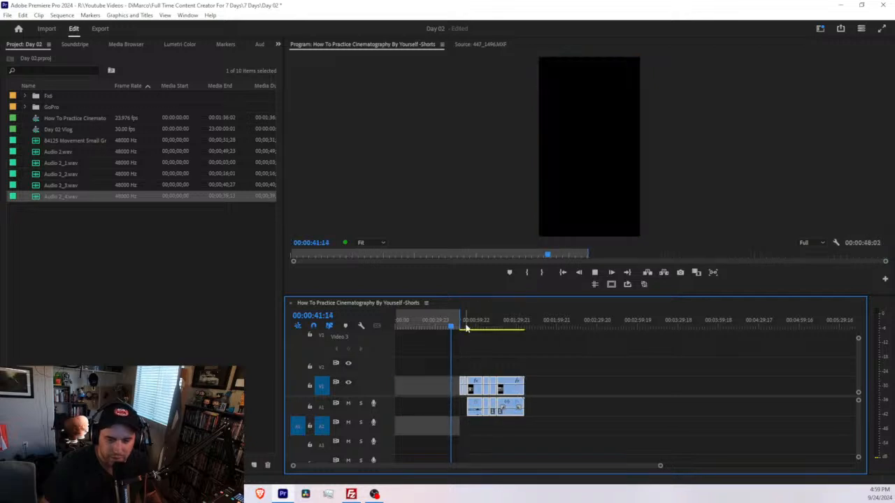
Clear the old In and Out points and mark new ones around the moved clips, at 00:00:48:02 and 00:01:36:03.
{"action": "left_click", "coordinate": [454, 326]}
{"action": "right_click", "coordinate": [454, 325]}
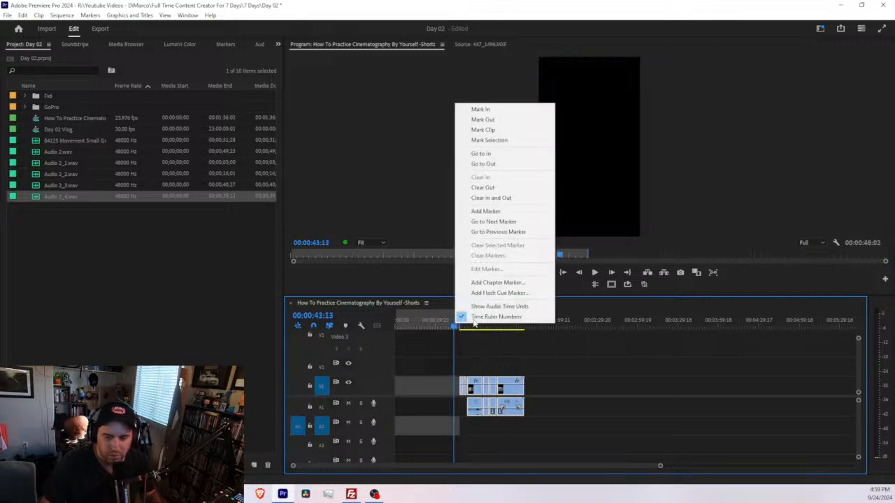
{"action": "left_click", "coordinate": [495, 199]}
{"action": "key", "text": "Down"}
{"action": "key", "text": "i"}
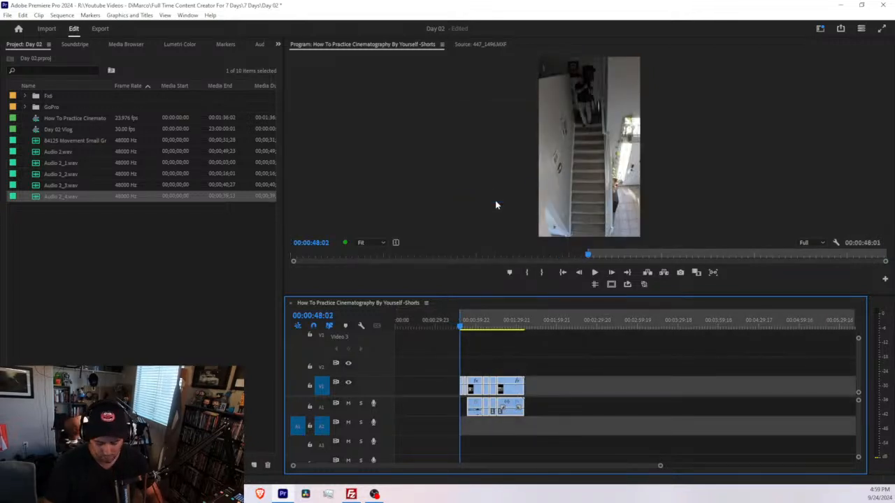
{"action": "key", "text": "Down"}
{"action": "key", "text": "o"}
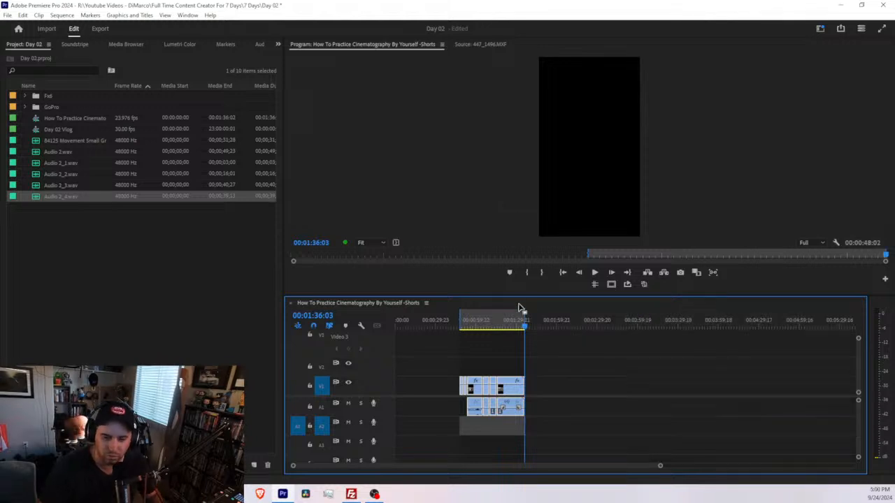
Try to record a voice-over take on track A2 over the marked range.
{"action": "left_click_drag", "start_coordinate": [512, 321], "coordinate": [449, 324]}
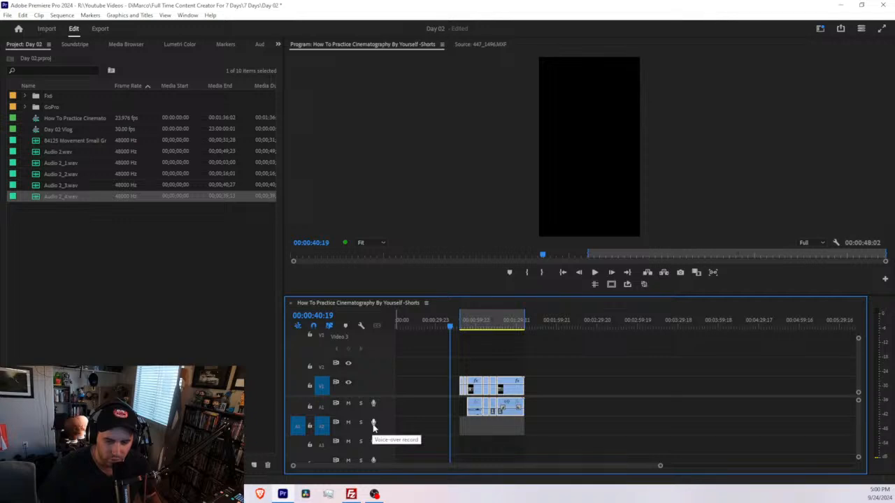
{"action": "key", "text": "space"}
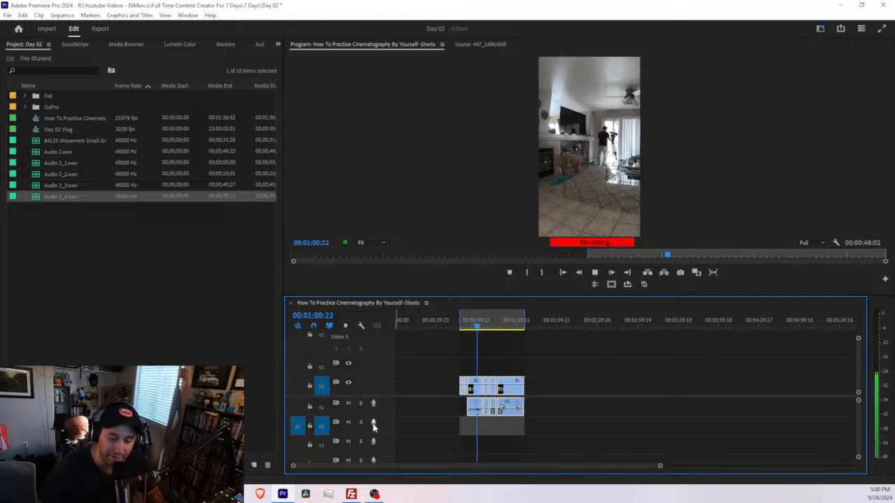
{"action": "left_click", "coordinate": [374, 423]}
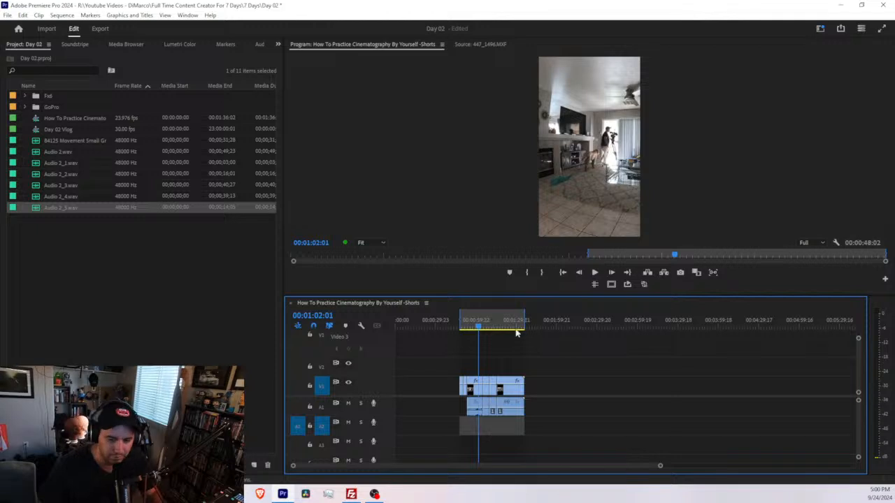
Record a new voice-over take on track A2 across the marked range, stopping at 00:01:32:08.
{"action": "left_click_drag", "start_coordinate": [502, 321], "coordinate": [447, 332]}
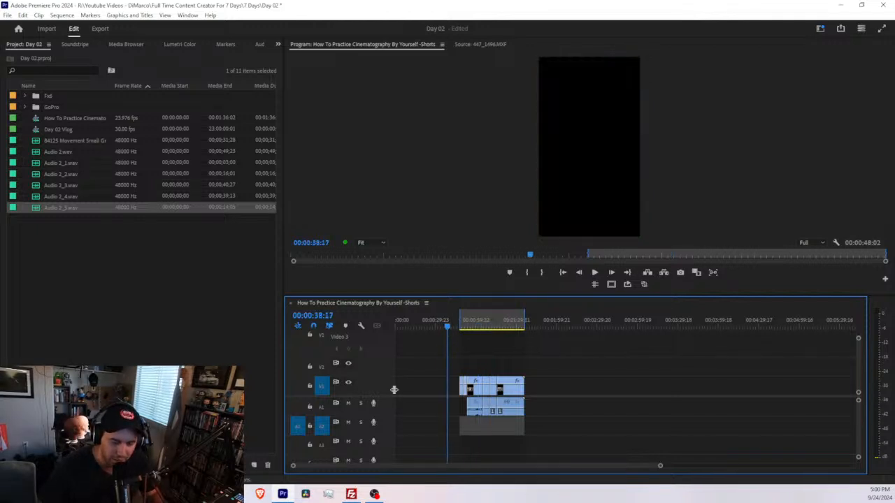
{"action": "left_click", "coordinate": [373, 423]}
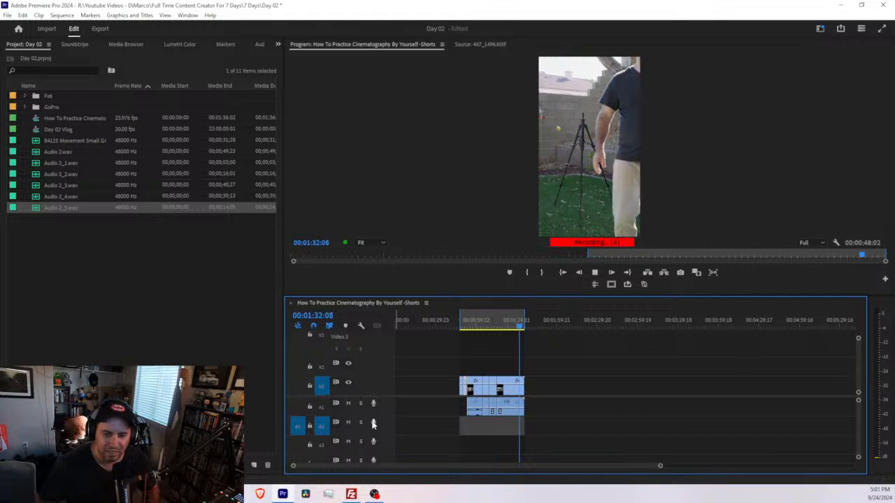
{"action": "left_click", "coordinate": [373, 424]}
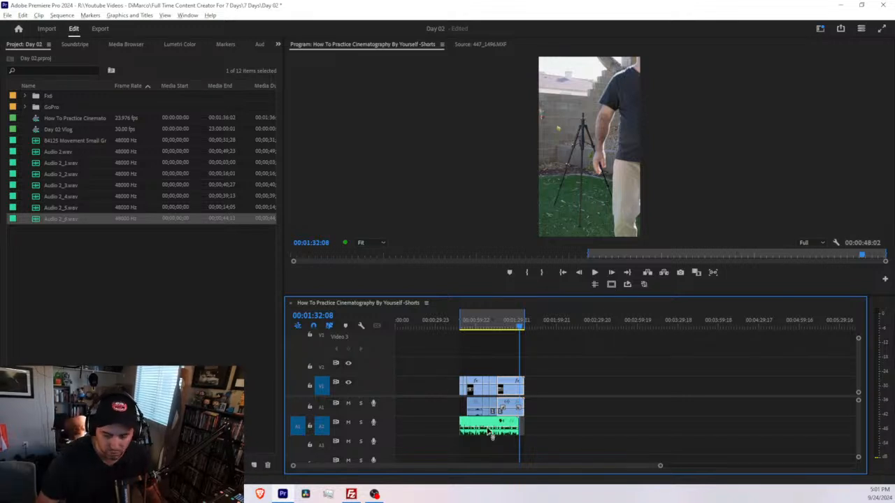
Play the new voice-over from 00:00:48:01 to 00:01:08:17 and listen for mistakes and pauses to cut.
{"action": "scroll", "coordinate": [488, 426], "scroll_direction": "up", "scroll_amount": 5}
{"action": "scroll", "coordinate": [557, 346], "scroll_direction": "up", "scroll_amount": 2}
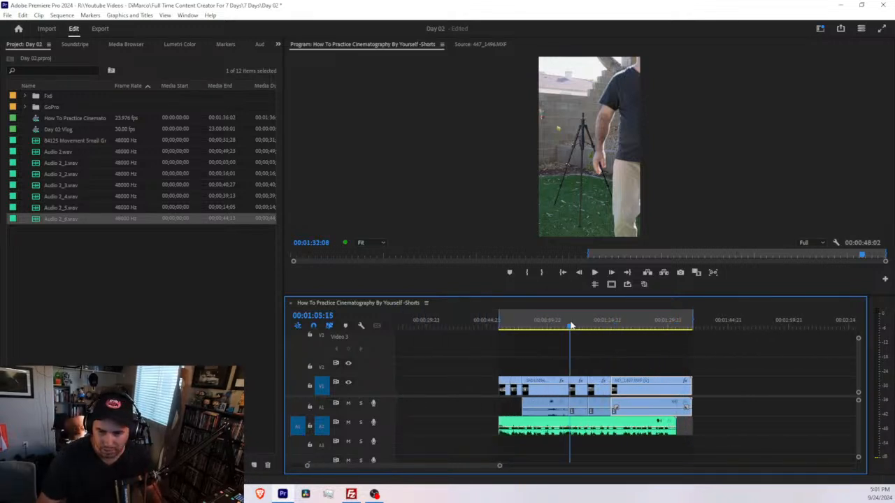
{"action": "left_click_drag", "start_coordinate": [571, 326], "coordinate": [503, 333]}
{"action": "scroll", "coordinate": [486, 369], "scroll_direction": "up", "scroll_amount": 5}
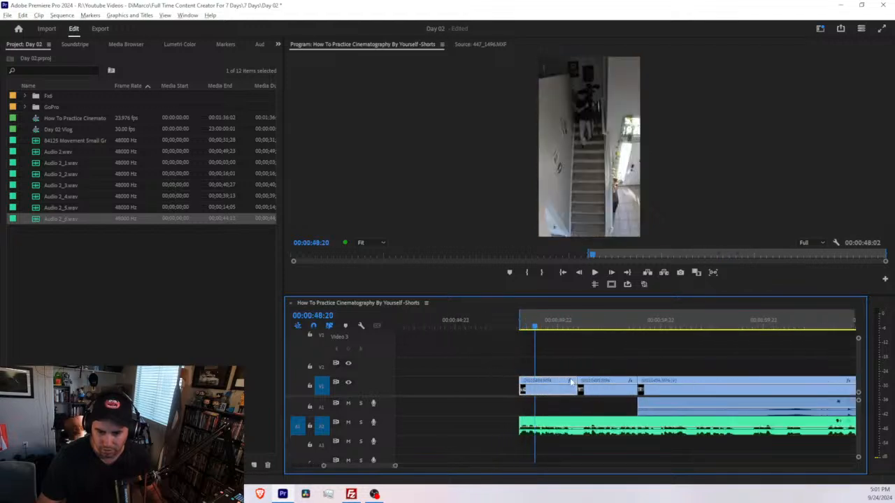
{"action": "scroll", "coordinate": [570, 381], "scroll_direction": "up", "scroll_amount": 2}
{"action": "left_click_drag", "start_coordinate": [605, 323], "coordinate": [590, 323]}
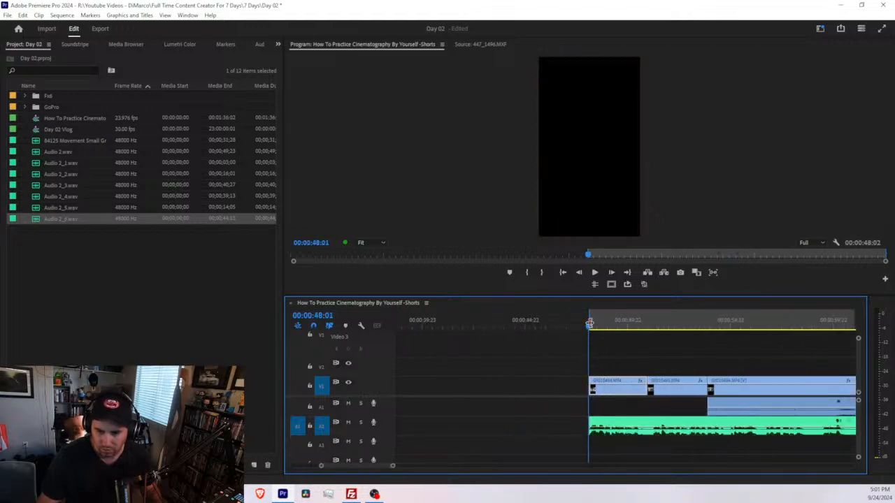
{"action": "key", "text": "space"}
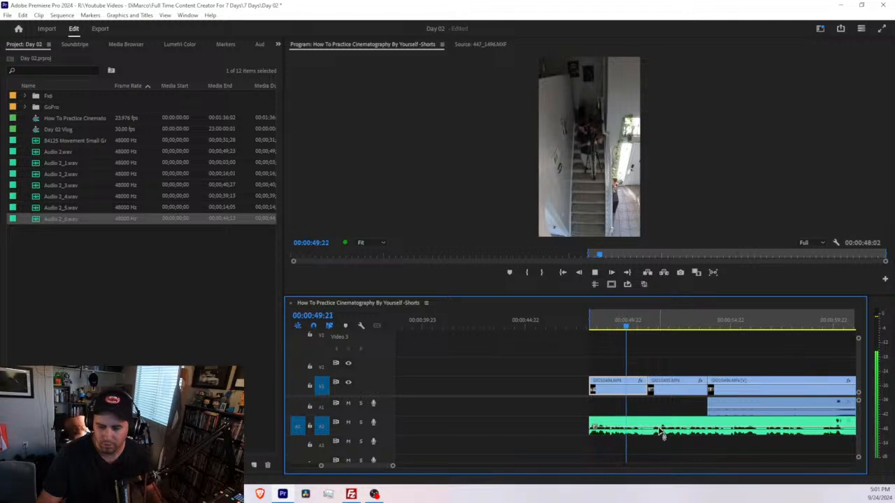
{"action": "scroll", "coordinate": [662, 433], "scroll_direction": "down", "scroll_amount": 2}
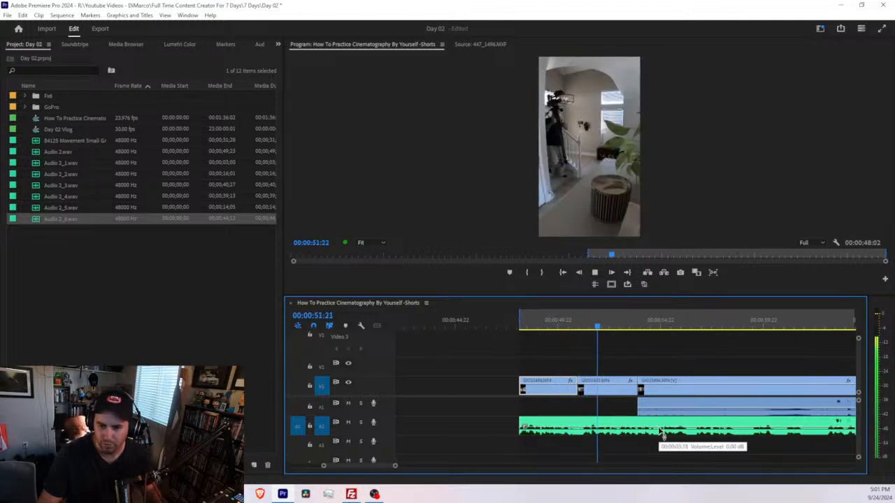
{"action": "scroll", "coordinate": [657, 430], "scroll_direction": "down", "scroll_amount": 2}
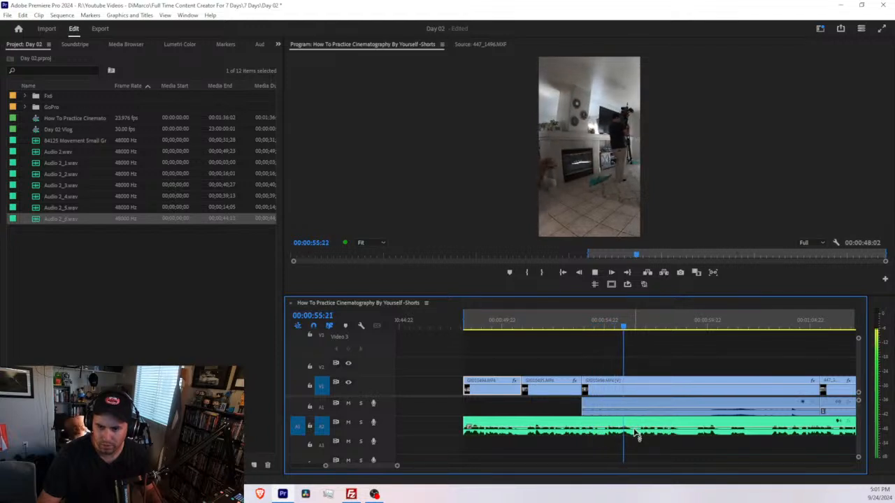
{"action": "scroll", "coordinate": [640, 431], "scroll_direction": "down", "scroll_amount": 2}
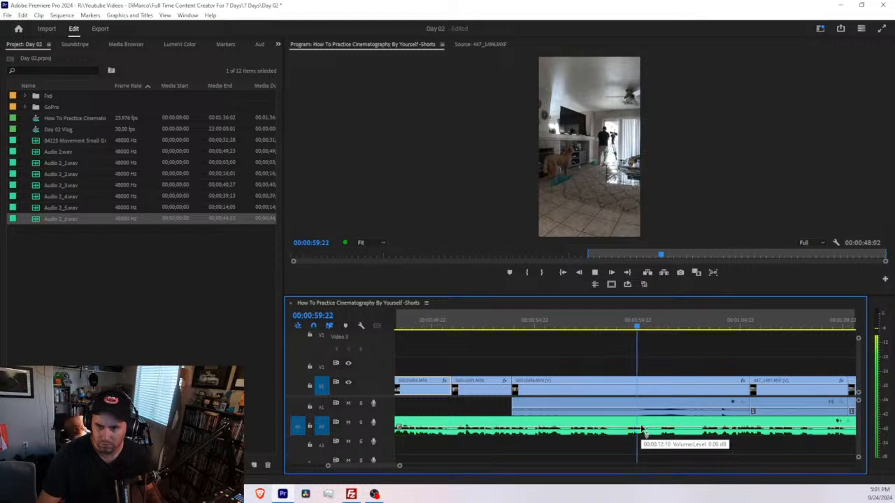
{"action": "scroll", "coordinate": [641, 427], "scroll_direction": "down", "scroll_amount": 2}
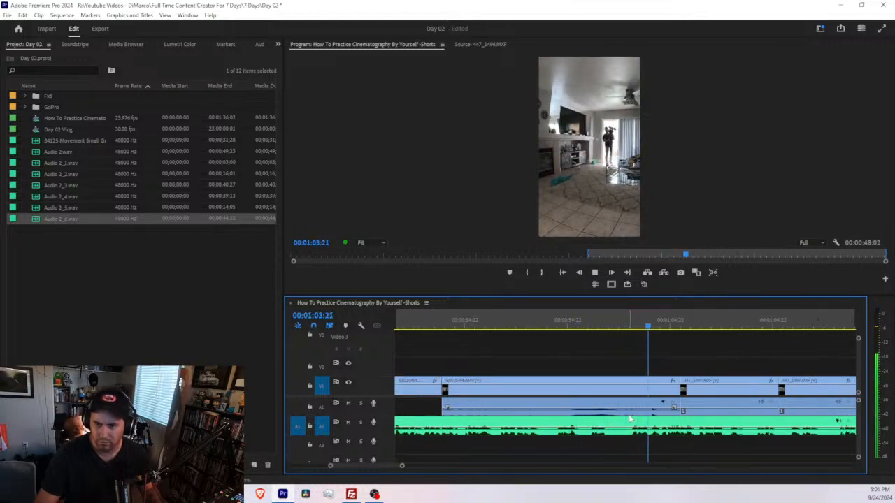
{"action": "scroll", "coordinate": [629, 418], "scroll_direction": "down", "scroll_amount": 2}
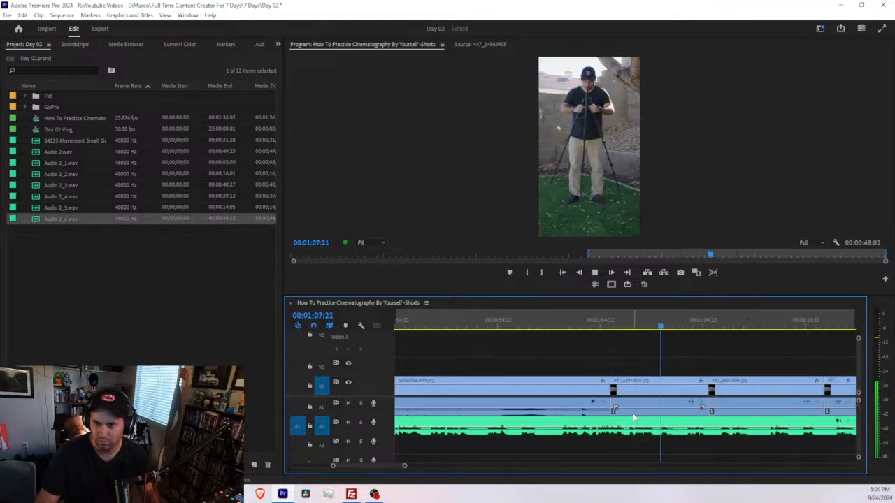
{"action": "key", "text": "space"}
Cut the passages around 00:00:59 and 00:01:02 from the A2 voice-over and move the short piece between them back against the first part.
{"action": "scroll", "coordinate": [563, 432], "scroll_direction": "up", "scroll_amount": 1}
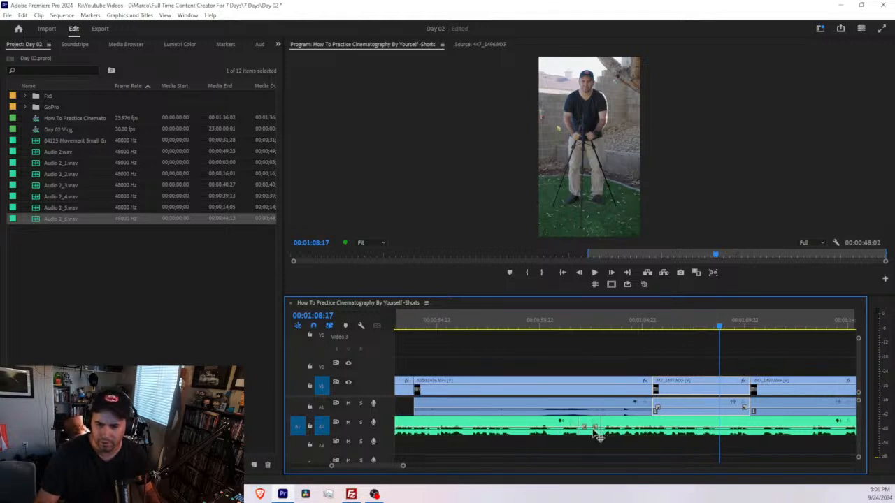
{"action": "left_click", "coordinate": [593, 430]}
{"action": "key", "text": "Delete"}
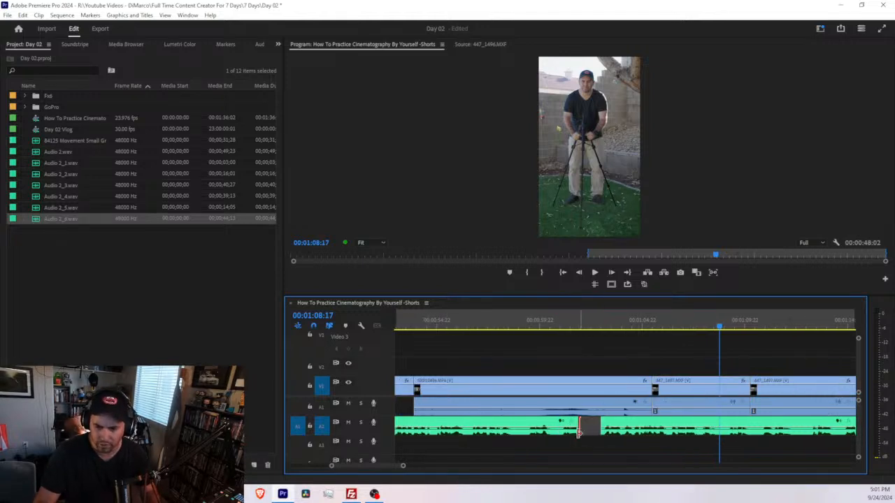
{"action": "left_click_drag", "start_coordinate": [578, 431], "coordinate": [554, 434]}
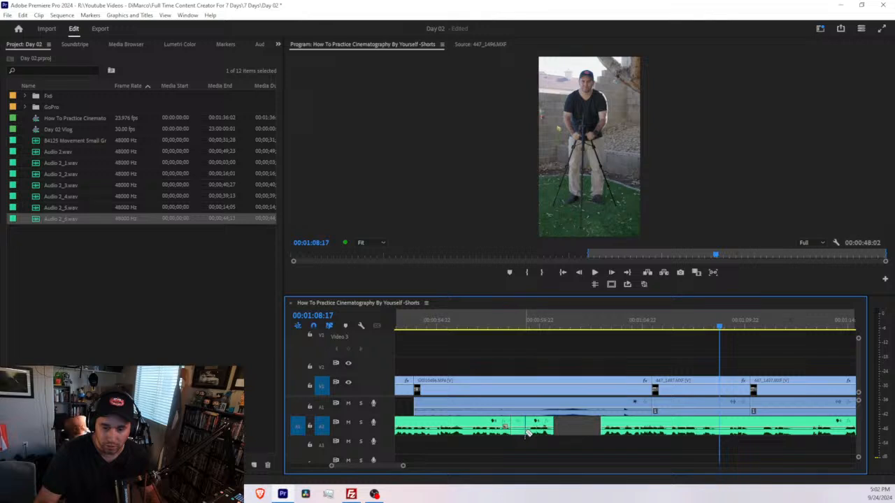
{"action": "key", "text": "Delete"}
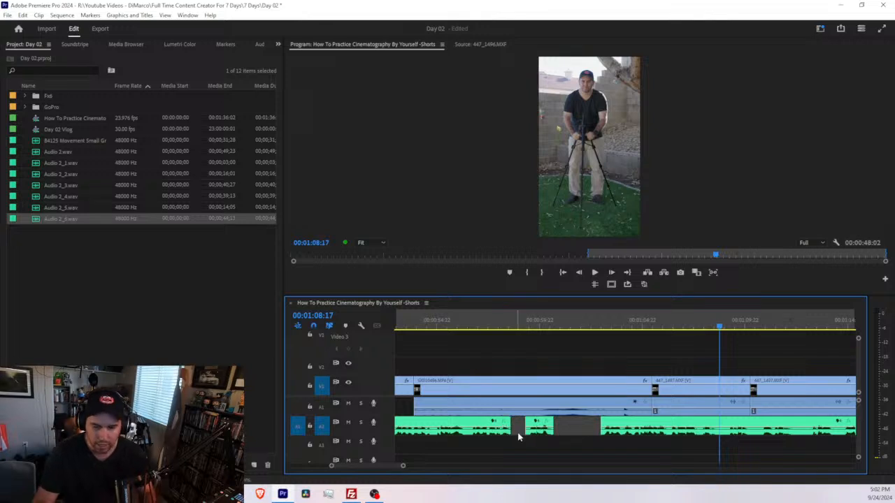
{"action": "left_click_drag", "start_coordinate": [544, 422], "coordinate": [533, 426]}
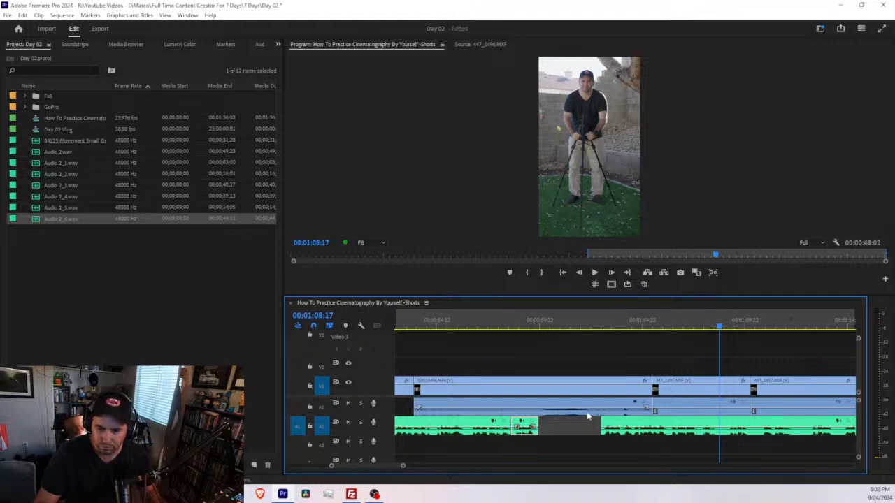
Play the edited voice-over from its start at 00:00:48 to about 00:01:06 and listen to the cuts.
{"action": "scroll", "coordinate": [567, 420], "scroll_direction": "down", "scroll_amount": 2}
{"action": "scroll", "coordinate": [565, 421], "scroll_direction": "up", "scroll_amount": 2}
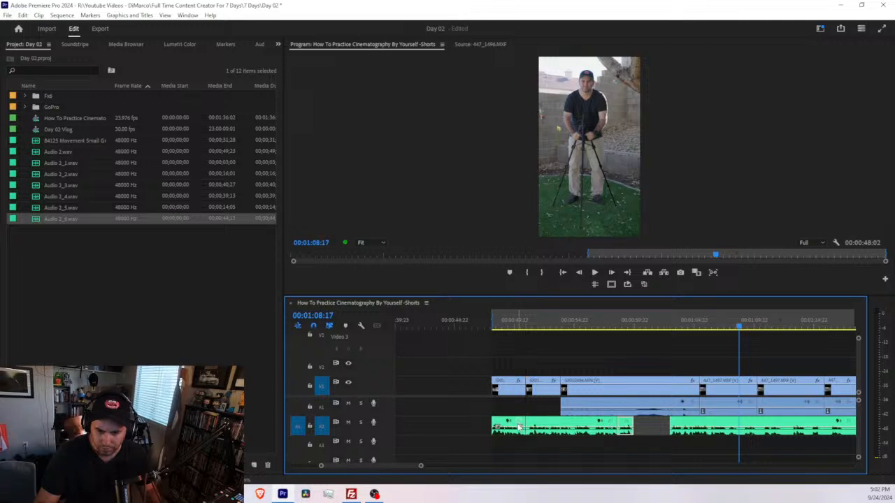
{"action": "left_click", "coordinate": [519, 425]}
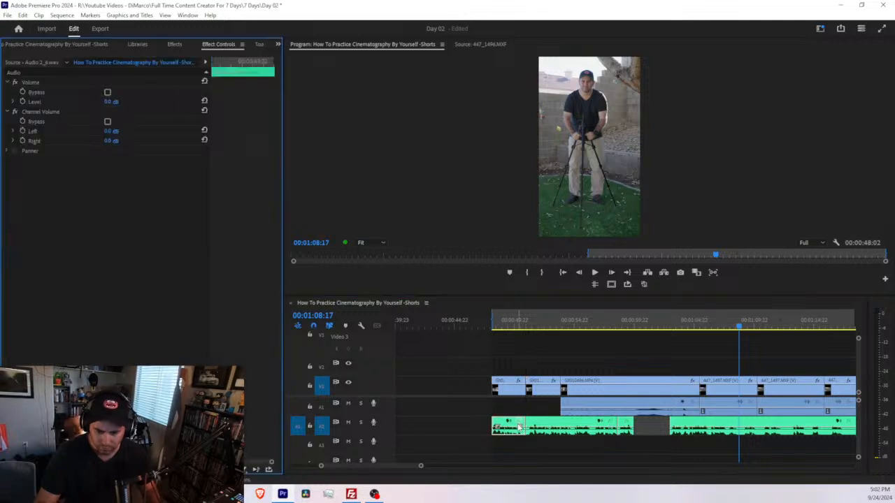
{"action": "left_click", "coordinate": [495, 326]}
{"action": "key", "text": "space"}
{"action": "left_click", "coordinate": [487, 326]}
{"action": "key", "text": "space"}
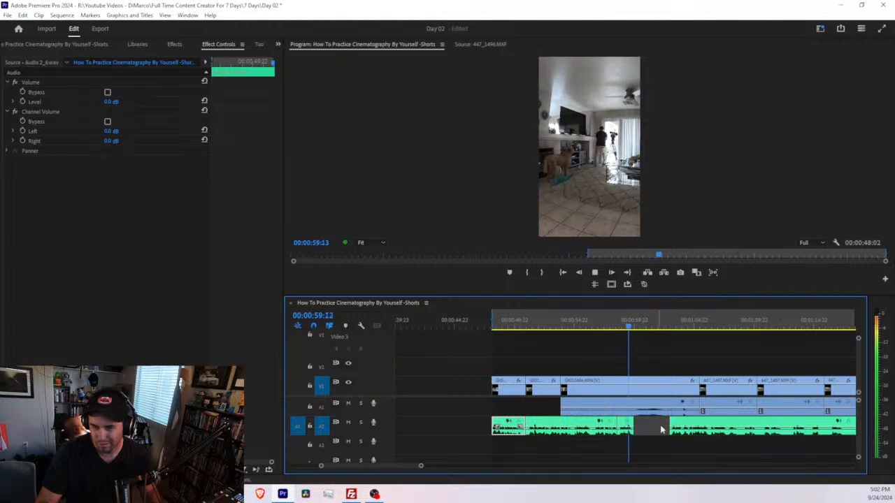
{"action": "left_click", "coordinate": [692, 410]}
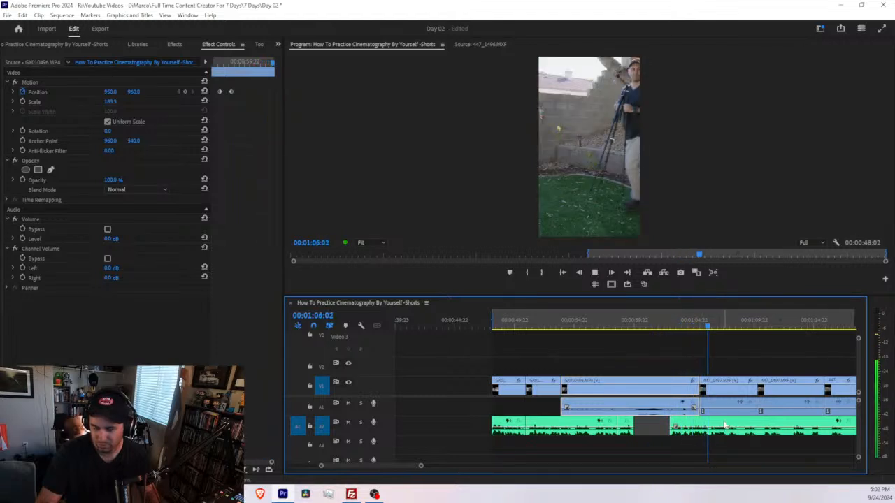
{"action": "key", "text": "space"}
Shift the A2 voice-over clip after the gap a few frames later and check it around the video cut at 00:01:05.
{"action": "left_click", "coordinate": [720, 425]}
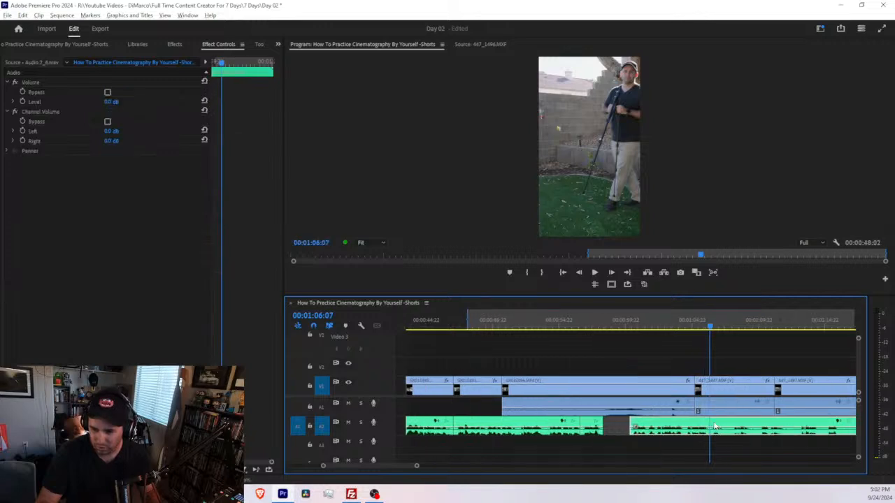
{"action": "scroll", "coordinate": [715, 425], "scroll_direction": "up", "scroll_amount": 4}
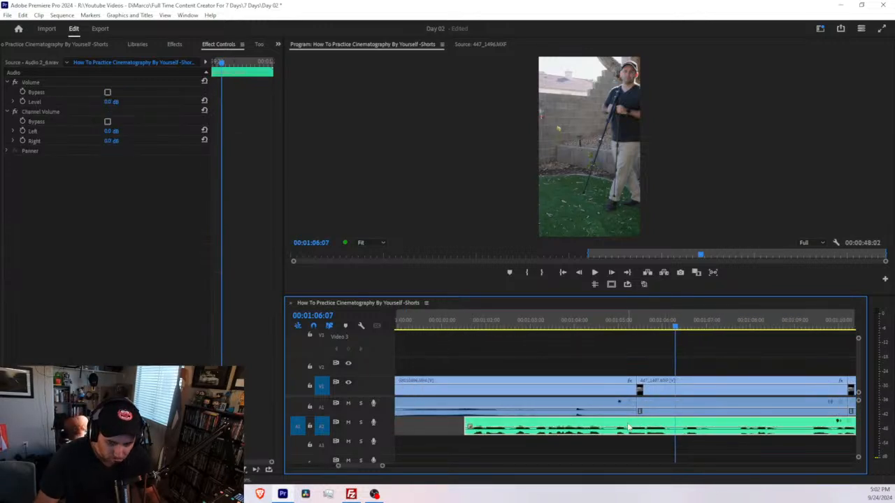
{"action": "left_click_drag", "start_coordinate": [628, 427], "coordinate": [644, 425]}
{"action": "left_click", "coordinate": [627, 324]}
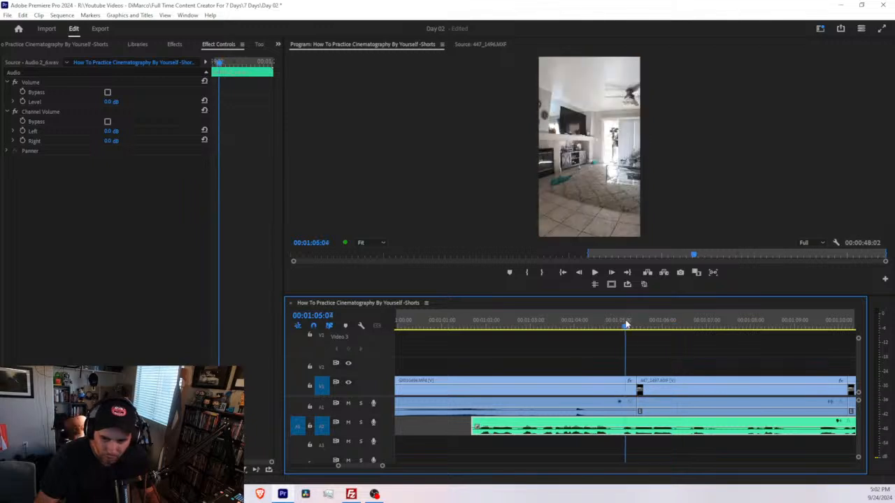
{"action": "left_click_drag", "start_coordinate": [621, 324], "coordinate": [627, 332]}
{"action": "key", "text": "space"}
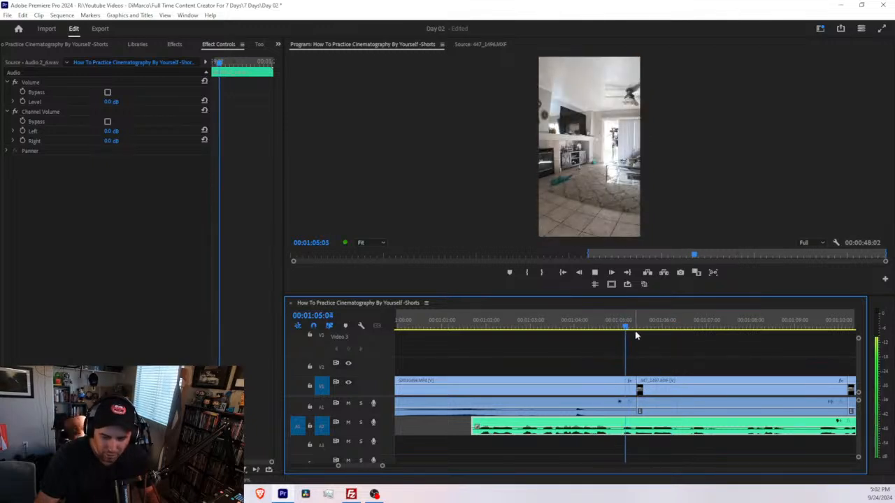
{"action": "key", "text": "space"}
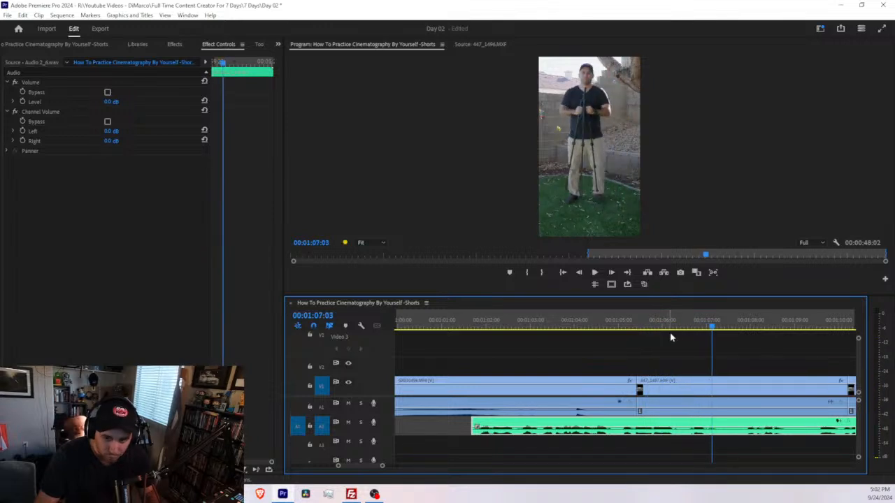
{"action": "left_click_drag", "start_coordinate": [713, 327], "coordinate": [597, 353]}
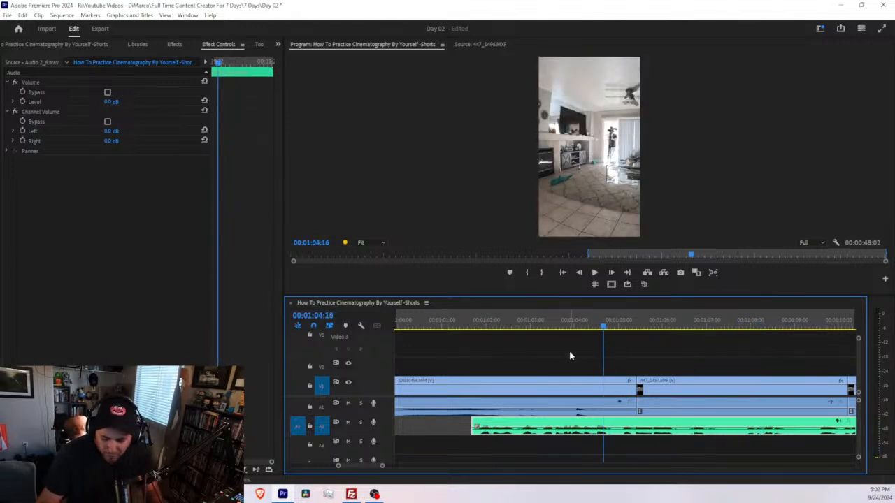
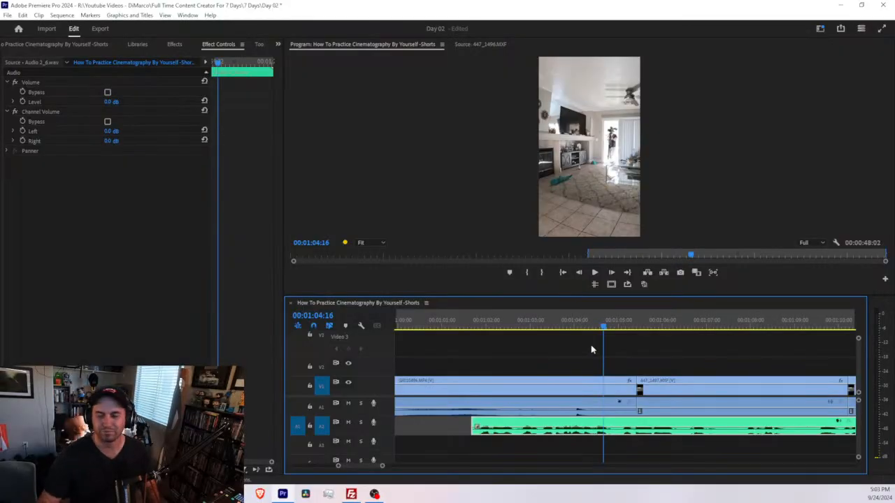
Cut the short A2 passage around 00:01:07:12 from the voice-over and move the following audio earlier, almost up to the previous piece.
{"action": "left_click", "coordinate": [576, 322]}
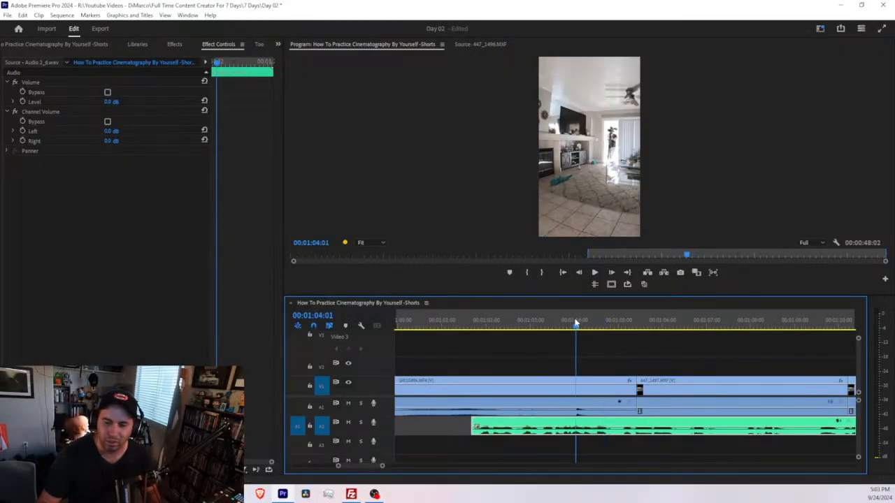
{"action": "left_click_drag", "start_coordinate": [576, 323], "coordinate": [457, 335]}
{"action": "key", "text": "space"}
{"action": "scroll", "coordinate": [490, 346], "scroll_direction": "up", "scroll_amount": 4}
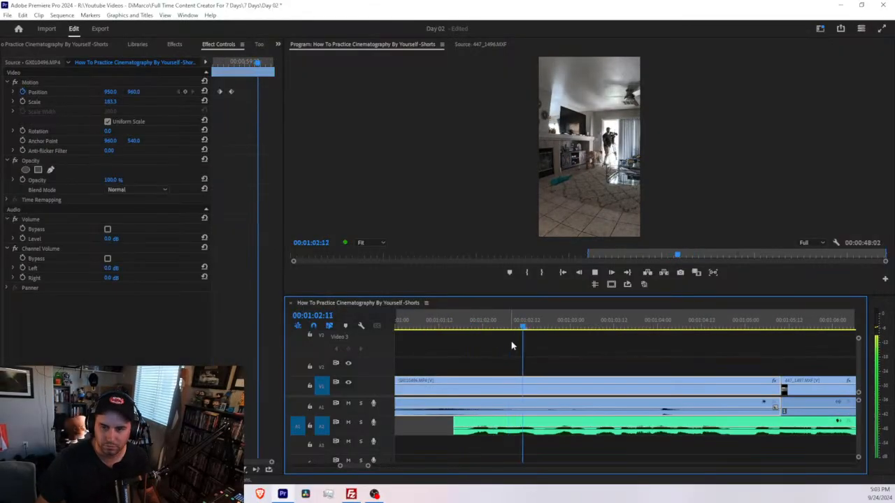
{"action": "scroll", "coordinate": [573, 354], "scroll_direction": "down", "scroll_amount": 1}
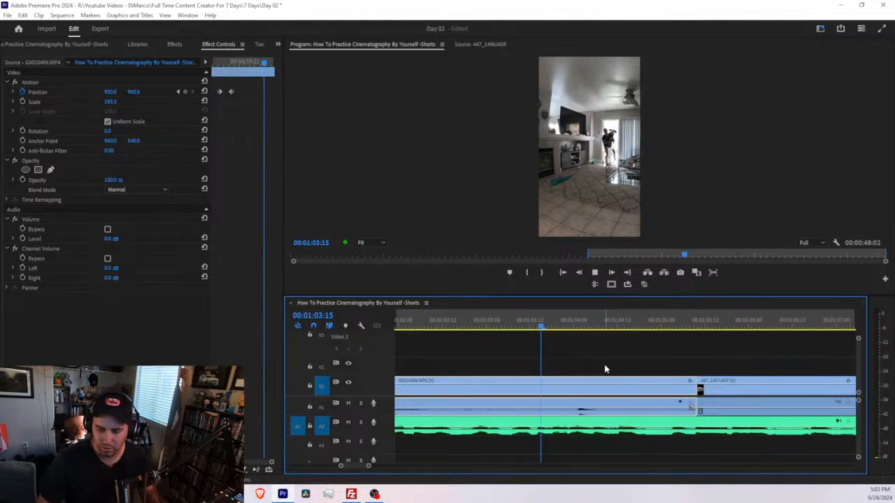
{"action": "scroll", "coordinate": [606, 369], "scroll_direction": "down", "scroll_amount": 1}
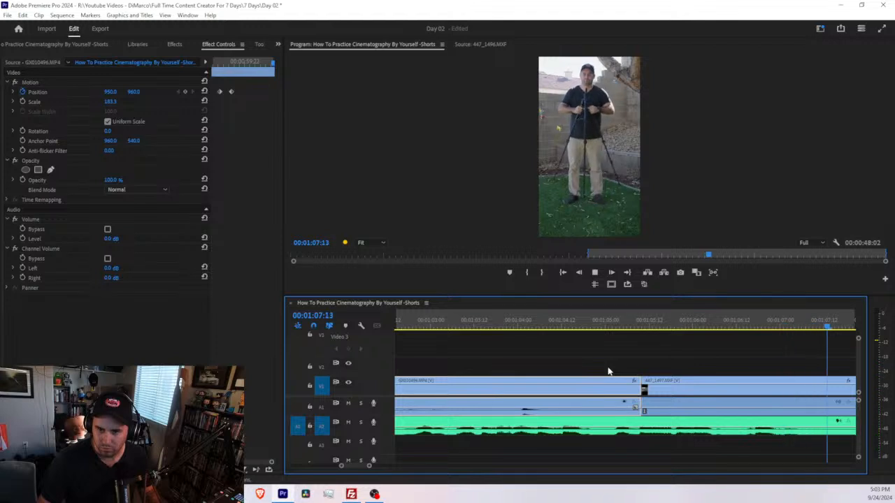
{"action": "scroll", "coordinate": [608, 372], "scroll_direction": "down", "scroll_amount": 1}
{"action": "left_click", "coordinate": [580, 381]}
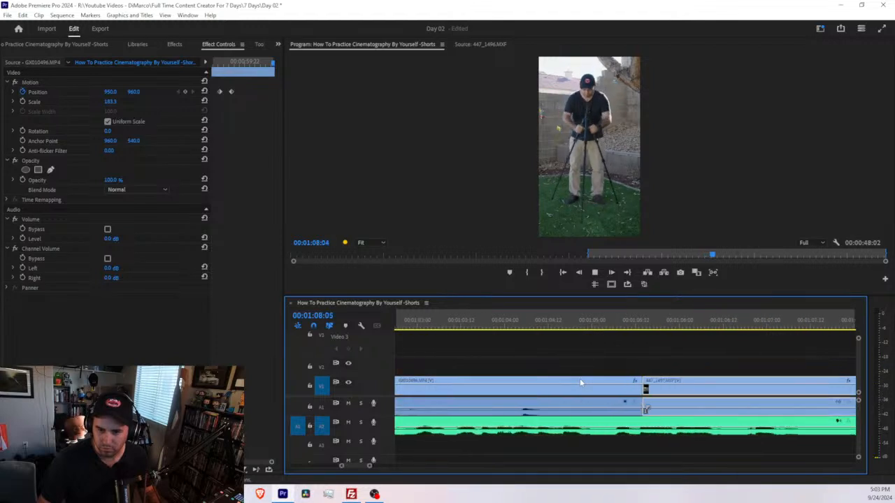
{"action": "left_click", "coordinate": [772, 432]}
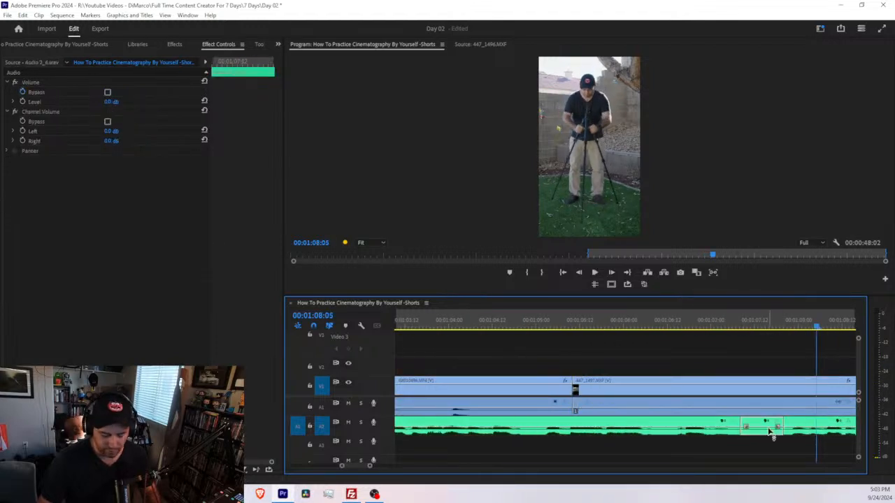
{"action": "key", "text": "Delete"}
{"action": "left_click_drag", "start_coordinate": [820, 426], "coordinate": [782, 426]}
Cut the A2 passage between about 00:01:08:12 and 00:01:09:00 and move the following voice-over to the next video clip's start.
{"action": "left_click", "coordinate": [627, 323]}
{"action": "key", "text": "space"}
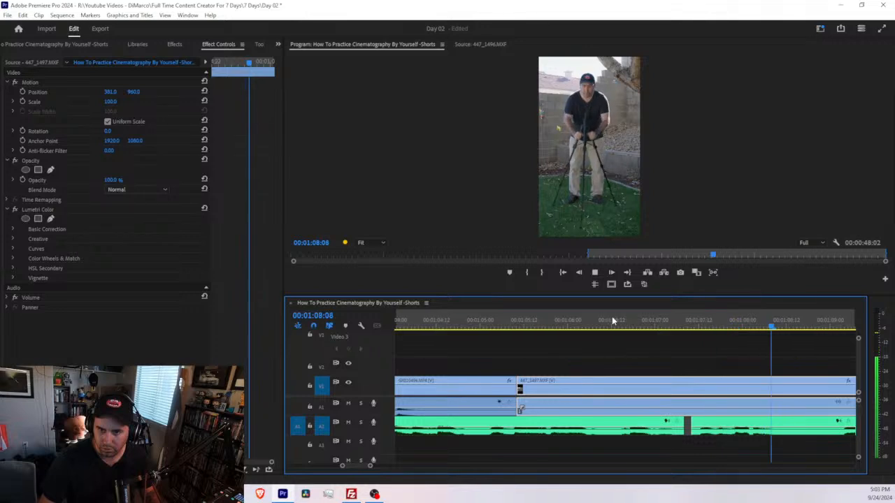
{"action": "key", "text": "space"}
{"action": "key", "text": "space"}
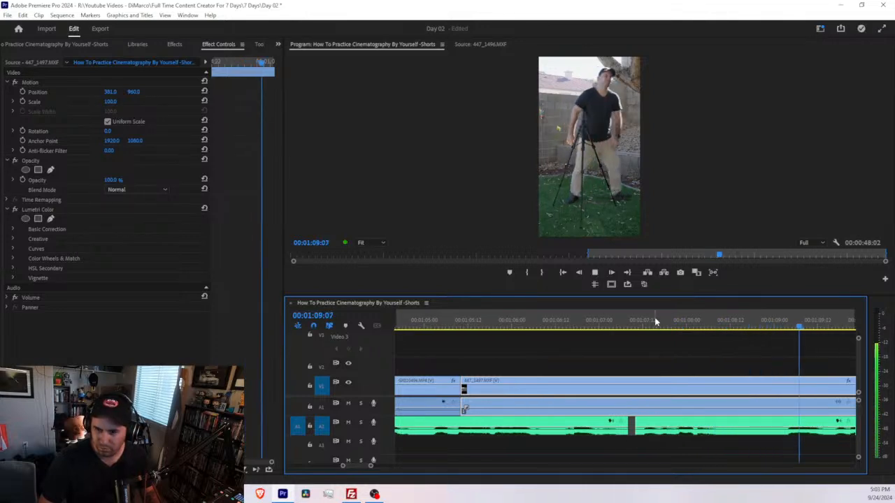
{"action": "scroll", "coordinate": [492, 347], "scroll_direction": "up", "scroll_amount": 2}
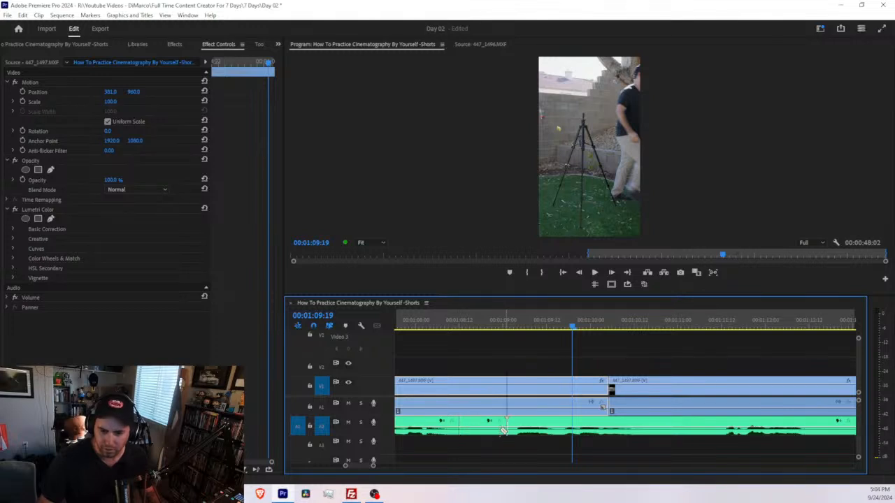
{"action": "left_click", "coordinate": [483, 431]}
{"action": "key", "text": "Delete"}
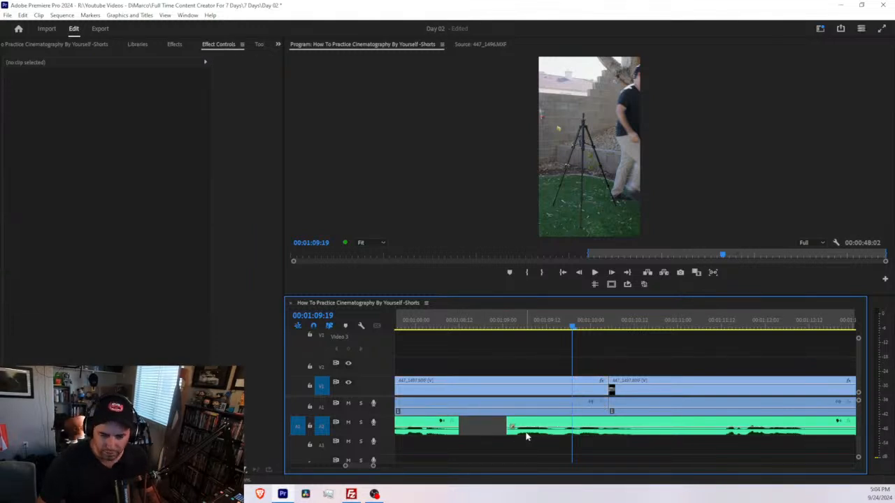
{"action": "left_click_drag", "start_coordinate": [542, 432], "coordinate": [644, 429]}
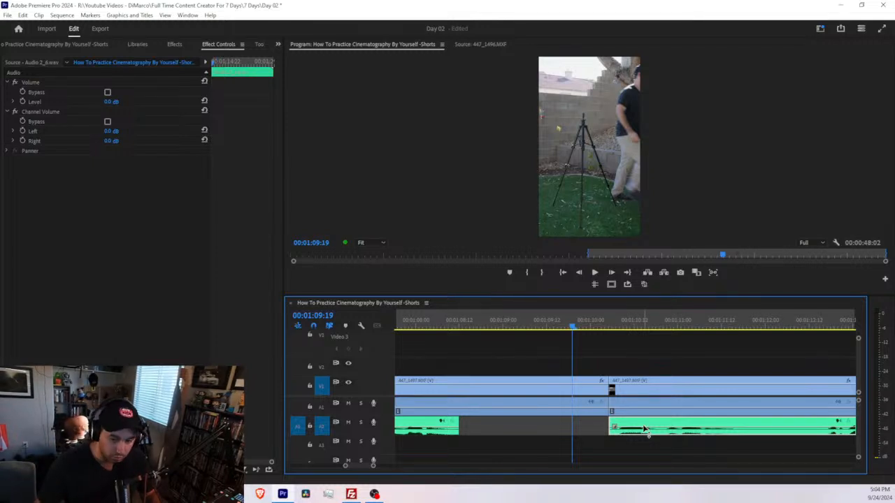
Replay the short from 00:00:48:02 and delete the A2 voice-over passage between about 00:01:11:20 and 00:01:12:12.
{"action": "scroll", "coordinate": [644, 429], "scroll_direction": "down", "scroll_amount": 3}
{"action": "scroll", "coordinate": [572, 393], "scroll_direction": "up", "scroll_amount": 10}
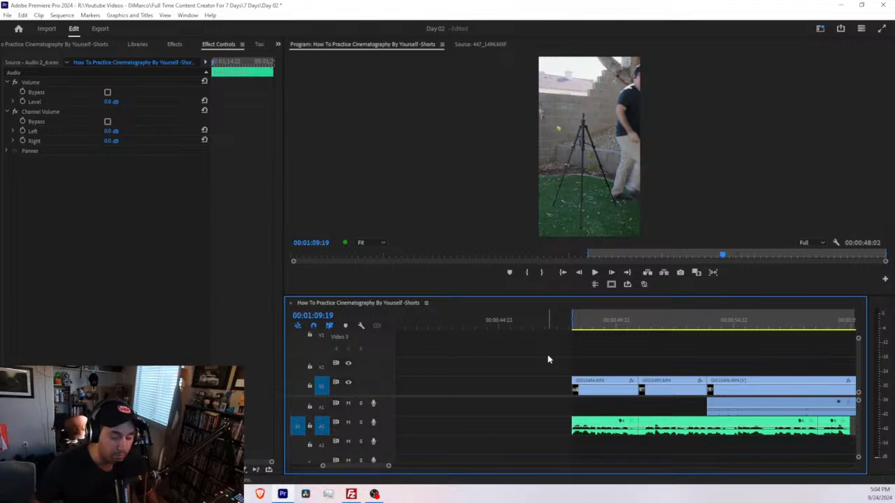
{"action": "left_click", "coordinate": [579, 320]}
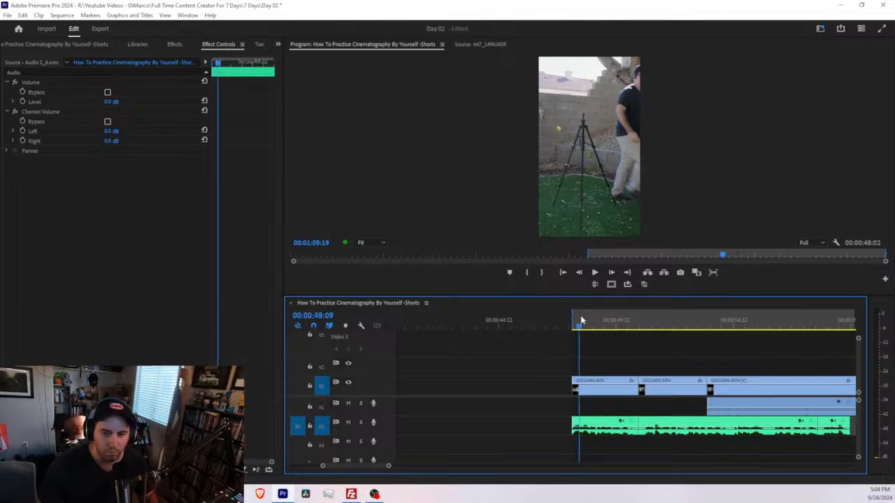
{"action": "key", "text": "Up"}
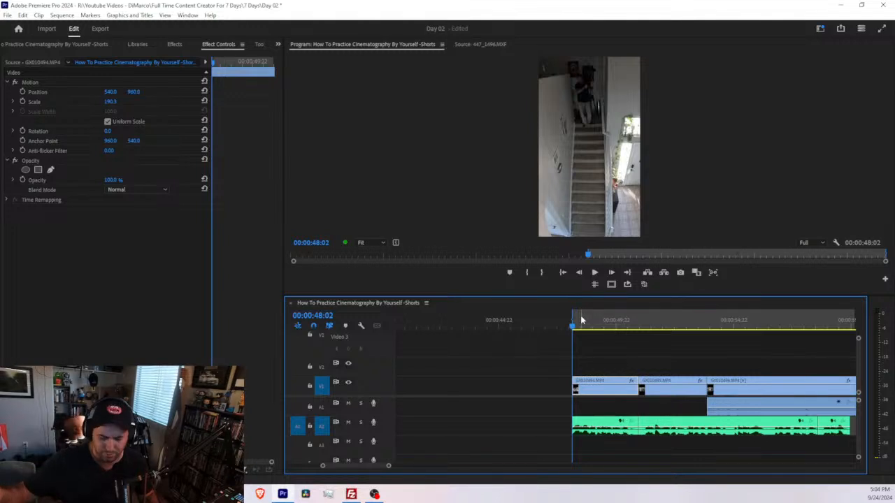
{"action": "key", "text": "space"}
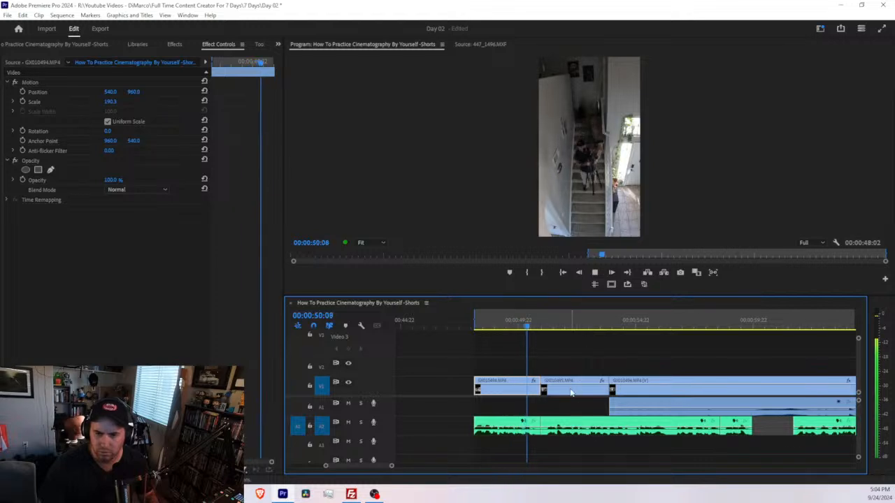
{"action": "key", "text": "="}
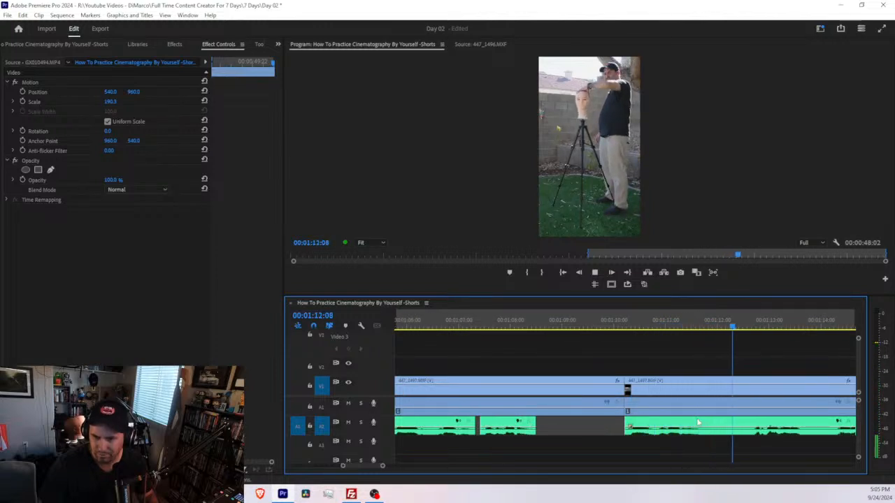
{"action": "left_click", "coordinate": [730, 436]}
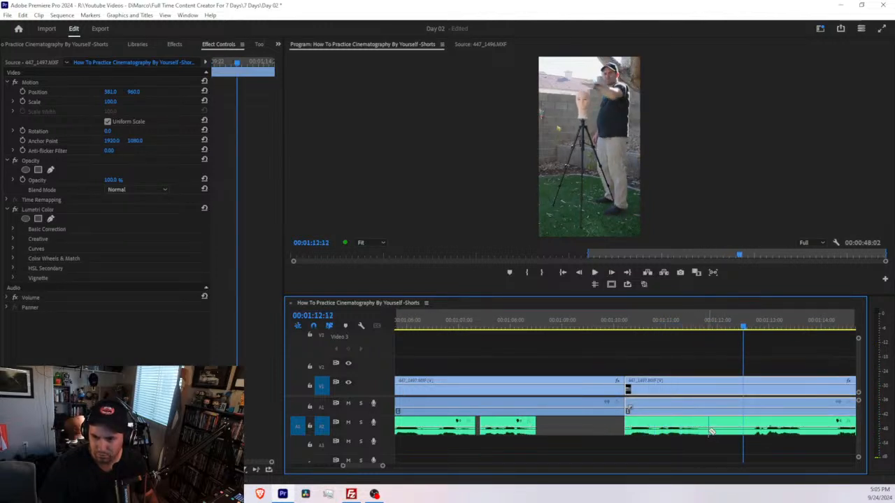
{"action": "left_click", "coordinate": [725, 428]}
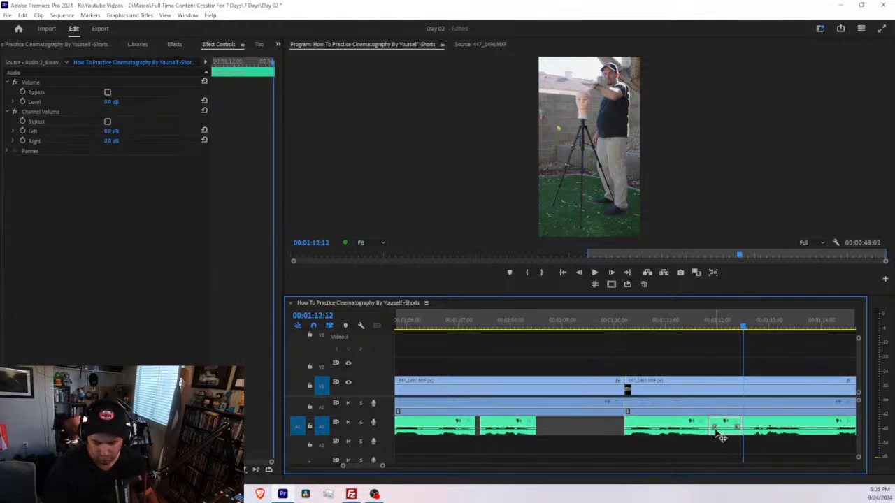
{"action": "key", "text": "Delete"}
{"action": "key", "text": "space"}
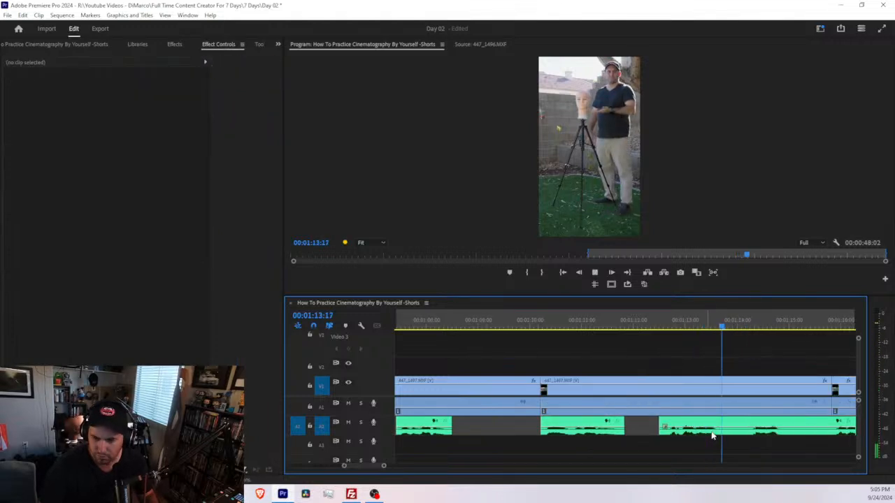
Delete the A2 voice-over passage from about 00:01:15:00 to the start of the next 447_1497.MXF clip.
{"action": "left_click", "coordinate": [715, 435]}
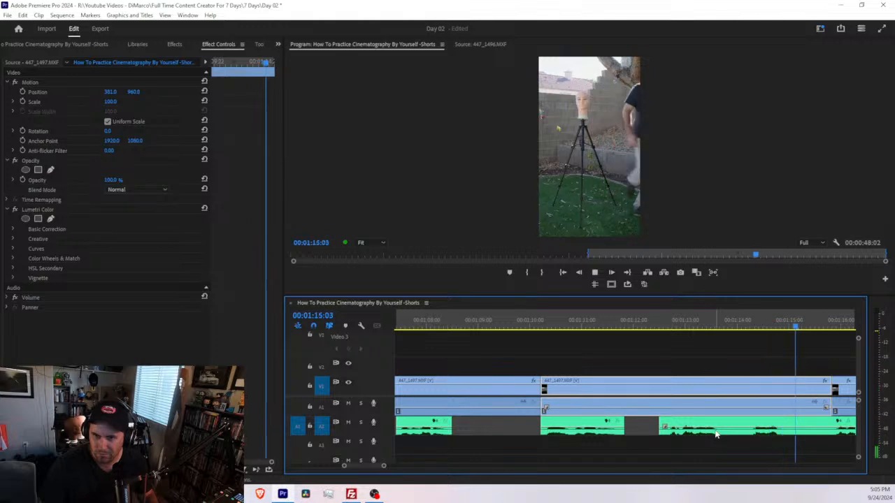
{"action": "left_click", "coordinate": [730, 358]}
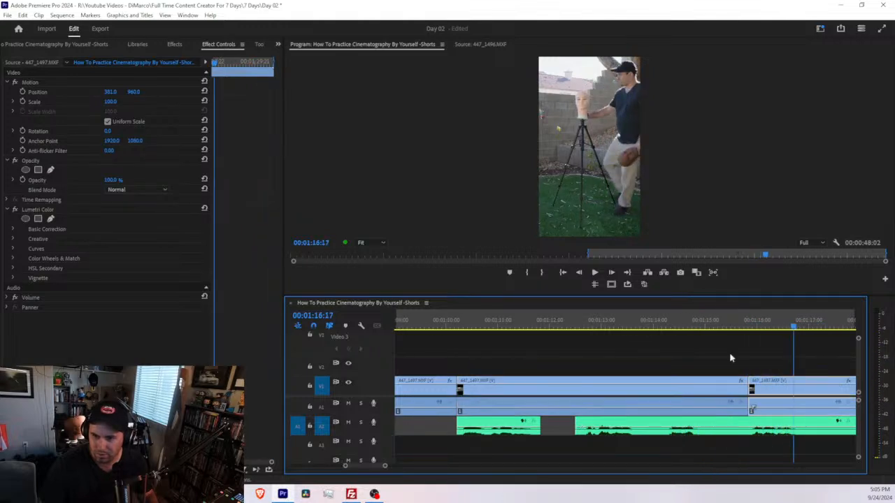
{"action": "mouse_move", "coordinate": [756, 325]}
{"action": "left_mouse_down"}
{"action": "mouse_move", "coordinate": [777, 329]}
{"action": "mouse_move", "coordinate": [765, 330]}
{"action": "left_mouse_up"}
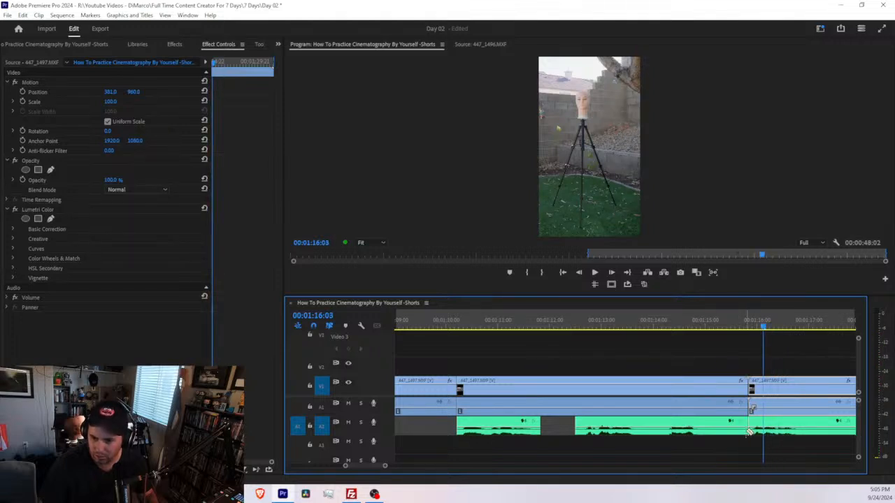
{"action": "key", "text": "Delete"}
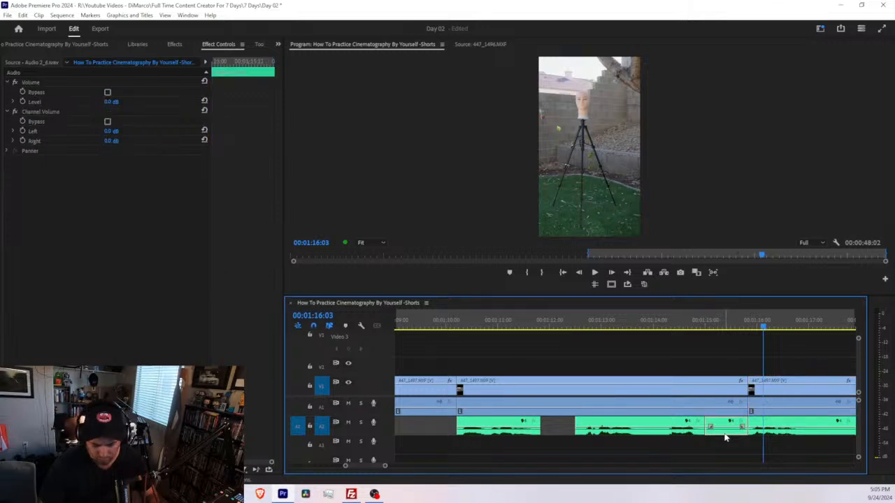
Trim the end of the 447_1497.MXF clip before the cut back to 00:01:15:14.
{"action": "left_click_drag", "start_coordinate": [720, 320], "coordinate": [737, 324]}
{"action": "left_click_drag", "start_coordinate": [741, 388], "coordinate": [737, 389]}
{"action": "left_click", "coordinate": [738, 389]}
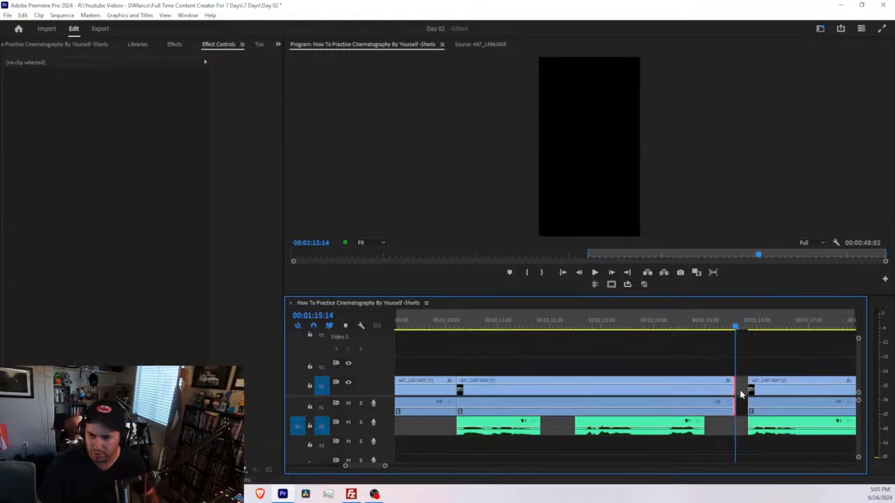
Trim the start of the last 447_1497.MXF clip to 00:01:16:02, move its A2 voice-over there, and close the gap before them.
{"action": "left_click_drag", "start_coordinate": [747, 323], "coordinate": [772, 325]}
{"action": "scroll", "coordinate": [782, 417], "scroll_direction": "down", "scroll_amount": 5}
{"action": "left_click_drag", "start_coordinate": [685, 328], "coordinate": [666, 326]}
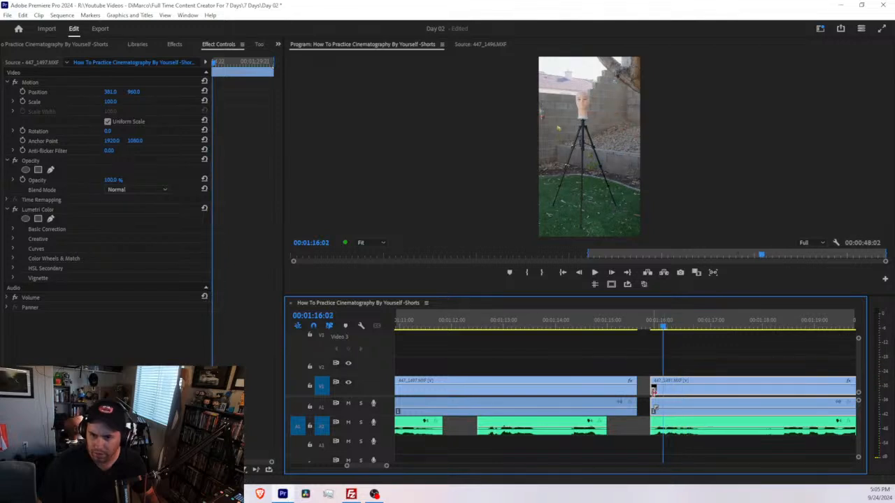
{"action": "left_click_drag", "start_coordinate": [653, 390], "coordinate": [668, 392]}
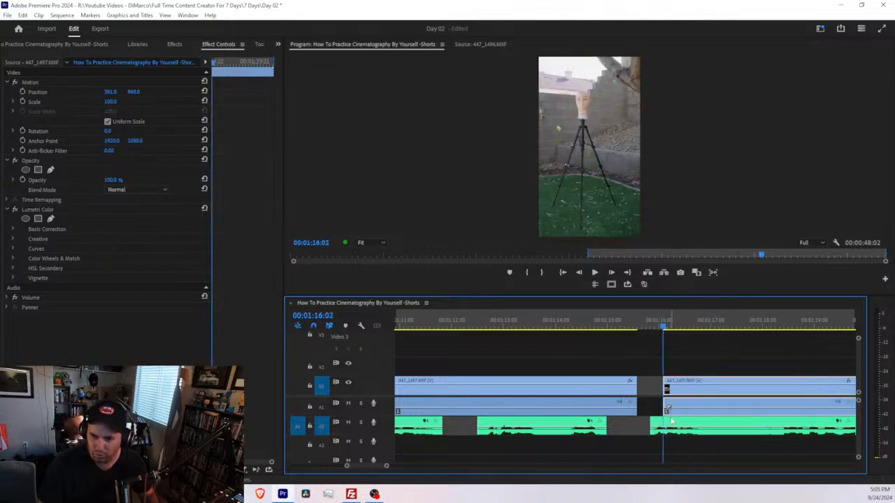
{"action": "left_click_drag", "start_coordinate": [673, 424], "coordinate": [686, 424]}
{"action": "left_click", "coordinate": [657, 393]}
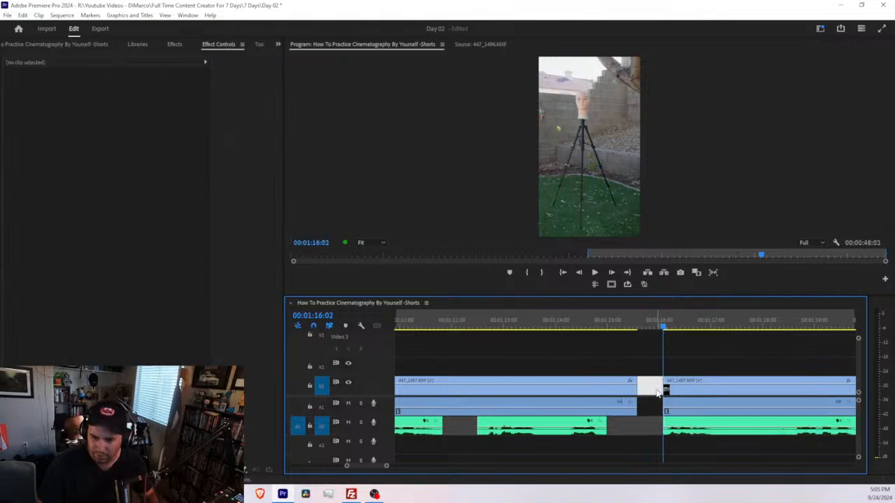
{"action": "key", "text": "Delete"}
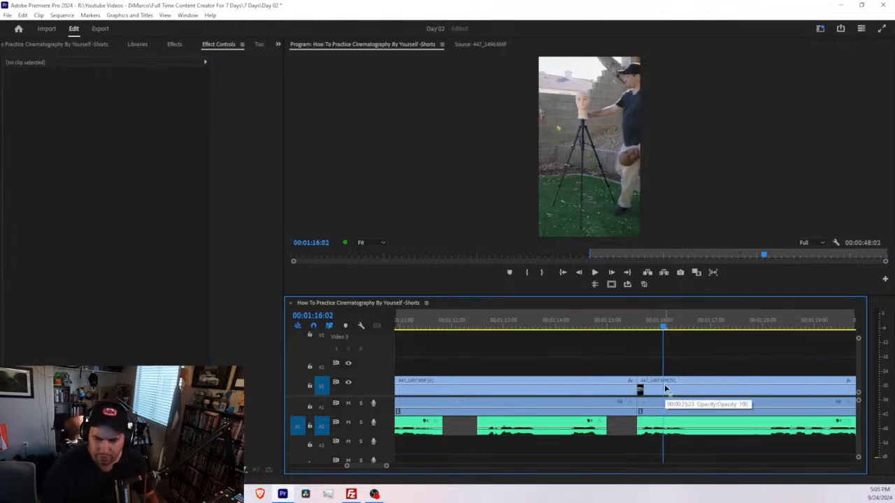
Replay the short from about 00:01:12:13 through the last 447_1497.MXF clip to check the voice-over against the picture.
{"action": "left_click", "coordinate": [567, 323]}
{"action": "left_click", "coordinate": [480, 327]}
{"action": "key", "text": "space"}
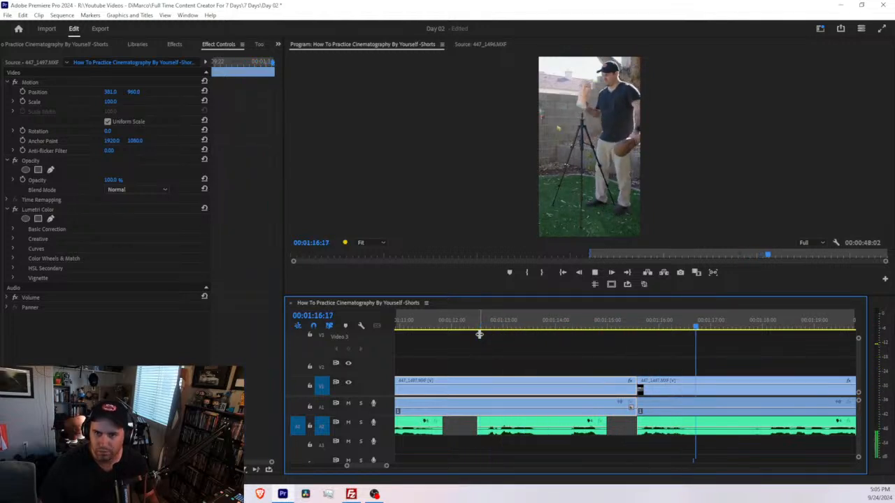
{"action": "scroll", "coordinate": [637, 421], "scroll_direction": "down", "scroll_amount": 2}
{"action": "scroll", "coordinate": [638, 419], "scroll_direction": "down", "scroll_amount": 2}
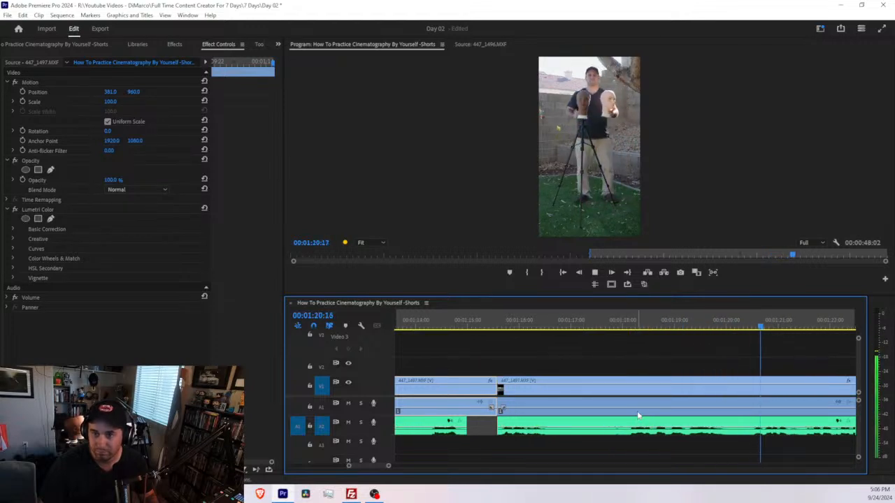
{"action": "scroll", "coordinate": [638, 416], "scroll_direction": "up", "scroll_amount": 5}
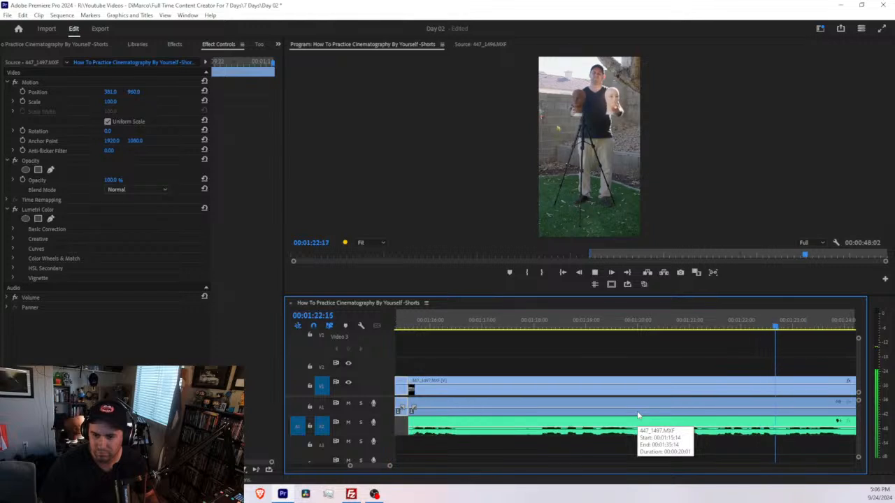
{"action": "scroll", "coordinate": [637, 416], "scroll_direction": "down", "scroll_amount": 5}
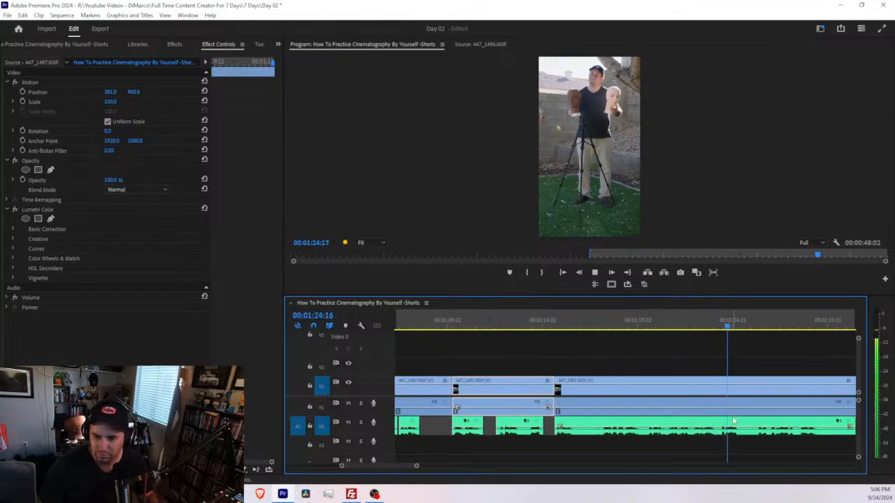
{"action": "scroll", "coordinate": [732, 420], "scroll_direction": "down", "scroll_amount": 2}
{"action": "scroll", "coordinate": [731, 419], "scroll_direction": "down", "scroll_amount": 2}
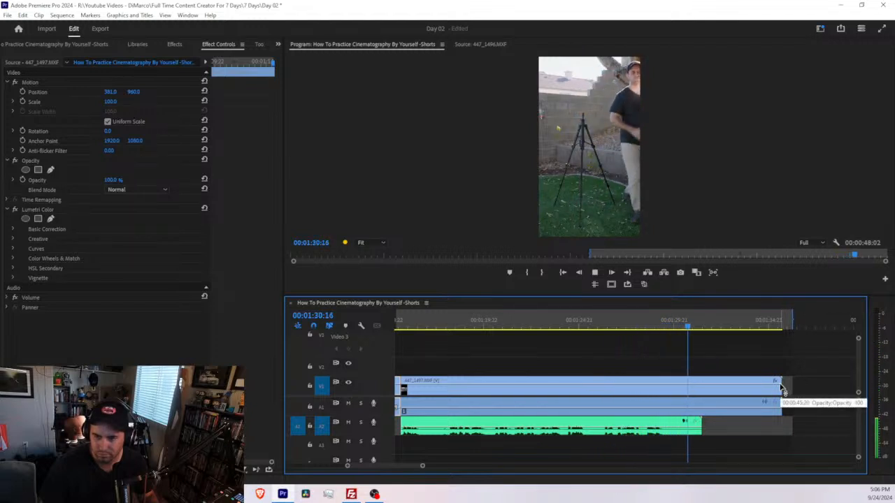
Cut out the A2 voice-over passage between about 00:01:16:15 and 00:01:17:12 and move the remaining voice-over back to close the gap.
{"action": "left_click", "coordinate": [618, 319]}
{"action": "left_click_drag", "start_coordinate": [619, 316], "coordinate": [583, 335]}
{"action": "scroll", "coordinate": [487, 395], "scroll_direction": "up", "scroll_amount": 5}
{"action": "key", "text": "c"}
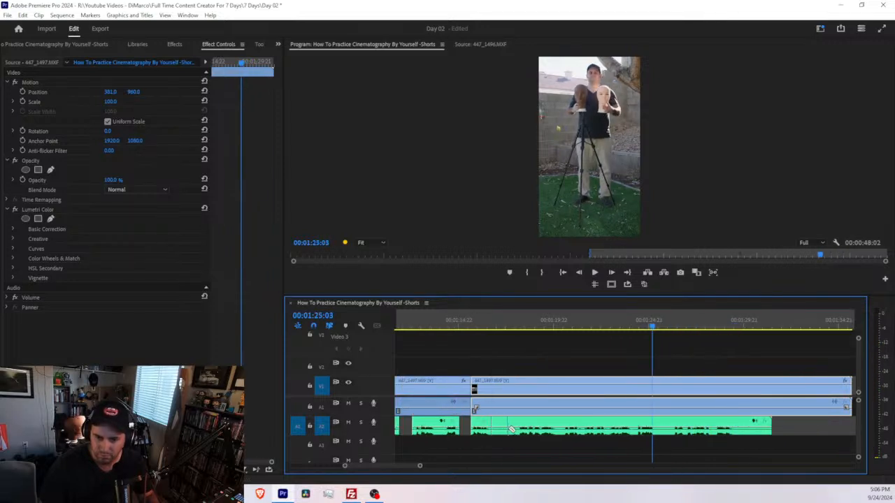
{"action": "left_click", "coordinate": [496, 433]}
{"action": "key", "text": "Delete"}
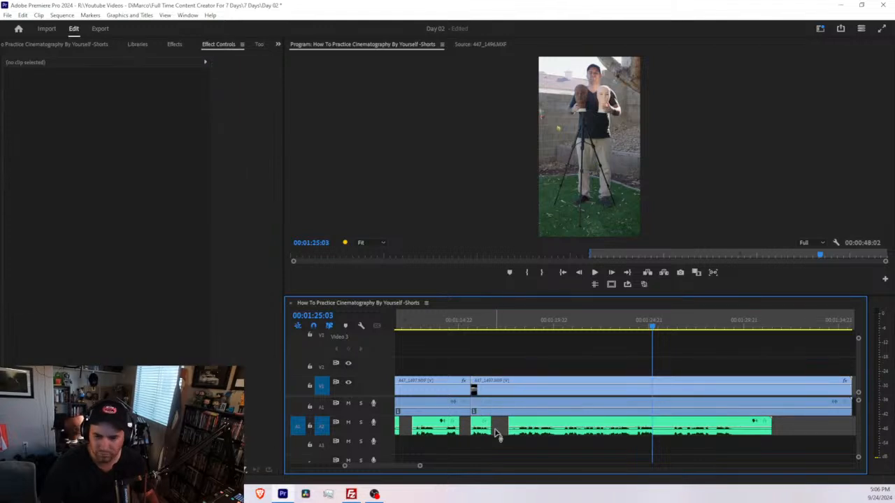
{"action": "left_click_drag", "start_coordinate": [551, 425], "coordinate": [532, 424]}
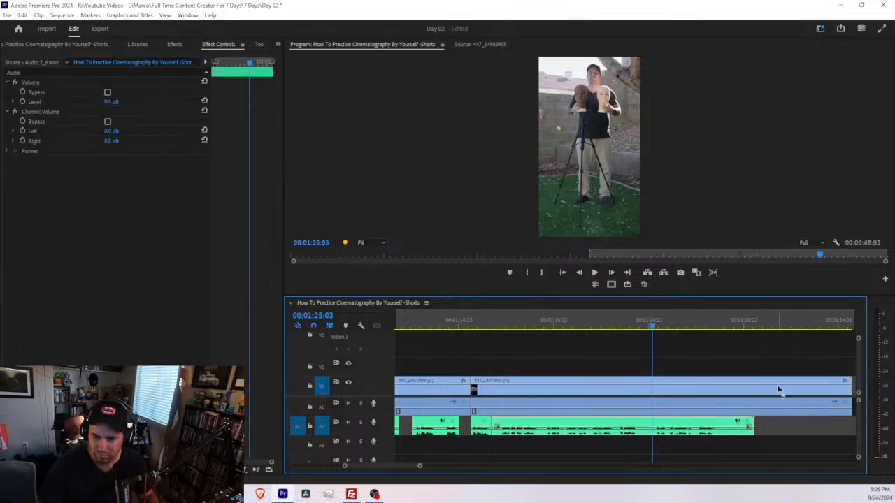
Trim the ends of the last 447_1497.MXF clip and its A2 voice-over to 00:01:28:14 and set the sequence out point there.
{"action": "left_click", "coordinate": [849, 389]}
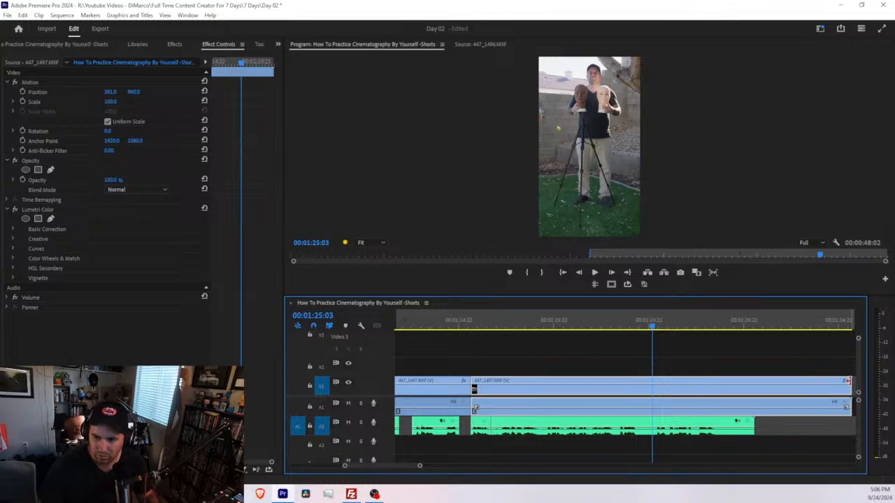
{"action": "left_click_drag", "start_coordinate": [848, 381], "coordinate": [708, 382]}
{"action": "left_click_drag", "start_coordinate": [745, 419], "coordinate": [713, 422]}
{"action": "key", "text": "minus"}
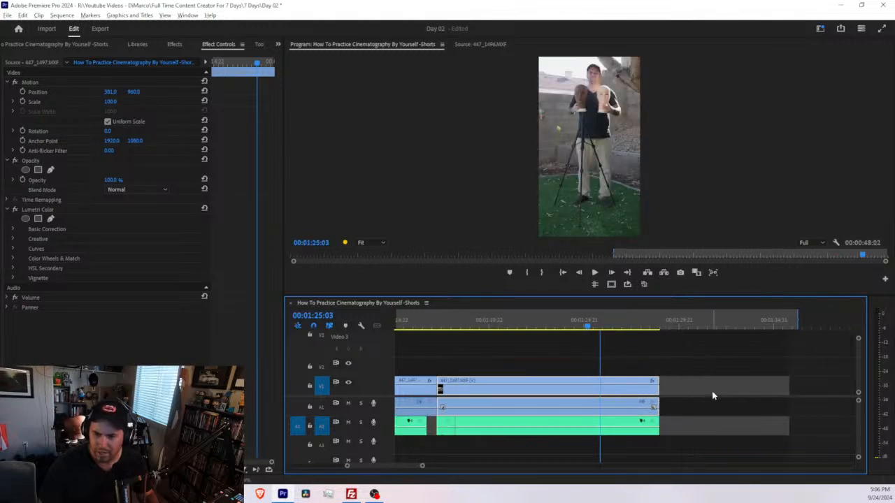
{"action": "left_click", "coordinate": [773, 330]}
{"action": "left_click_drag", "start_coordinate": [774, 324], "coordinate": [670, 328]}
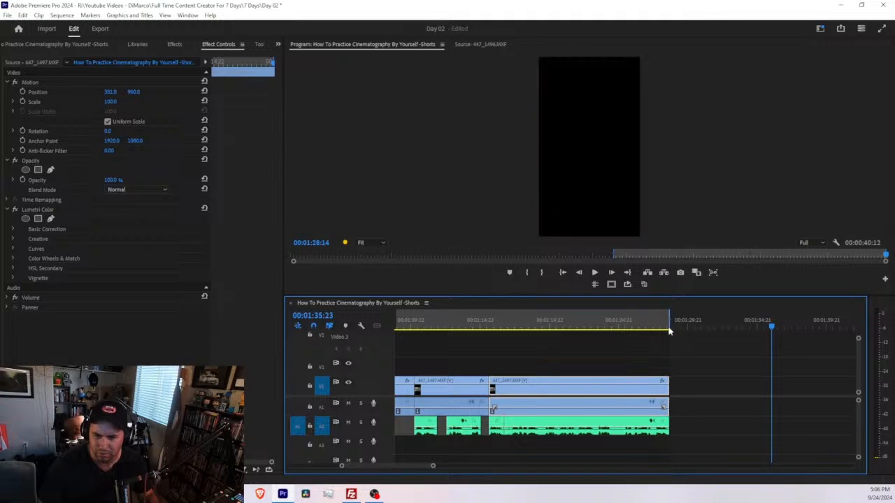
Replay the short from 00:00:48:12 to 00:01:18:07 to review the voice-over timing across all the clips.
{"action": "scroll", "coordinate": [668, 332], "scroll_direction": "down", "scroll_amount": 5}
{"action": "scroll", "coordinate": [539, 347], "scroll_direction": "up", "scroll_amount": 3}
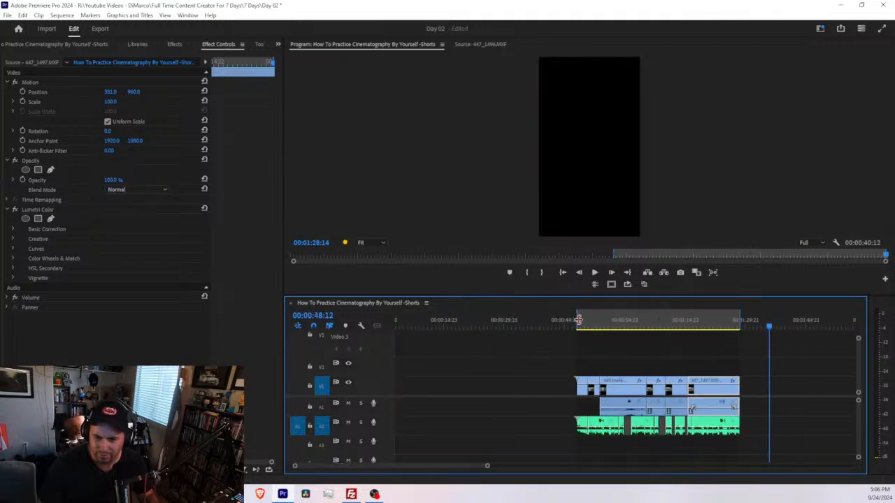
{"action": "mouse_move", "coordinate": [741, 326]}
{"action": "left_mouse_down"}
{"action": "mouse_move", "coordinate": [699, 326]}
{"action": "mouse_move", "coordinate": [733, 324]}
{"action": "left_mouse_up"}
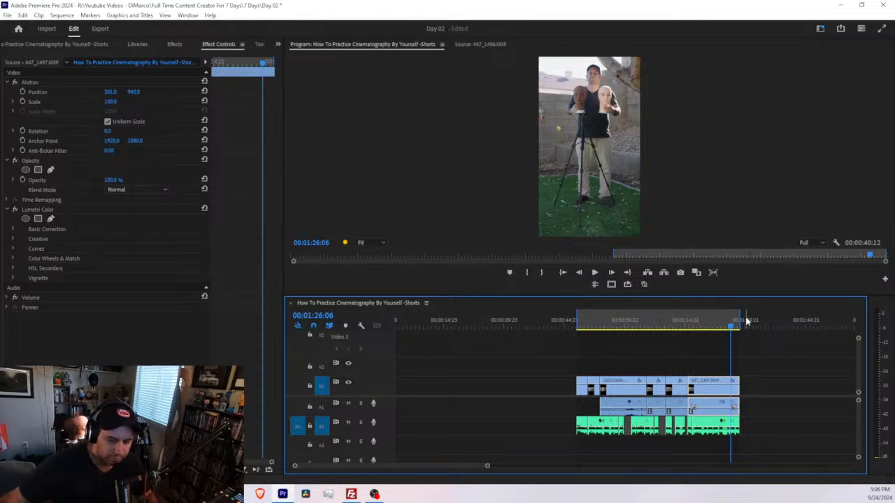
{"action": "left_click_drag", "start_coordinate": [634, 315], "coordinate": [592, 323]}
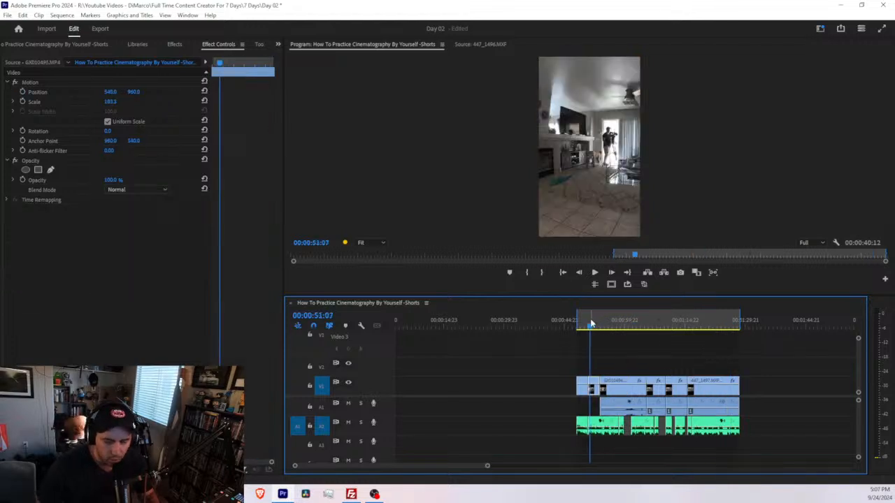
{"action": "scroll", "coordinate": [592, 323], "scroll_direction": "up", "scroll_amount": 3}
{"action": "scroll", "coordinate": [609, 328], "scroll_direction": "up", "scroll_amount": 2}
{"action": "left_click_drag", "start_coordinate": [670, 321], "coordinate": [657, 323]}
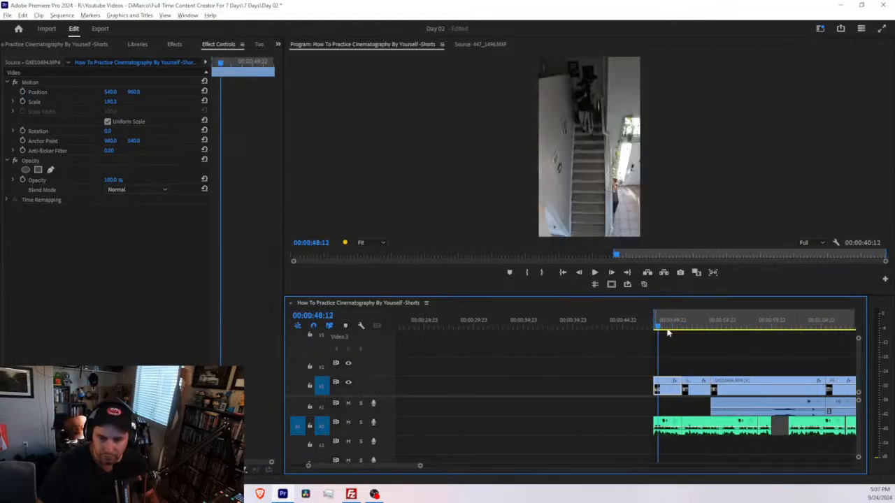
{"action": "scroll", "coordinate": [671, 333], "scroll_direction": "up", "scroll_amount": 2}
{"action": "key", "text": "space"}
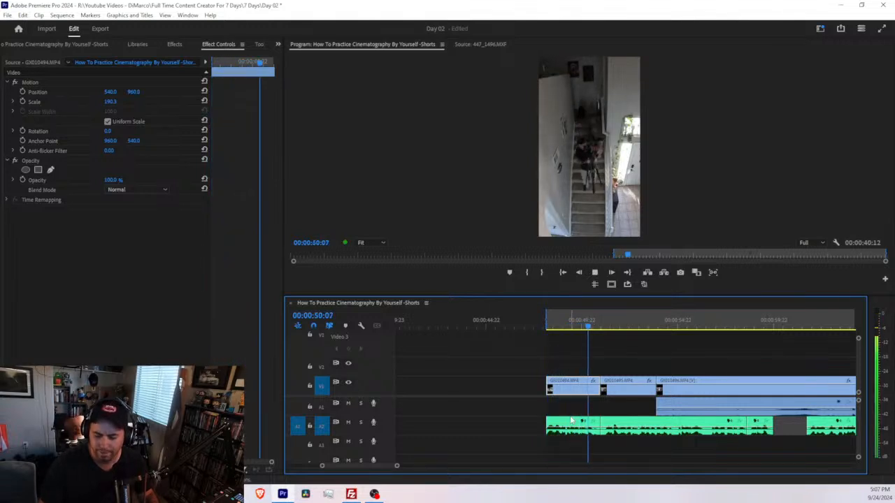
{"action": "scroll", "coordinate": [571, 420], "scroll_direction": "down", "scroll_amount": 2}
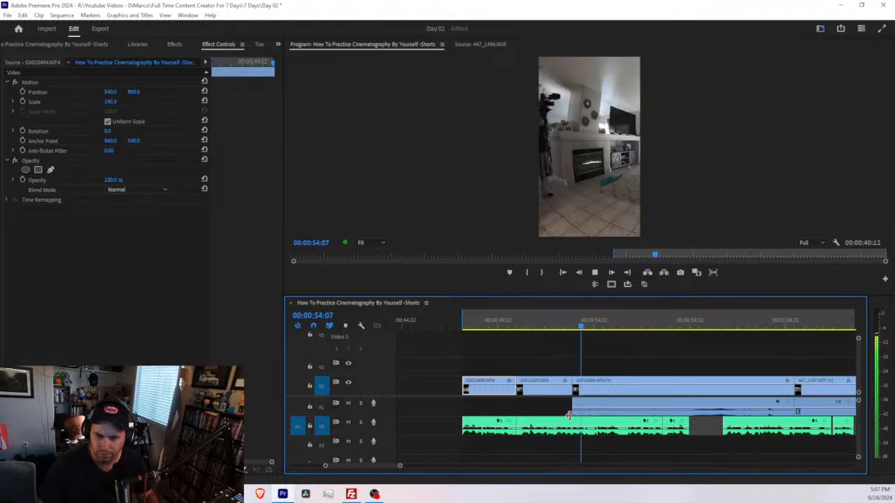
{"action": "scroll", "coordinate": [568, 416], "scroll_direction": "down", "scroll_amount": 2}
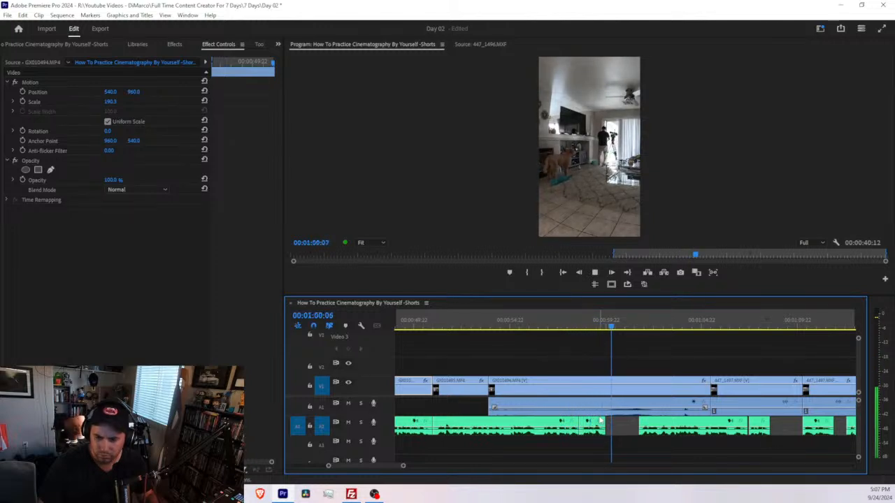
{"action": "scroll", "coordinate": [600, 421], "scroll_direction": "down", "scroll_amount": 2}
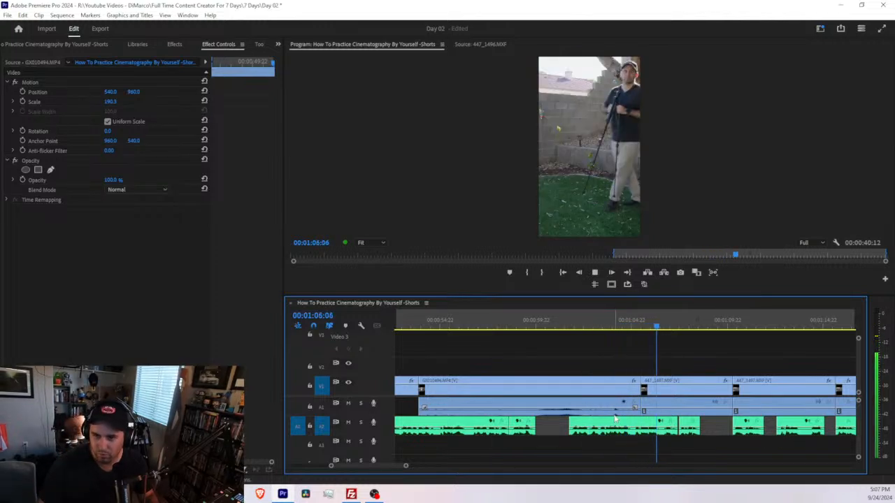
{"action": "scroll", "coordinate": [622, 416], "scroll_direction": "down", "scroll_amount": 2}
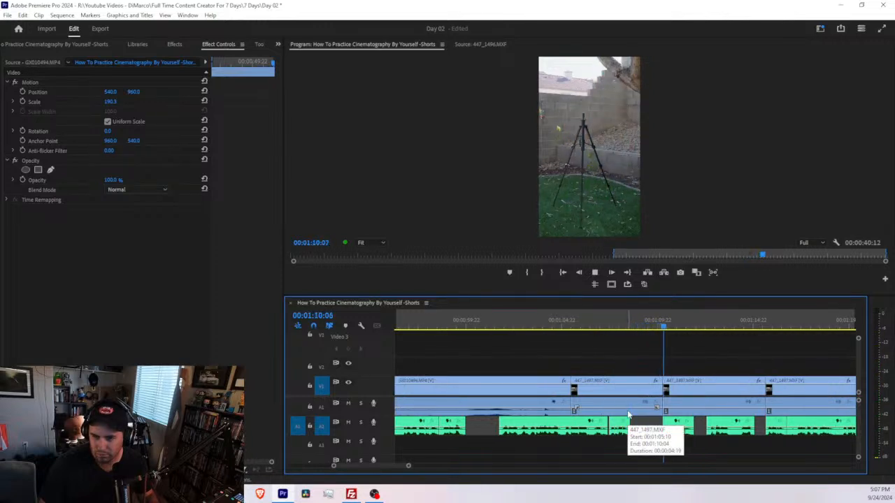
{"action": "scroll", "coordinate": [627, 419], "scroll_direction": "down", "scroll_amount": 3}
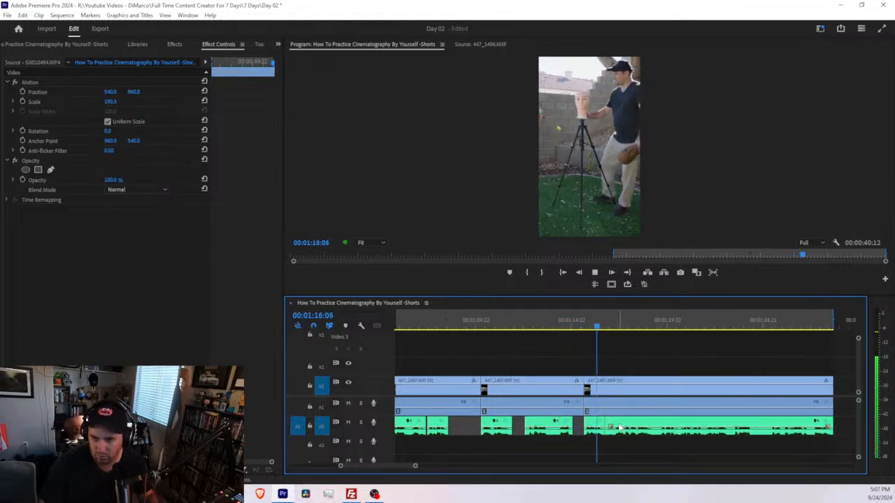
{"action": "scroll", "coordinate": [620, 427], "scroll_direction": "down", "scroll_amount": 2}
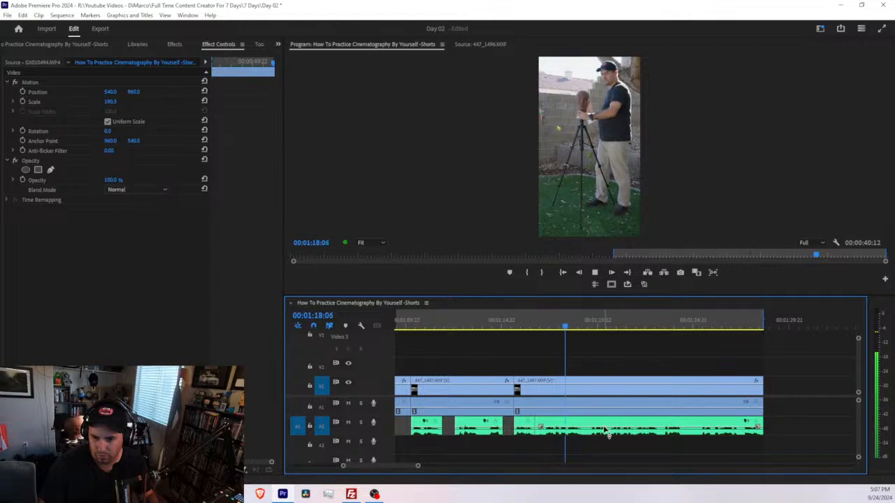
{"action": "left_click", "coordinate": [604, 428]}
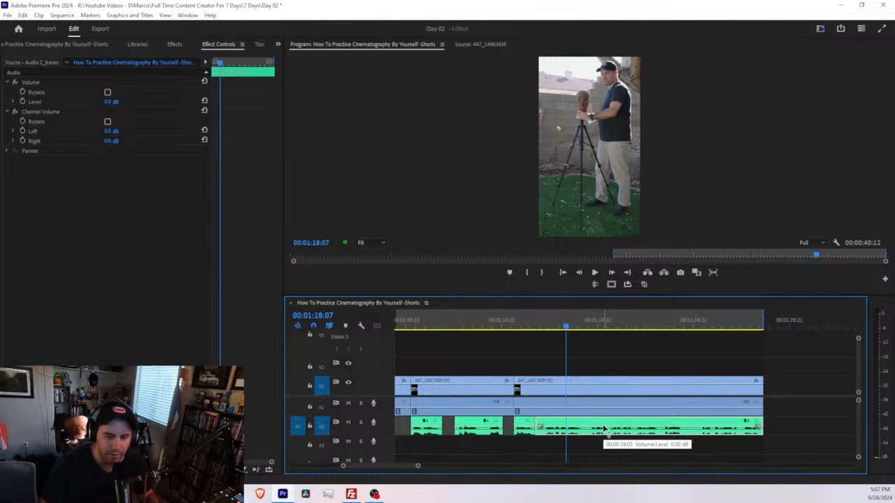
Listen to the final voice-over passage on A2 from 00:01:16:14 to the end of the short.
{"action": "scroll", "coordinate": [588, 428], "scroll_direction": "down", "scroll_amount": 4}
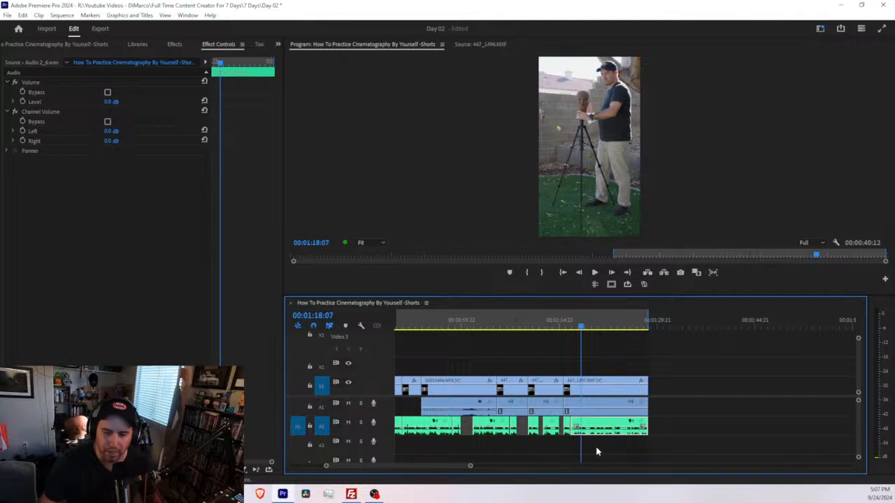
{"action": "scroll", "coordinate": [597, 452], "scroll_direction": "up", "scroll_amount": 4}
{"action": "left_click", "coordinate": [527, 326]}
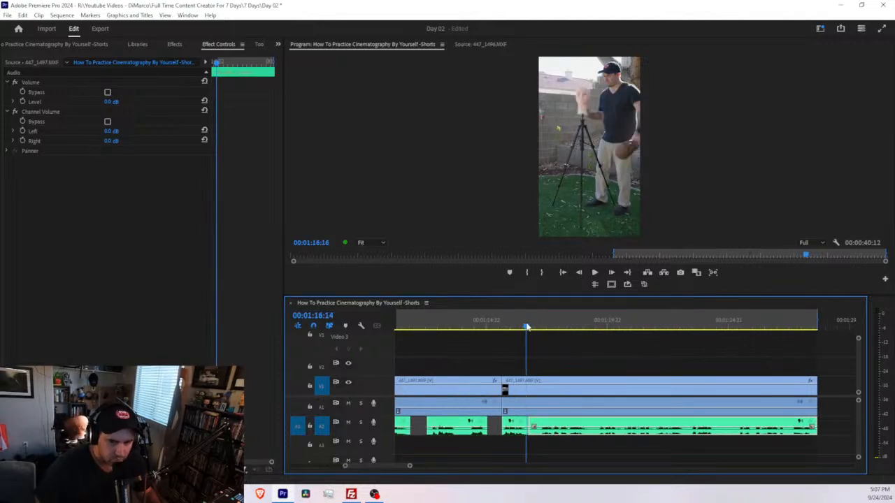
{"action": "key", "text": "space"}
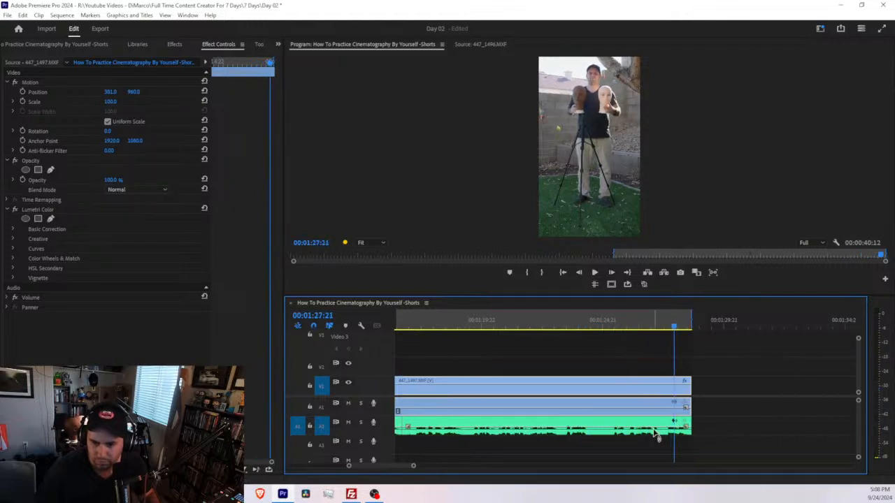
{"action": "scroll", "coordinate": [656, 433], "scroll_direction": "up", "scroll_amount": 4}
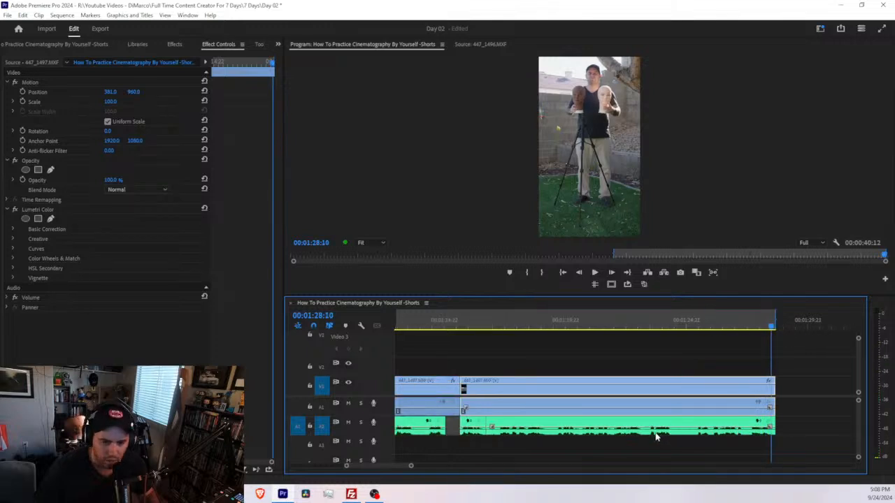
Set the in point at 00:01:16:16 and delete the A2 voice-over clip from there to the end of the short.
{"action": "left_click", "coordinate": [527, 327]}
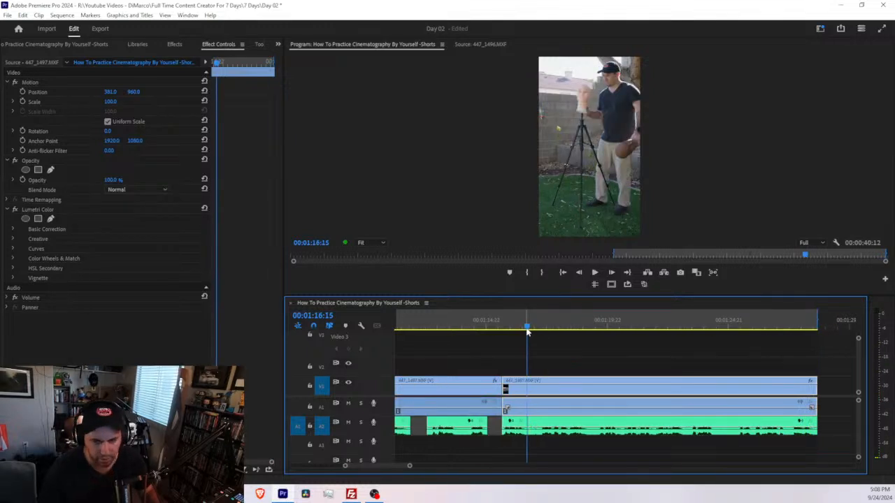
{"action": "key", "text": "Right"}
{"action": "key", "text": "i"}
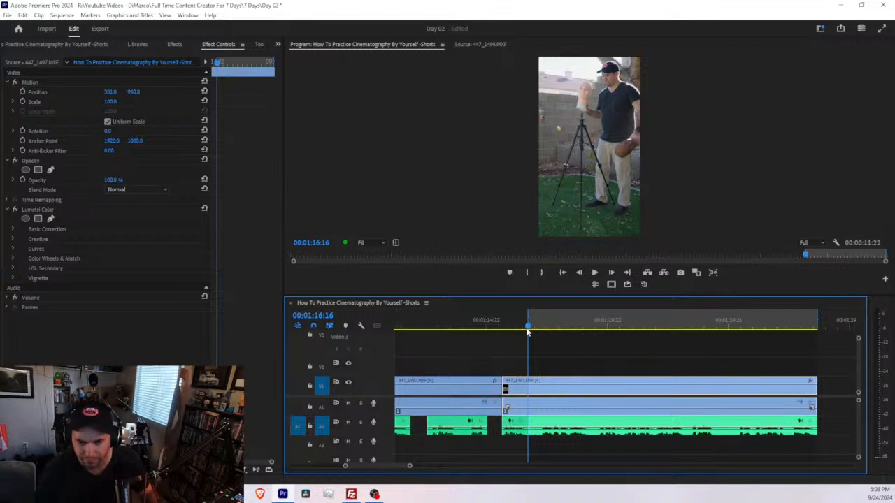
{"action": "left_click", "coordinate": [589, 434]}
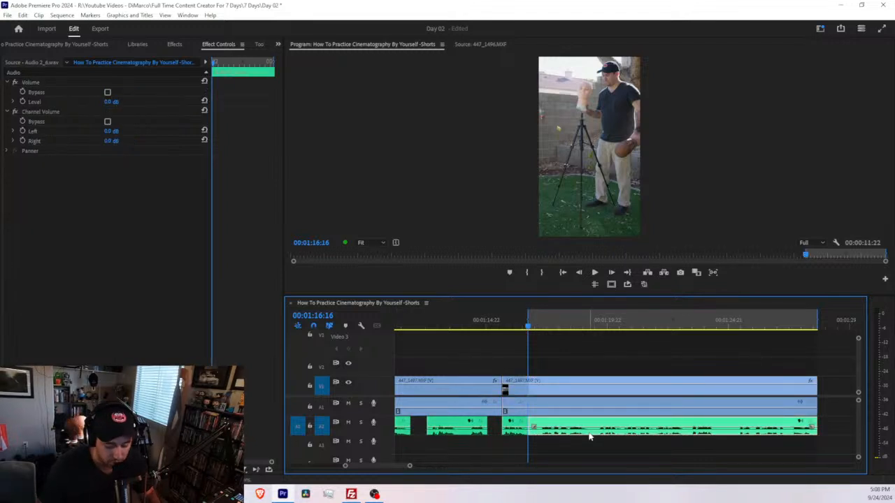
{"action": "key", "text": "Delete"}
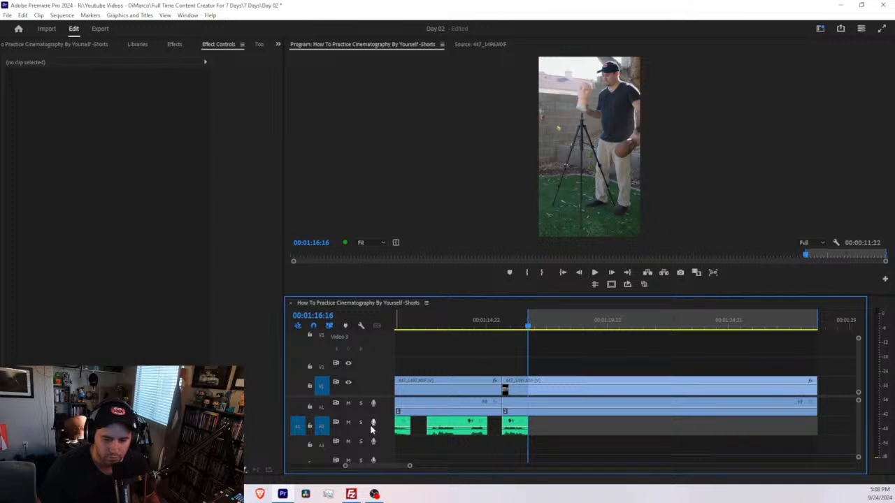
Record a new closing voice-over on A2 from 00:01:16:16 to the out point at 00:01:28:14.
{"action": "left_click", "coordinate": [474, 326]}
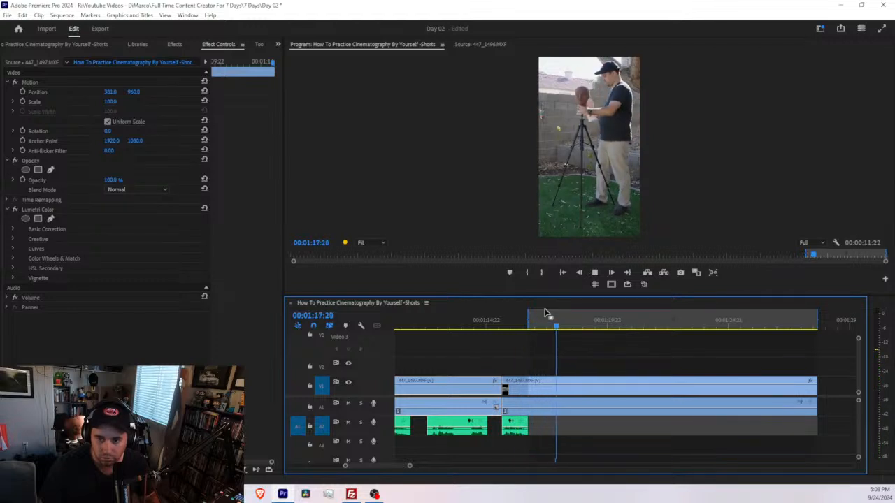
{"action": "key", "text": "space"}
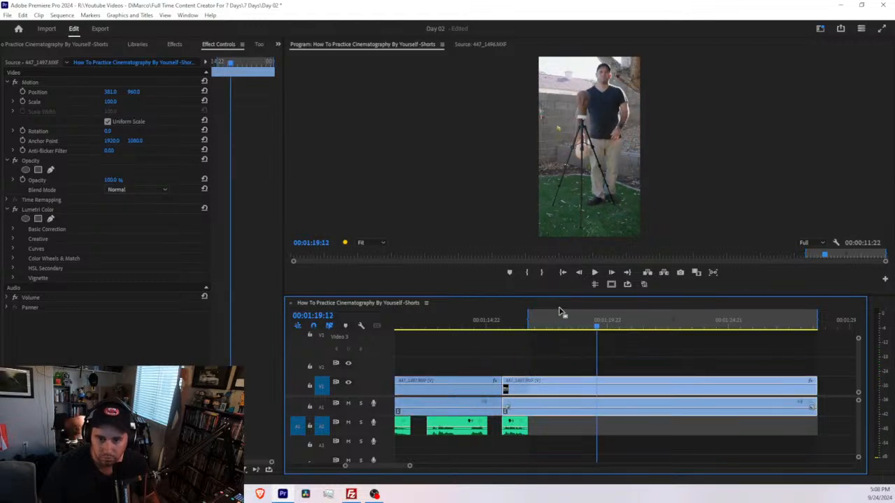
{"action": "key", "text": "space"}
{"action": "left_click_drag", "start_coordinate": [563, 319], "coordinate": [522, 328]}
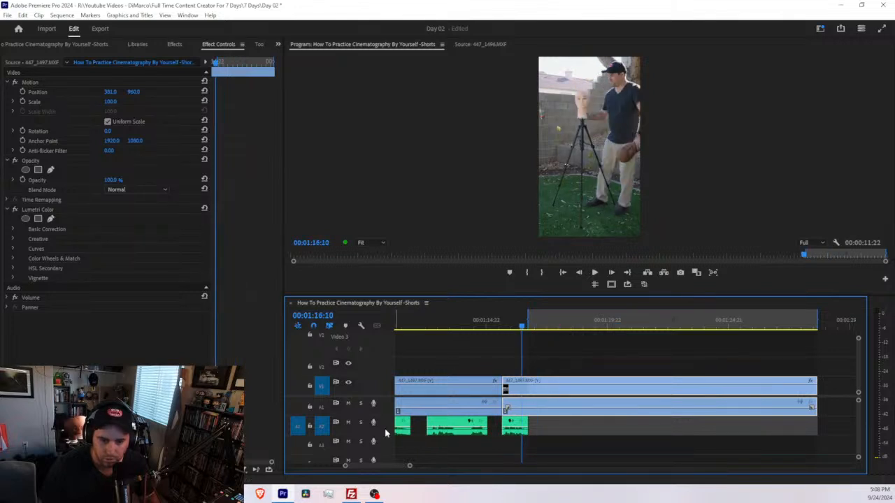
{"action": "key", "text": "j"}
{"action": "key", "text": "j"}
{"action": "key", "text": "j"}
{"action": "key", "text": "l"}
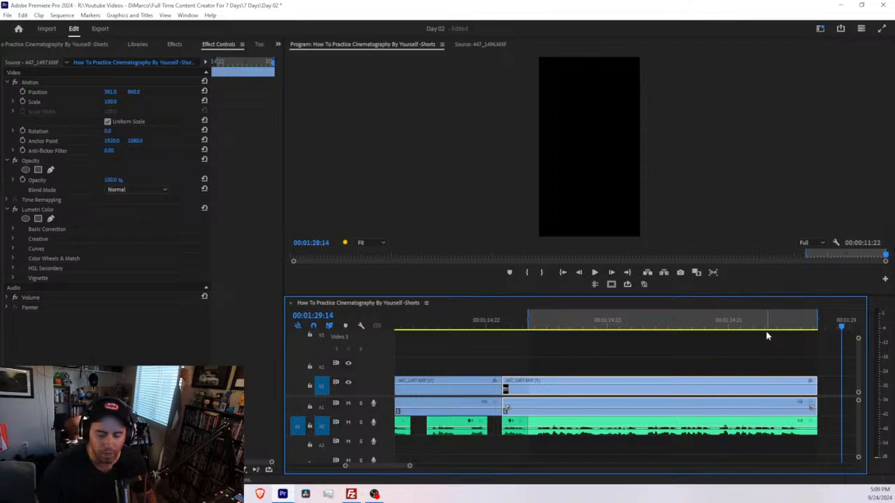
Replay the end of the new A2 voice-over and trim its end back to 00:01:24:09.
{"action": "left_click_drag", "start_coordinate": [739, 330], "coordinate": [689, 323]}
{"action": "key", "text": "space"}
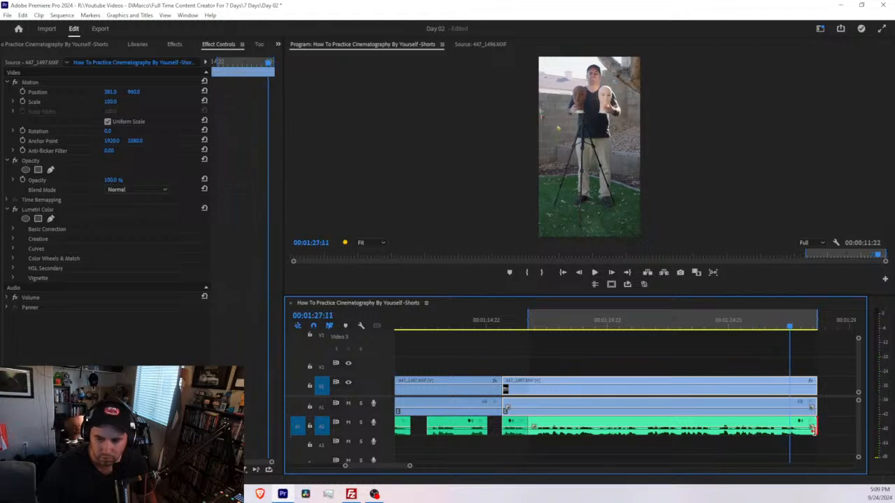
{"action": "left_click_drag", "start_coordinate": [813, 430], "coordinate": [713, 430]}
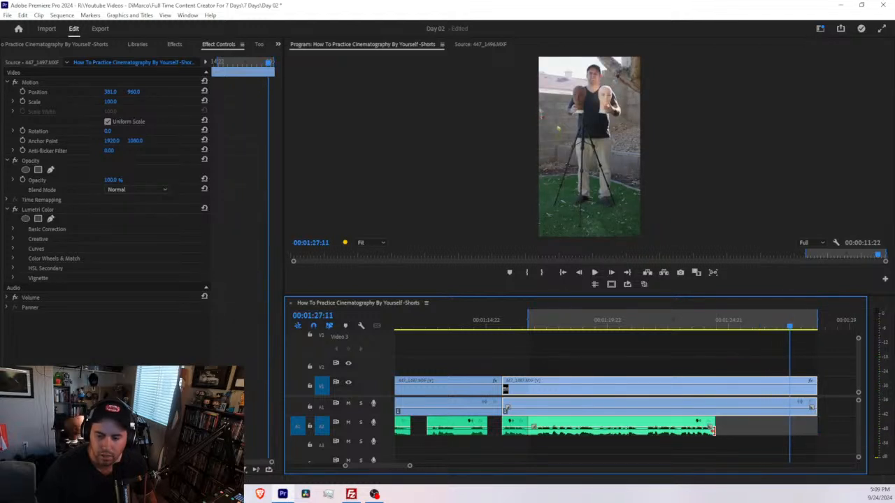
{"action": "left_click", "coordinate": [706, 325]}
{"action": "key", "text": "Down"}
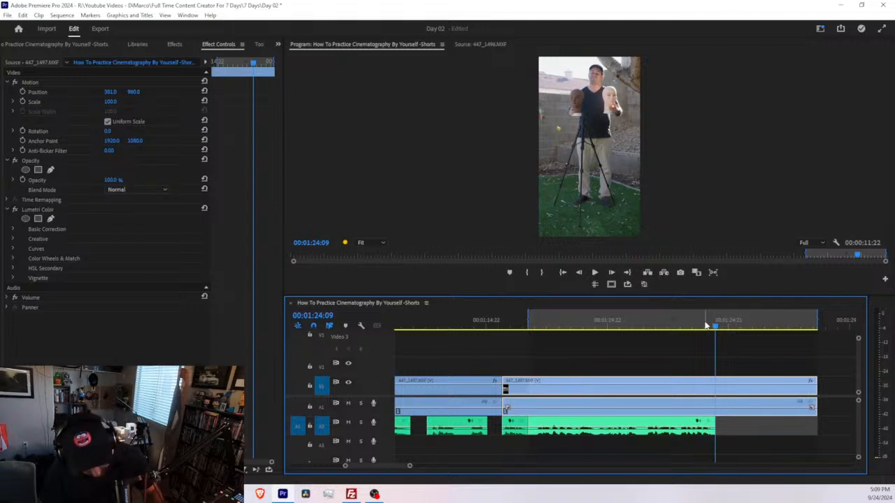
Set the in point at 00:01:24:09 and record the last voice-over line on A2 up to 00:01:28:14.
{"action": "key", "text": "i"}
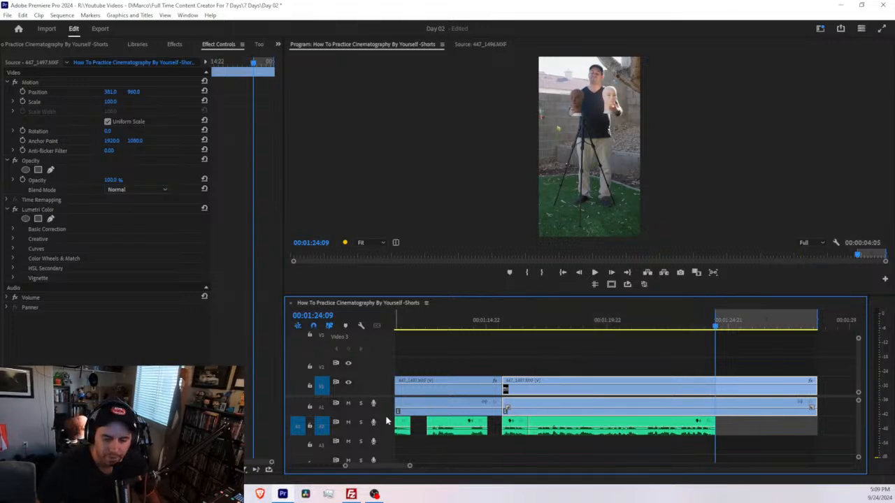
{"action": "left_click", "coordinate": [374, 423]}
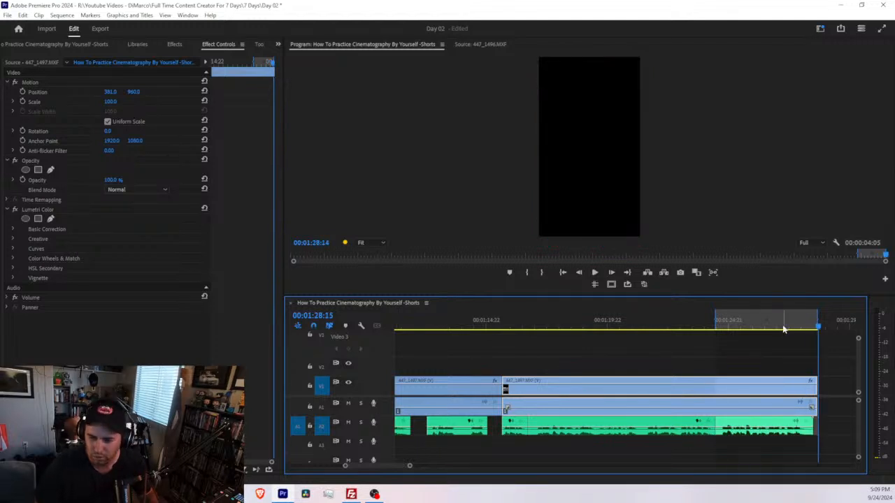
{"action": "left_click_drag", "start_coordinate": [783, 329], "coordinate": [522, 343]}
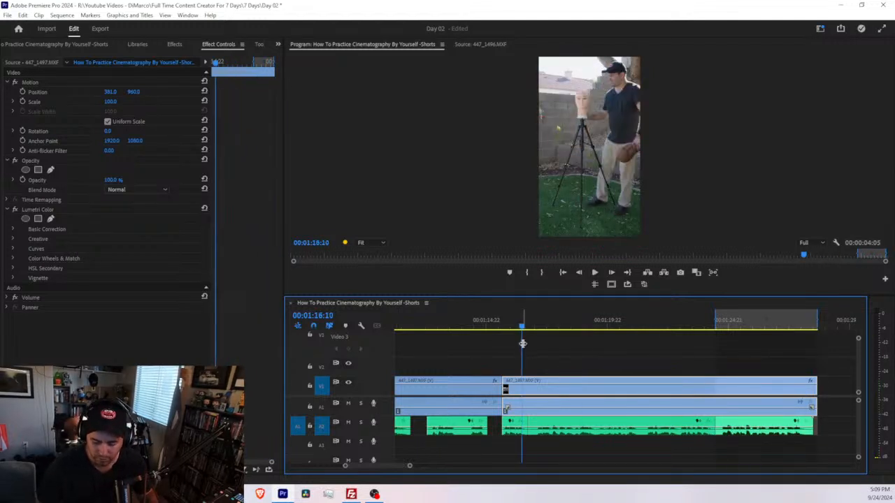
Move the short's opening voice-over clip from A2 down to A3 and disable it.
{"action": "key", "text": "Home"}
{"action": "scroll", "coordinate": [543, 364], "scroll_direction": "down", "scroll_amount": 10}
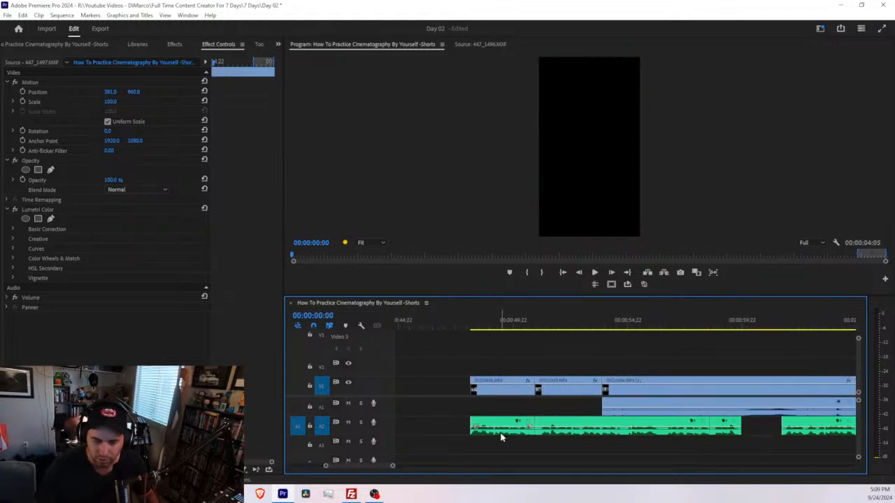
{"action": "left_click_drag", "start_coordinate": [500, 438], "coordinate": [498, 445]}
{"action": "right_click", "coordinate": [479, 444]}
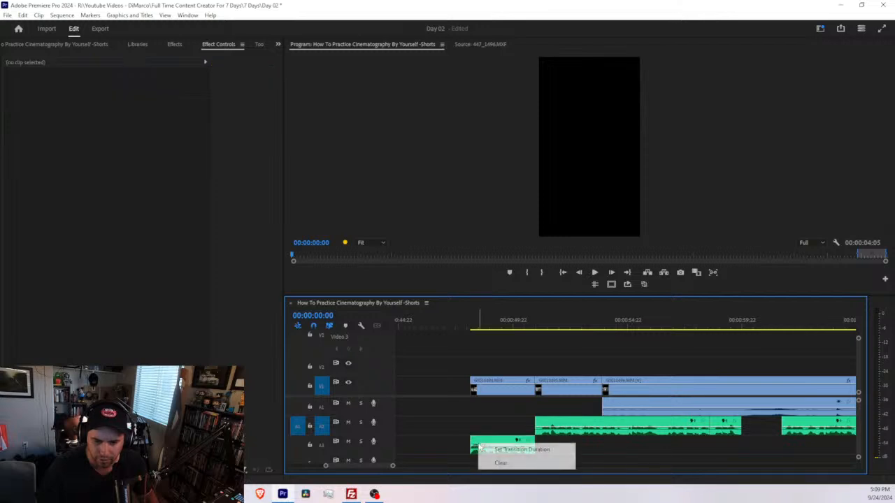
{"action": "right_click", "coordinate": [502, 443]}
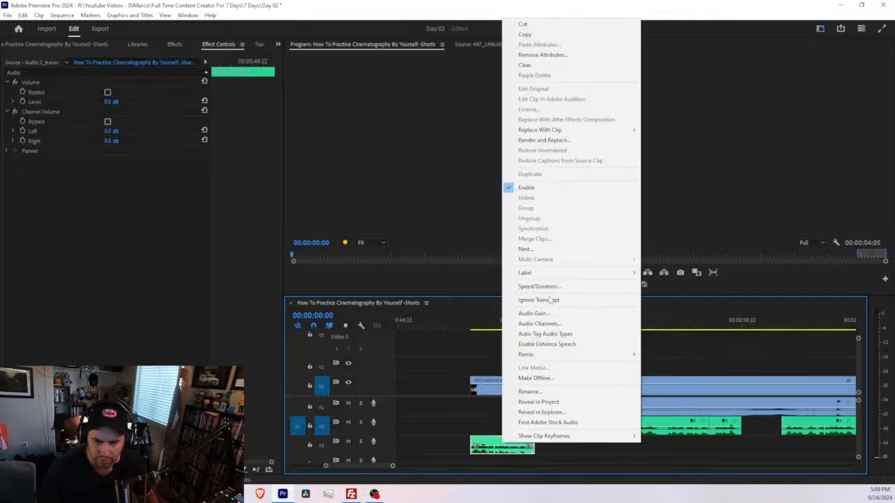
{"action": "left_click", "coordinate": [525, 187]}
Mark the range from 00:00:48:02 to 00:00:50:22 and record a replacement opening voice-over on A2.
{"action": "left_click", "coordinate": [470, 322]}
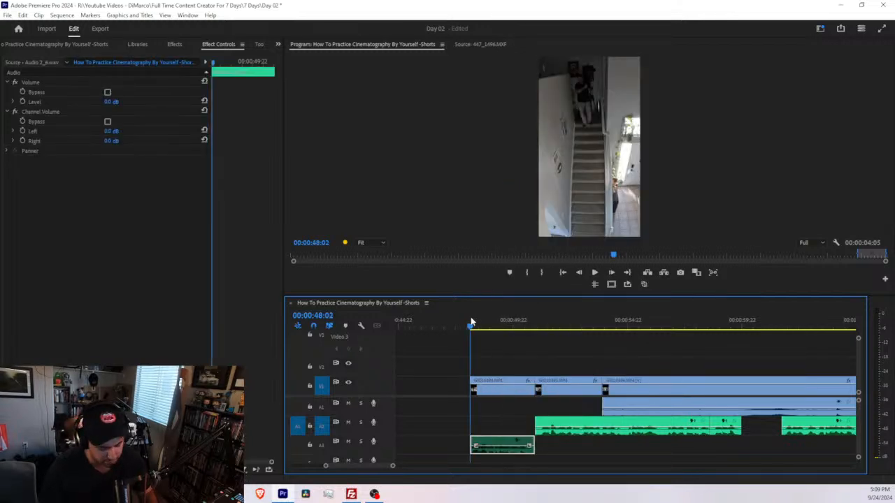
{"action": "key", "text": "space"}
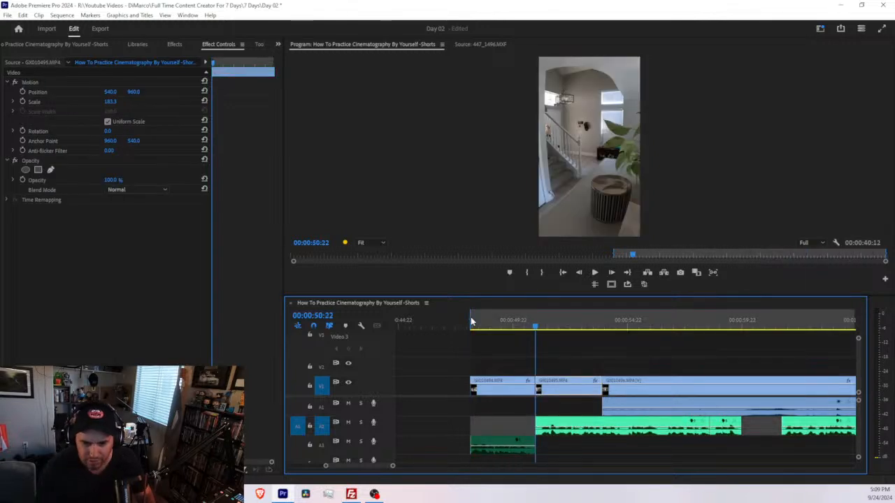
{"action": "left_click", "coordinate": [372, 429]}
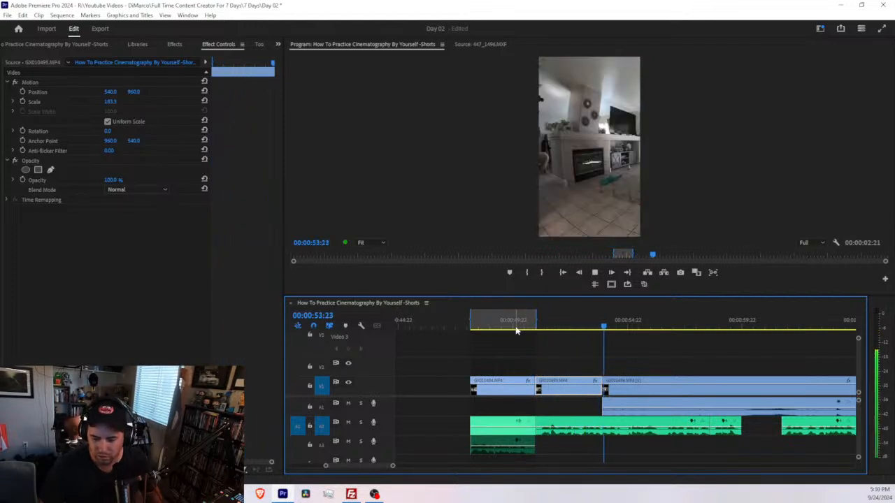
Replay the short from its first clip to 00:01:28:14 to review the newly recorded voice-over.
{"action": "left_click", "coordinate": [496, 313]}
{"action": "left_click", "coordinate": [465, 320]}
{"action": "key", "text": "space"}
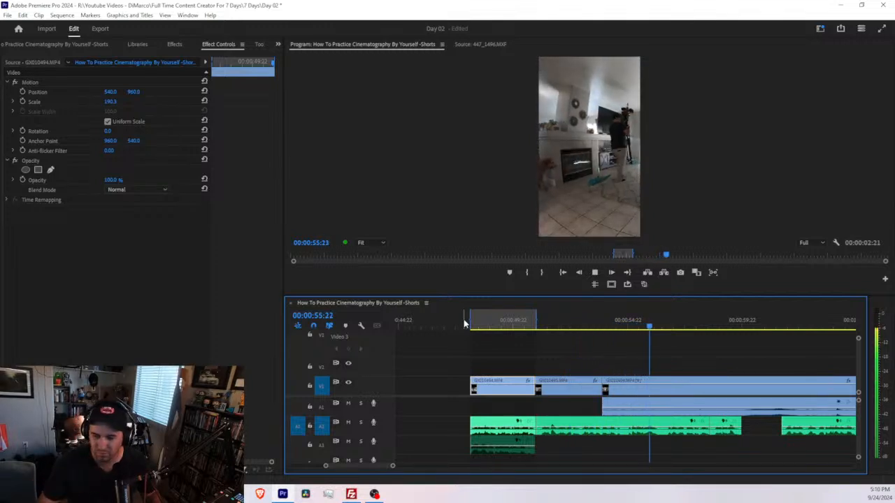
{"action": "scroll", "coordinate": [476, 320], "scroll_direction": "down", "scroll_amount": 1}
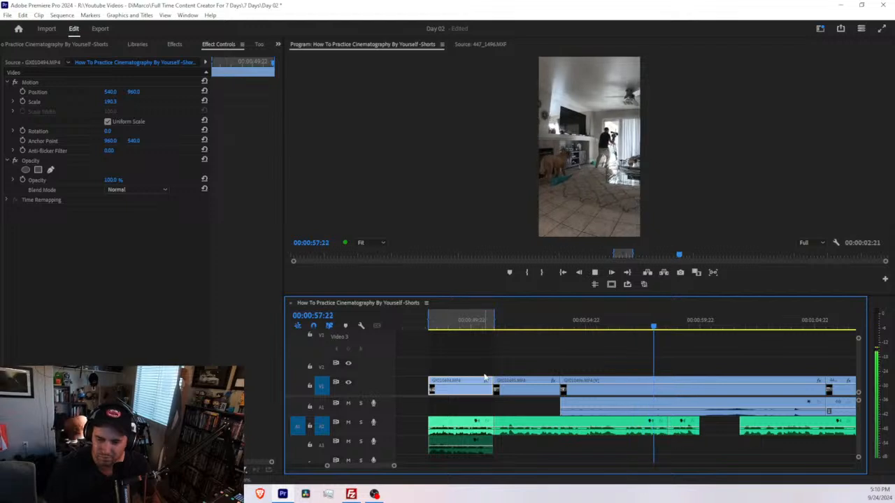
{"action": "scroll", "coordinate": [468, 441], "scroll_direction": "down", "scroll_amount": 5}
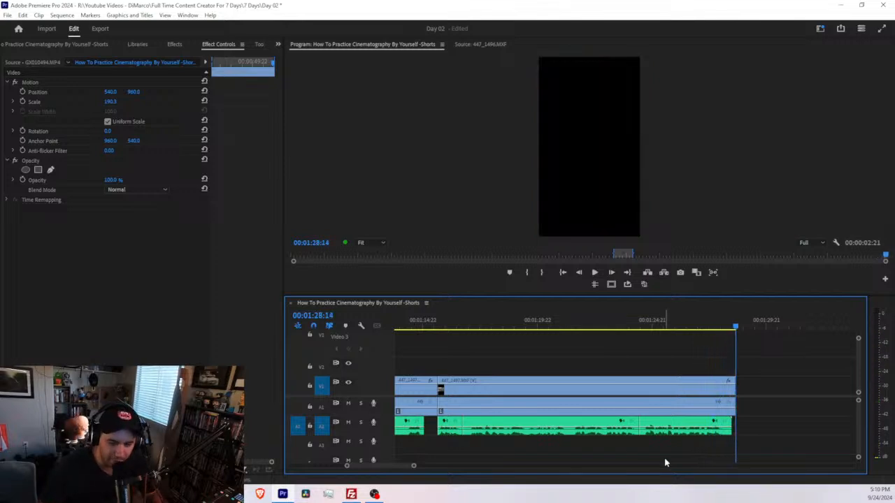
Trim the end of the last 447_1497.MXF clip to the end of the A2 voice-over at 00:01:28:10.
{"action": "left_click_drag", "start_coordinate": [741, 385], "coordinate": [734, 385]}
{"action": "key", "text": "minus"}
{"action": "key", "text": "minus"}
{"action": "key", "text": "minus"}
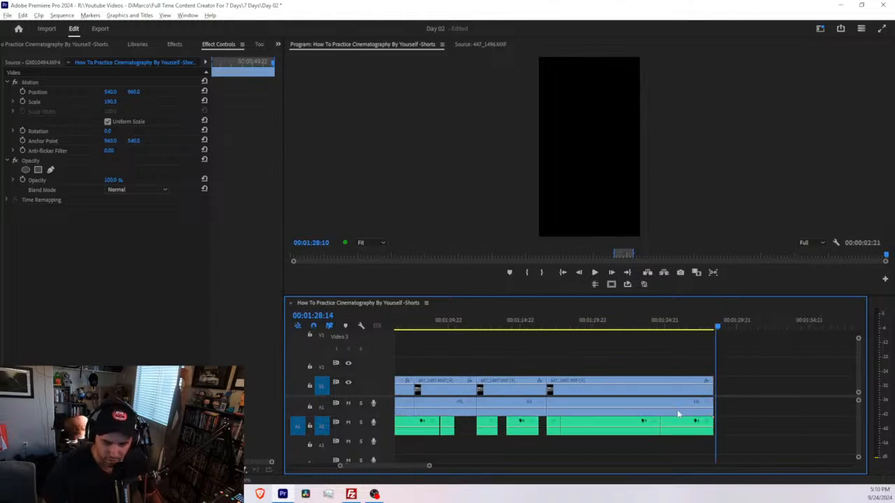
Mark in and out points around the whole short and delete the empty gap before its first clip.
{"action": "left_click_drag", "start_coordinate": [571, 324], "coordinate": [764, 327]}
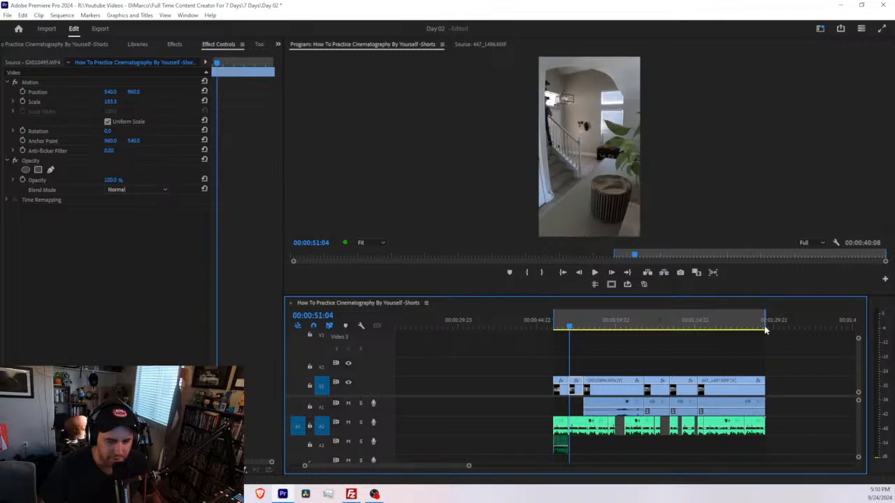
{"action": "left_click", "coordinate": [512, 379]}
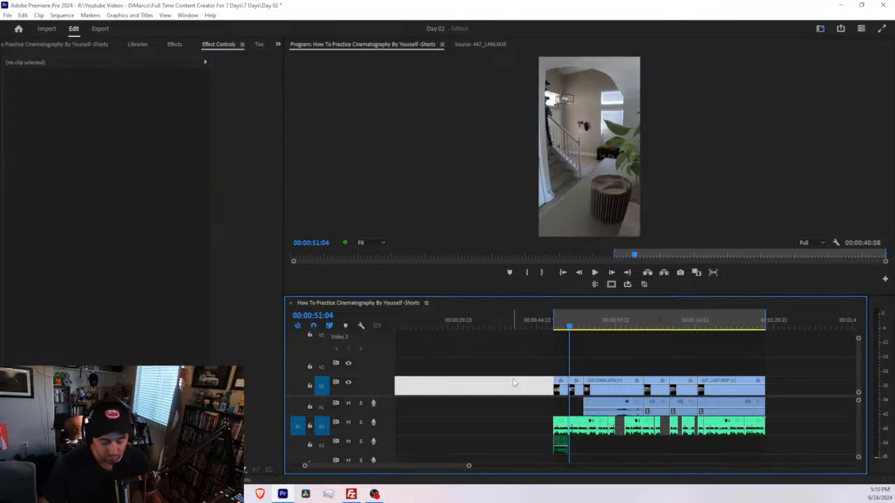
{"action": "key", "text": "Delete"}
Go to the end of the short at 00:00:40:08 and clear the sequence's in and out points.
{"action": "left_click", "coordinate": [499, 323]}
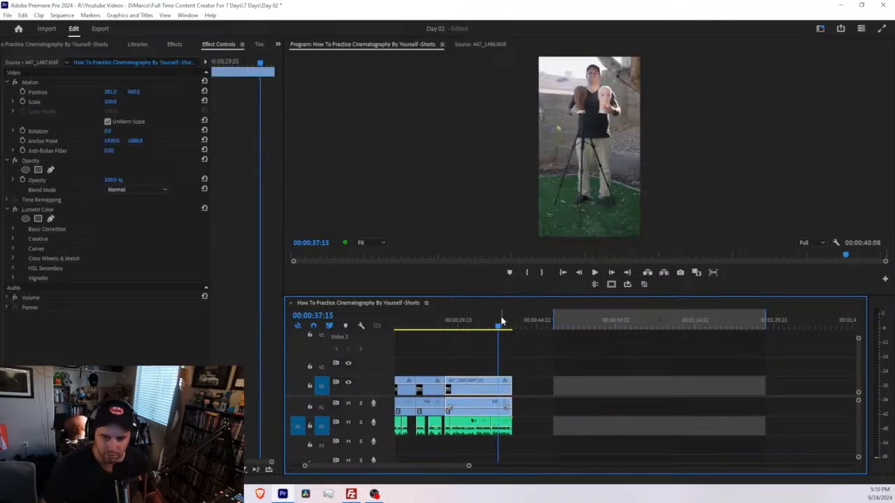
{"action": "key", "text": "Down"}
{"action": "scroll", "coordinate": [513, 337], "scroll_direction": "up", "scroll_amount": 5}
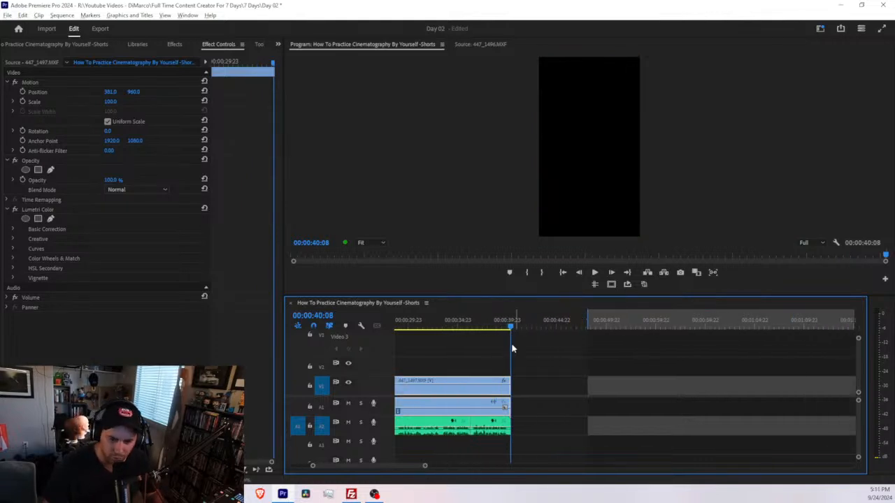
{"action": "scroll", "coordinate": [606, 340], "scroll_direction": "up", "scroll_amount": 5}
{"action": "scroll", "coordinate": [629, 356], "scroll_direction": "up", "scroll_amount": 2}
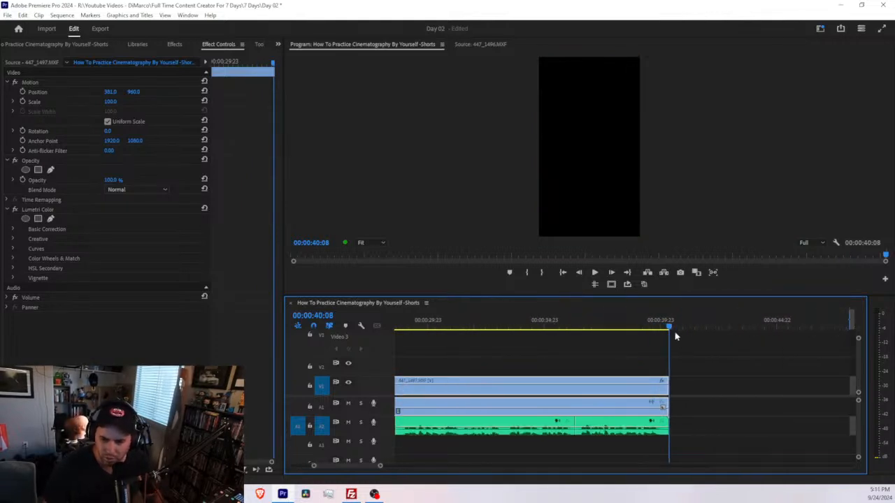
{"action": "right_click", "coordinate": [771, 320]}
{"action": "left_click", "coordinate": [807, 196]}
{"action": "scroll", "coordinate": [678, 339], "scroll_direction": "up", "scroll_amount": 2}
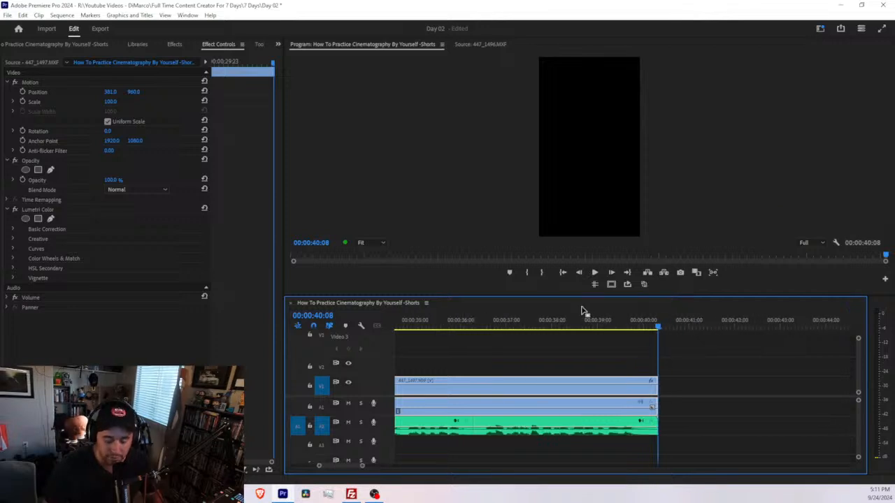
{"action": "left_click", "coordinate": [620, 327]}
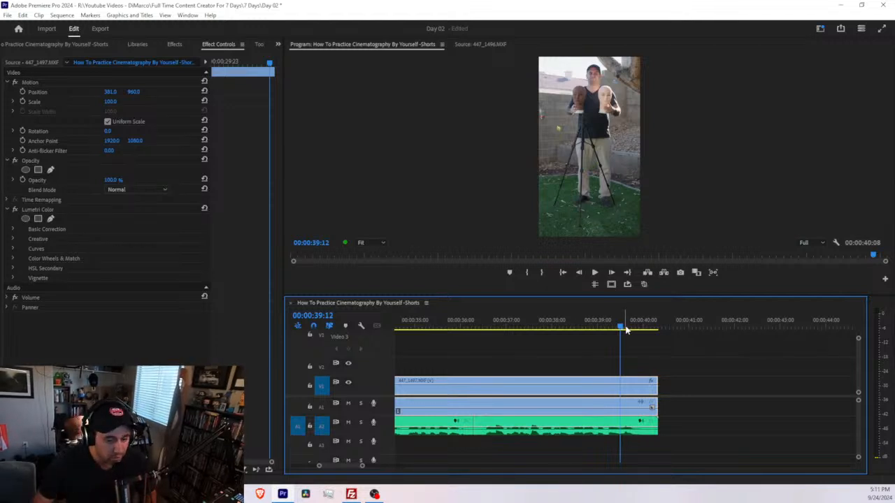
{"action": "key", "text": "alt+Tab"}
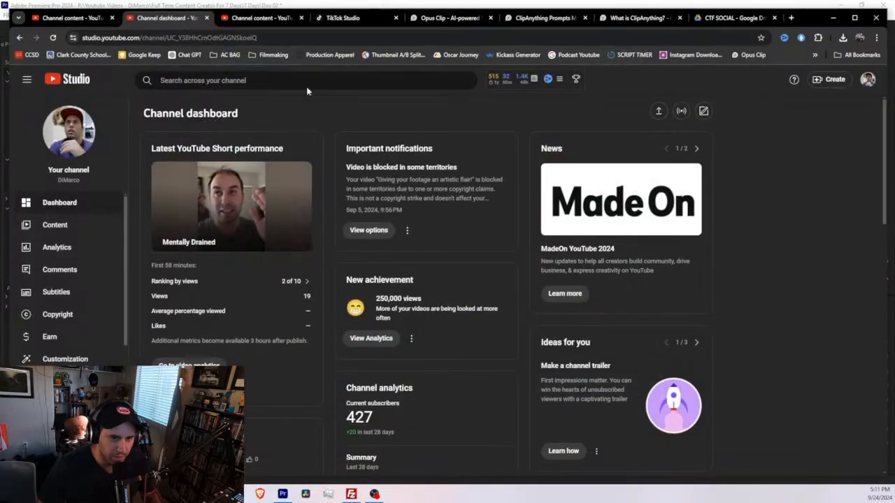
{"action": "left_click", "coordinate": [833, 18]}
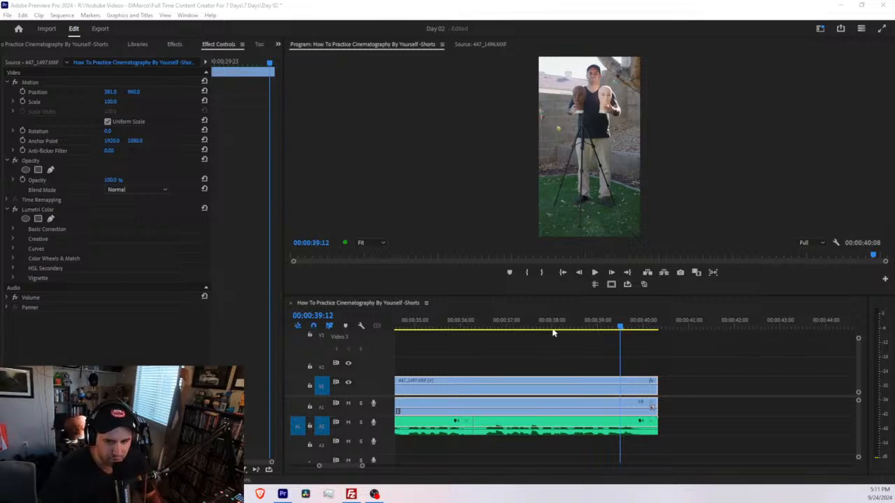
Replay the whole short from its first frame to 00:00:39:22 to review the cut and the voice-over.
{"action": "left_click", "coordinate": [475, 323]}
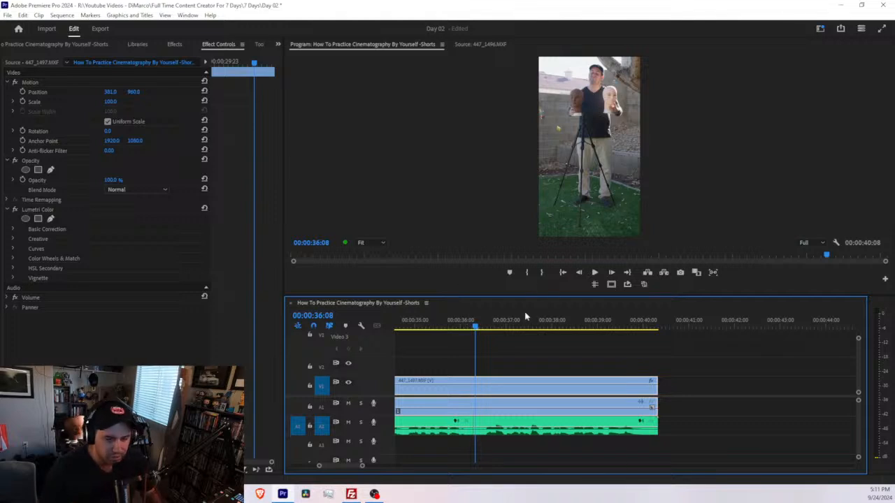
{"action": "key", "text": "Up"}
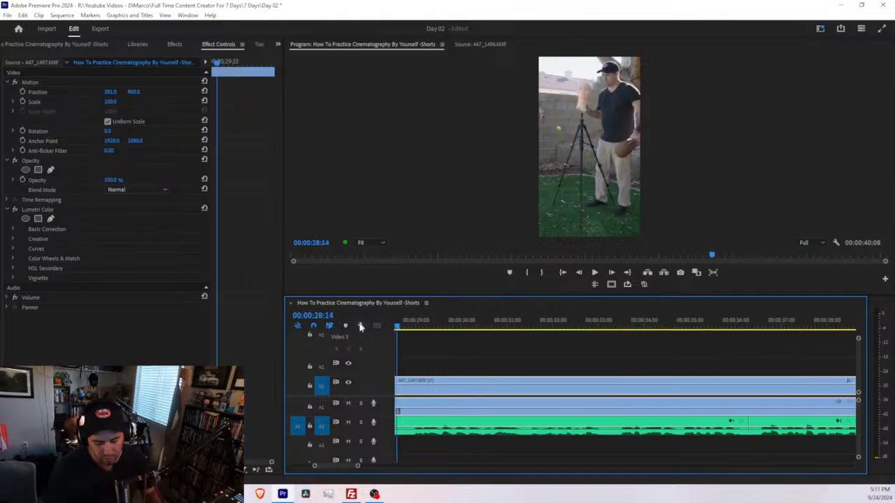
{"action": "key", "text": "Home"}
{"action": "key", "text": "space"}
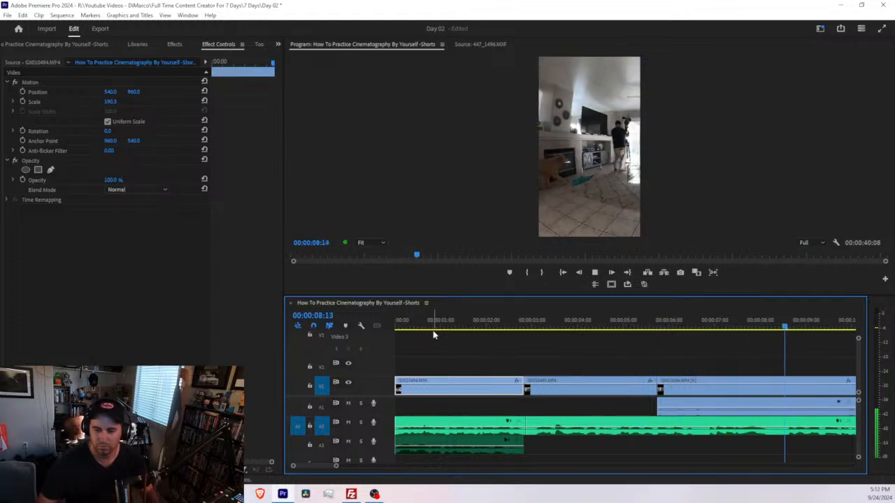
{"action": "left_click_drag", "start_coordinate": [723, 409], "coordinate": [722, 413]}
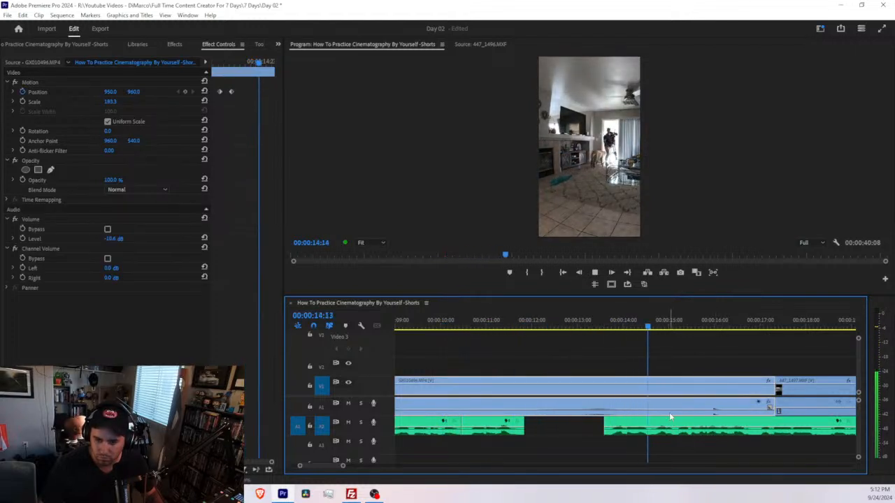
{"action": "scroll", "coordinate": [678, 421], "scroll_direction": "down", "scroll_amount": 3}
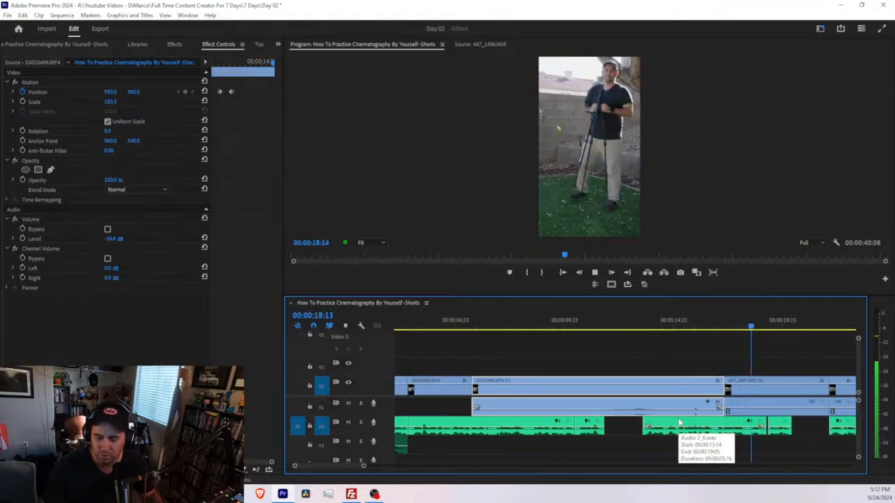
{"action": "scroll", "coordinate": [677, 425], "scroll_direction": "right", "scroll_amount": 3}
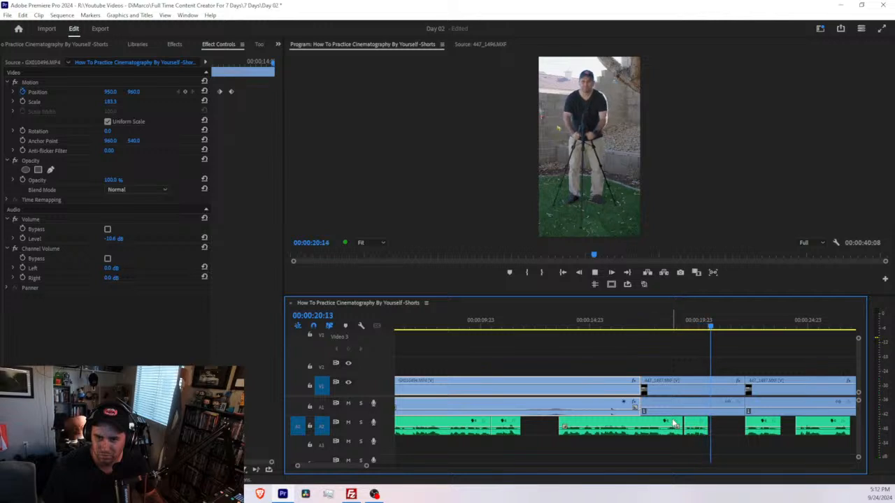
{"action": "scroll", "coordinate": [672, 425], "scroll_direction": "down", "scroll_amount": 2}
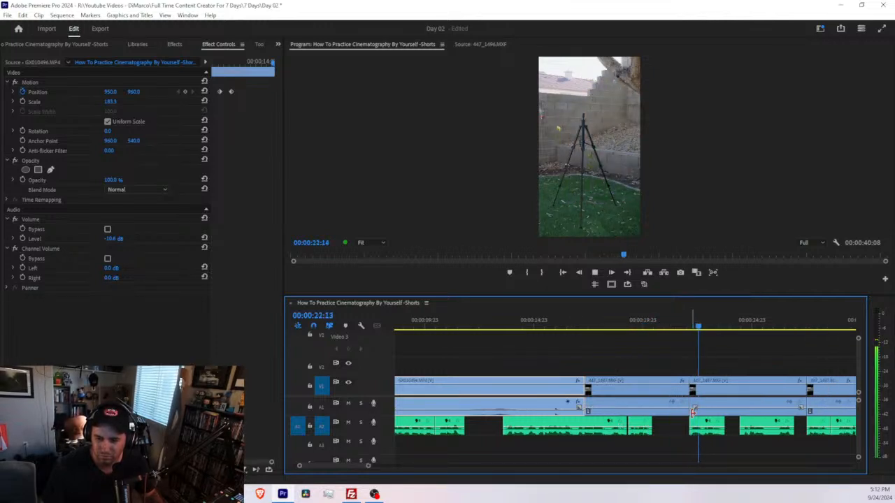
{"action": "scroll", "coordinate": [709, 416], "scroll_direction": "down", "scroll_amount": 2}
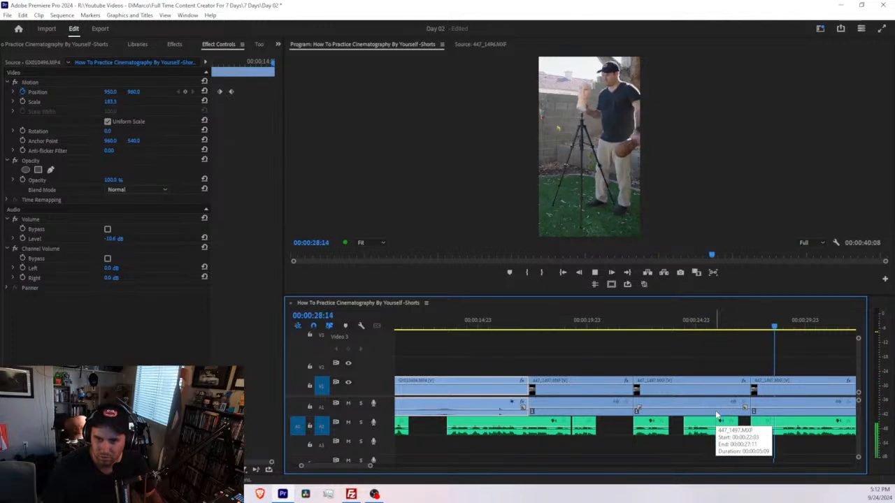
{"action": "scroll", "coordinate": [716, 415], "scroll_direction": "down", "scroll_amount": 1}
{"action": "scroll", "coordinate": [715, 416], "scroll_direction": "down", "scroll_amount": 4}
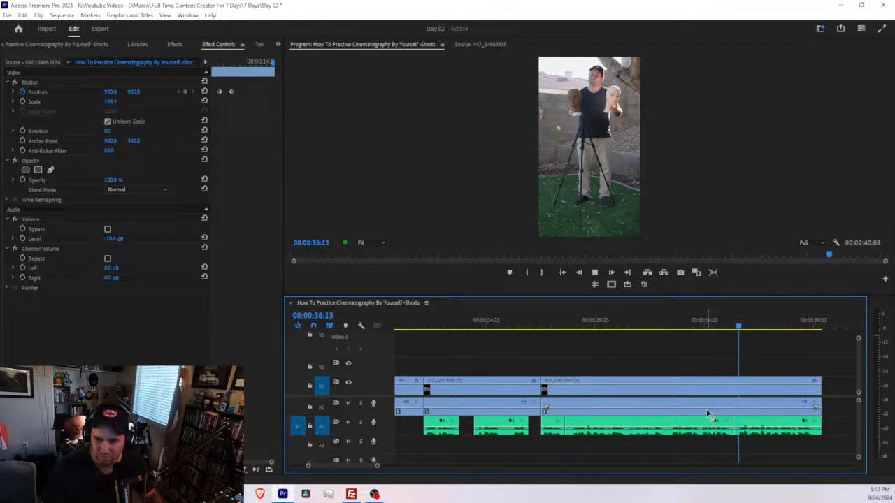
{"action": "left_click", "coordinate": [802, 407]}
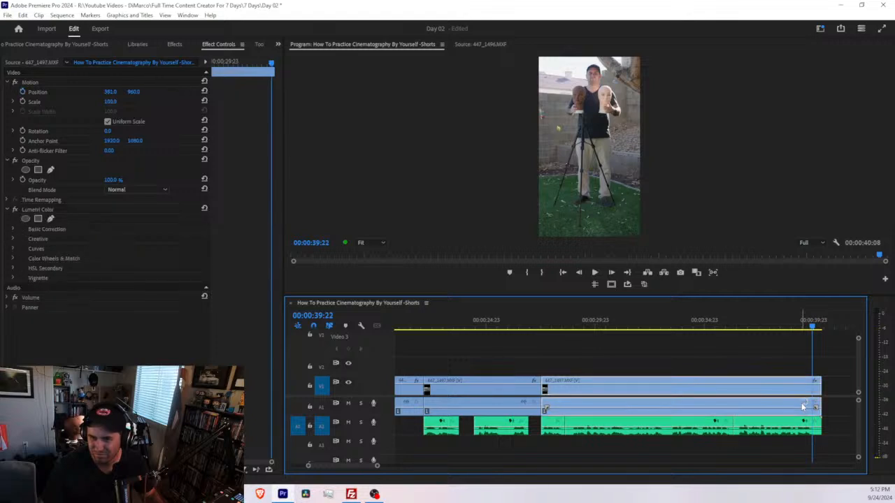
Trim the ends of the last 447_1497.MXF clip and the final voice-over clip back to 00:00:40:00.
{"action": "scroll", "coordinate": [802, 408], "scroll_direction": "down", "scroll_amount": 2}
{"action": "scroll", "coordinate": [791, 411], "scroll_direction": "up", "scroll_amount": 3}
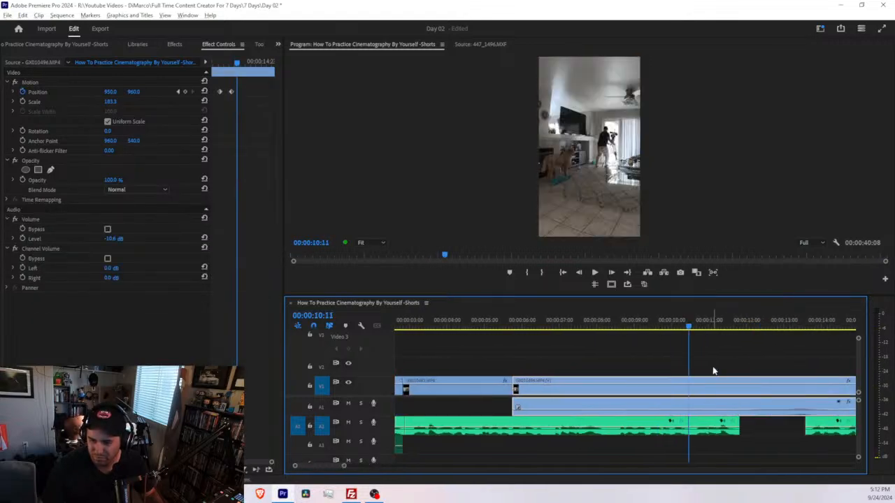
{"action": "scroll", "coordinate": [710, 386], "scroll_direction": "down", "scroll_amount": 4}
{"action": "scroll", "coordinate": [480, 398], "scroll_direction": "up", "scroll_amount": 8}
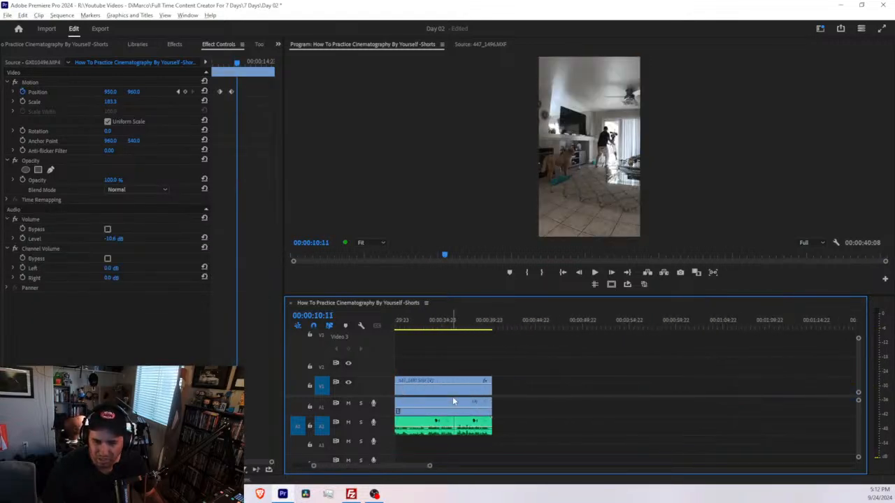
{"action": "scroll", "coordinate": [539, 397], "scroll_direction": "down", "scroll_amount": 2}
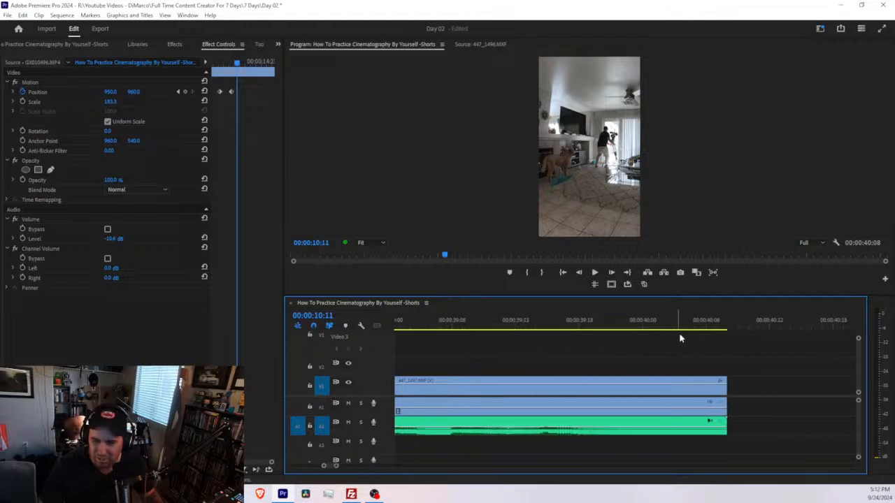
{"action": "left_click", "coordinate": [643, 322]}
{"action": "left_click_drag", "start_coordinate": [773, 363], "coordinate": [700, 475]}
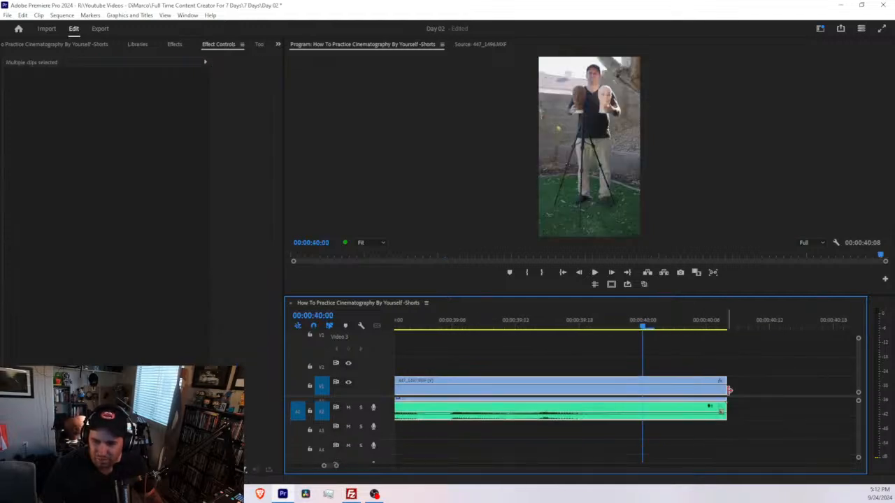
{"action": "left_click_drag", "start_coordinate": [726, 393], "coordinate": [643, 399]}
{"action": "scroll", "coordinate": [634, 406], "scroll_direction": "down", "scroll_amount": 2}
{"action": "scroll", "coordinate": [607, 423], "scroll_direction": "down", "scroll_amount": 4}
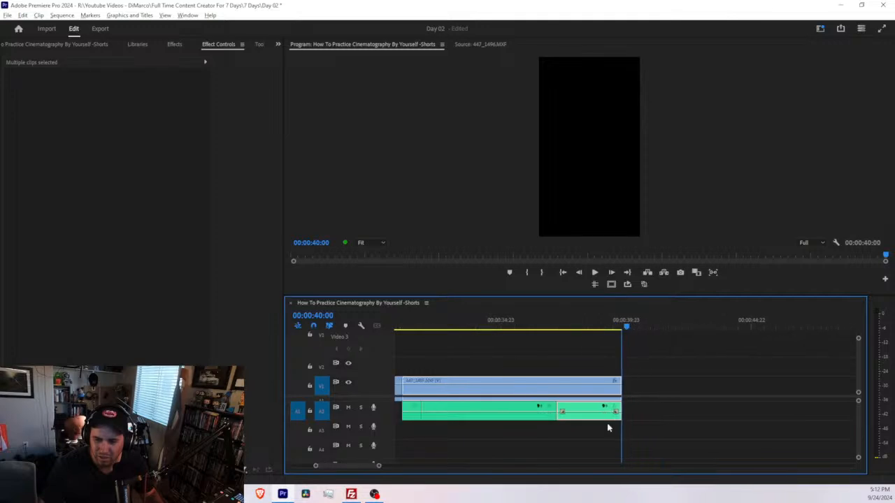
Return to the start of the short, open its export settings, expand the video settings and scrub the preview to 00:00:18:00.
{"action": "left_click_drag", "start_coordinate": [418, 323], "coordinate": [360, 323]}
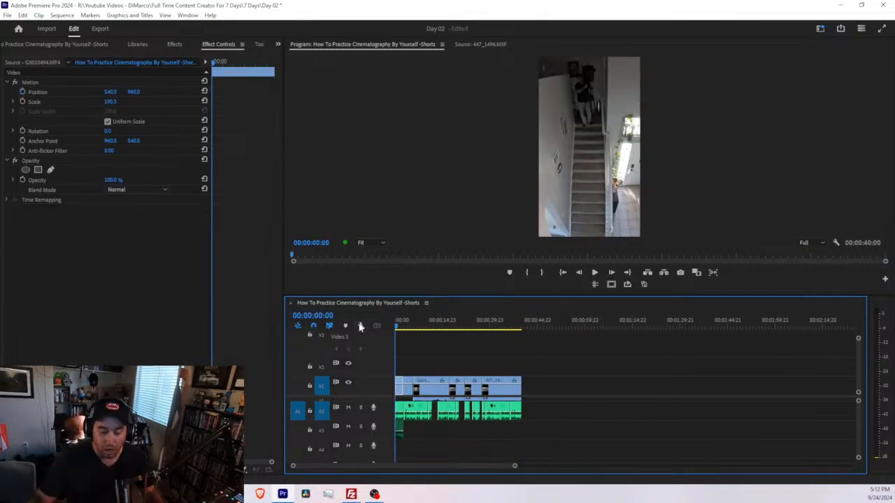
{"action": "key", "text": "ctrl+m"}
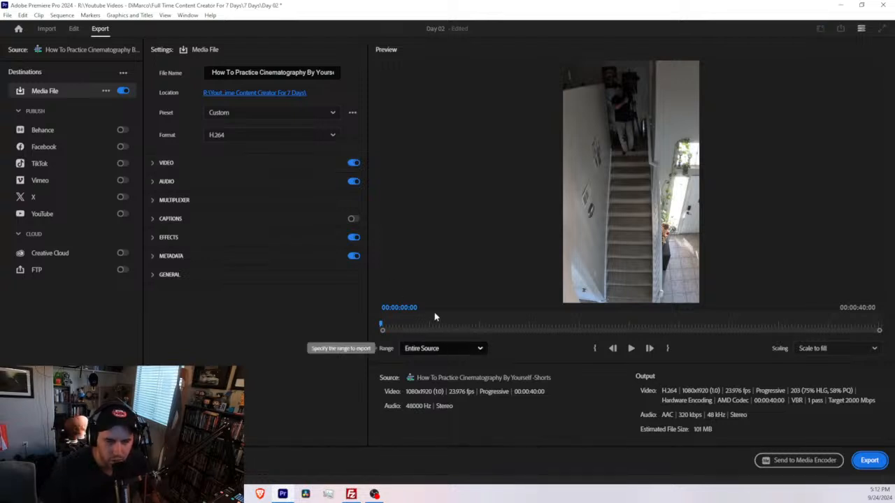
{"action": "left_click", "coordinate": [283, 165]}
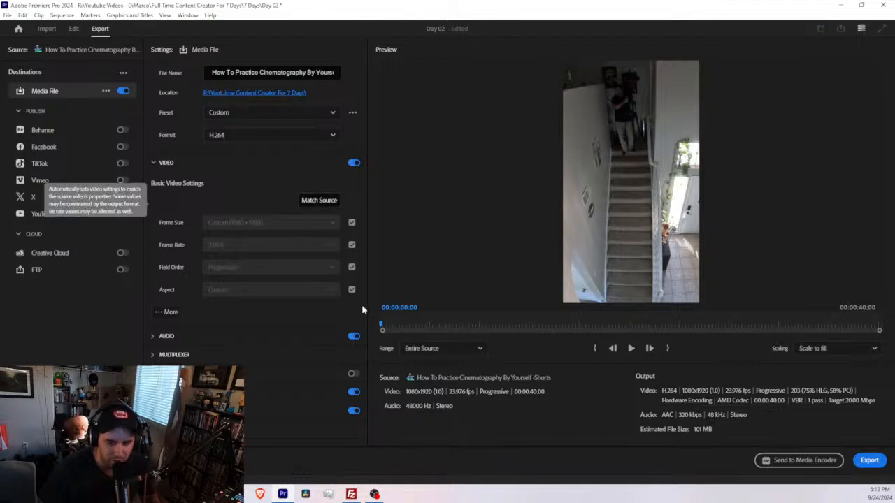
{"action": "left_click_drag", "start_coordinate": [419, 325], "coordinate": [605, 341]}
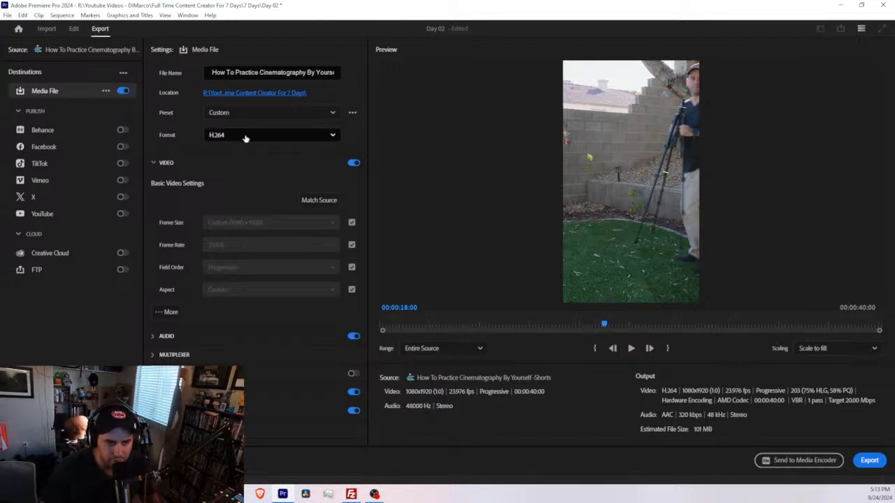
Name the output file "How To Practice Cinematography By Yourself" in the Full Time Content Creator For 7 Days folder and export it.
{"action": "left_click", "coordinate": [265, 93]}
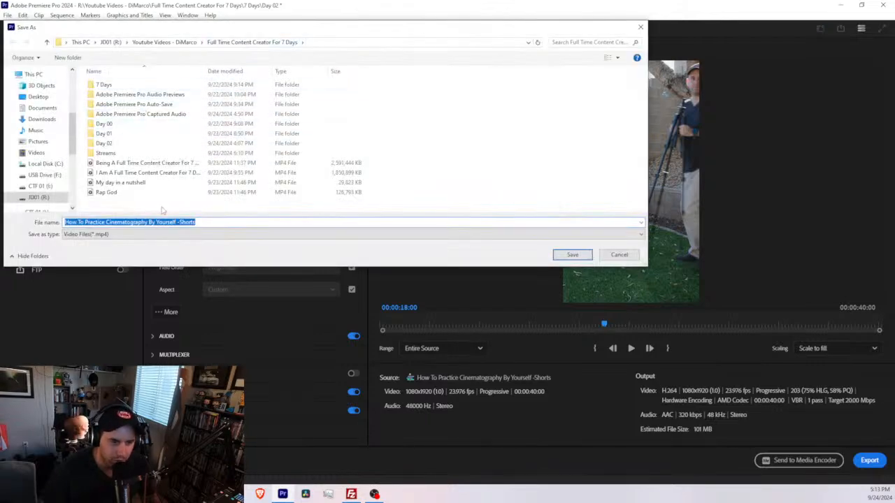
{"action": "left_click", "coordinate": [200, 221]}
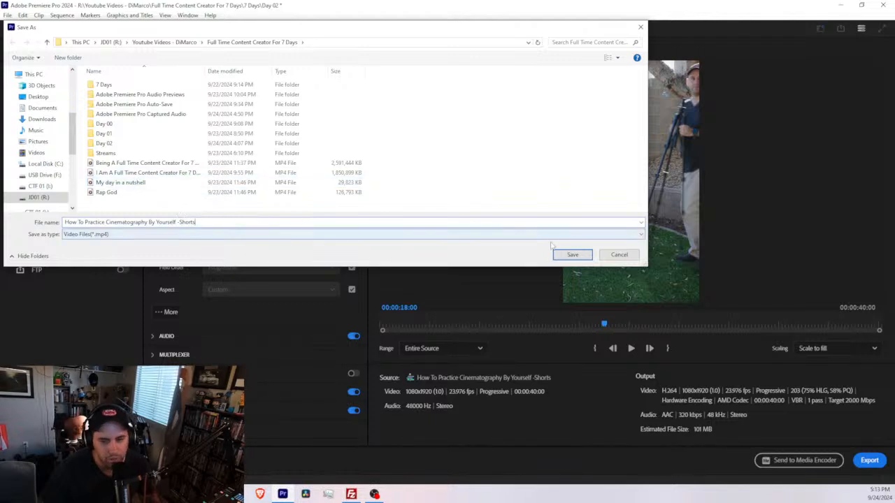
{"action": "left_click", "coordinate": [568, 254]}
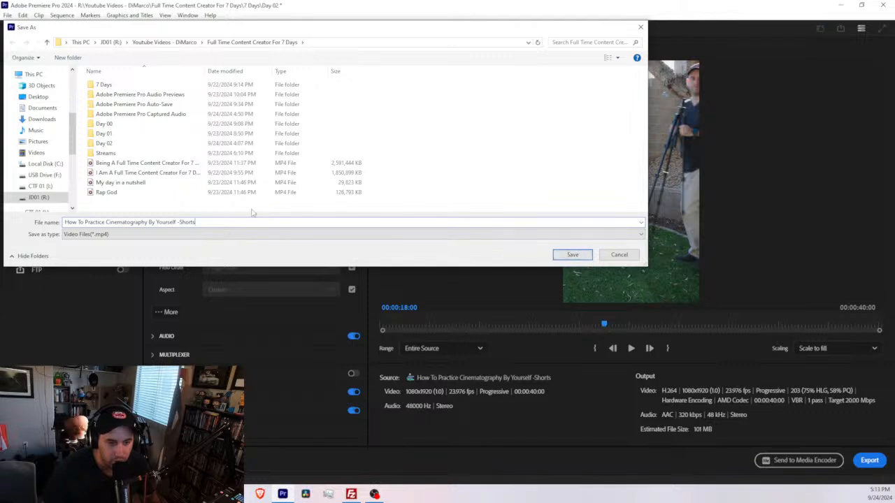
{"action": "left_click_drag", "start_coordinate": [205, 222], "coordinate": [179, 222]}
{"action": "key", "text": "BackSpace"}
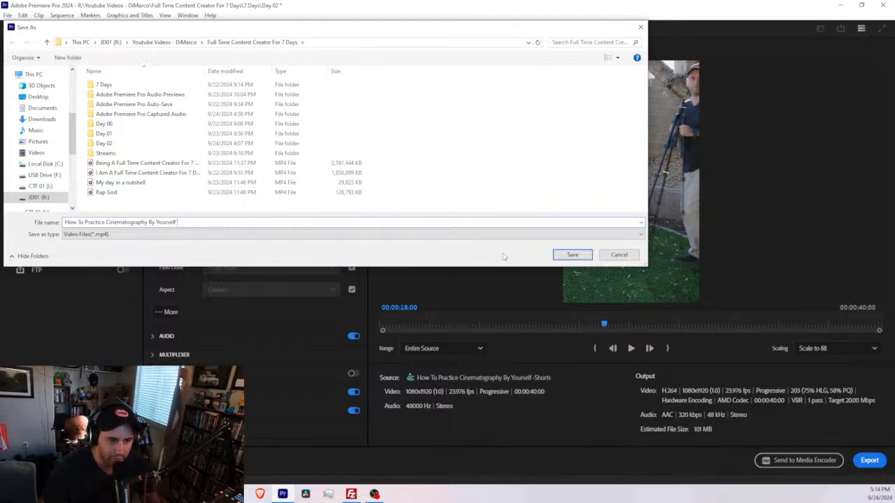
{"action": "left_click", "coordinate": [572, 254]}
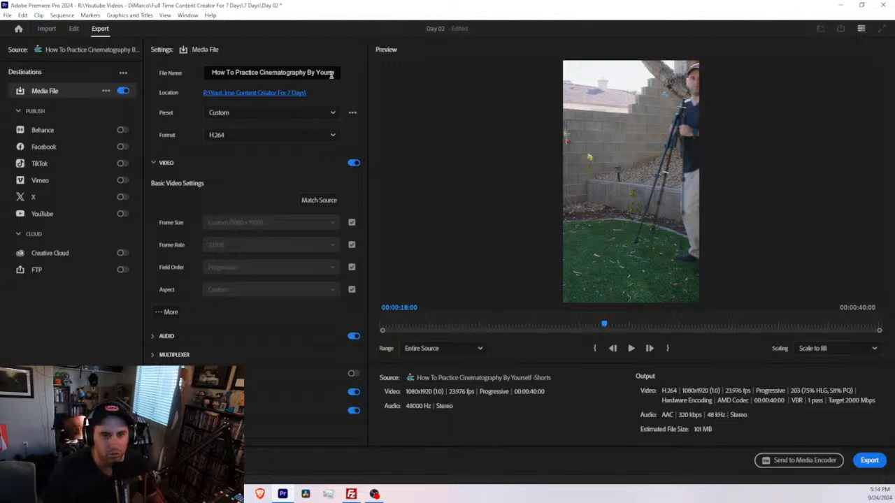
{"action": "left_click", "coordinate": [869, 459]}
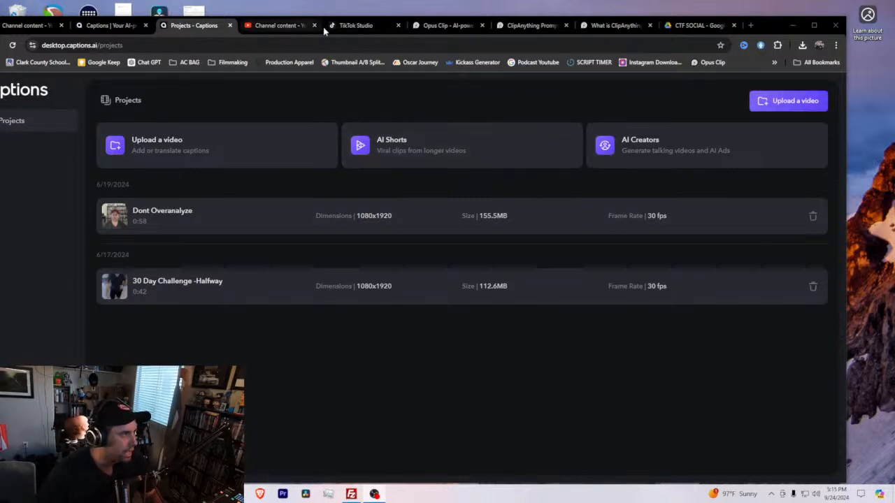
Switch to the Captions web app and upload the exported "How To Practice Cinematography By Yourself" video.
{"action": "left_click_drag", "start_coordinate": [762, 28], "coordinate": [799, 19]}
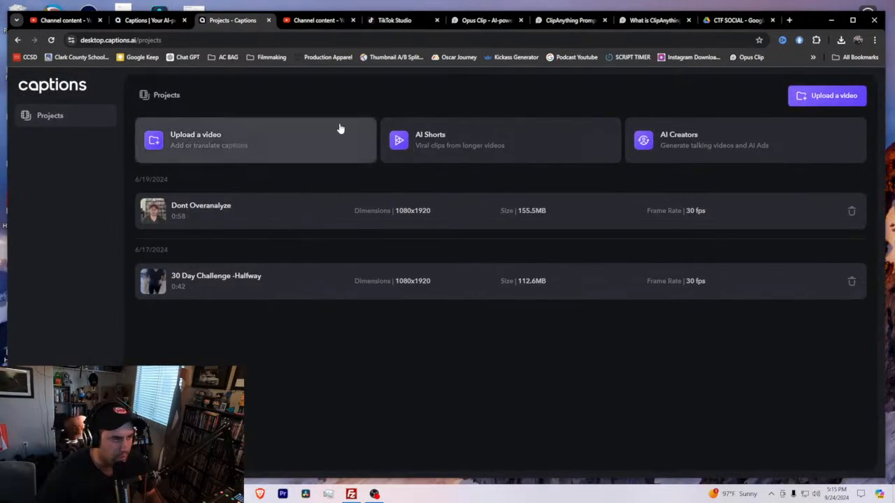
{"action": "left_click", "coordinate": [227, 140]}
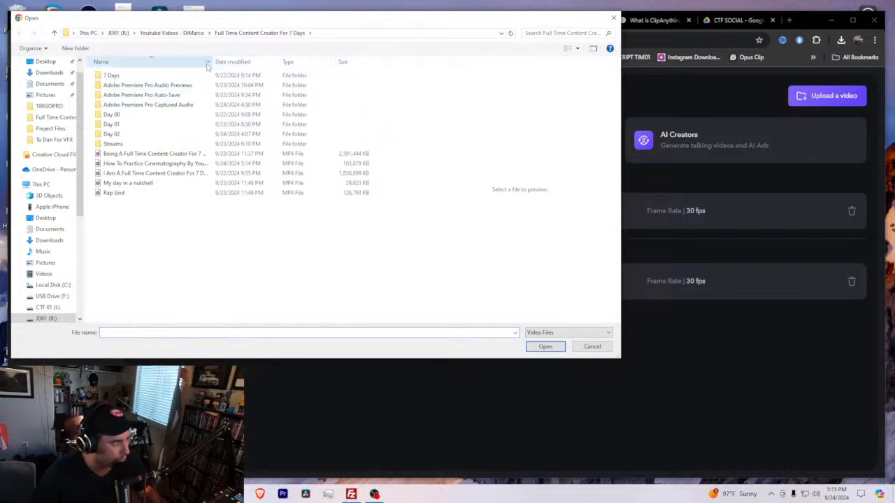
{"action": "left_click_drag", "start_coordinate": [213, 63], "coordinate": [263, 64]}
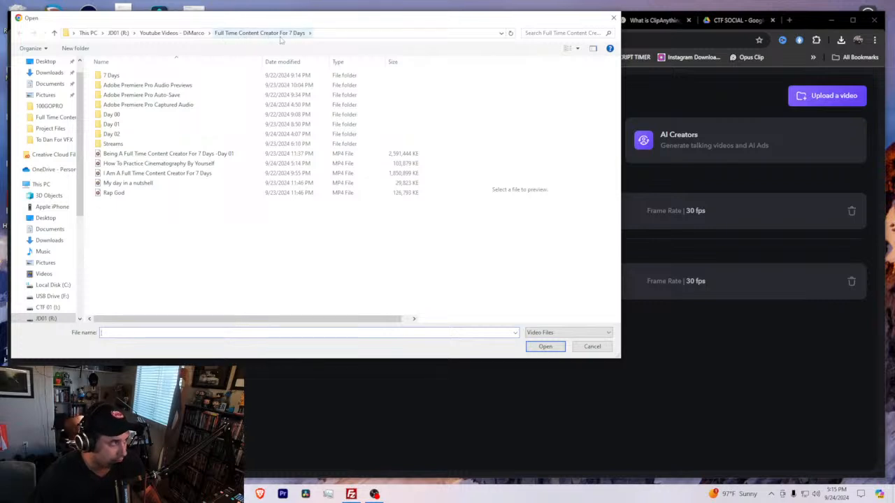
{"action": "left_click", "coordinate": [173, 165]}
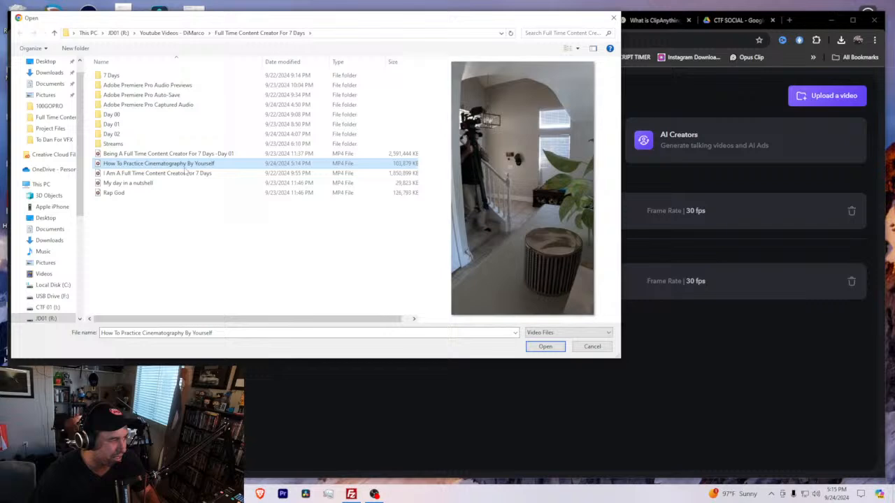
{"action": "left_click", "coordinate": [546, 346]}
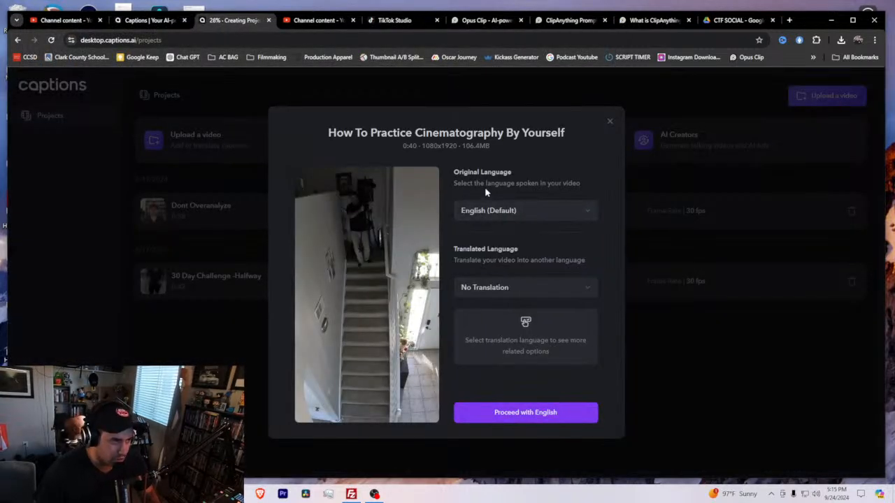
Look through the available translation languages for the uploaded video, keeping English as the original language and No Translation selected.
{"action": "left_click", "coordinate": [489, 209]}
{"action": "left_click", "coordinate": [507, 285]}
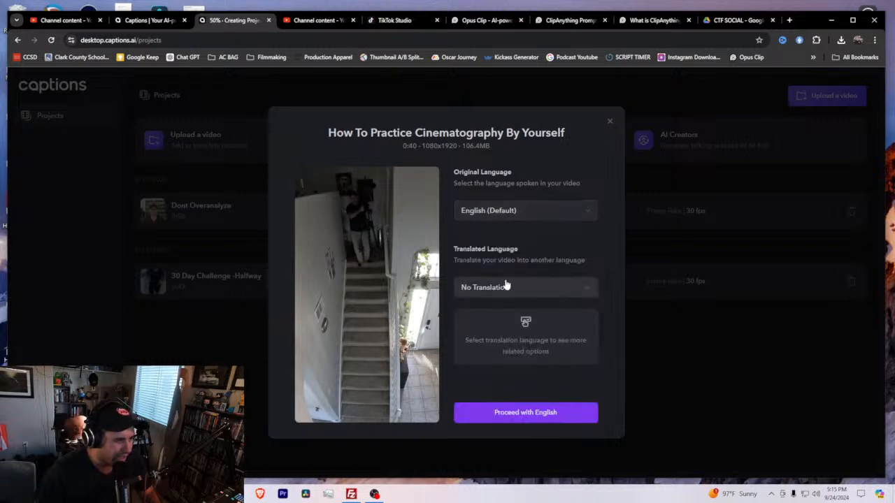
{"action": "left_click", "coordinate": [507, 285]}
{"action": "left_click", "coordinate": [508, 285]}
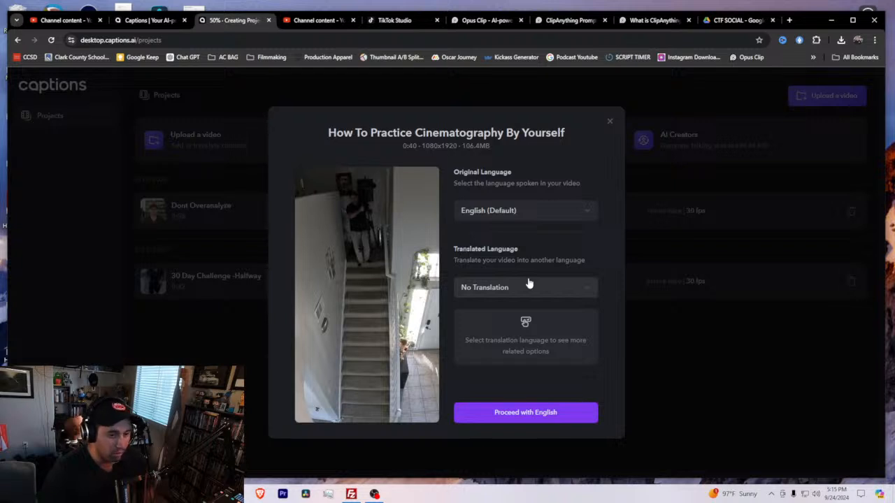
{"action": "left_click", "coordinate": [564, 290]}
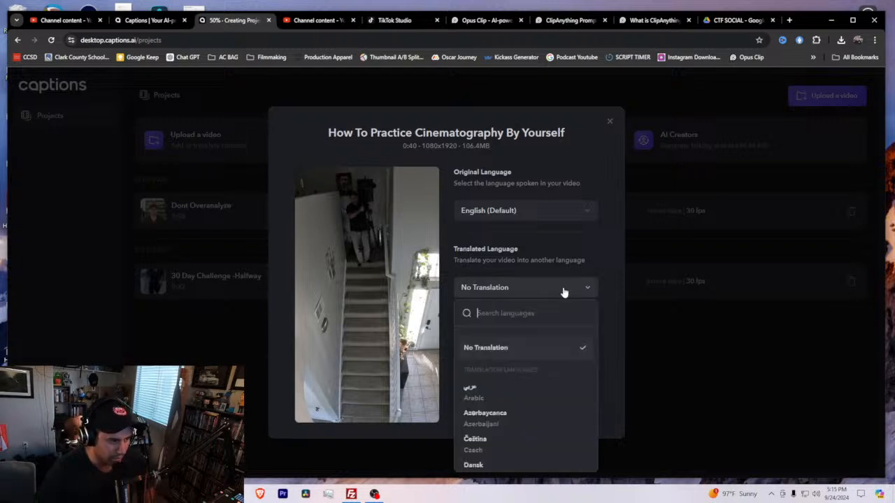
{"action": "scroll", "coordinate": [560, 397], "scroll_direction": "down", "scroll_amount": 2}
{"action": "scroll", "coordinate": [529, 415], "scroll_direction": "down", "scroll_amount": 4}
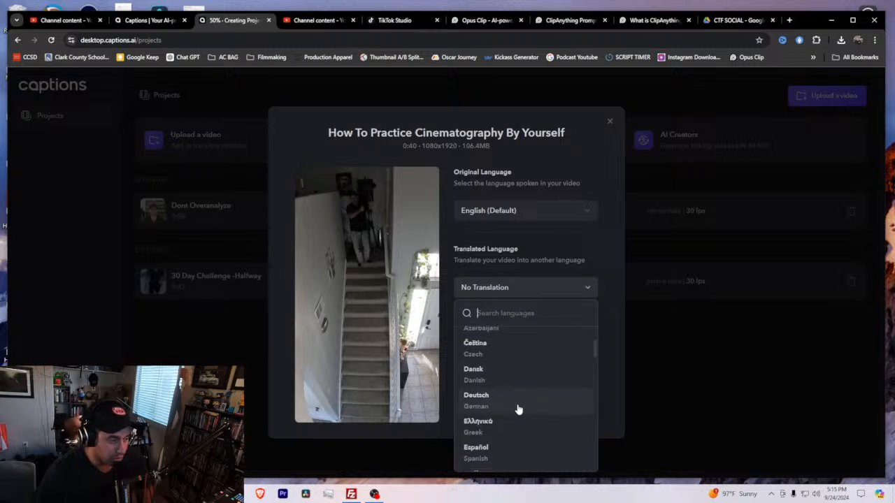
{"action": "scroll", "coordinate": [520, 360], "scroll_direction": "down", "scroll_amount": 3}
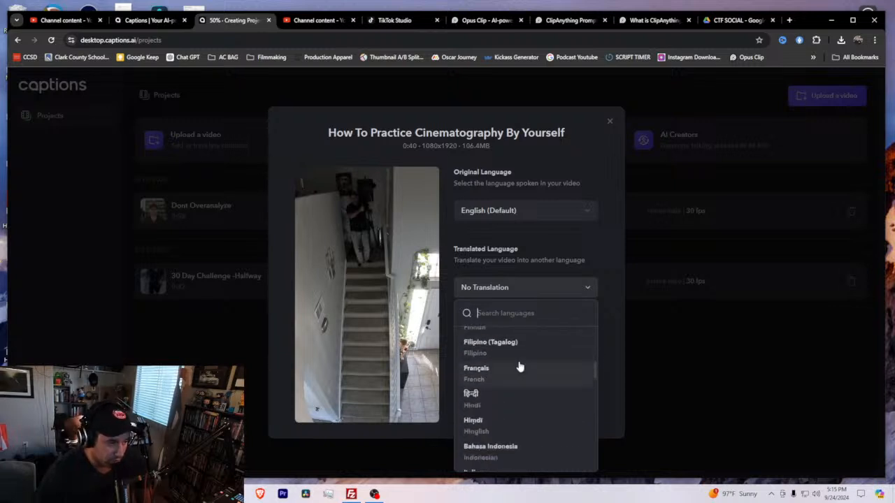
{"action": "scroll", "coordinate": [533, 358], "scroll_direction": "up", "scroll_amount": 1}
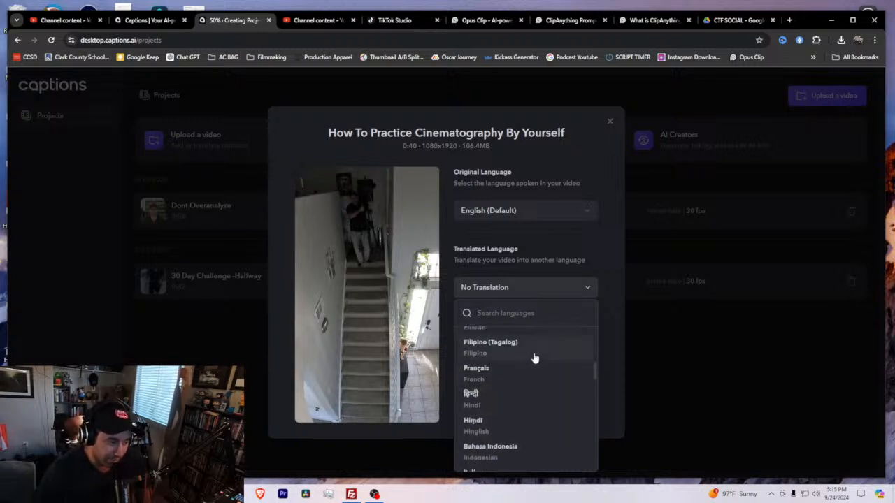
{"action": "left_click", "coordinate": [572, 270]}
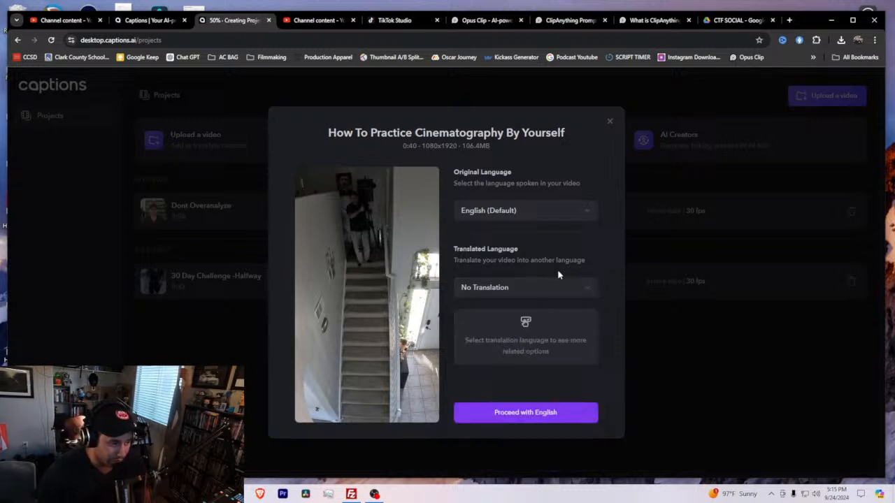
Proceed with English, open the "How To Practice Cinematography By Yourself" project and play it with its captions.
{"action": "left_click", "coordinate": [557, 413]}
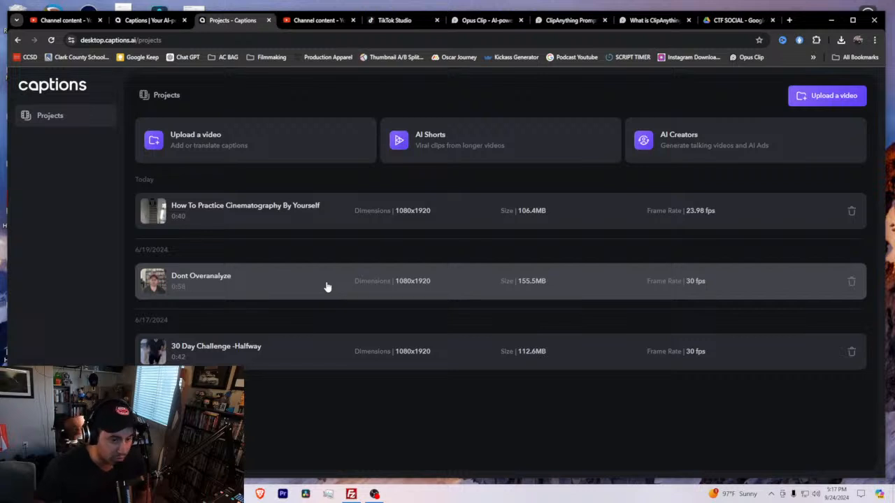
{"action": "left_click", "coordinate": [372, 214]}
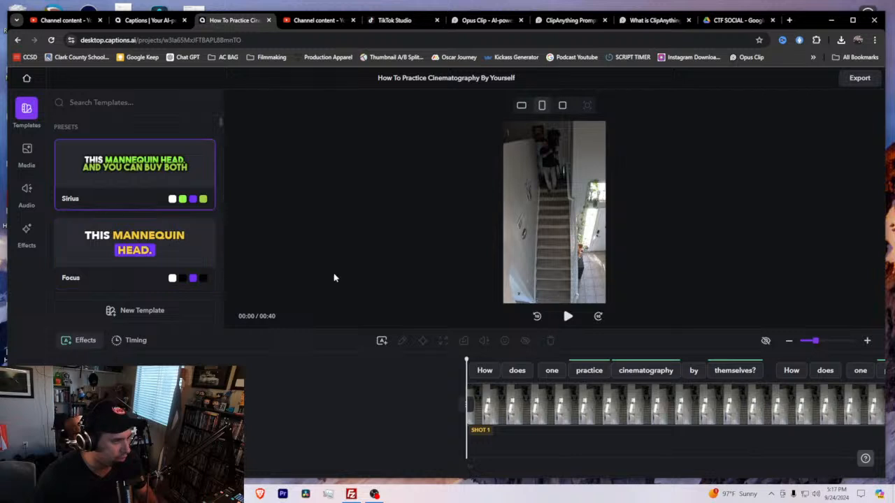
{"action": "key", "text": "space"}
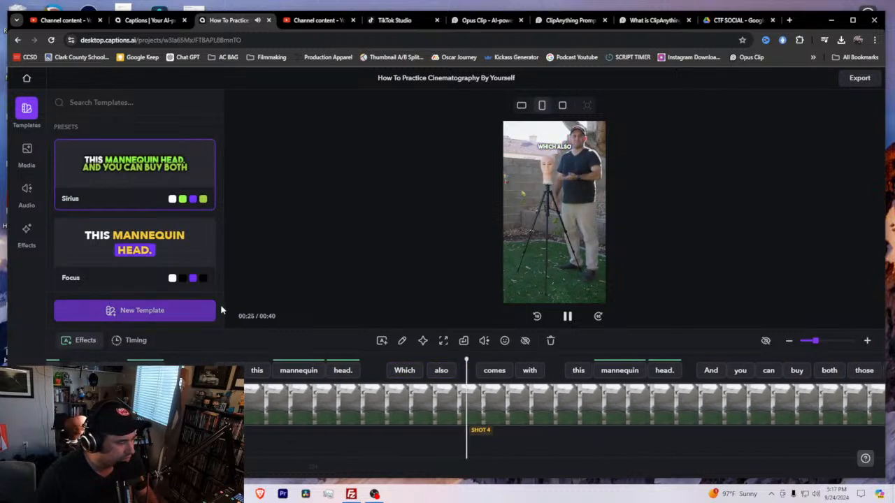
Open the Sirius template for editing, review its style, effects and break settings, and move the captions down to about mid-frame.
{"action": "mouse_move", "coordinate": [150, 160]}
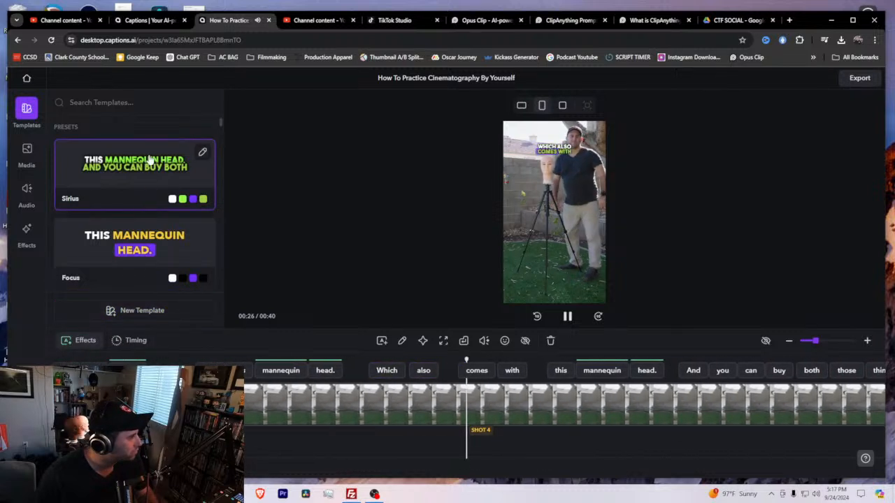
{"action": "left_click", "coordinate": [202, 153]}
{"action": "scroll", "coordinate": [147, 223], "scroll_direction": "down", "scroll_amount": 2}
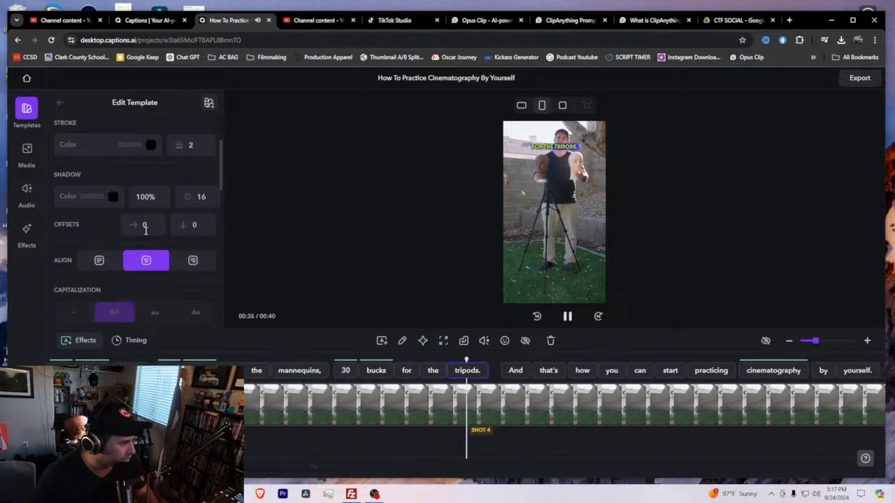
{"action": "scroll", "coordinate": [100, 260], "scroll_direction": "down", "scroll_amount": 3}
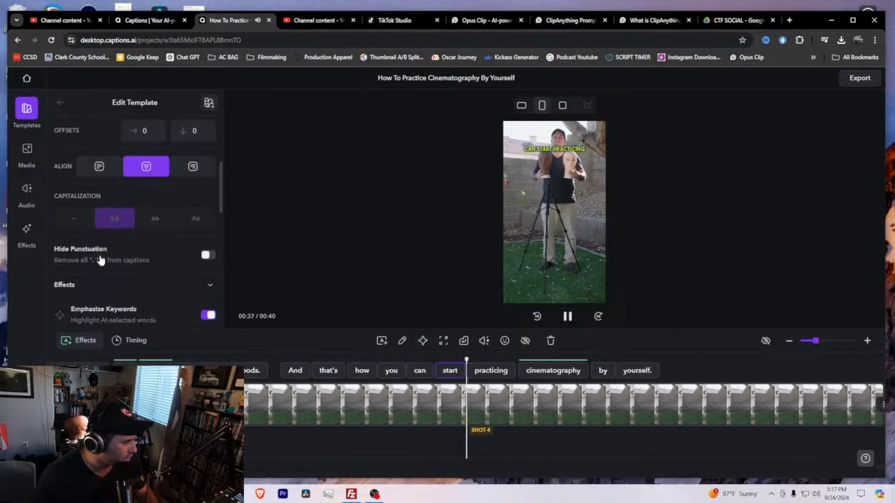
{"action": "scroll", "coordinate": [119, 259], "scroll_direction": "down", "scroll_amount": 5}
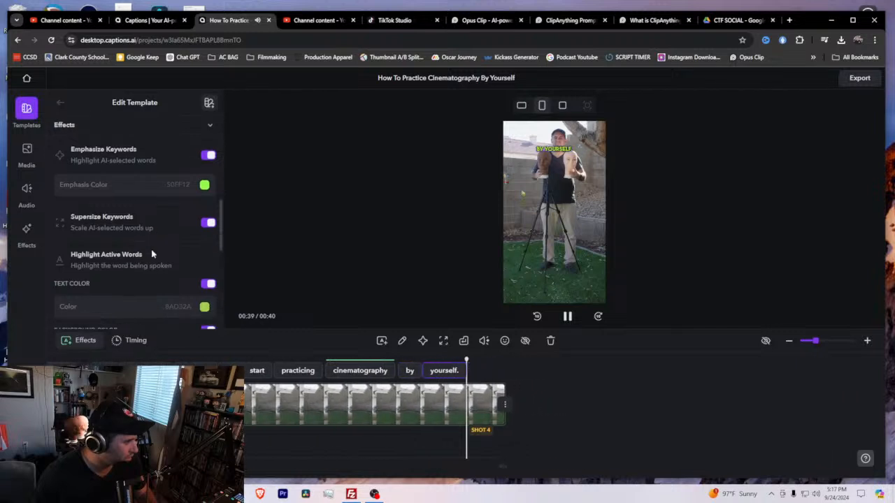
{"action": "scroll", "coordinate": [151, 254], "scroll_direction": "down", "scroll_amount": 5}
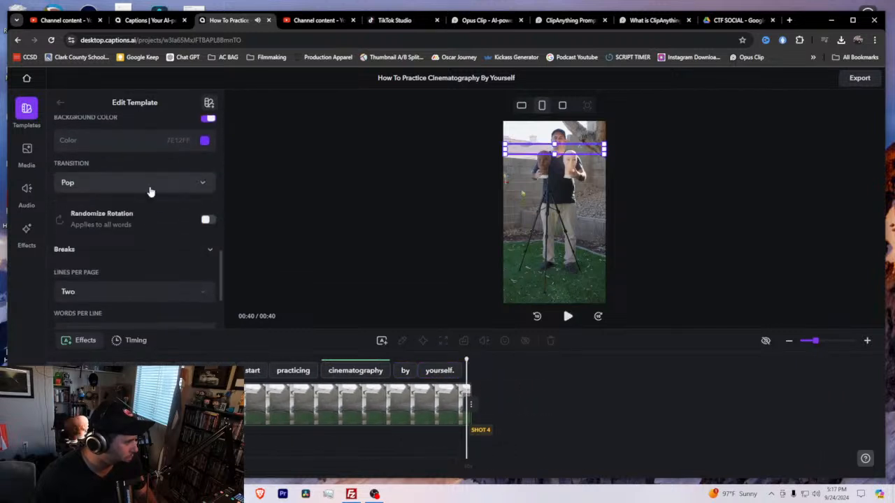
{"action": "scroll", "coordinate": [151, 200], "scroll_direction": "down", "scroll_amount": 3}
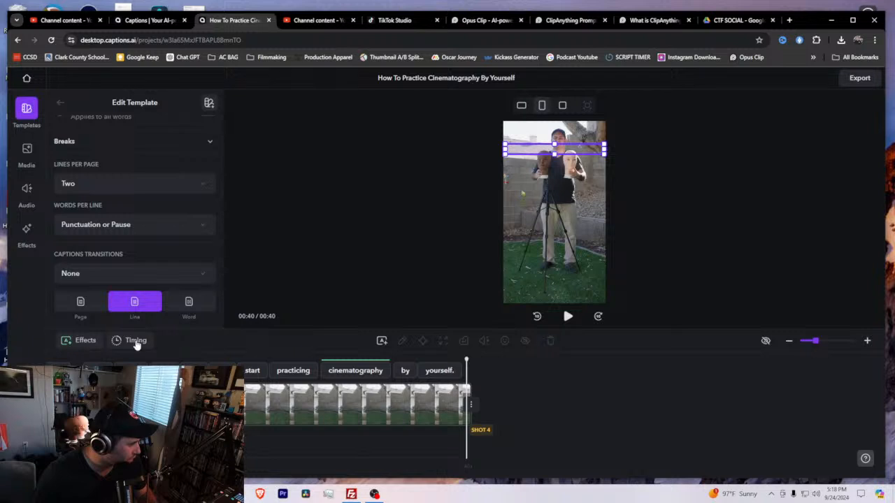
{"action": "left_click_drag", "start_coordinate": [543, 161], "coordinate": [538, 200]}
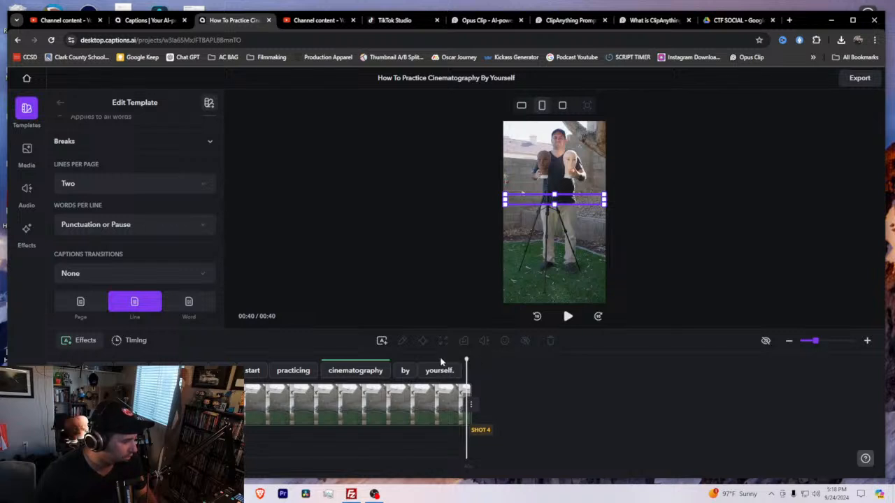
Scrub the timeline back to the start, checking the repositioned captions along the way, and play the video.
{"action": "scroll", "coordinate": [458, 392], "scroll_direction": "up", "scroll_amount": 5}
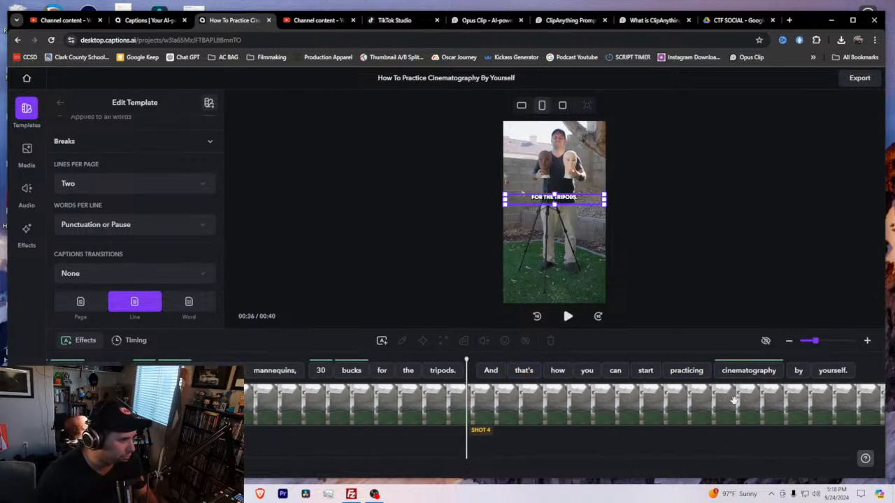
{"action": "scroll", "coordinate": [278, 409], "scroll_direction": "up", "scroll_amount": 6}
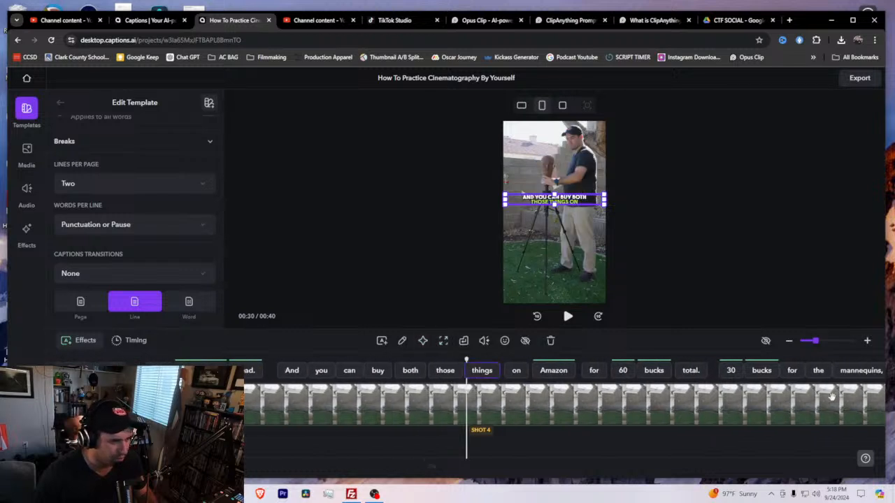
{"action": "scroll", "coordinate": [310, 394], "scroll_direction": "up", "scroll_amount": 3}
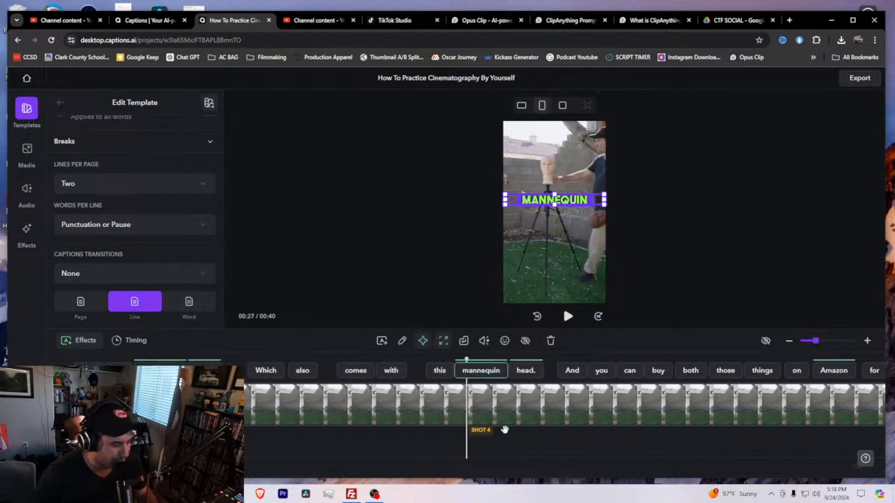
{"action": "scroll", "coordinate": [693, 393], "scroll_direction": "up", "scroll_amount": 2}
{"action": "scroll", "coordinate": [383, 421], "scroll_direction": "up", "scroll_amount": 1}
{"action": "scroll", "coordinate": [304, 397], "scroll_direction": "up", "scroll_amount": 4}
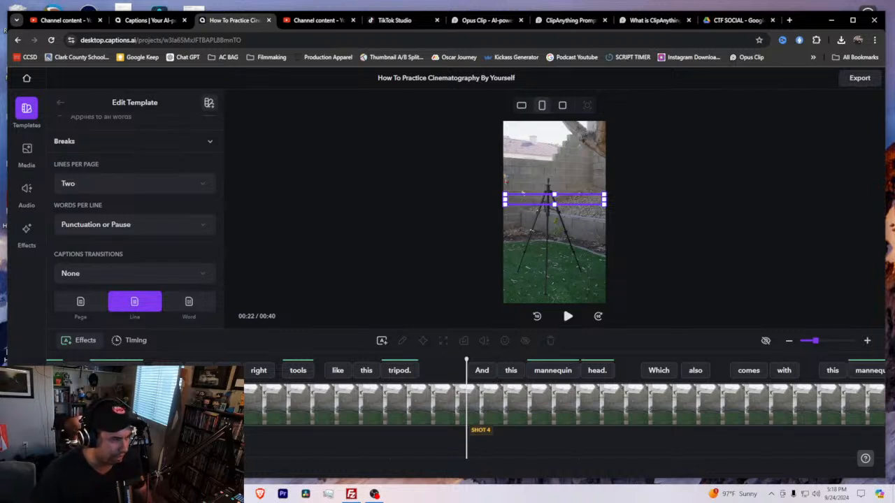
{"action": "scroll", "coordinate": [360, 420], "scroll_direction": "up", "scroll_amount": 5}
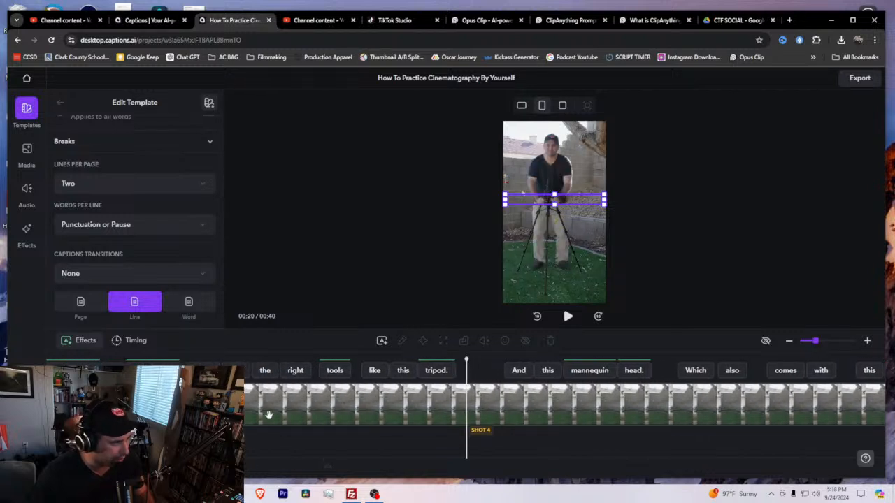
{"action": "scroll", "coordinate": [300, 418], "scroll_direction": "up", "scroll_amount": 8}
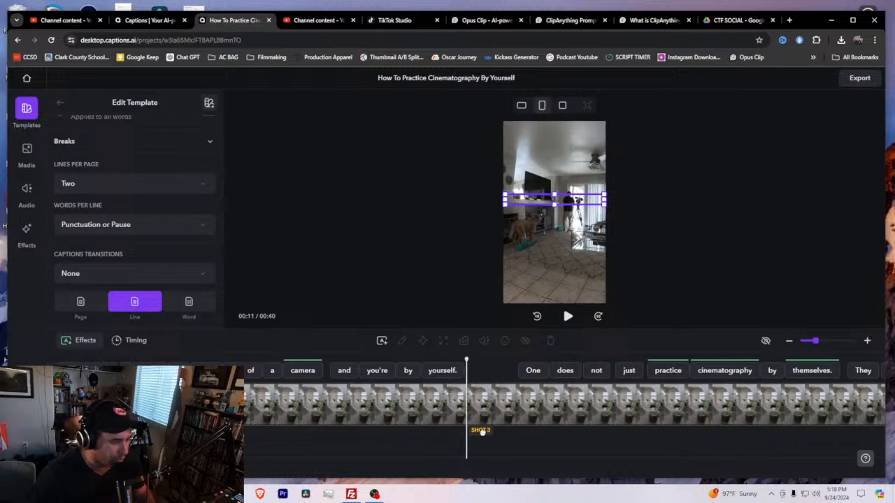
{"action": "scroll", "coordinate": [300, 418], "scroll_direction": "up", "scroll_amount": 5}
{"action": "left_click_drag", "start_coordinate": [403, 413], "coordinate": [786, 448]}
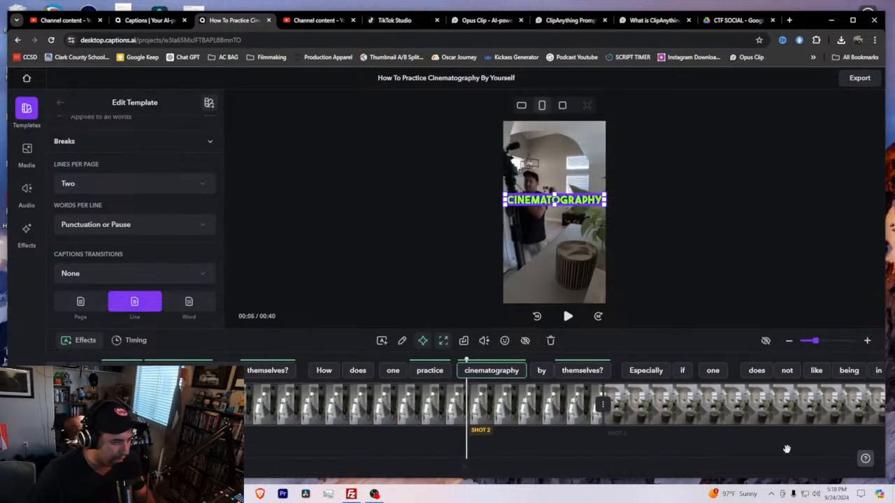
{"action": "left_click_drag", "start_coordinate": [428, 422], "coordinate": [834, 434]}
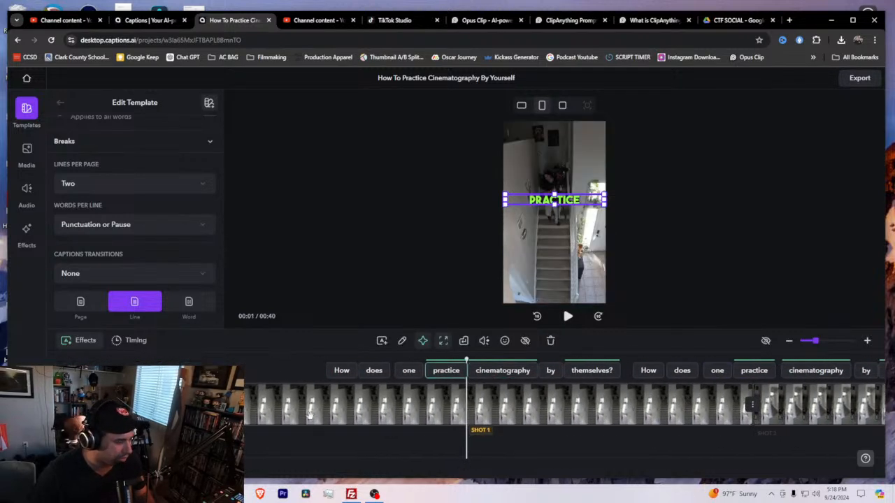
{"action": "left_click_drag", "start_coordinate": [310, 415], "coordinate": [450, 419]}
{"action": "key", "text": "space"}
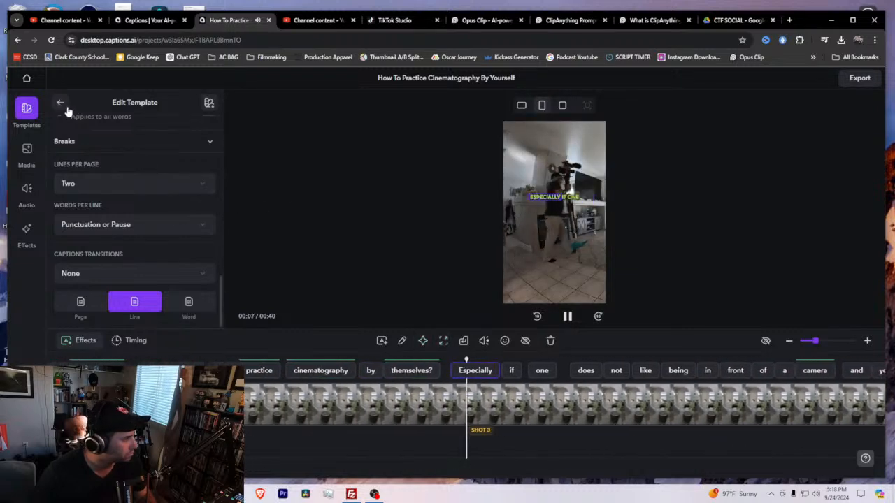
Leave the Sirius template settings, browse the caption presets and apply the Monster template.
{"action": "left_click", "coordinate": [60, 102]}
{"action": "scroll", "coordinate": [143, 224], "scroll_direction": "down", "scroll_amount": 4}
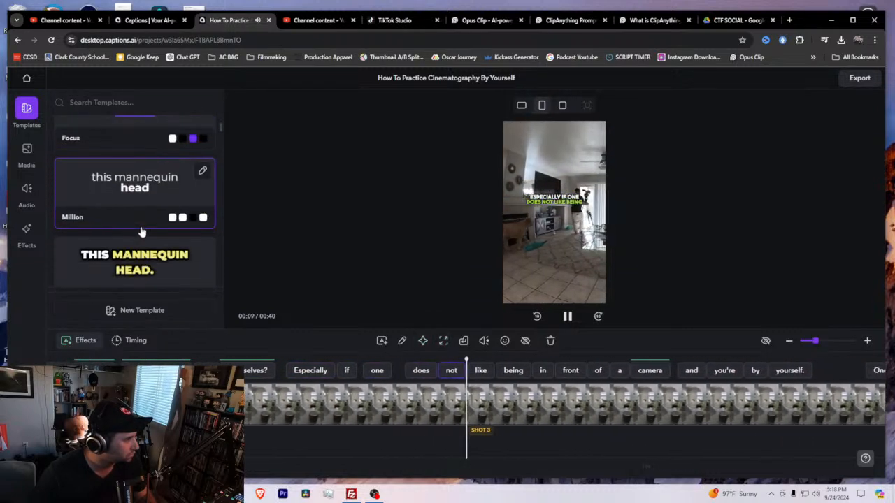
{"action": "scroll", "coordinate": [148, 220], "scroll_direction": "down", "scroll_amount": 5}
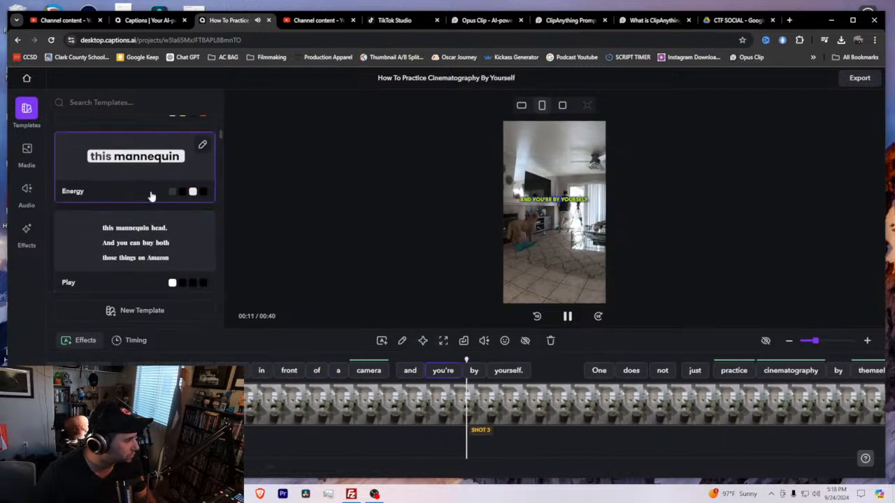
{"action": "scroll", "coordinate": [143, 168], "scroll_direction": "down", "scroll_amount": 5}
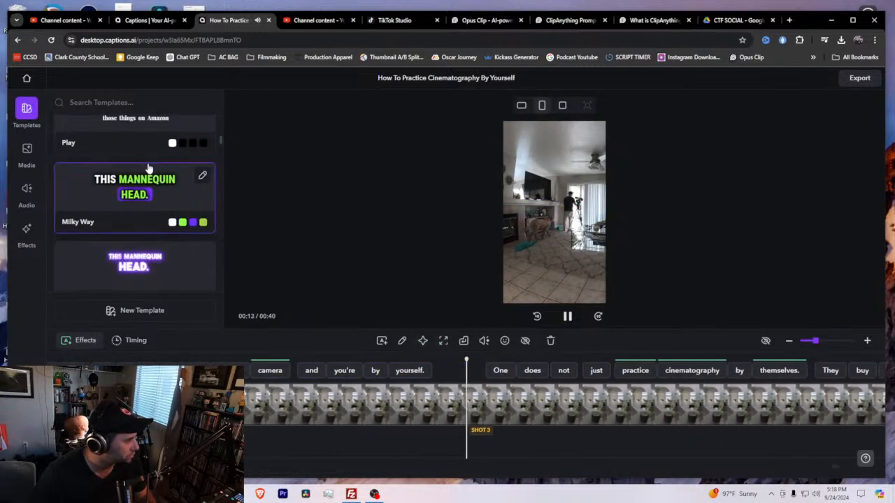
{"action": "scroll", "coordinate": [149, 172], "scroll_direction": "down", "scroll_amount": 1}
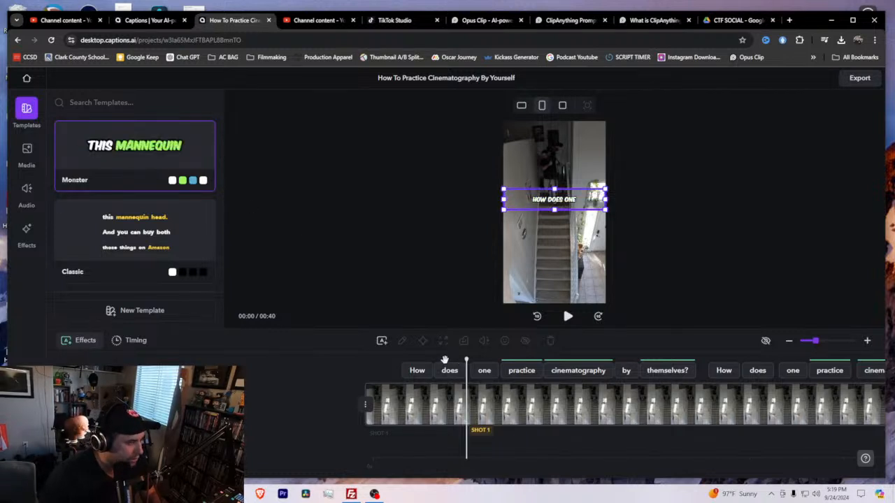
Play the opening of the video with the Monster captions and browse the caption presets for alternatives.
{"action": "key", "text": "space"}
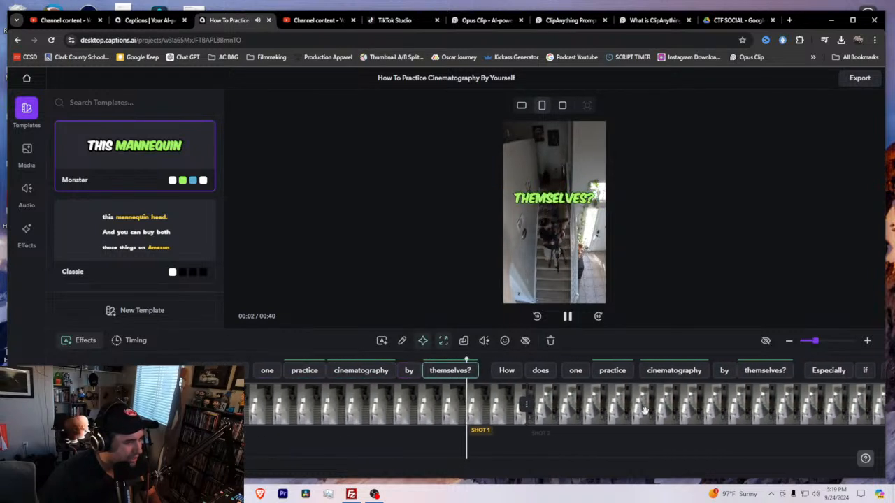
{"action": "key", "text": "space"}
{"action": "scroll", "coordinate": [112, 213], "scroll_direction": "down", "scroll_amount": 10}
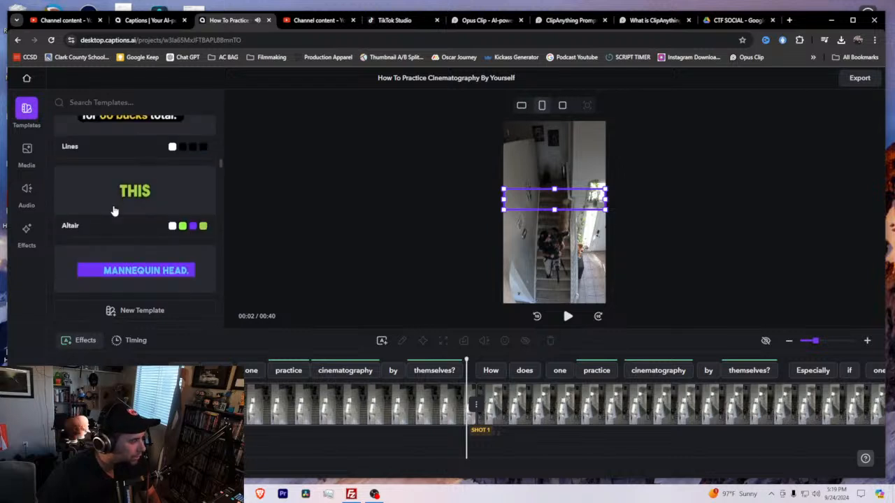
{"action": "scroll", "coordinate": [126, 207], "scroll_direction": "down", "scroll_amount": 8}
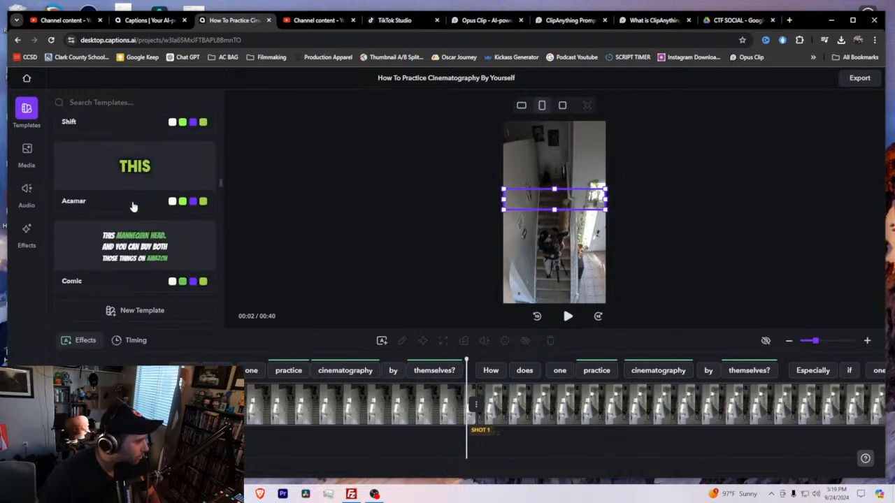
{"action": "scroll", "coordinate": [133, 207], "scroll_direction": "down", "scroll_amount": 8}
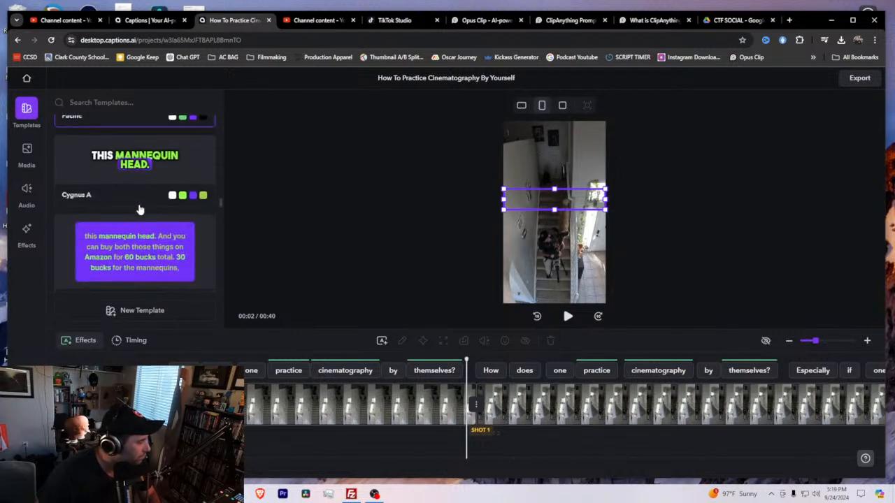
{"action": "scroll", "coordinate": [140, 209], "scroll_direction": "down", "scroll_amount": 8}
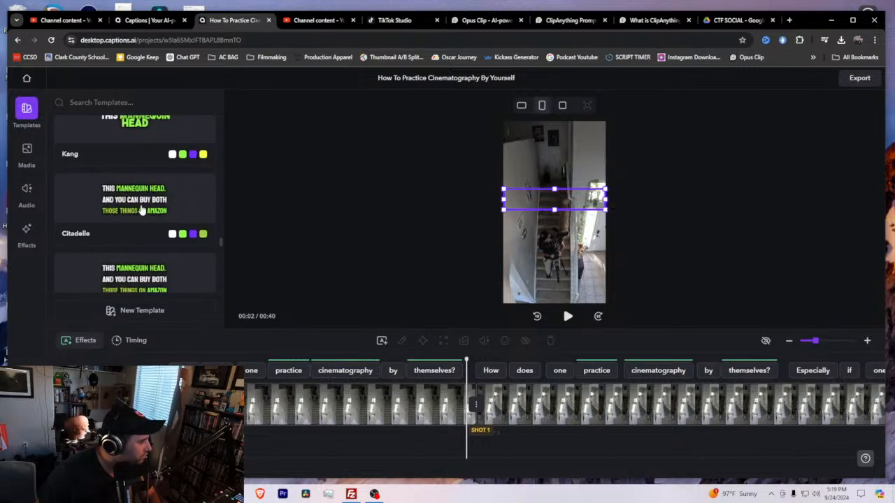
{"action": "scroll", "coordinate": [140, 210], "scroll_direction": "up", "scroll_amount": 8}
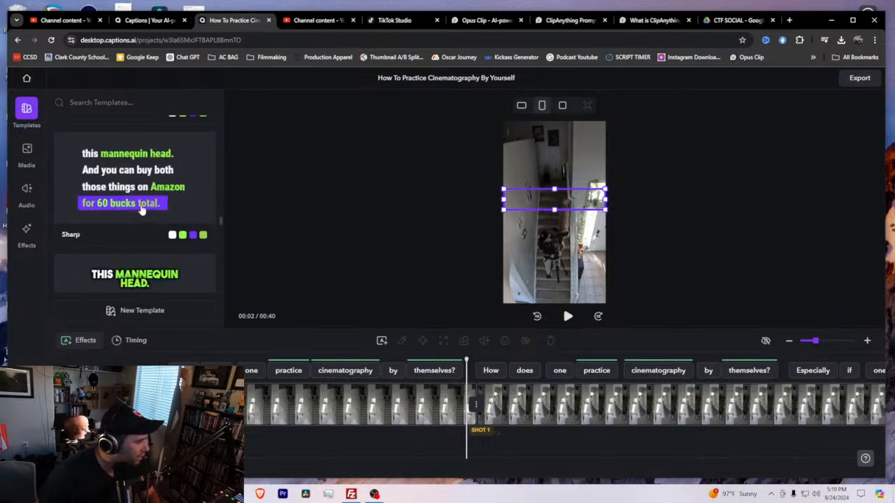
{"action": "scroll", "coordinate": [144, 211], "scroll_direction": "down", "scroll_amount": 8}
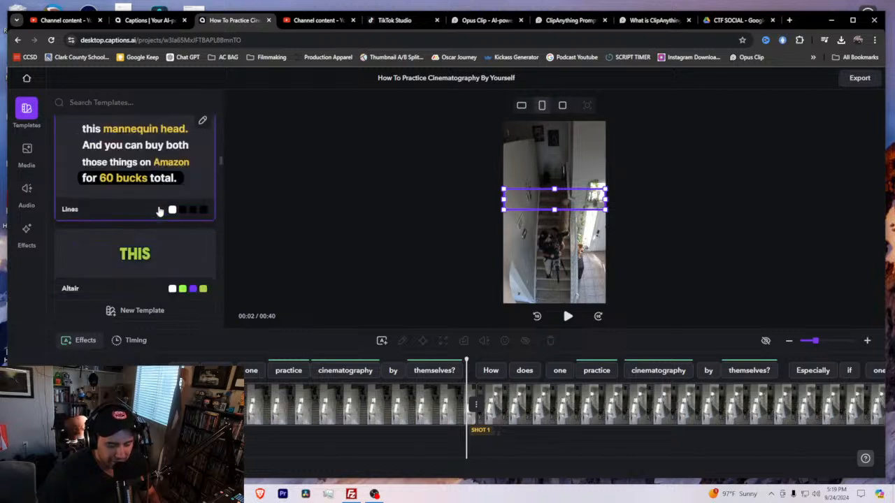
{"action": "scroll", "coordinate": [159, 212], "scroll_direction": "up", "scroll_amount": 10}
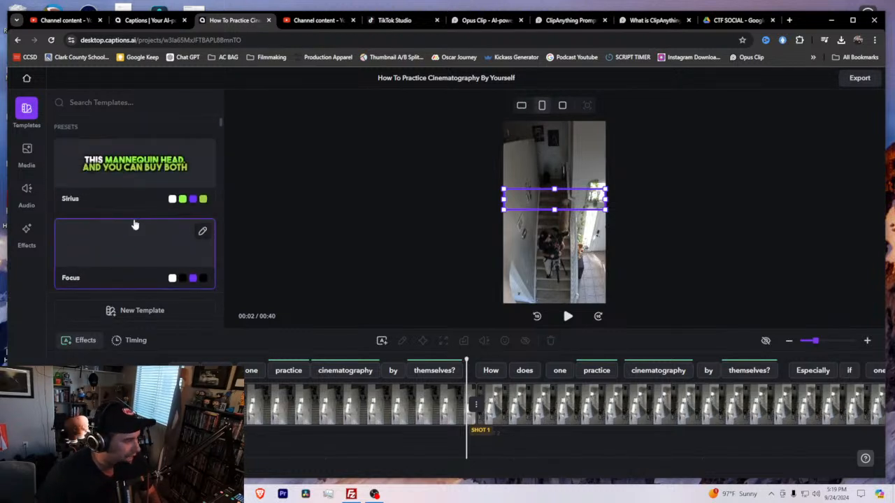
Try the Focus template on the captions and play a few seconds of the video.
{"action": "left_click", "coordinate": [128, 256]}
{"action": "key", "text": "space"}
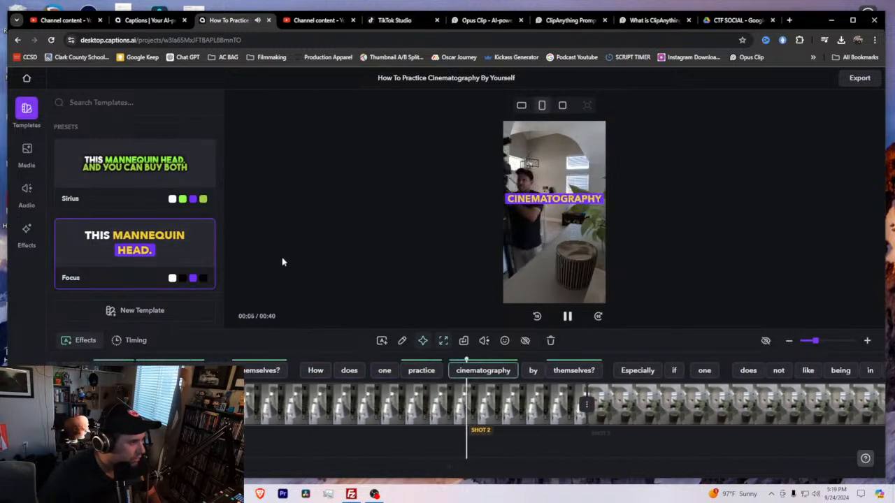
{"action": "key", "text": "space"}
Apply the Monster template to the captions again and play the video to about 00:19.
{"action": "scroll", "coordinate": [122, 210], "scroll_direction": "down", "scroll_amount": 5}
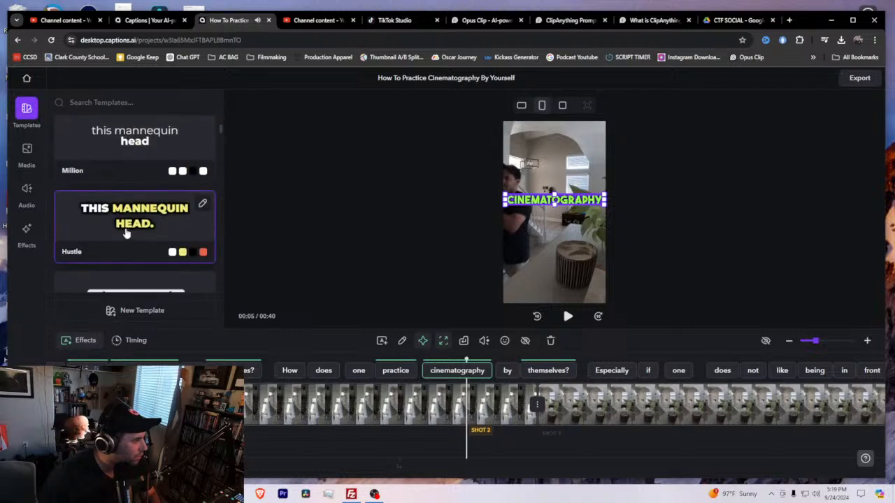
{"action": "scroll", "coordinate": [112, 222], "scroll_direction": "down", "scroll_amount": 5}
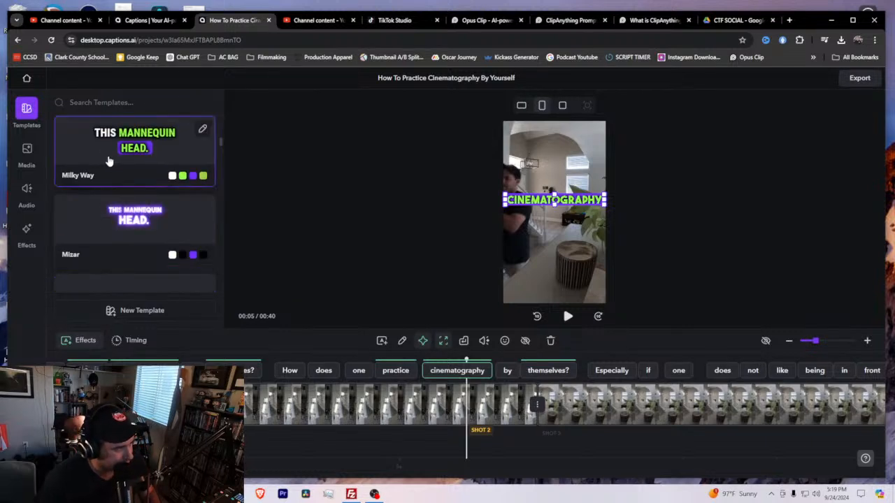
{"action": "left_click", "coordinate": [110, 183]}
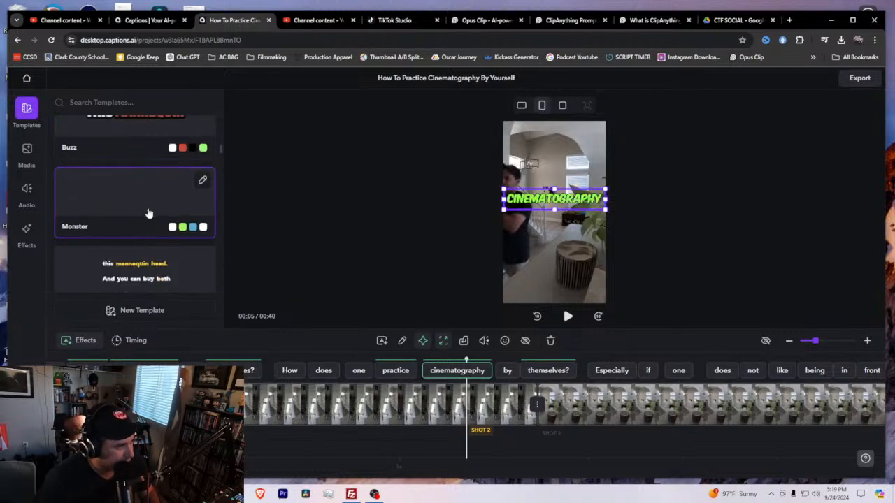
{"action": "key", "text": "space"}
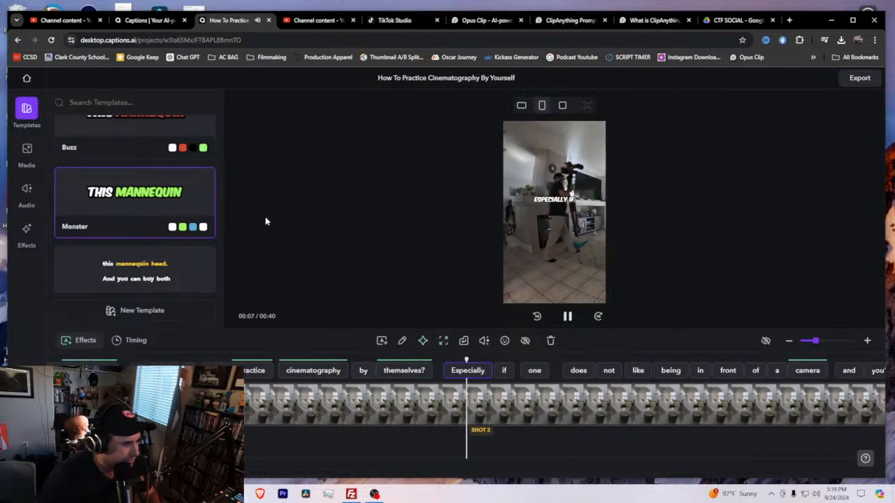
{"action": "key", "text": "space"}
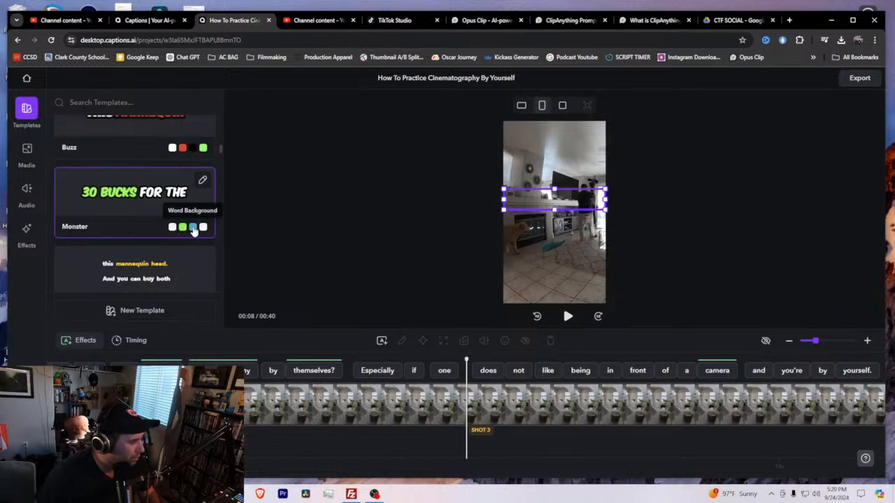
{"action": "key", "text": "space"}
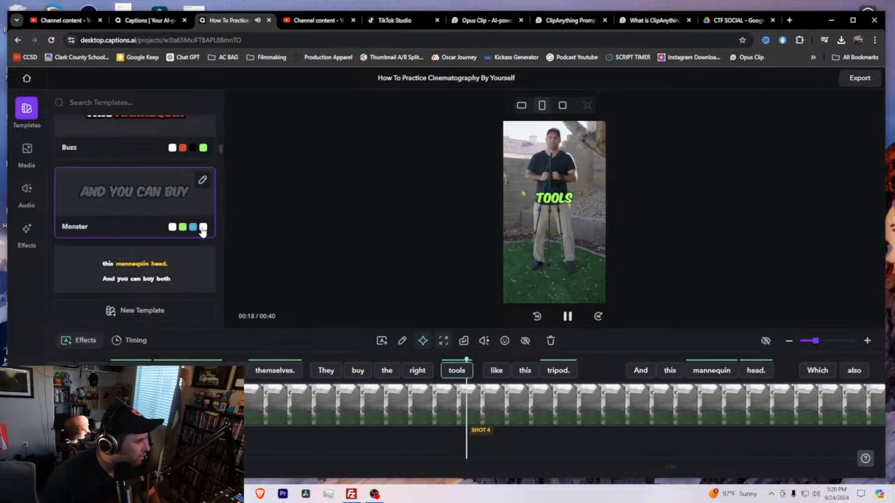
{"action": "key", "text": "space"}
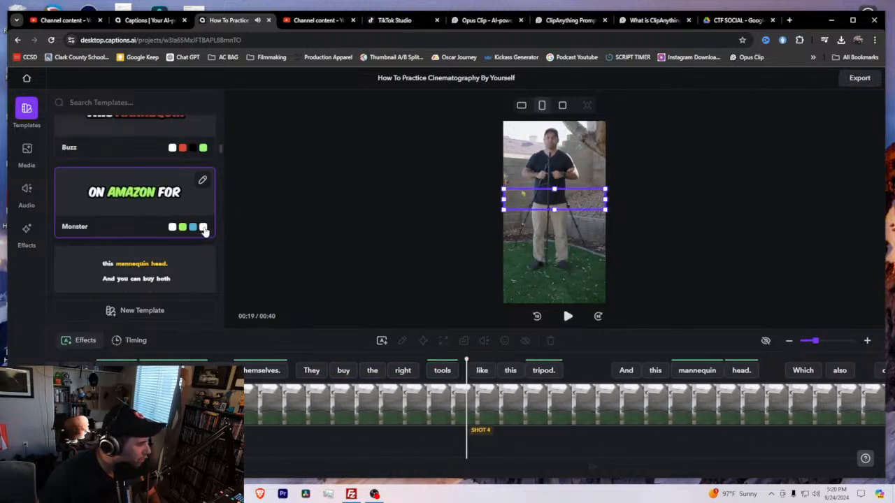
Open the Monster template for editing and set the active-word background colour to red, RGB 244, 11, 11.
{"action": "left_click", "coordinate": [202, 182]}
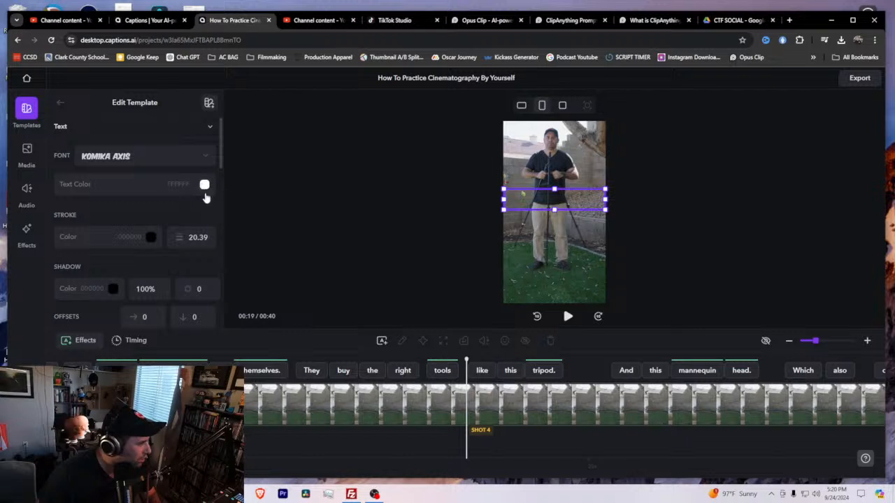
{"action": "scroll", "coordinate": [179, 237], "scroll_direction": "down", "scroll_amount": 8}
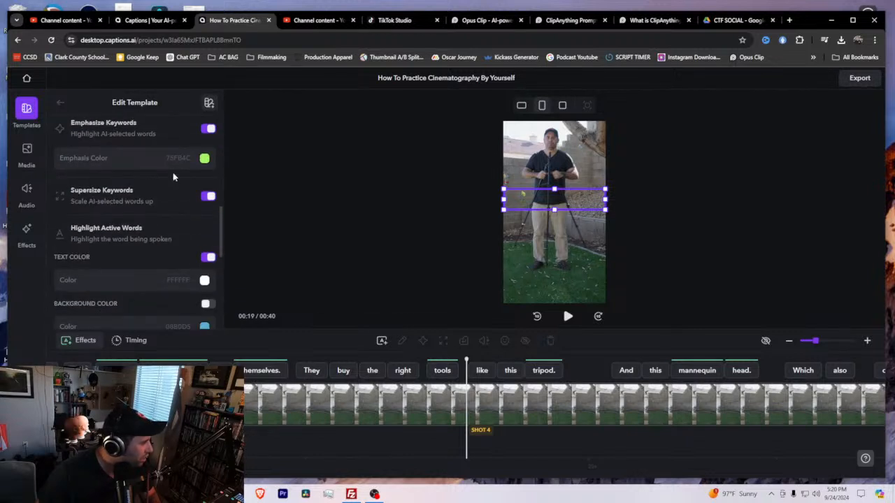
{"action": "scroll", "coordinate": [196, 178], "scroll_direction": "down", "scroll_amount": 2}
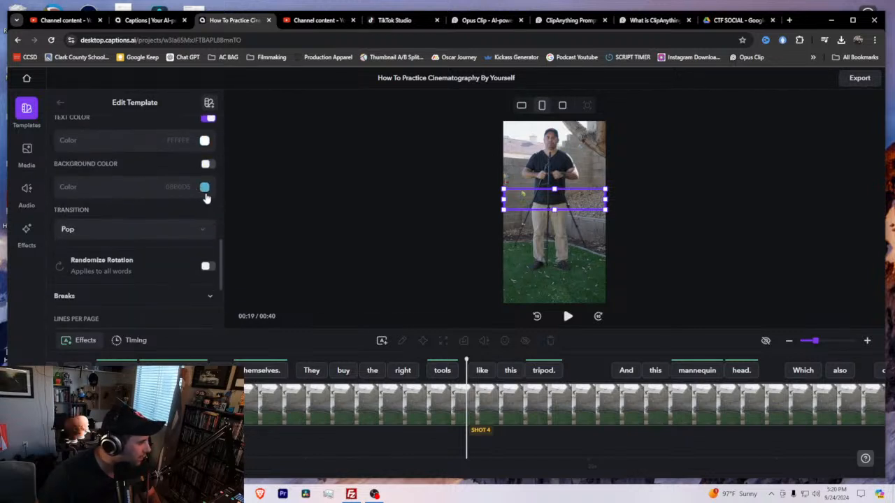
{"action": "left_click", "coordinate": [205, 189]}
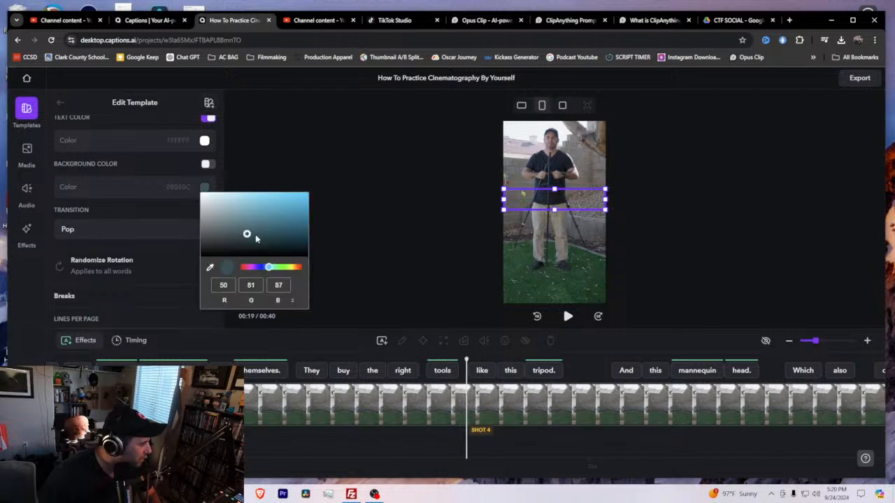
{"action": "left_click_drag", "start_coordinate": [260, 266], "coordinate": [241, 267]}
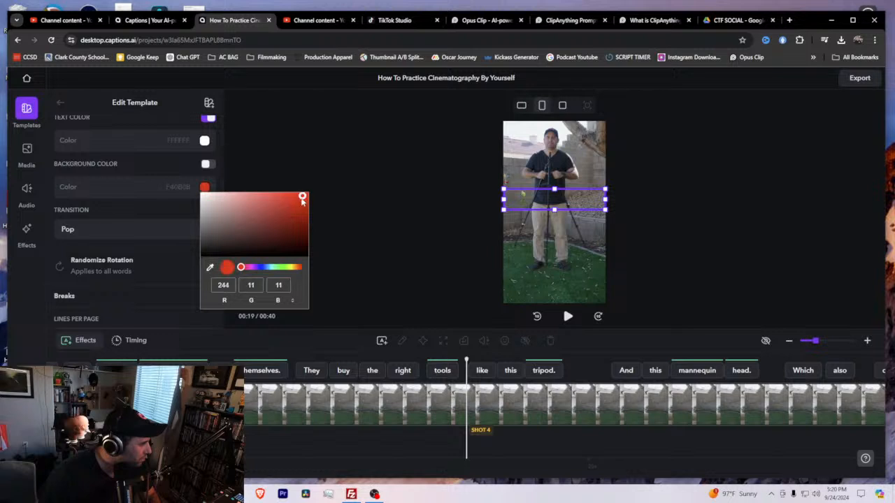
Try the Scale transition for the active words while the video plays, and restore the Pop transition.
{"action": "left_click", "coordinate": [174, 236]}
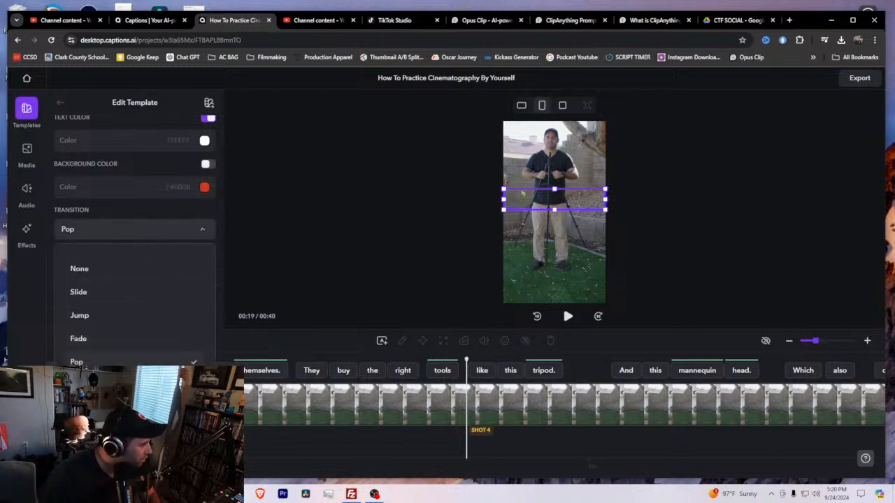
{"action": "left_click", "coordinate": [105, 385]}
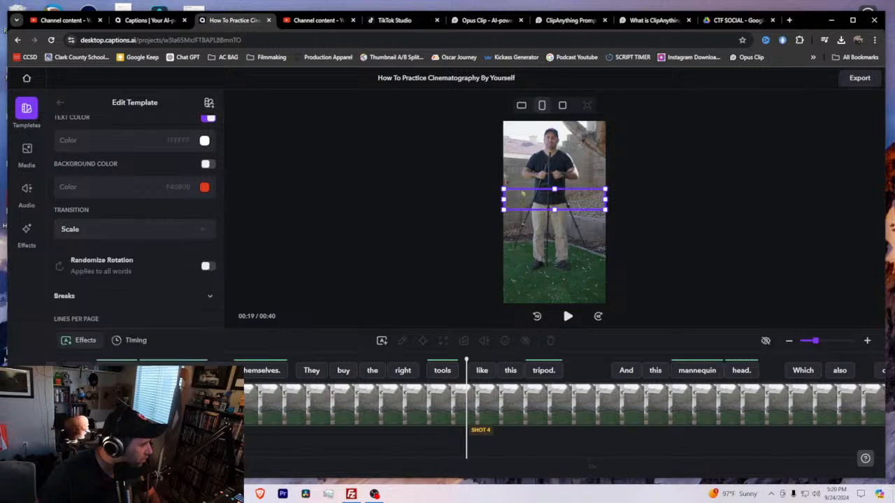
{"action": "key", "text": "space"}
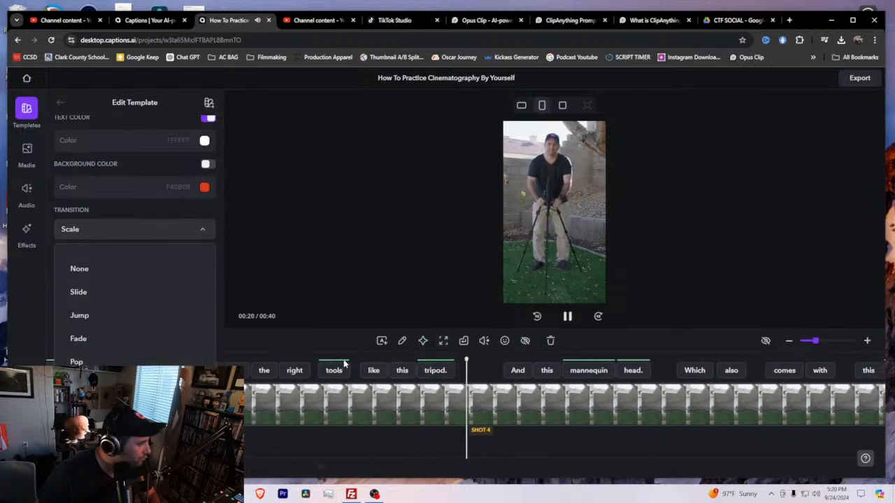
{"action": "left_click", "coordinate": [85, 358]}
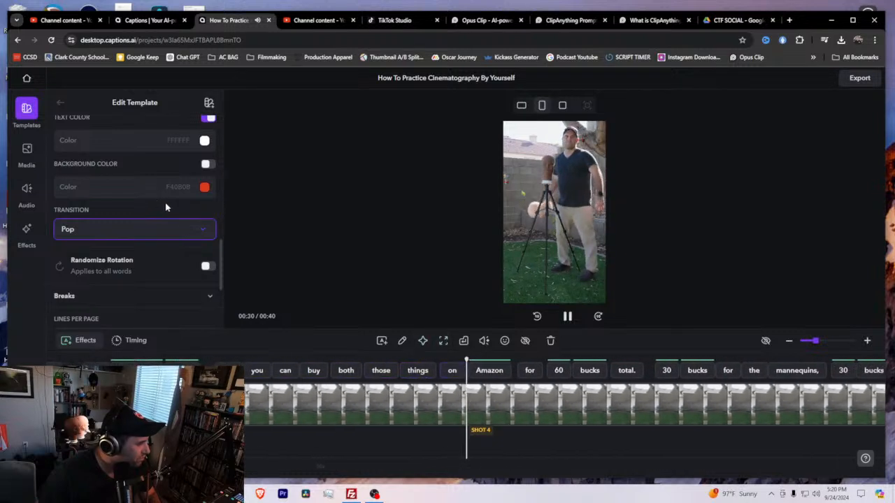
Review the template's caption break settings, try Randomize Rotation on the words and switch it back off.
{"action": "scroll", "coordinate": [161, 224], "scroll_direction": "down", "scroll_amount": 3}
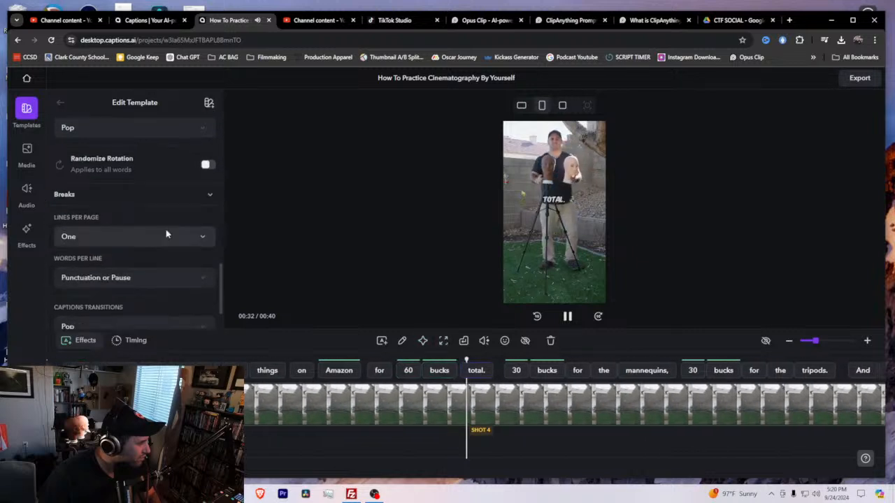
{"action": "scroll", "coordinate": [158, 256], "scroll_direction": "up", "scroll_amount": 1}
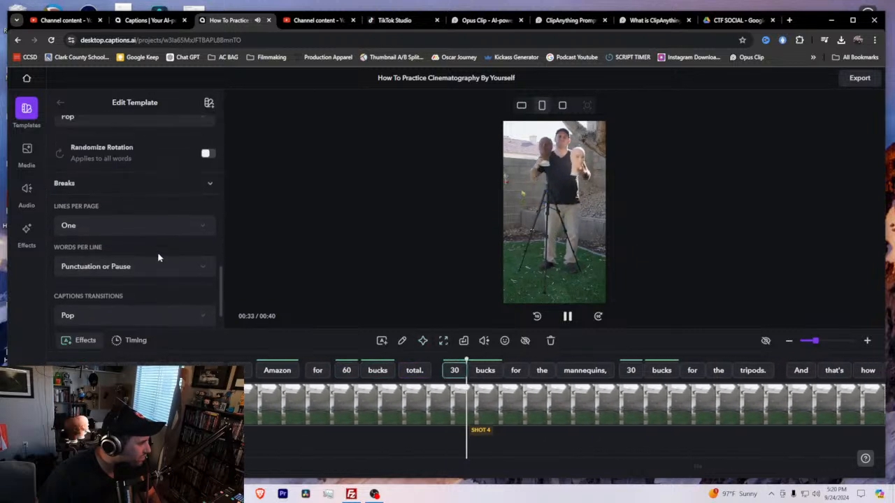
{"action": "left_click", "coordinate": [106, 274]}
{"action": "left_click", "coordinate": [109, 271]}
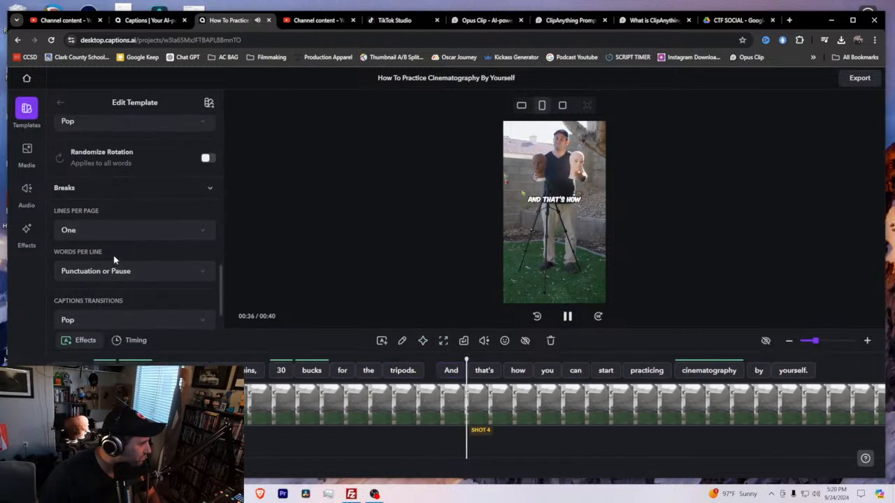
{"action": "scroll", "coordinate": [115, 256], "scroll_direction": "up", "scroll_amount": 2}
{"action": "left_click", "coordinate": [204, 298]}
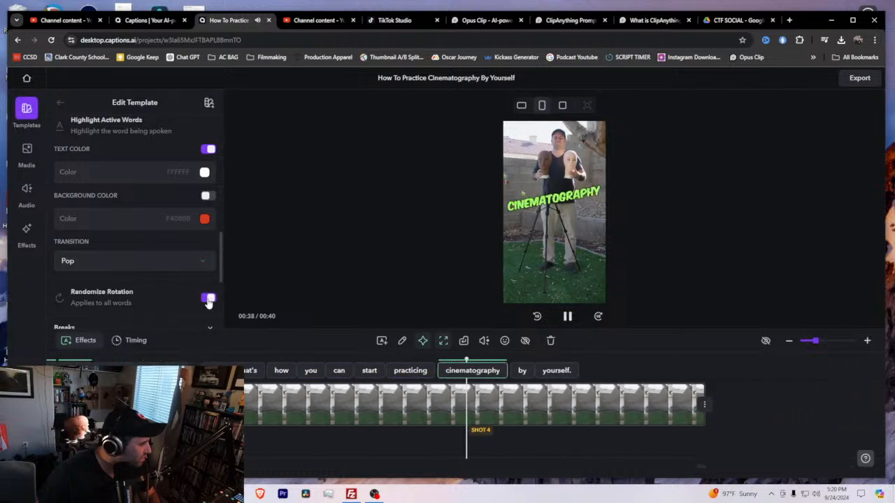
{"action": "left_click", "coordinate": [207, 298]}
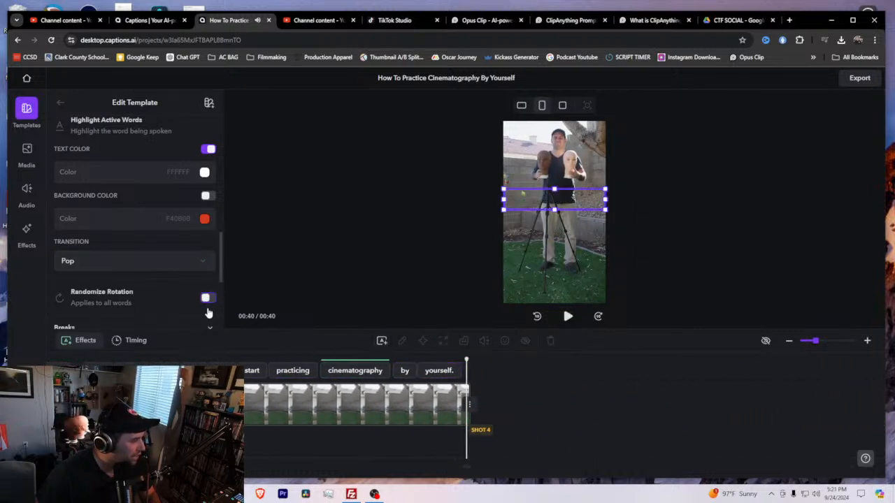
Try the red background behind active words, check it on the closing captions and turn it off again.
{"action": "scroll", "coordinate": [186, 274], "scroll_direction": "up", "scroll_amount": 1}
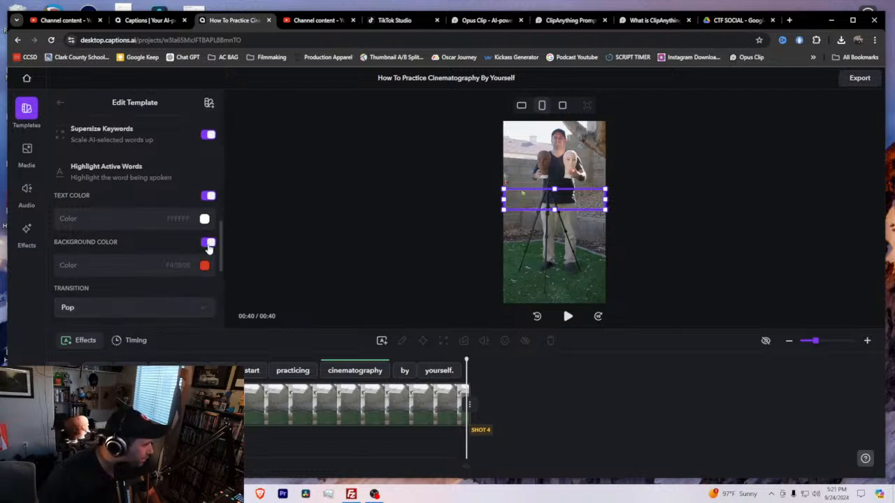
{"action": "scroll", "coordinate": [442, 405], "scroll_direction": "up", "scroll_amount": 5}
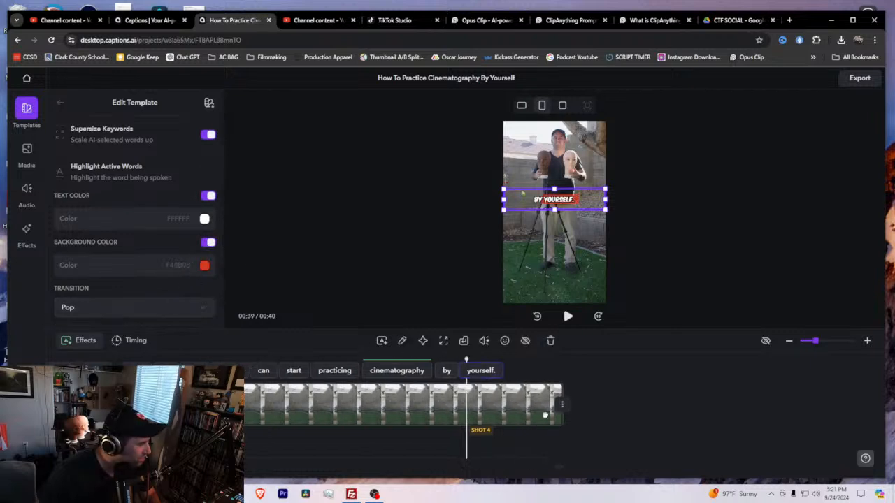
{"action": "key", "text": "space"}
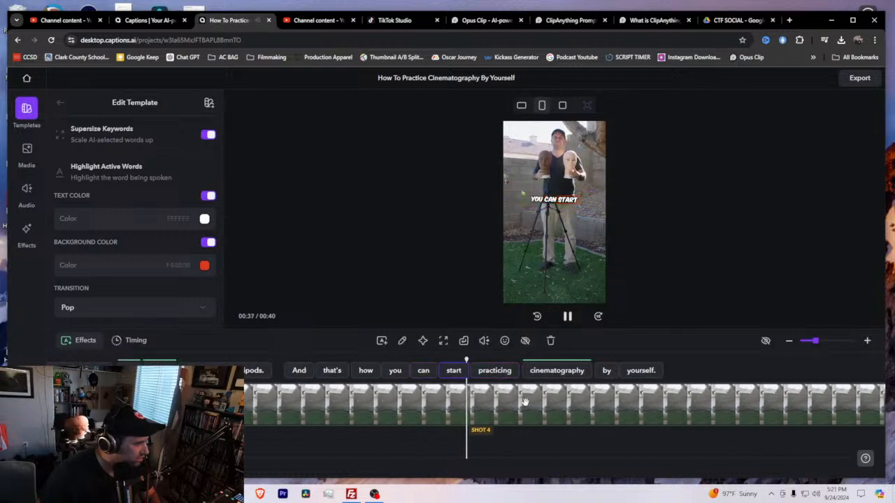
{"action": "key", "text": "space"}
{"action": "scroll", "coordinate": [561, 396], "scroll_direction": "up", "scroll_amount": 4}
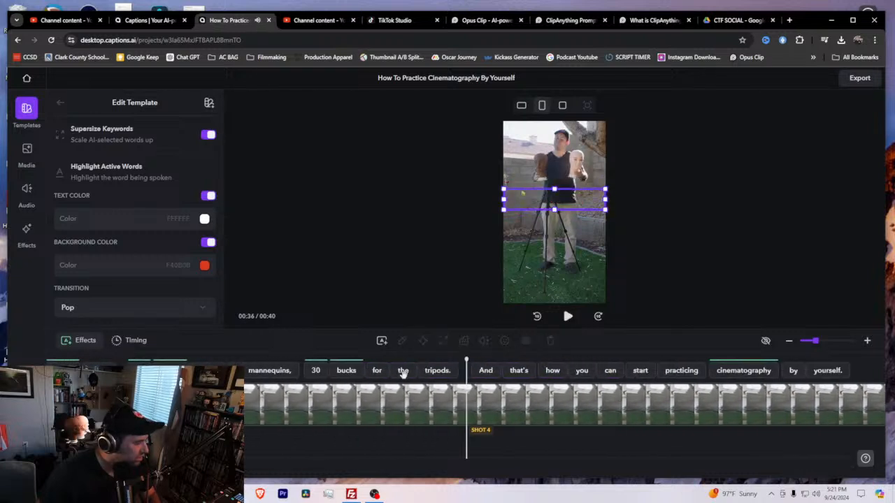
{"action": "left_click", "coordinate": [204, 265]}
{"action": "left_click", "coordinate": [204, 266]}
{"action": "left_click", "coordinate": [208, 243]}
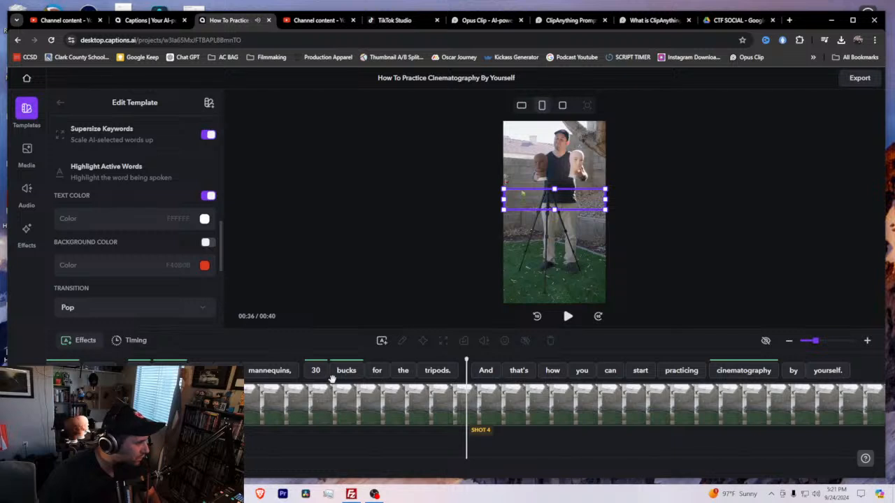
Play the closing captions with the red active-word background on, and turn it off again to compare the look.
{"action": "left_click", "coordinate": [451, 410]}
{"action": "key", "text": "space"}
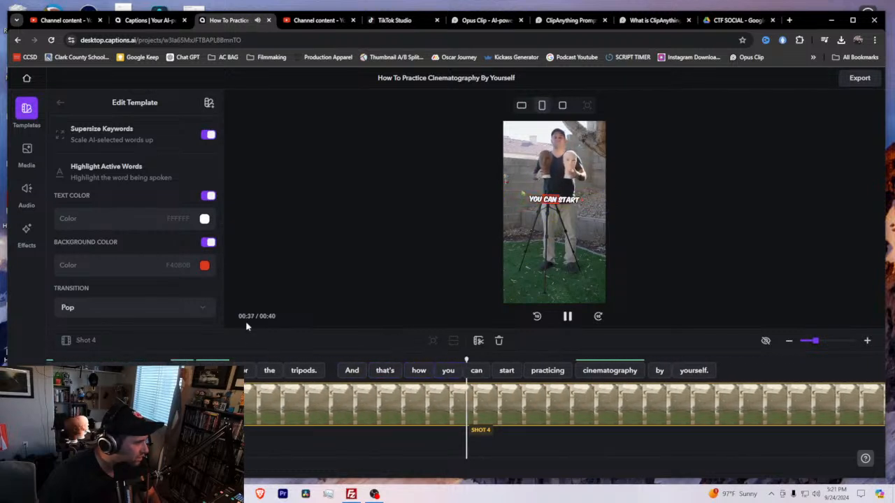
{"action": "left_click", "coordinate": [207, 244]}
{"action": "left_click", "coordinate": [446, 391]}
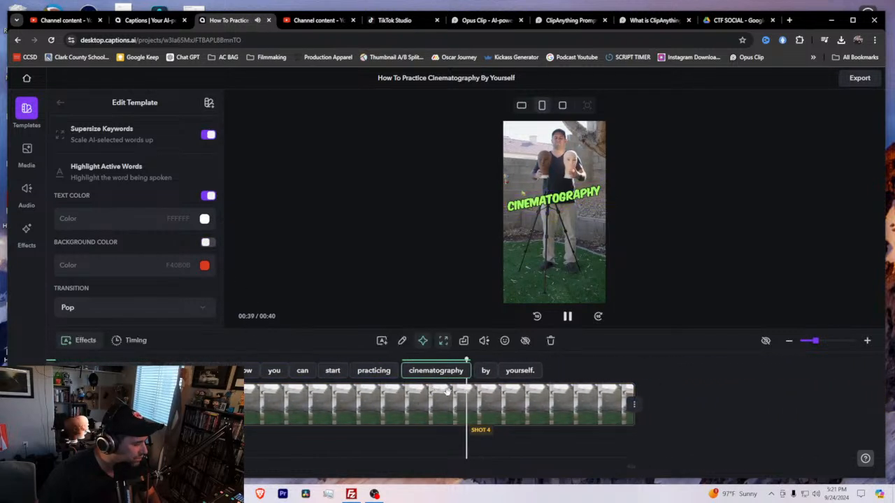
{"action": "key", "text": "space"}
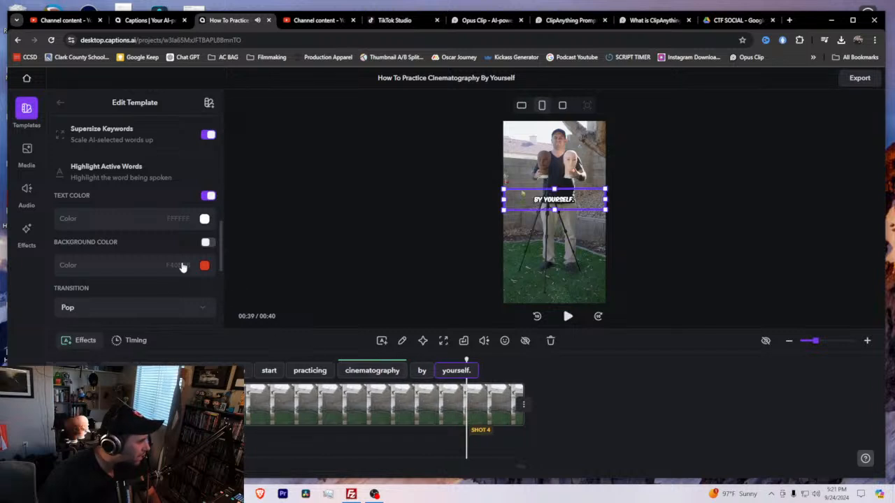
Review the template's keyword effect settings and play the captions around the word "tripod" at 00:20.
{"action": "scroll", "coordinate": [183, 264], "scroll_direction": "up", "scroll_amount": 3}
{"action": "scroll", "coordinate": [192, 259], "scroll_direction": "down", "scroll_amount": 2}
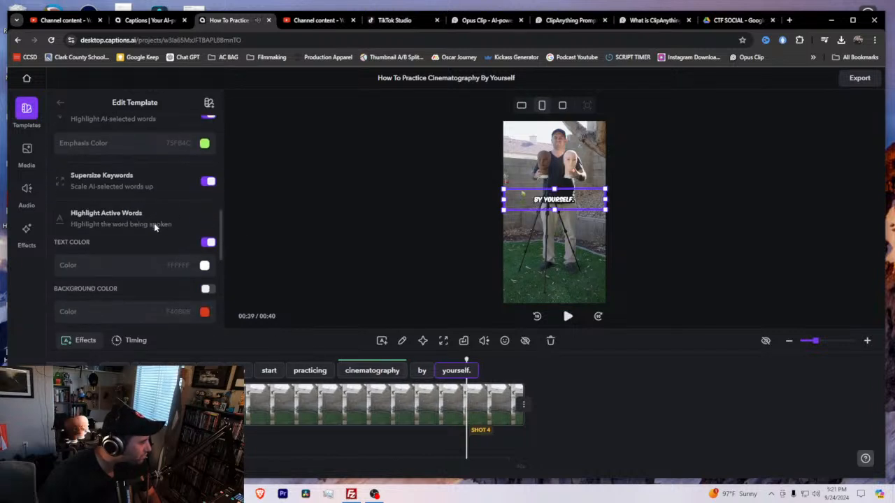
{"action": "scroll", "coordinate": [164, 227], "scroll_direction": "up", "scroll_amount": 2}
{"action": "scroll", "coordinate": [508, 407], "scroll_direction": "left", "scroll_amount": 5}
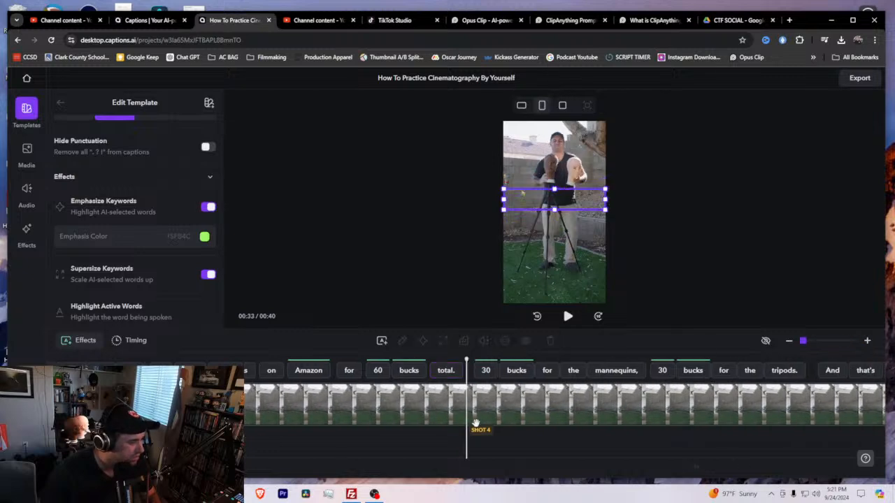
{"action": "scroll", "coordinate": [473, 388], "scroll_direction": "left", "scroll_amount": 10}
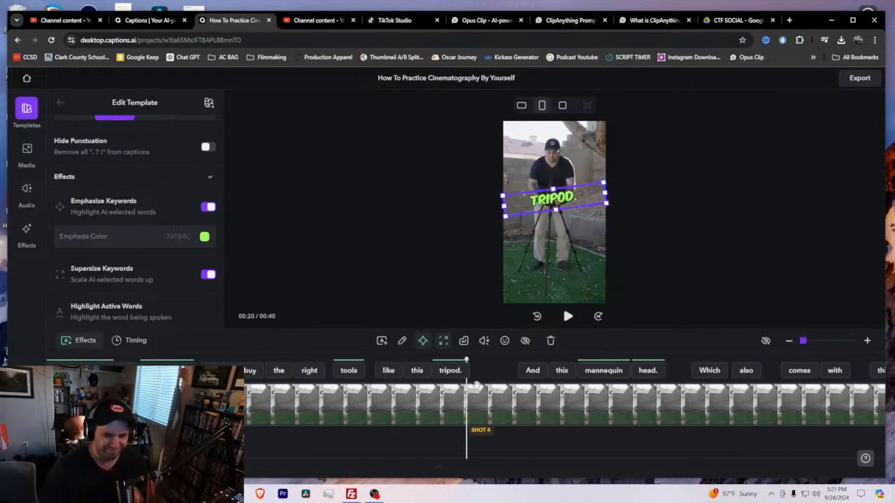
{"action": "scroll", "coordinate": [474, 387], "scroll_direction": "left", "scroll_amount": 10}
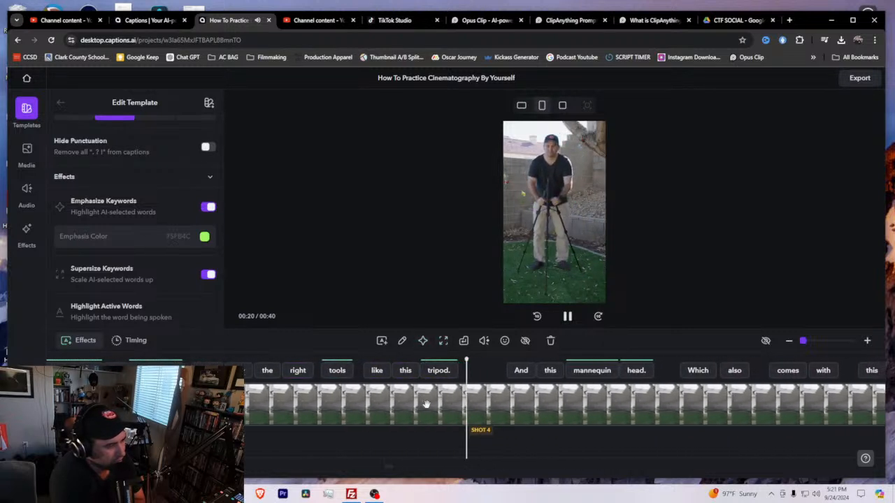
{"action": "key", "text": "space"}
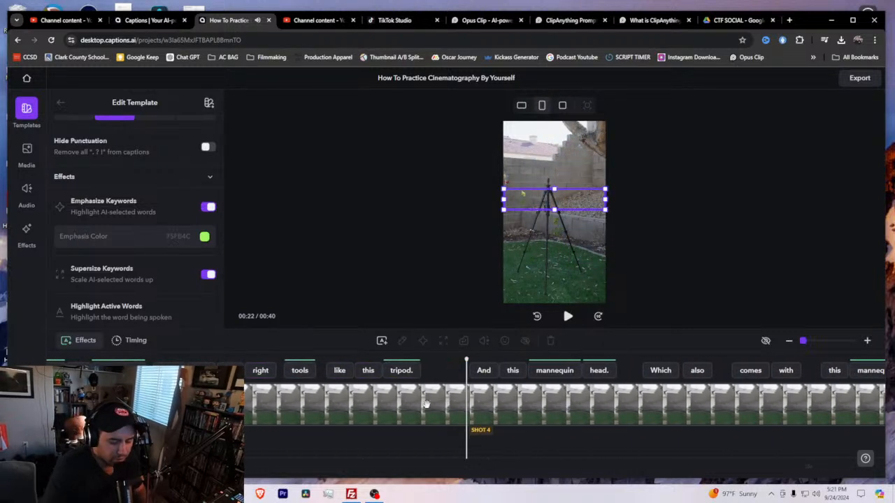